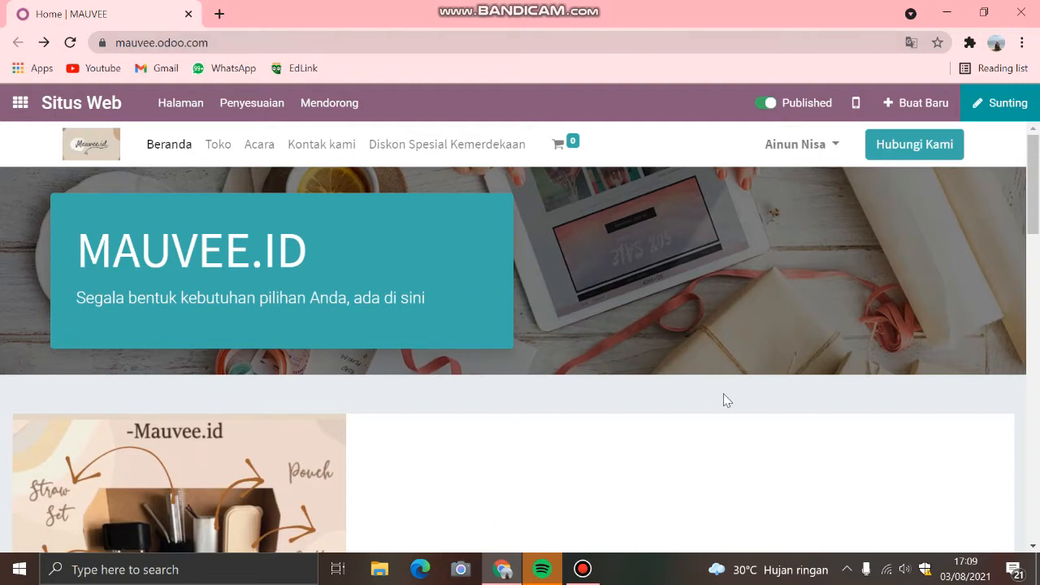
Step: Open the overview of installed apps and look at the account options
click(20, 104)
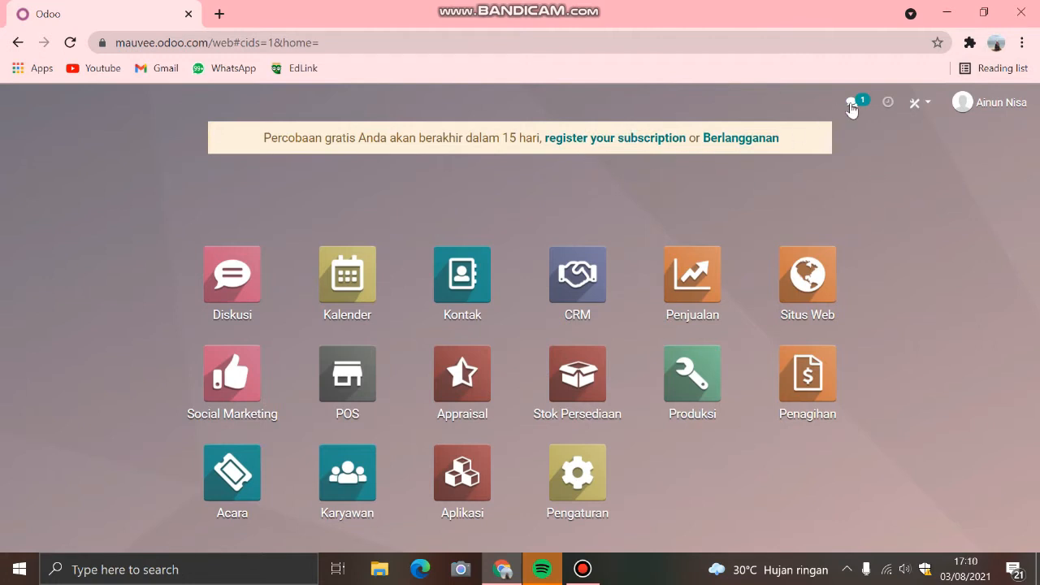
click(983, 106)
click(965, 101)
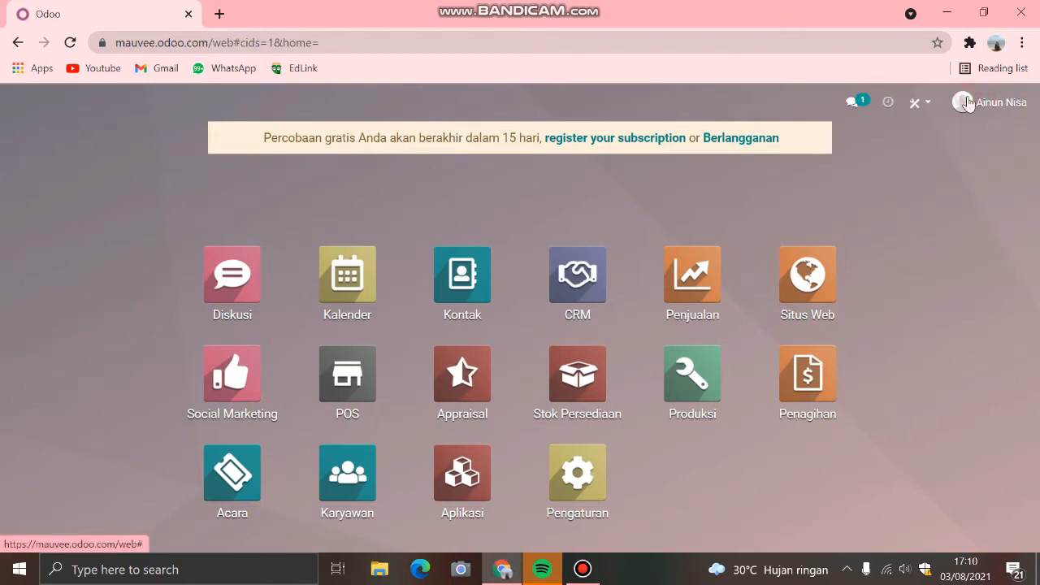
click(920, 104)
click(954, 157)
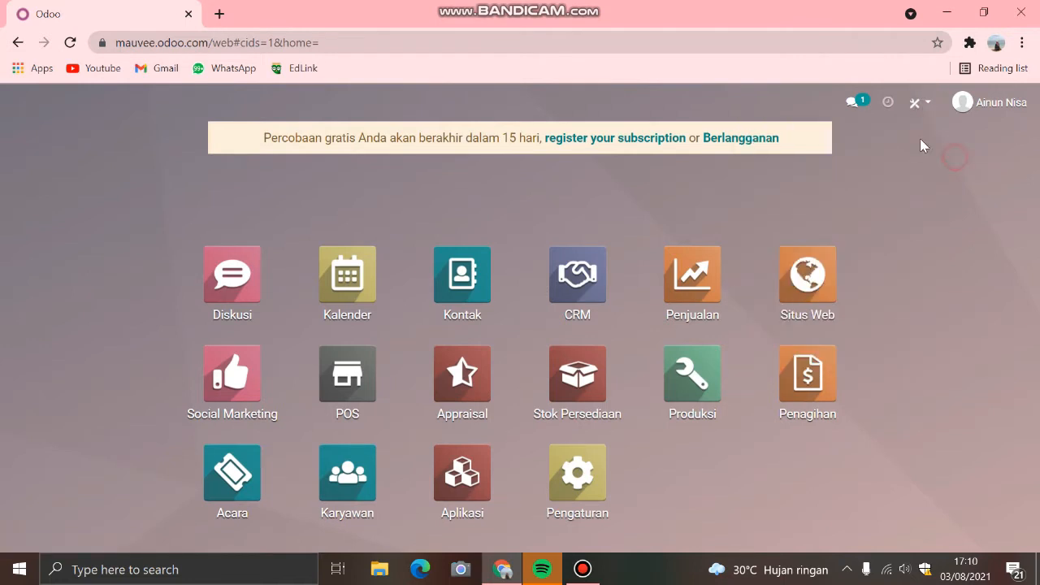
Step: Check the scheduled activities and browse the message previews by chats and channels
click(889, 104)
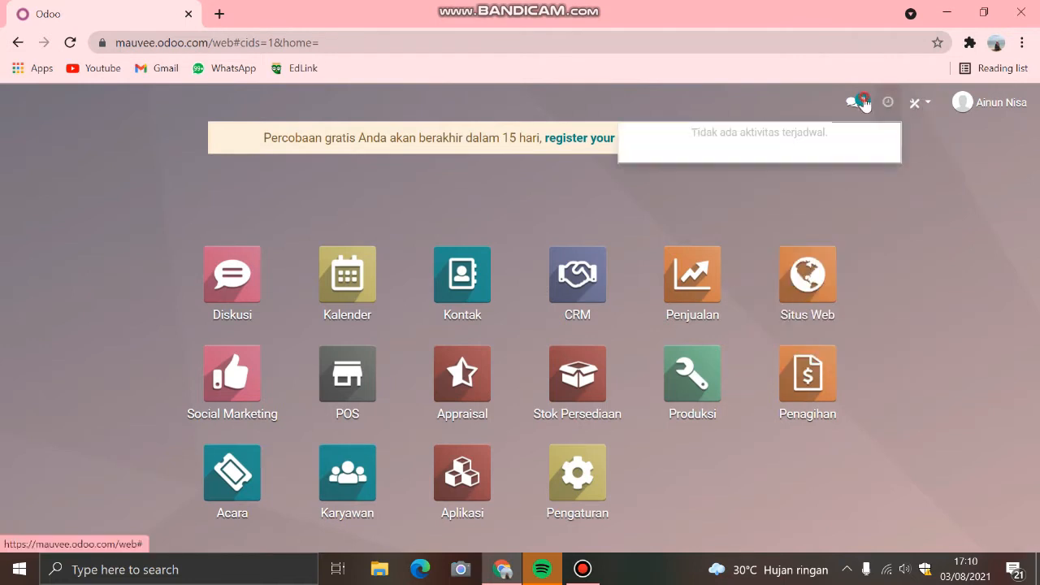
click(852, 102)
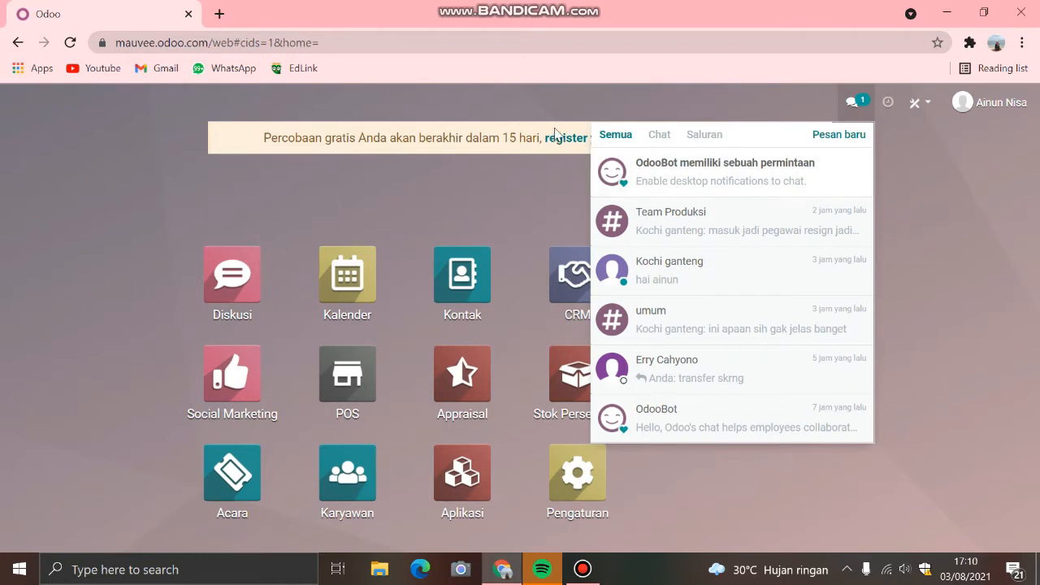
click(659, 134)
click(700, 133)
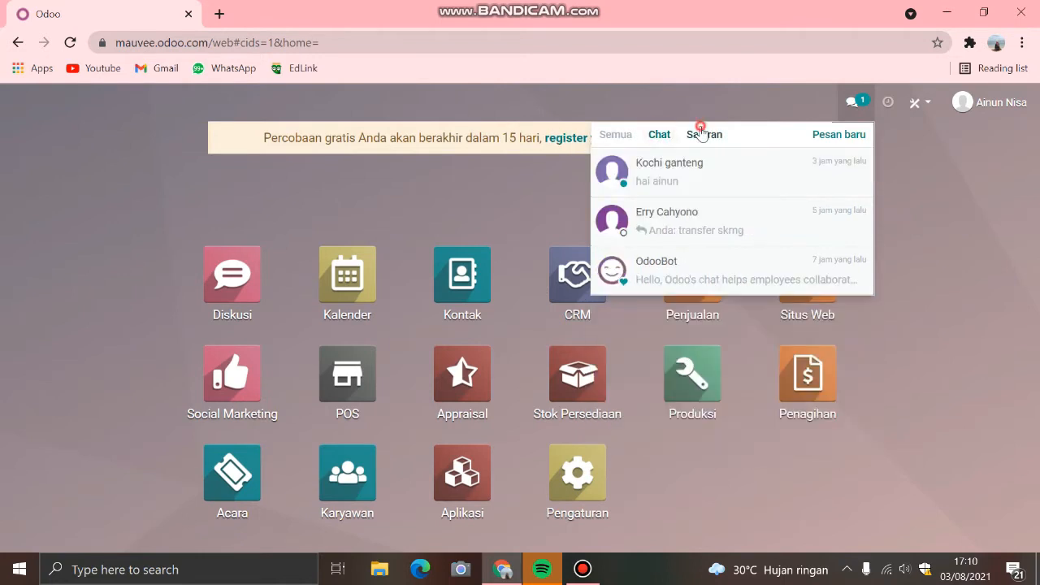
click(889, 167)
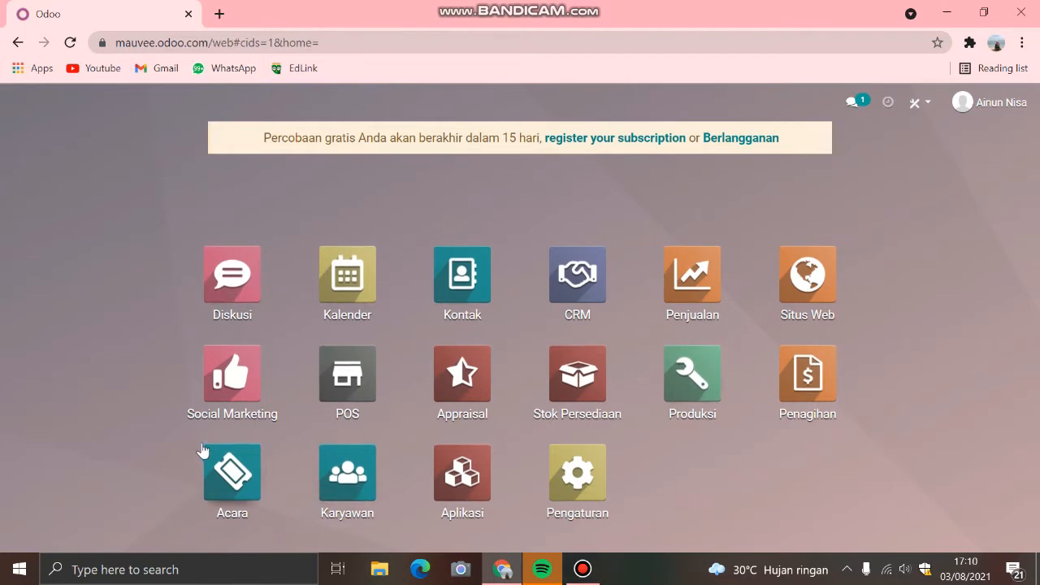
Step: Go to Diskusi, view the starred messages, and download the quotation PDF attached in the message history
click(236, 276)
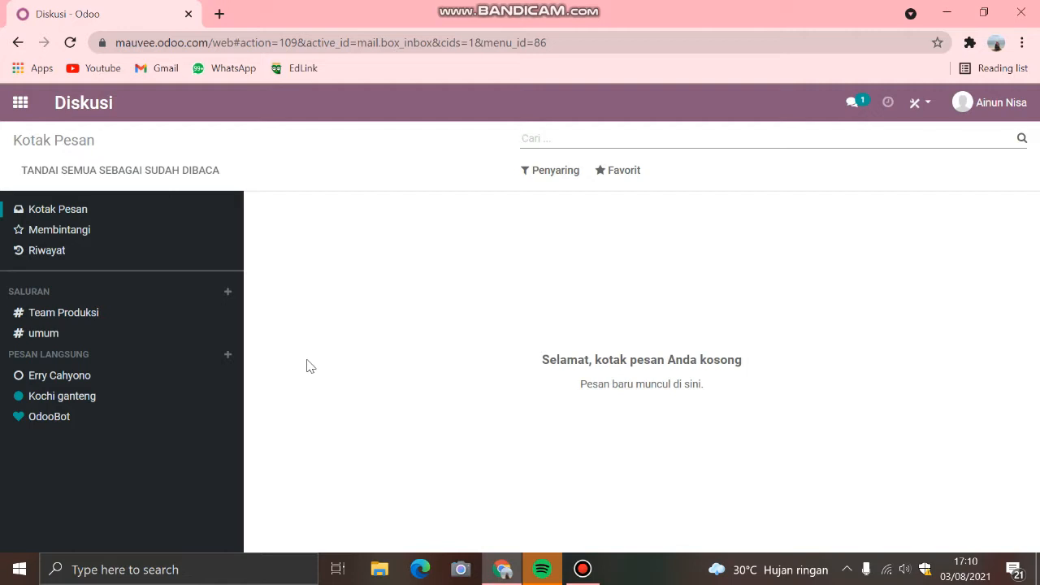
click(79, 234)
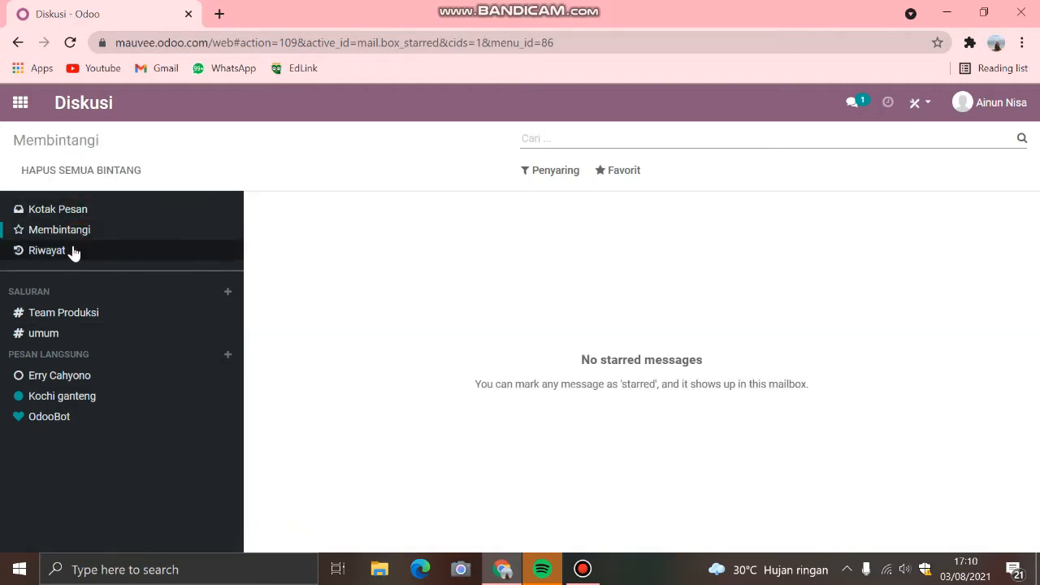
click(72, 252)
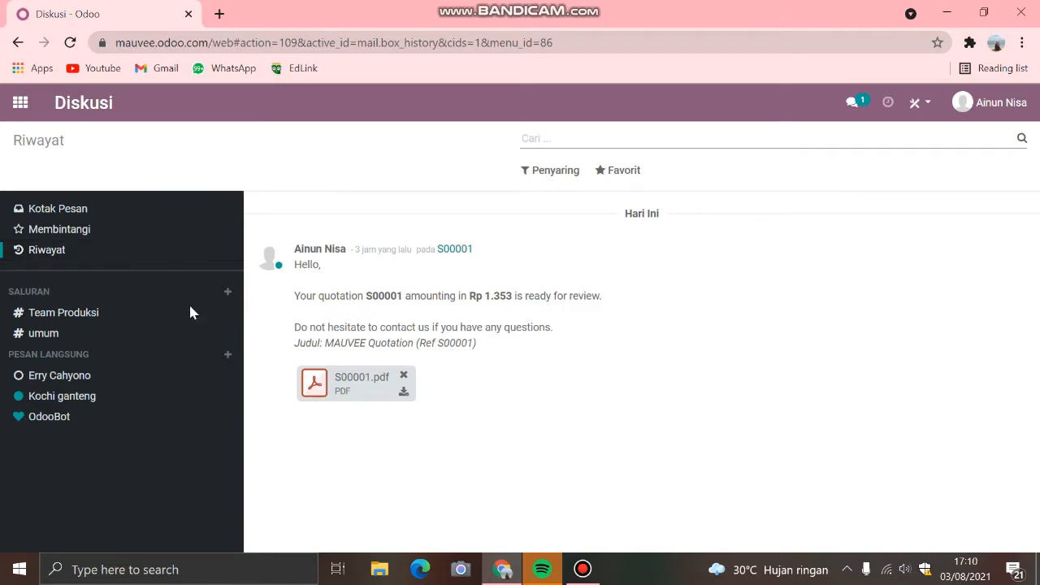
click(402, 393)
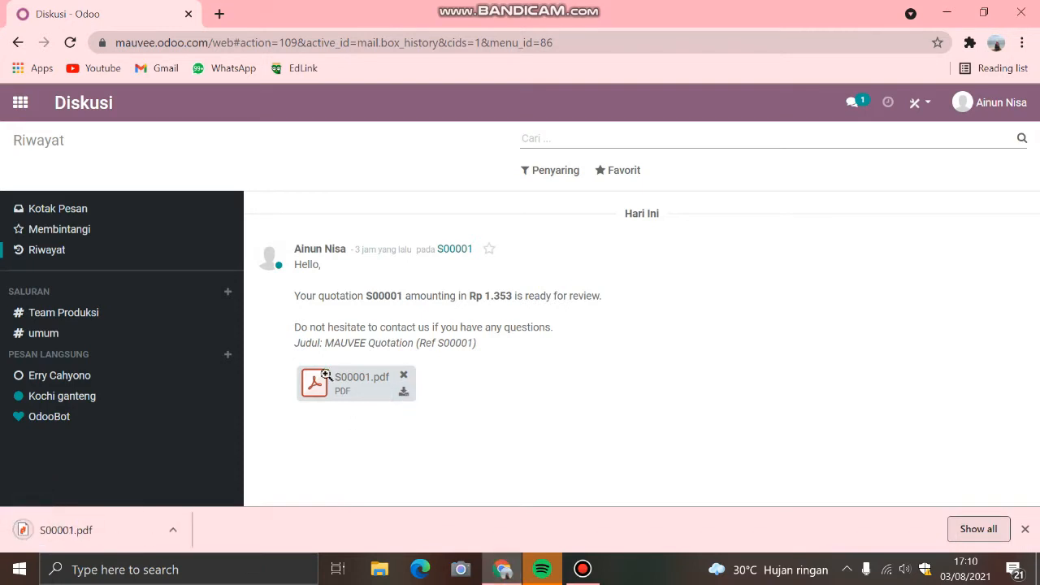
Step: Read the messages in the Team Produksi and umum channels and in the first direct conversation
click(69, 315)
scroll(445, 313, up, 10)
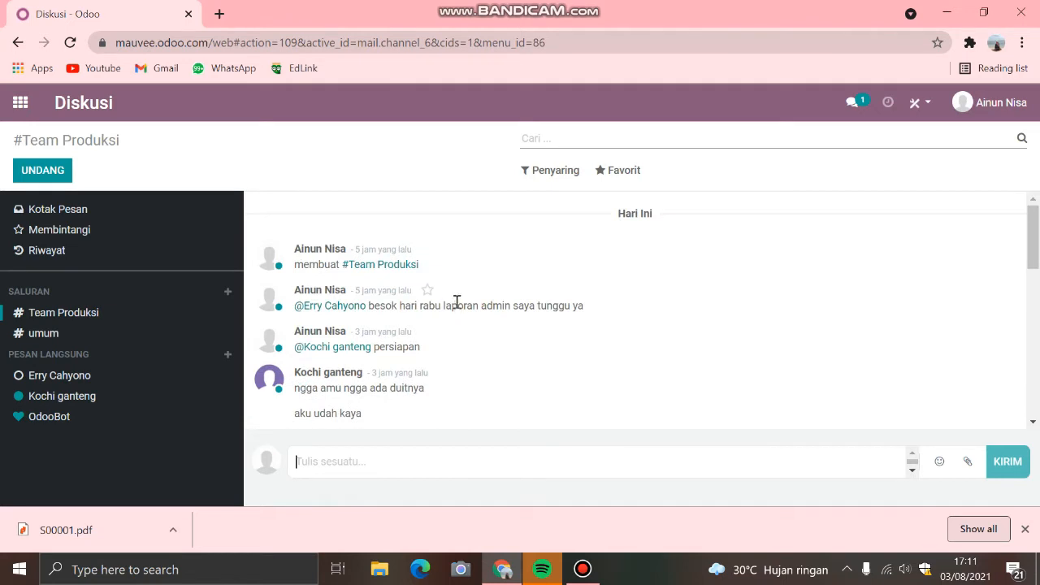
scroll(456, 303, down, 6)
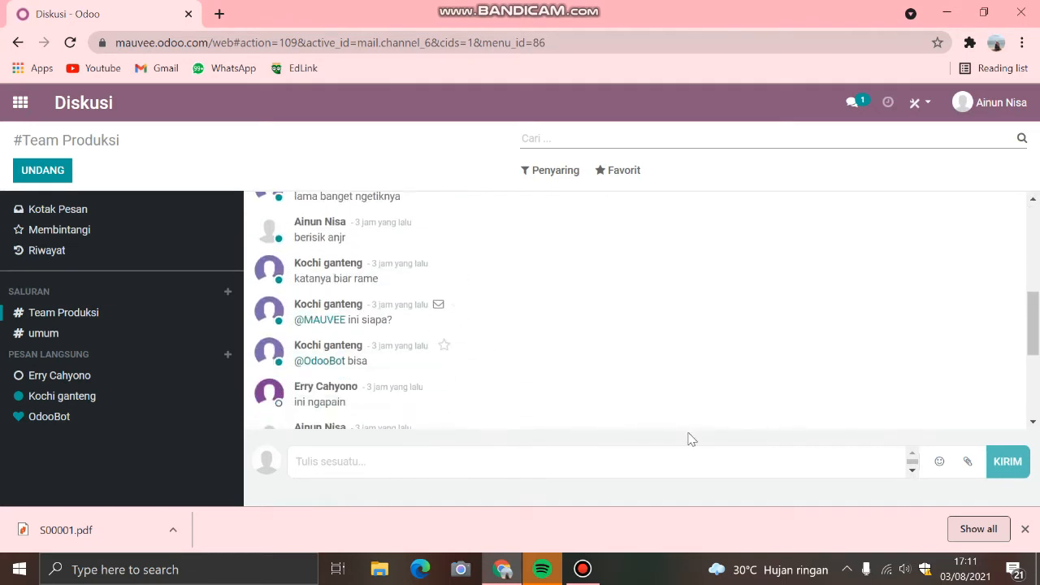
click(1024, 529)
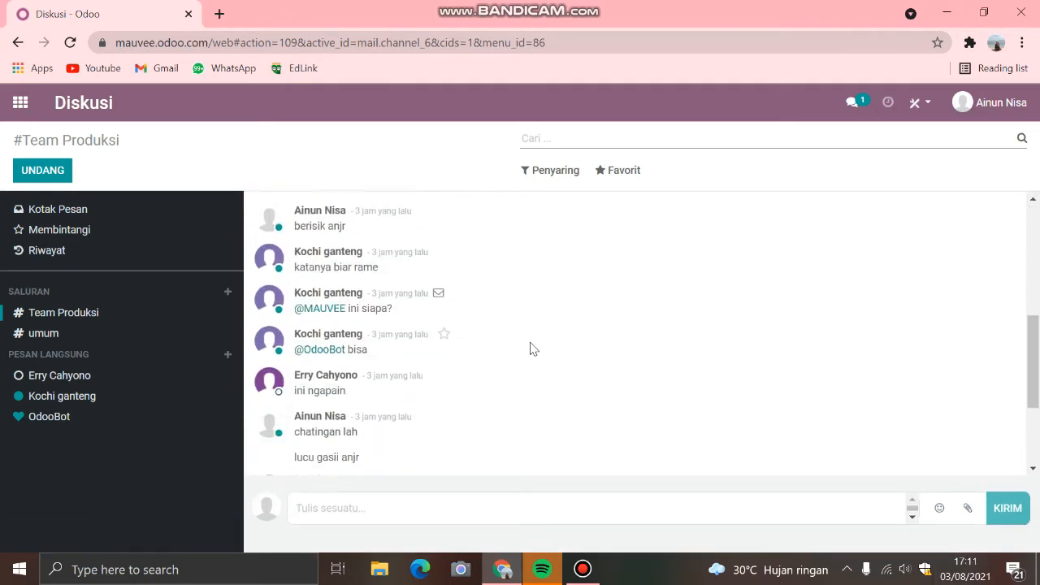
scroll(529, 349, down, 4)
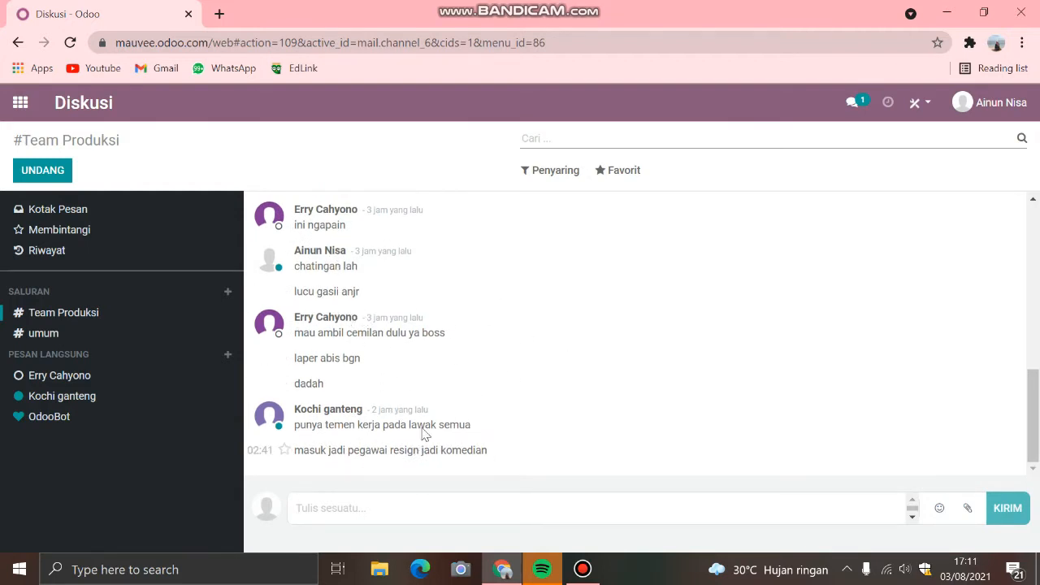
click(54, 336)
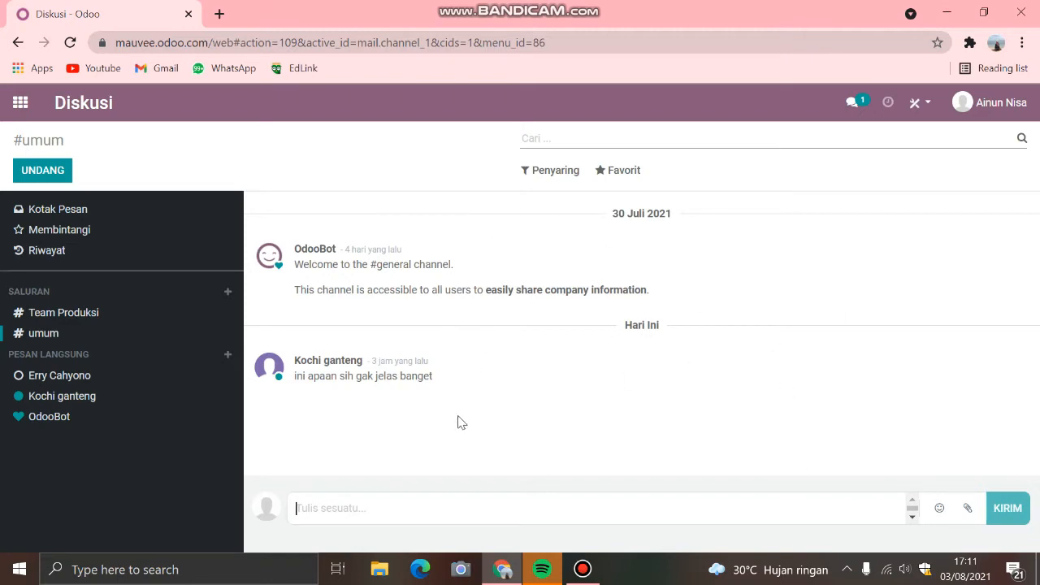
click(94, 376)
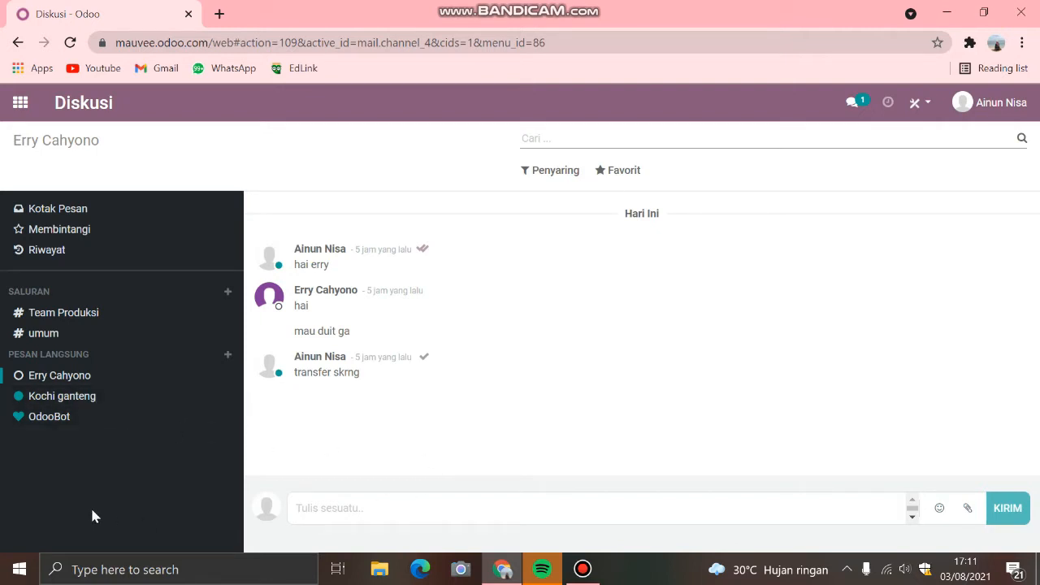
Step: Send the second direct contact a message with their first name, and star the contact's earlier greeting reply
click(24, 398)
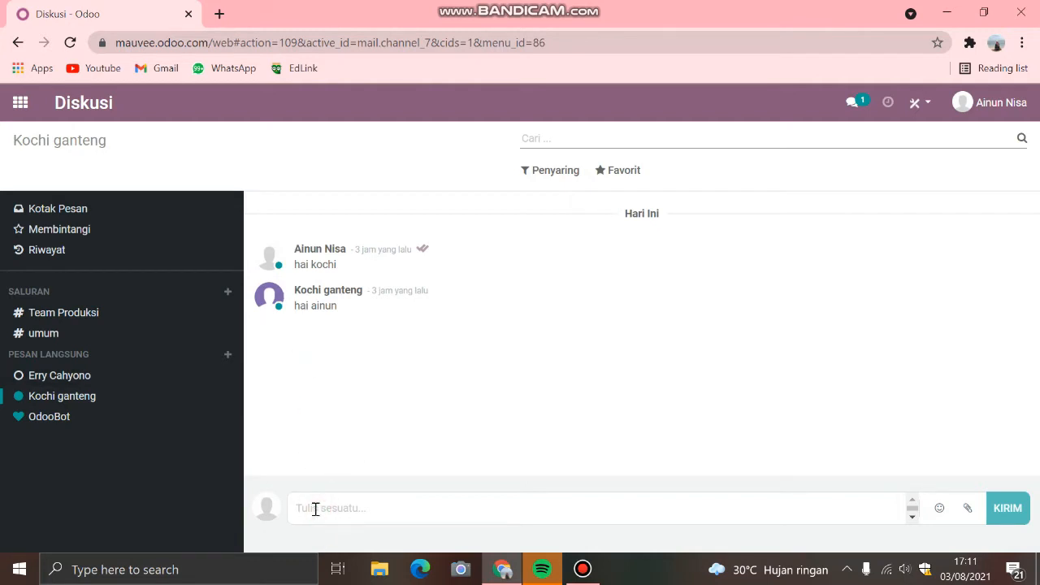
text(k)
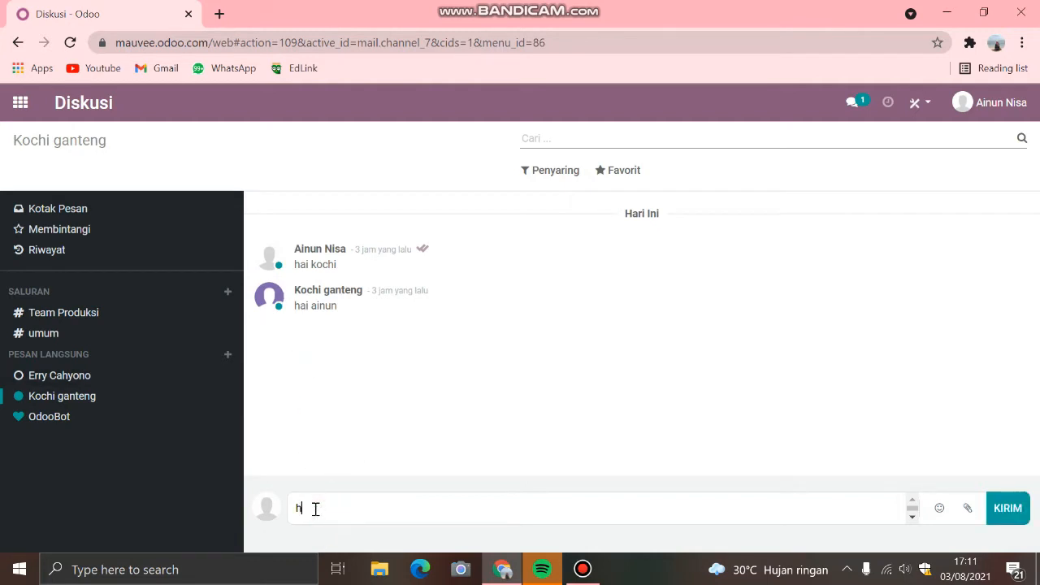
key(BackSpace)
text(kochi)
key(Return)
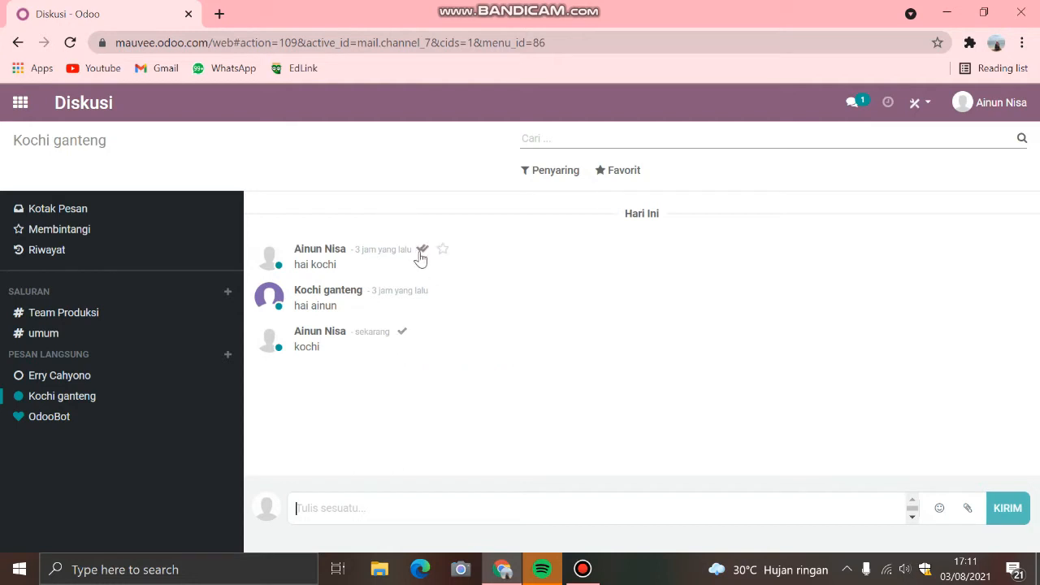
mouse_move(422, 258)
click(444, 291)
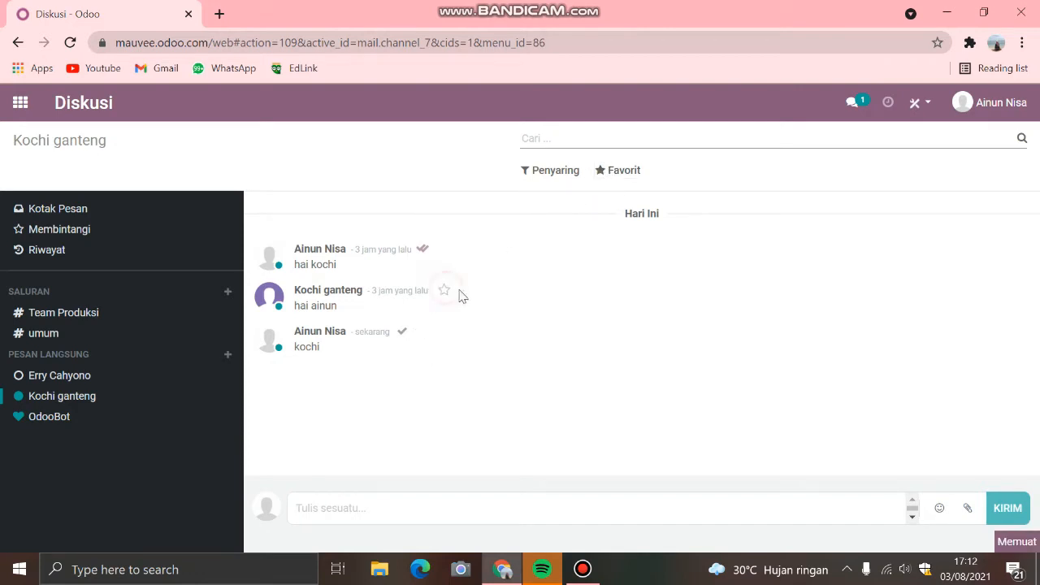
Step: Save the current search as a favorite named Diskusi, shared with all users
click(611, 173)
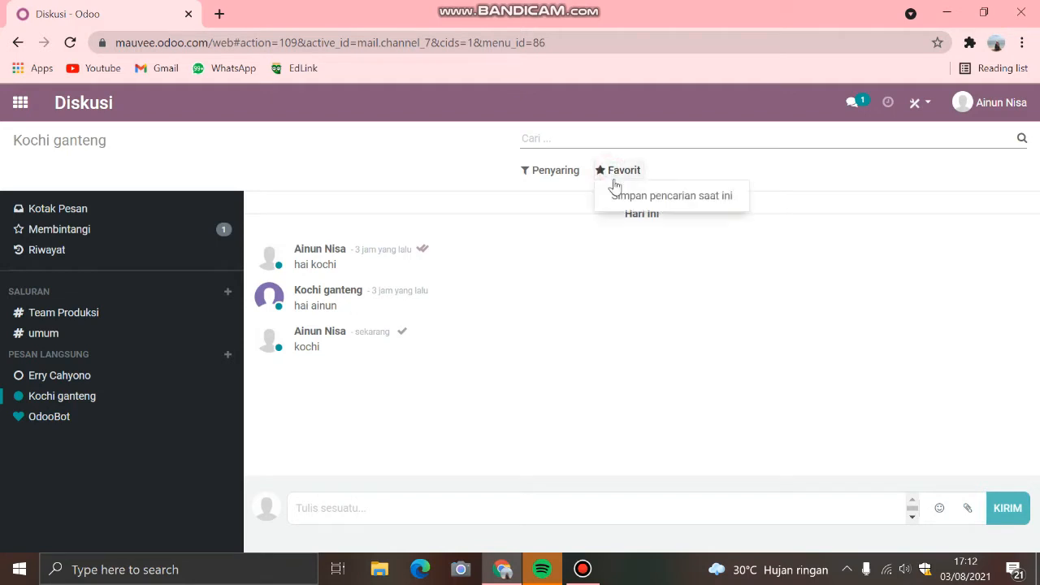
click(618, 194)
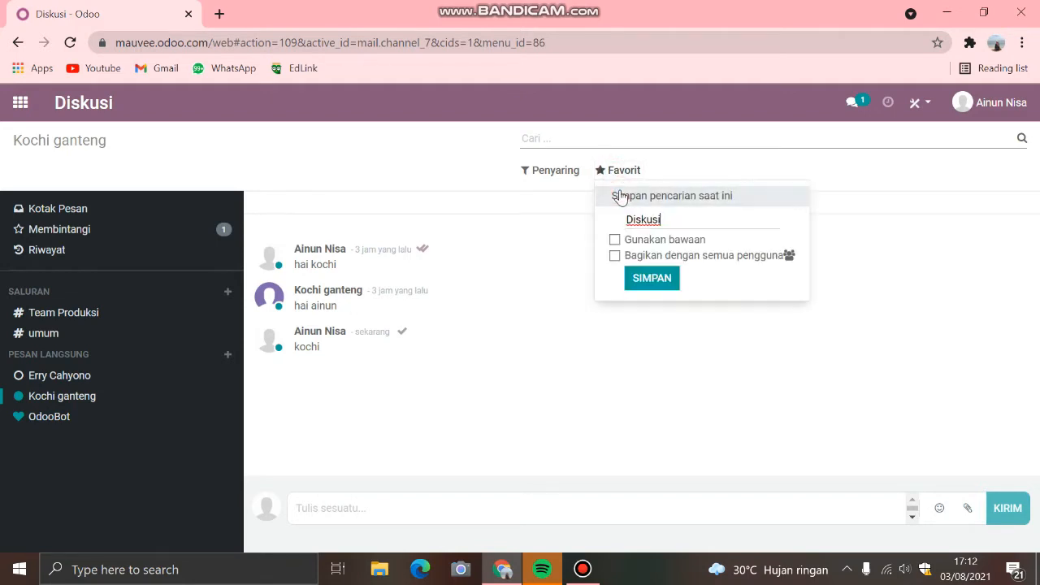
click(617, 171)
click(615, 172)
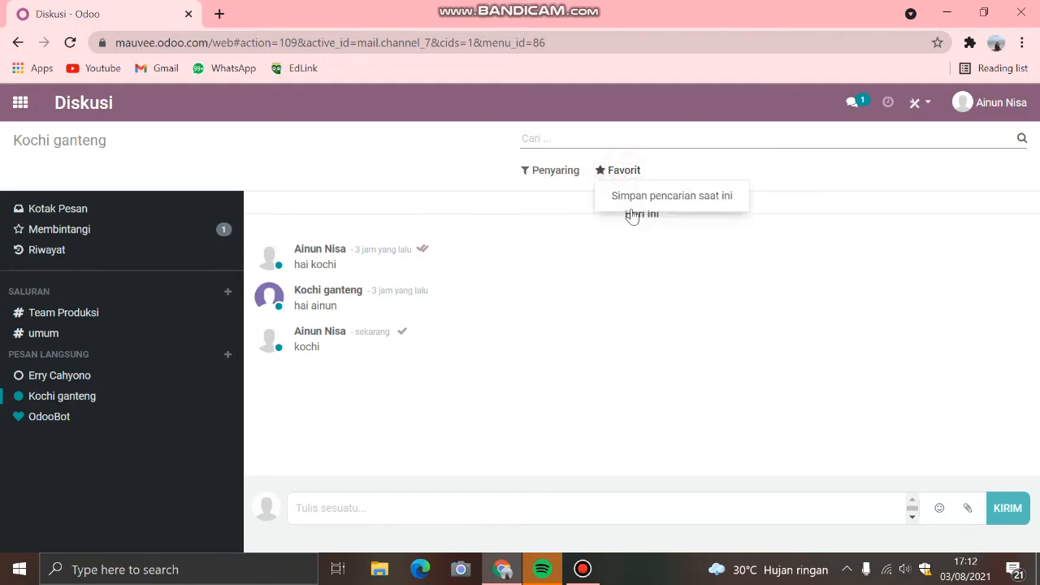
click(627, 200)
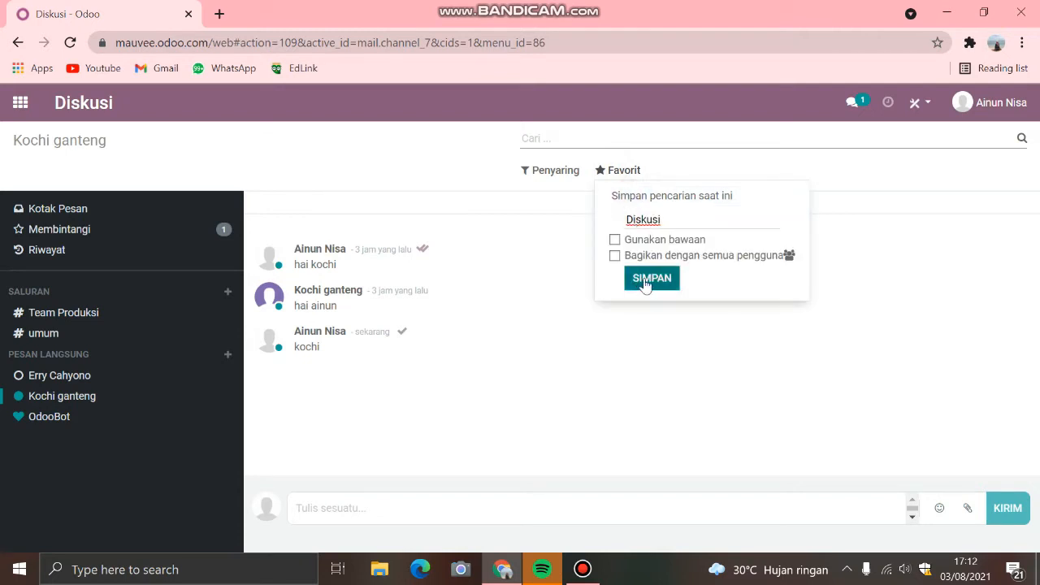
click(614, 255)
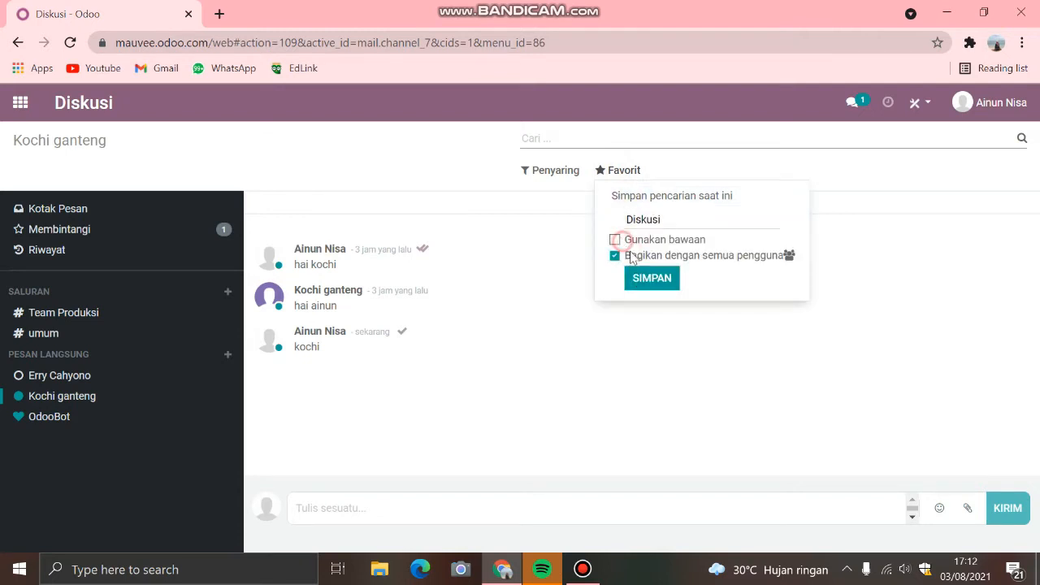
click(642, 278)
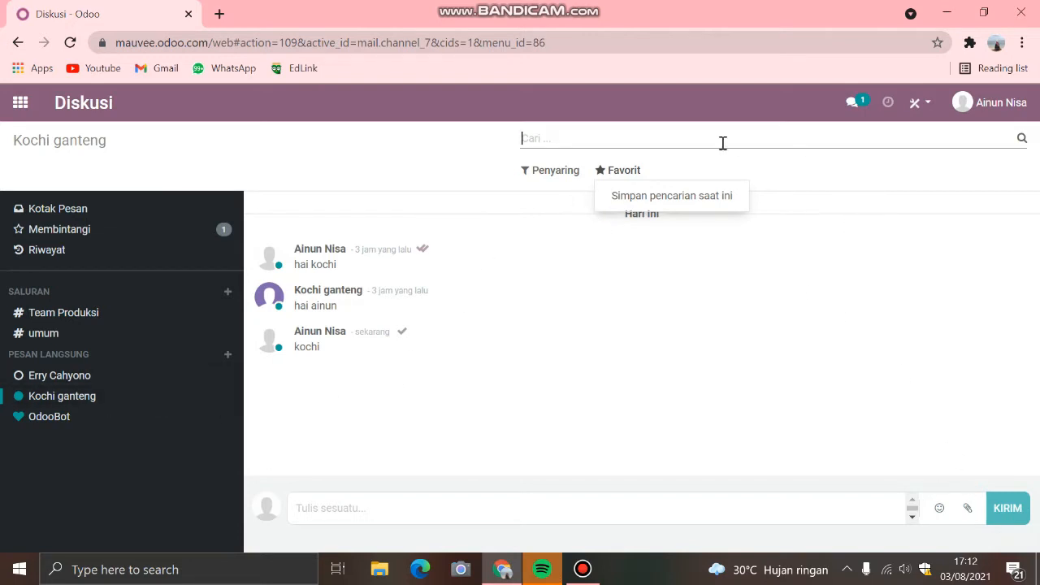
Step: Open Kalender and review the meetings scheduled on Tuesday 3 August 2021 in the week view
click(18, 103)
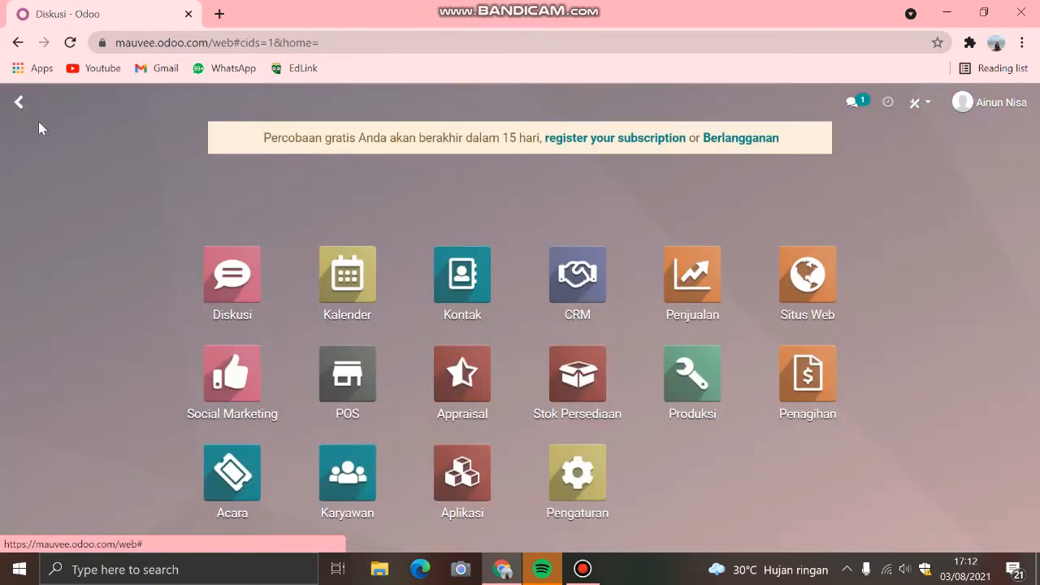
click(342, 286)
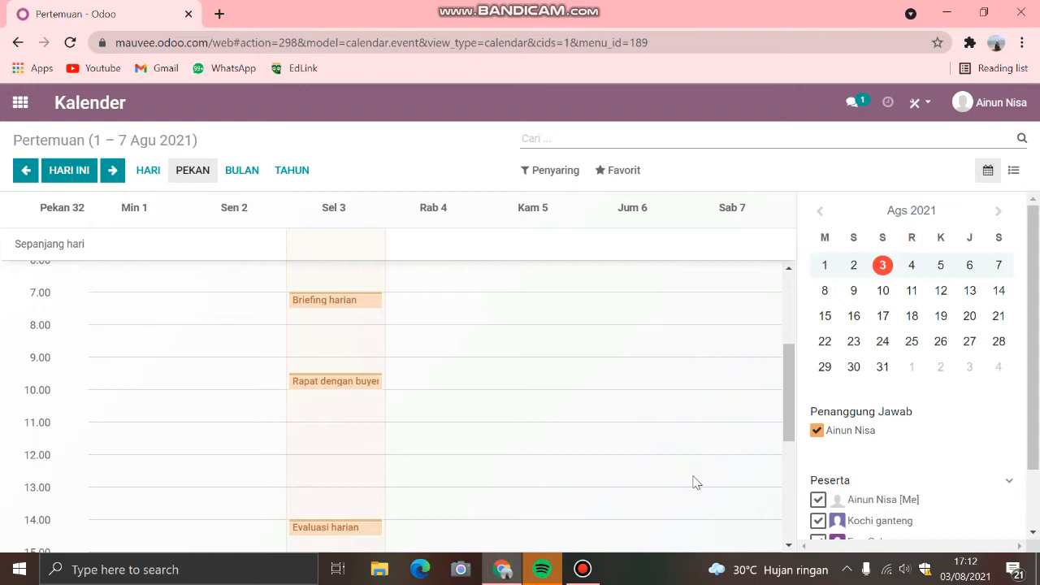
scroll(689, 496, up, 5)
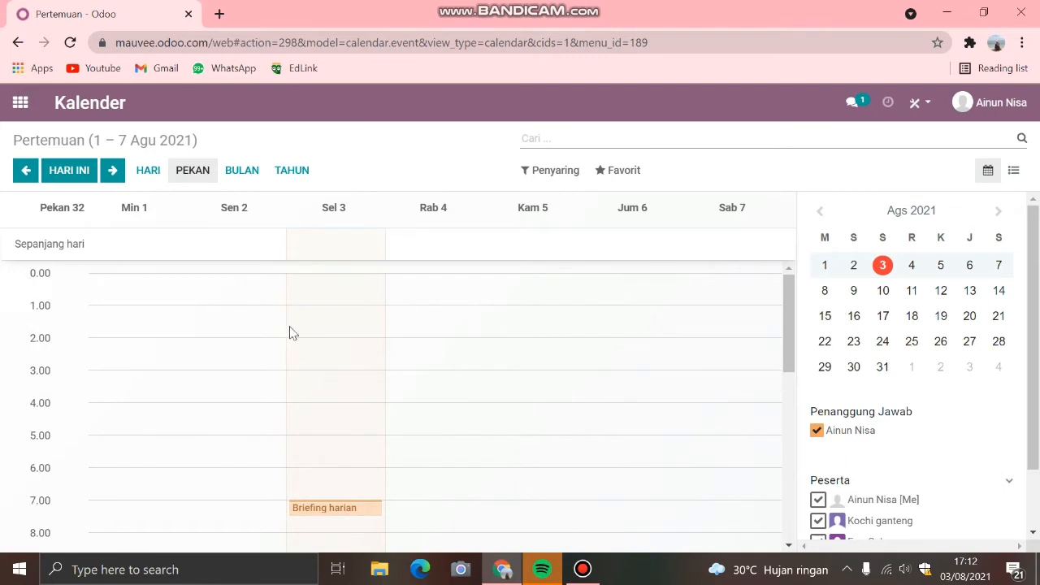
scroll(290, 332, down, 4)
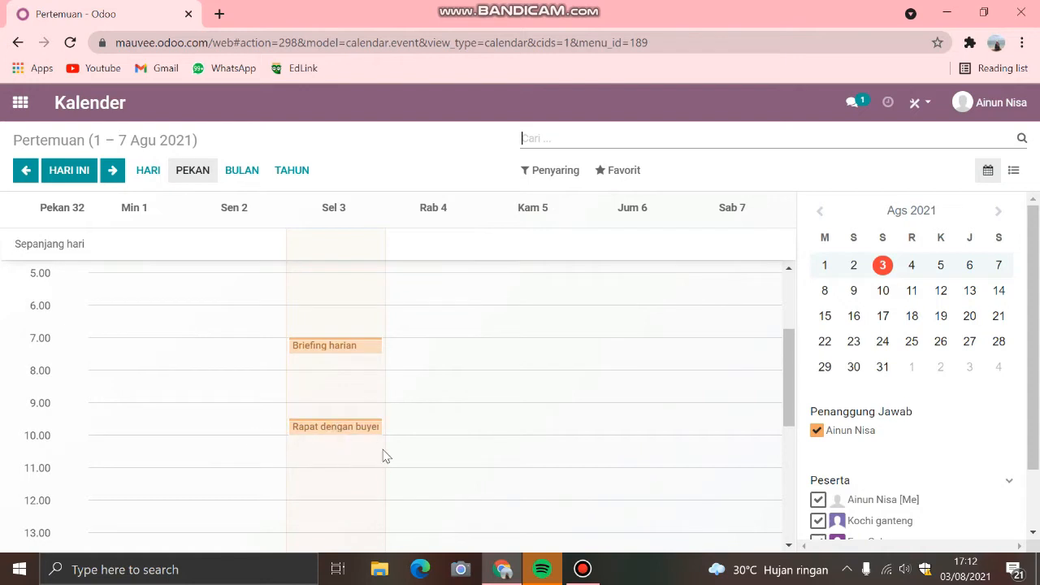
scroll(251, 455, down, 1)
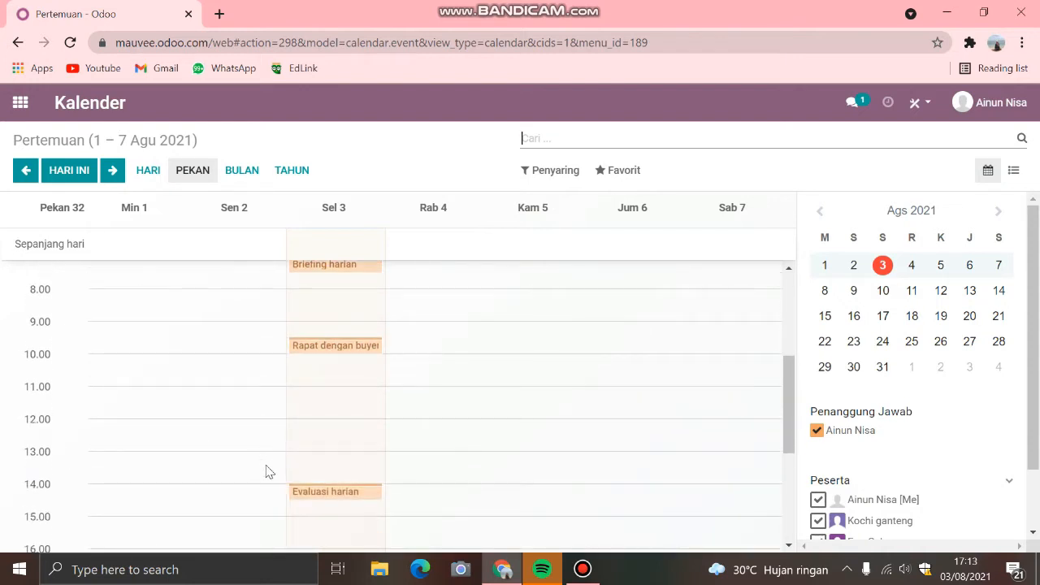
scroll(280, 487, down, 1)
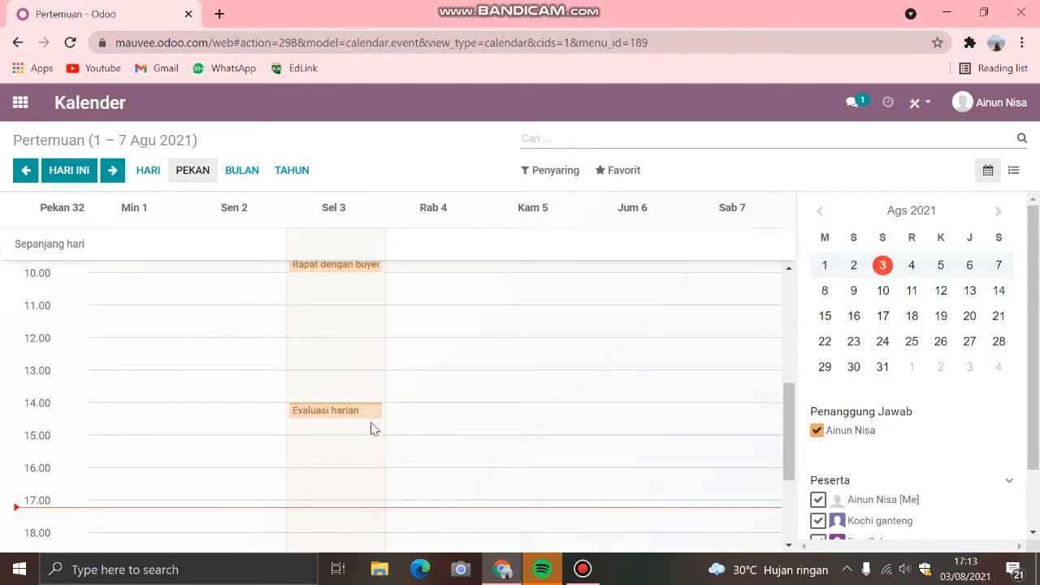
Step: Examine the participants listed for the calendar and return to the day's earlier meetings
scroll(878, 373, down, 1)
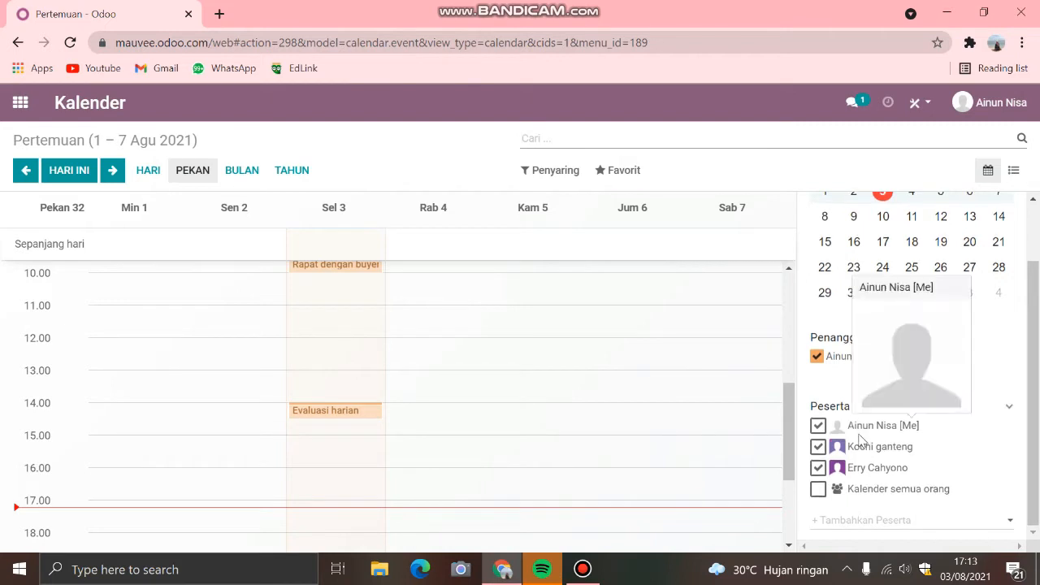
mouse_move(833, 432)
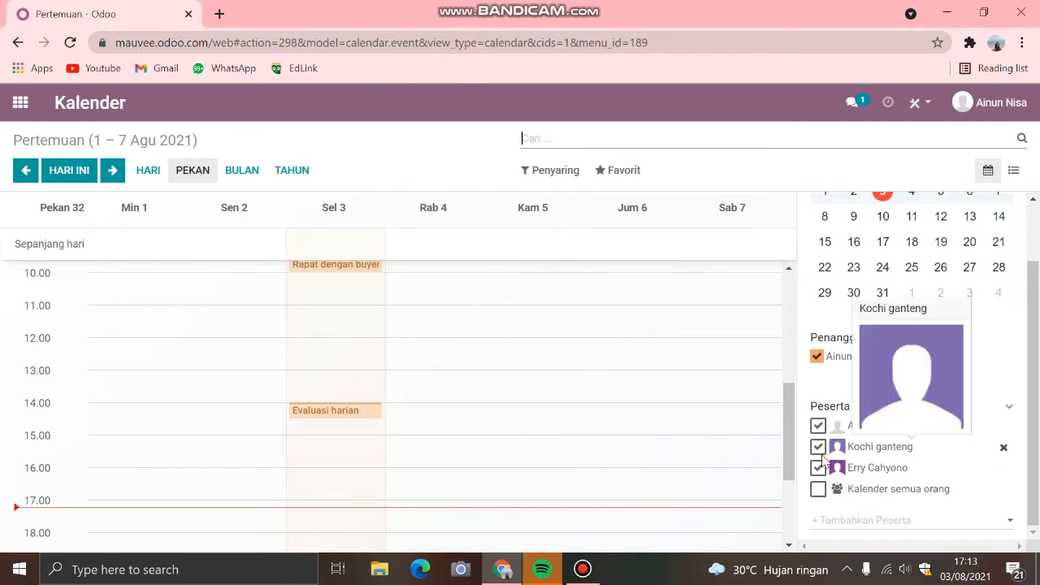
mouse_move(822, 473)
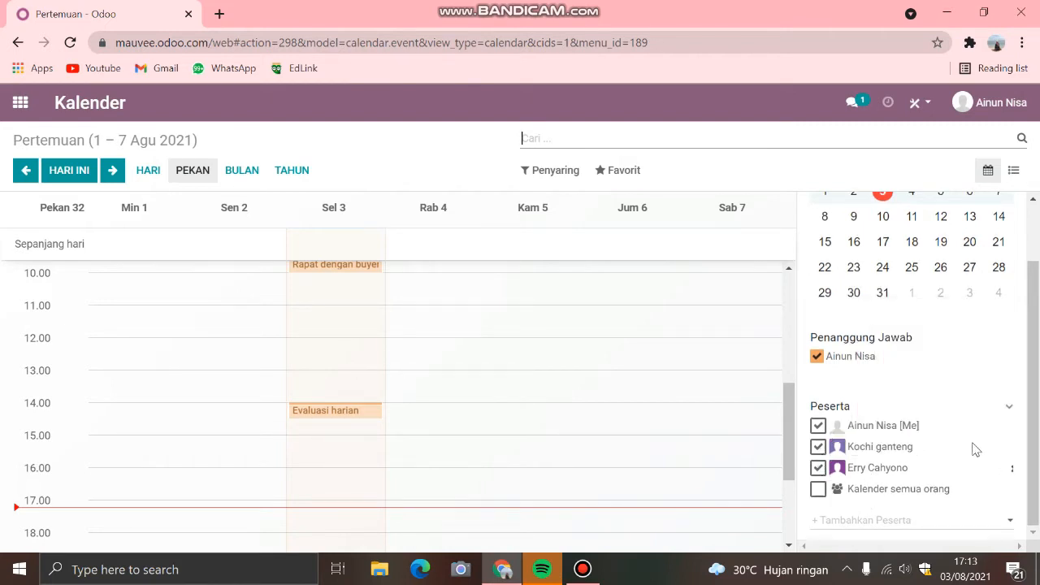
scroll(452, 340, up, 5)
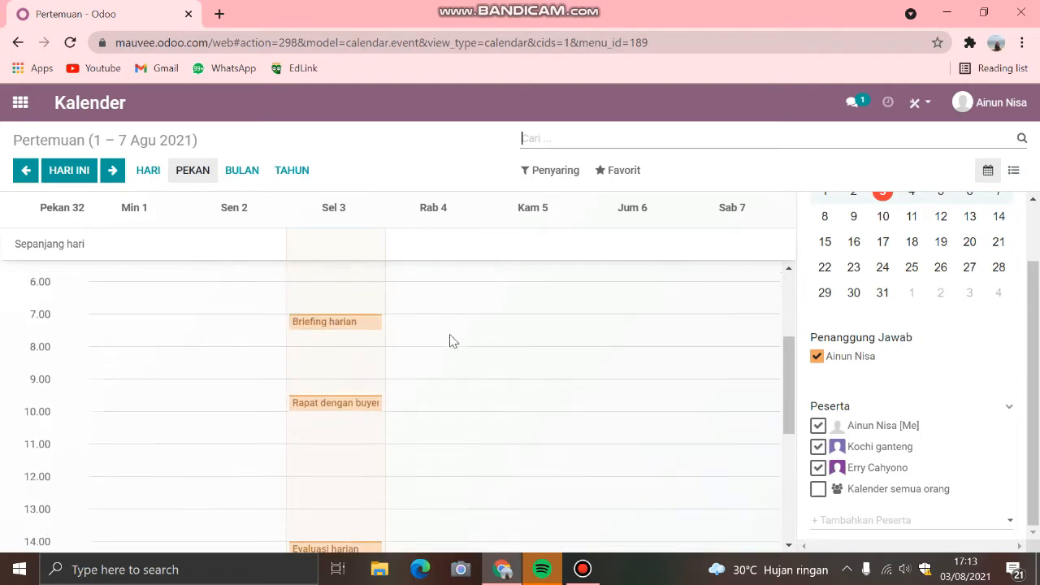
Step: Show the calendar's day view for Wednesday 4 August 2021
click(430, 214)
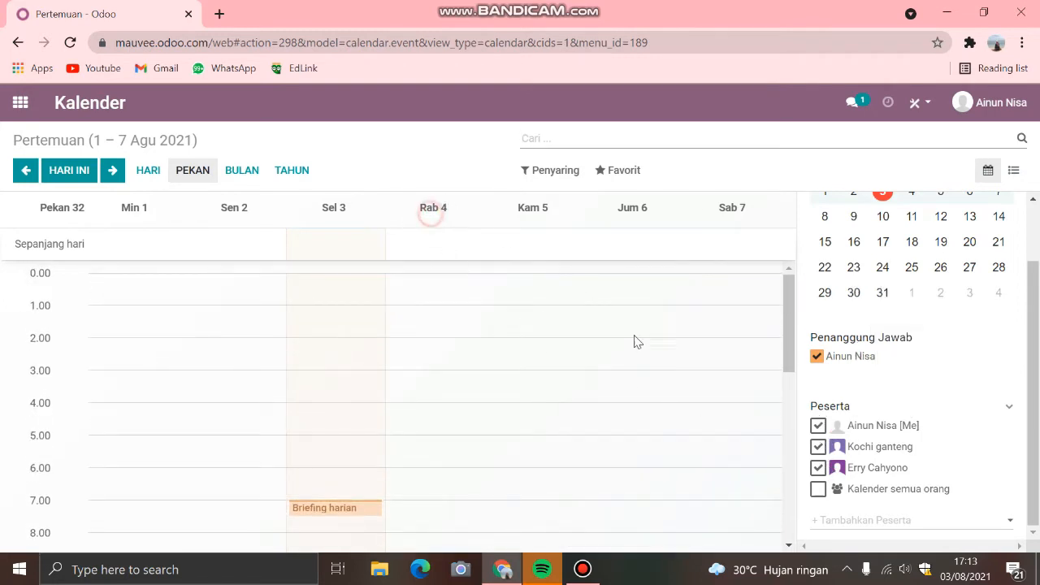
click(445, 207)
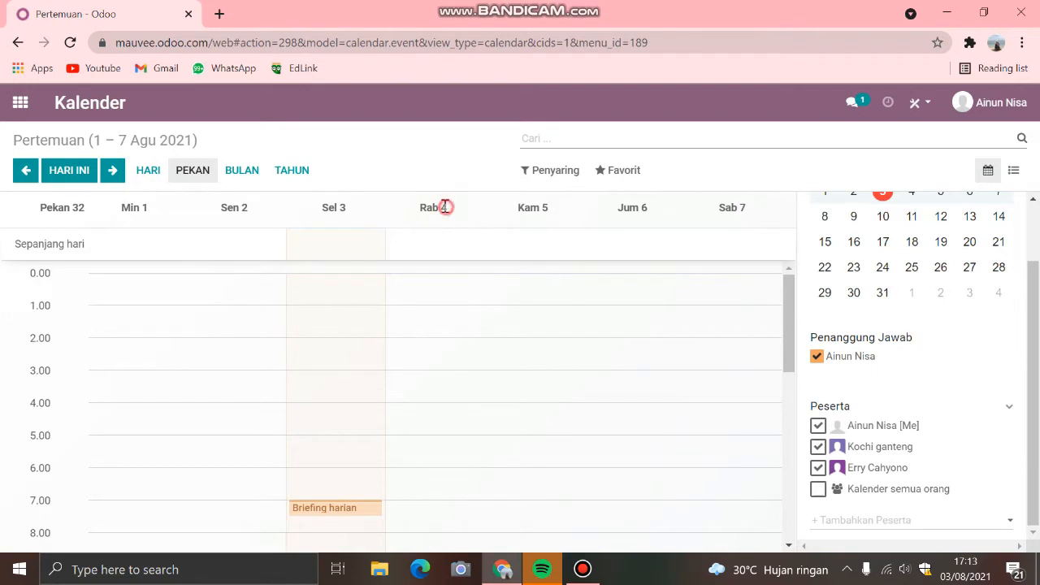
scroll(914, 203, up, 1)
click(912, 204)
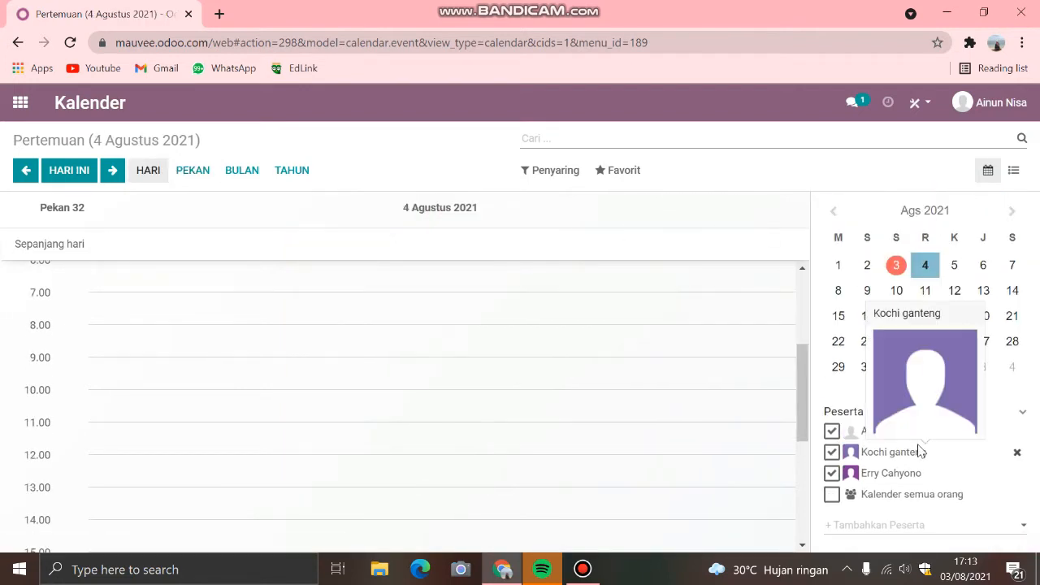
Step: Hide the calendars of the second and third participants under Peserta, and show both again
mouse_move(837, 455)
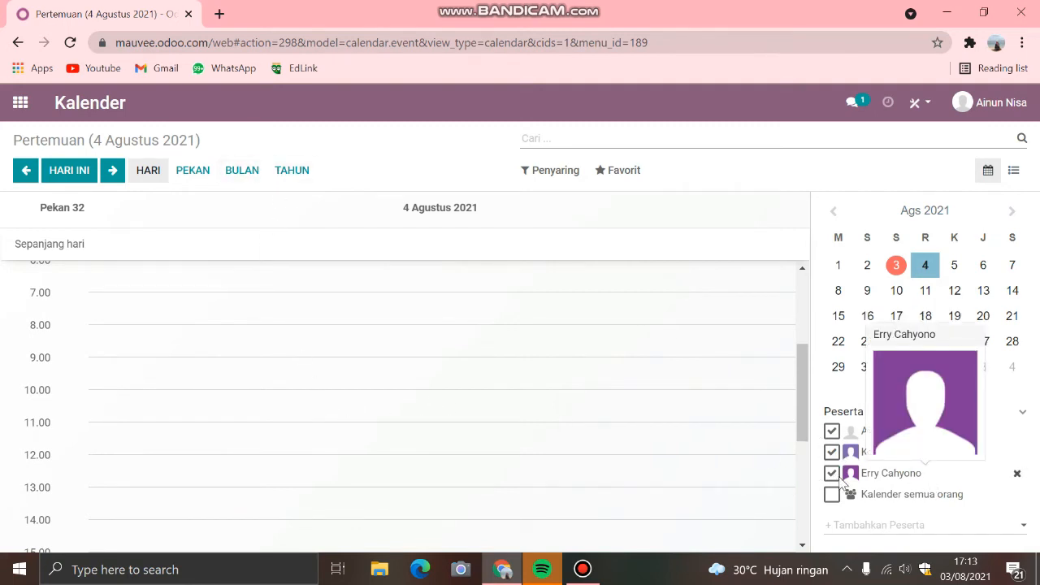
mouse_move(917, 453)
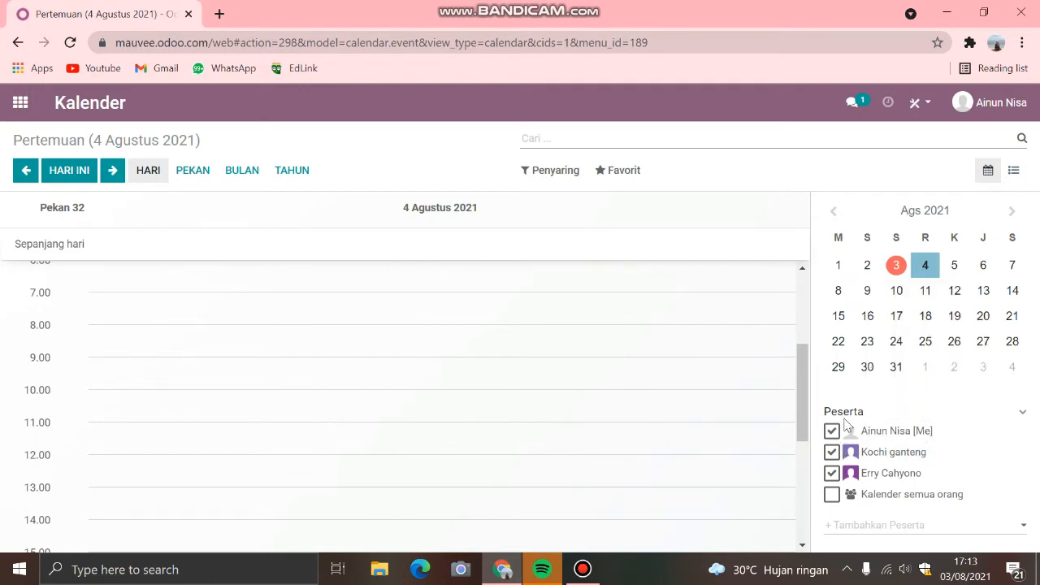
click(831, 452)
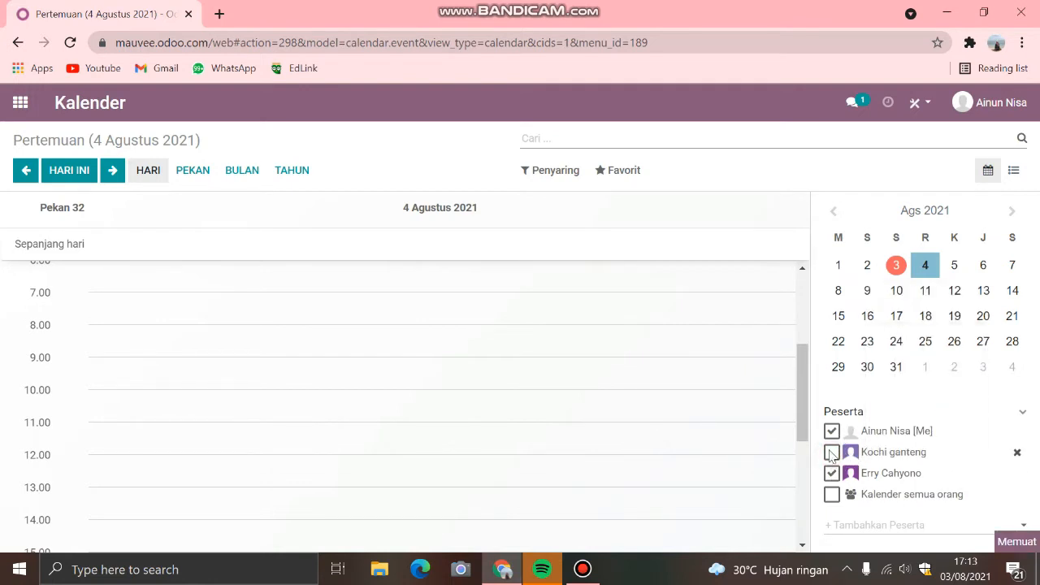
click(831, 473)
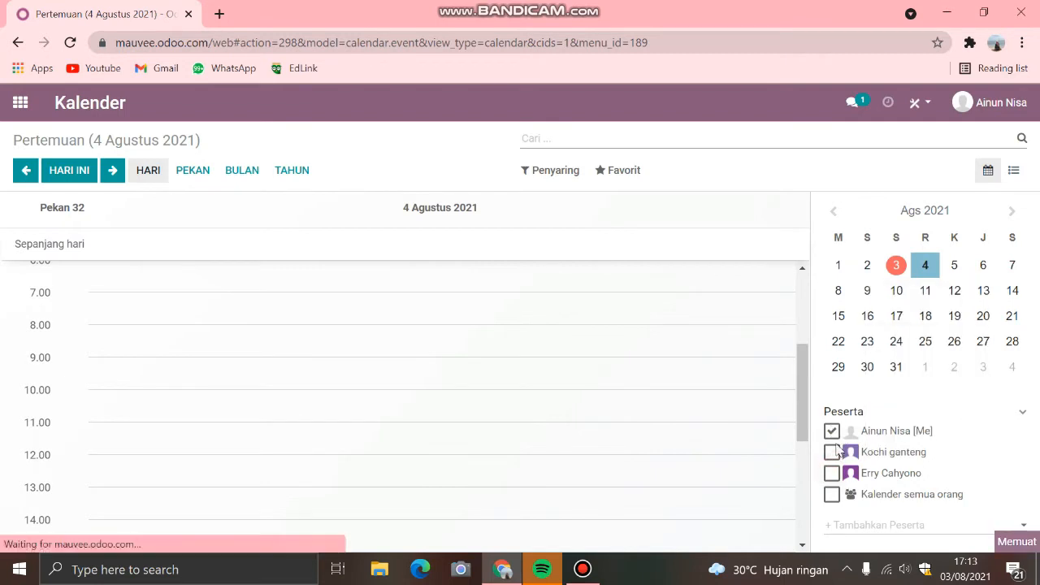
click(832, 452)
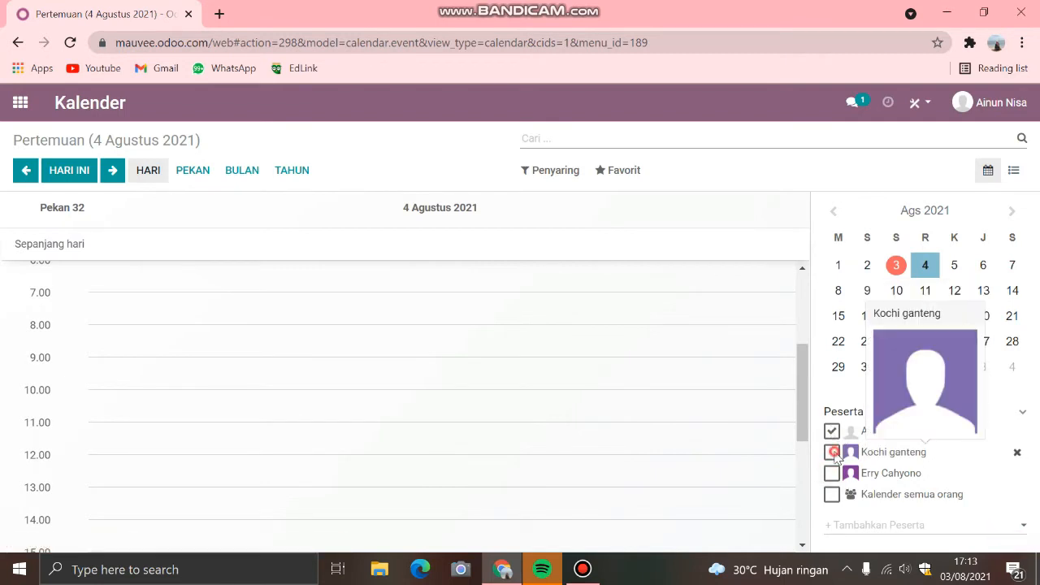
click(834, 474)
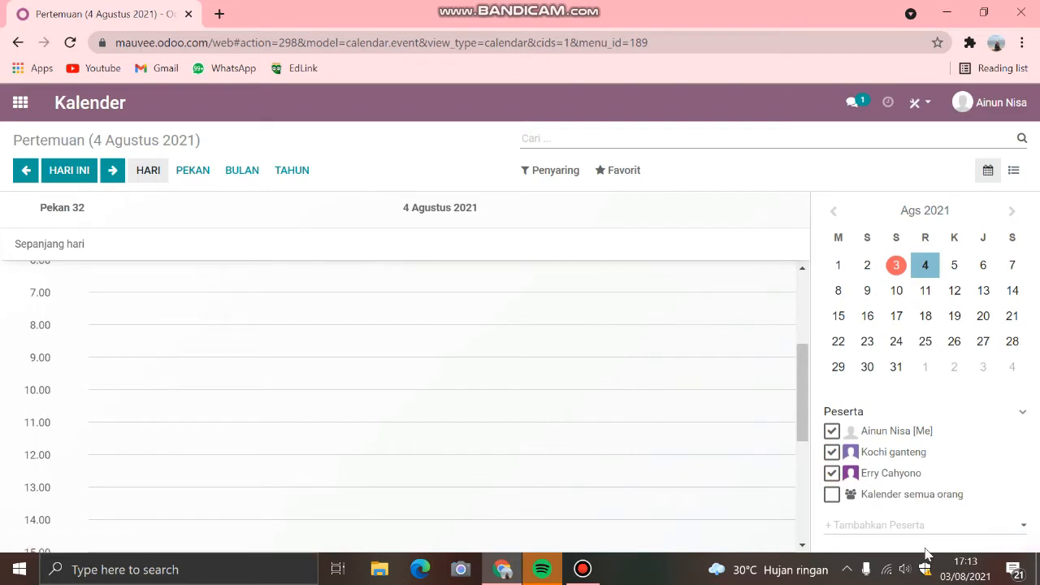
Step: View the contacts available to add as participants and close the list without choosing any
click(863, 525)
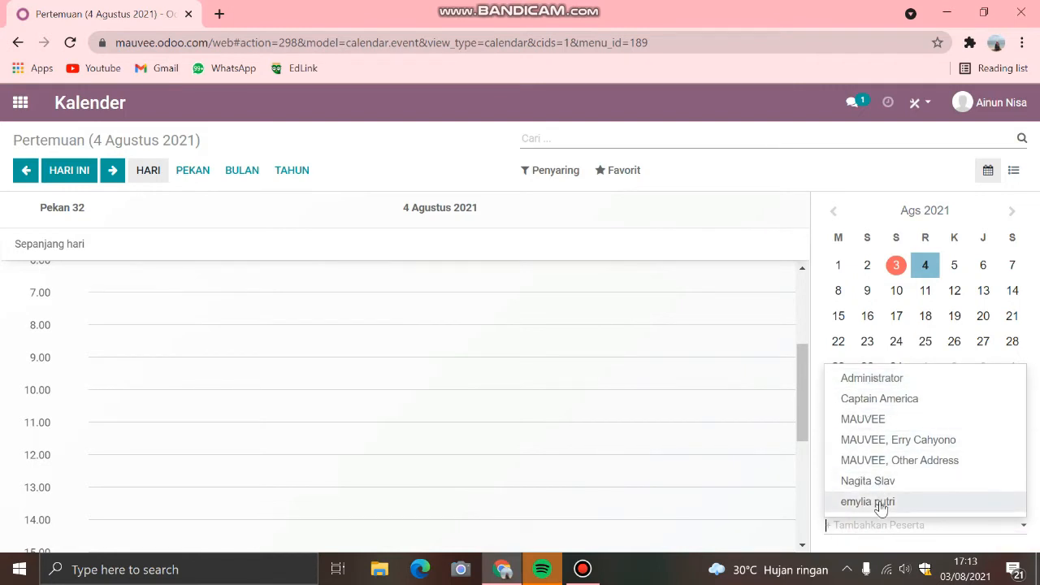
click(791, 361)
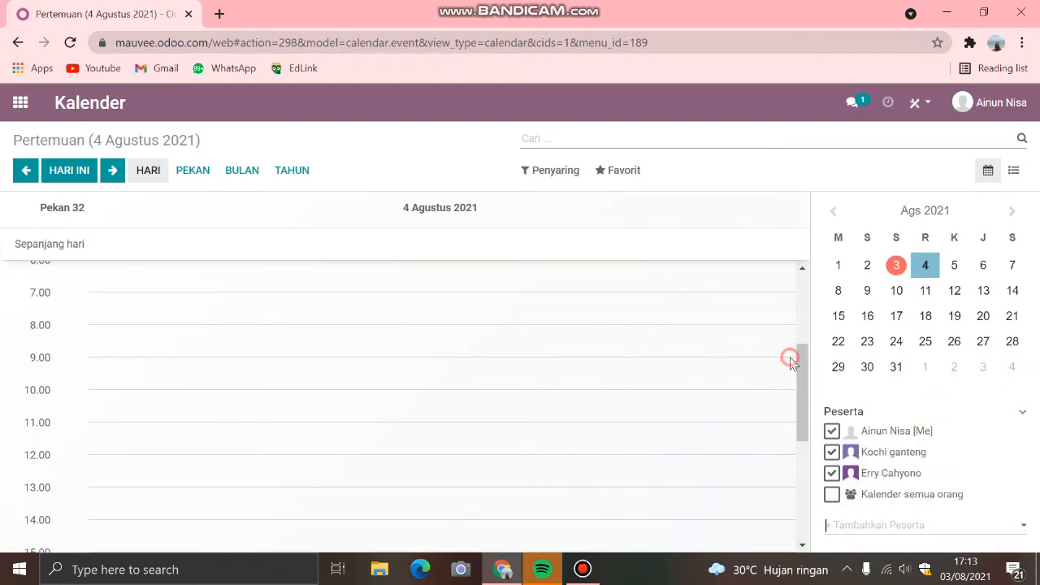
click(626, 120)
Step: Compare the meetings in the week, month and year views, and return to the August 2021 month view
click(193, 172)
click(240, 171)
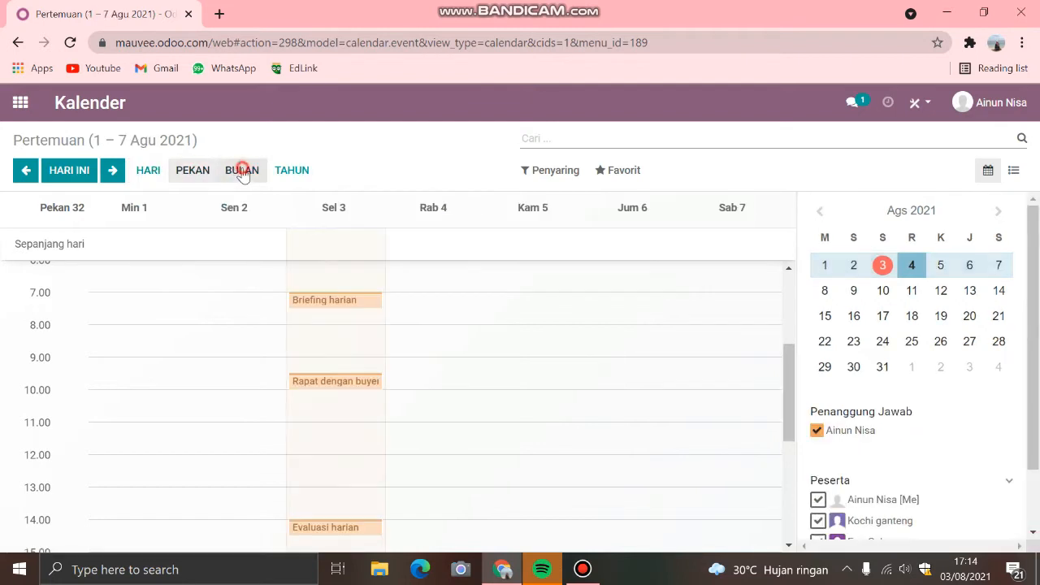
click(290, 171)
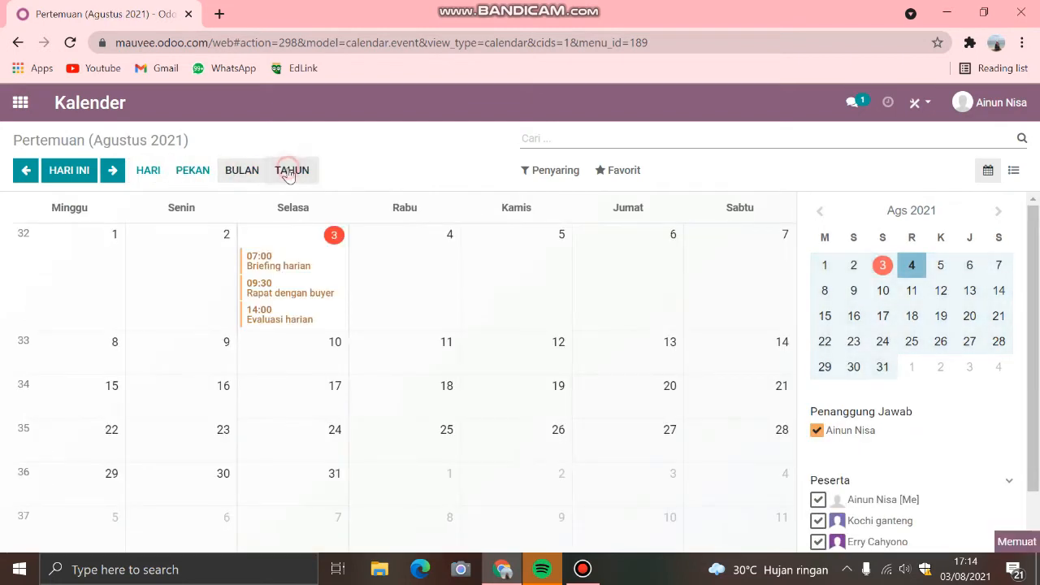
scroll(491, 338, down, 1)
scroll(487, 329, up, 1)
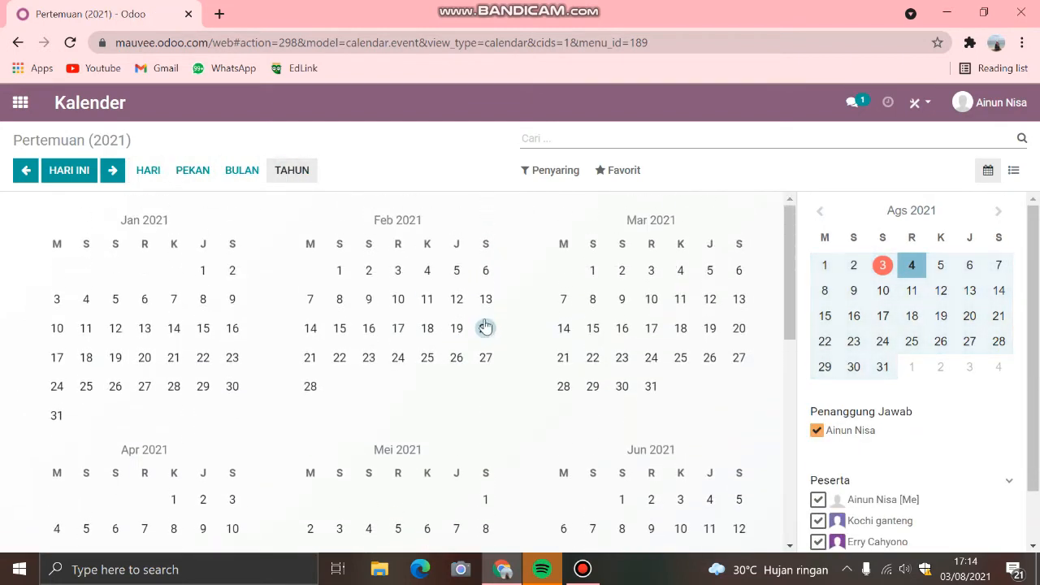
scroll(418, 325, down, 5)
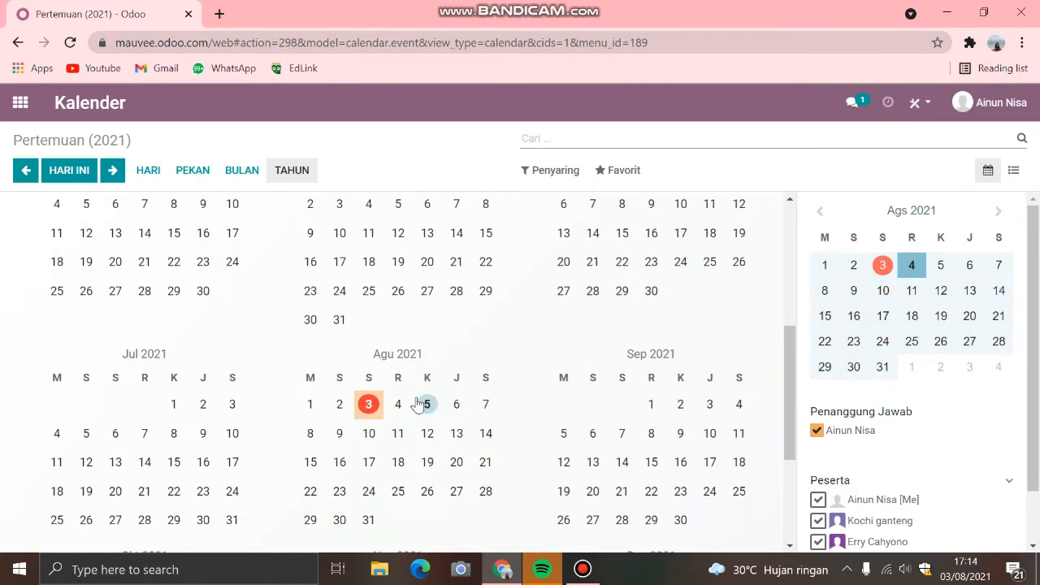
click(253, 173)
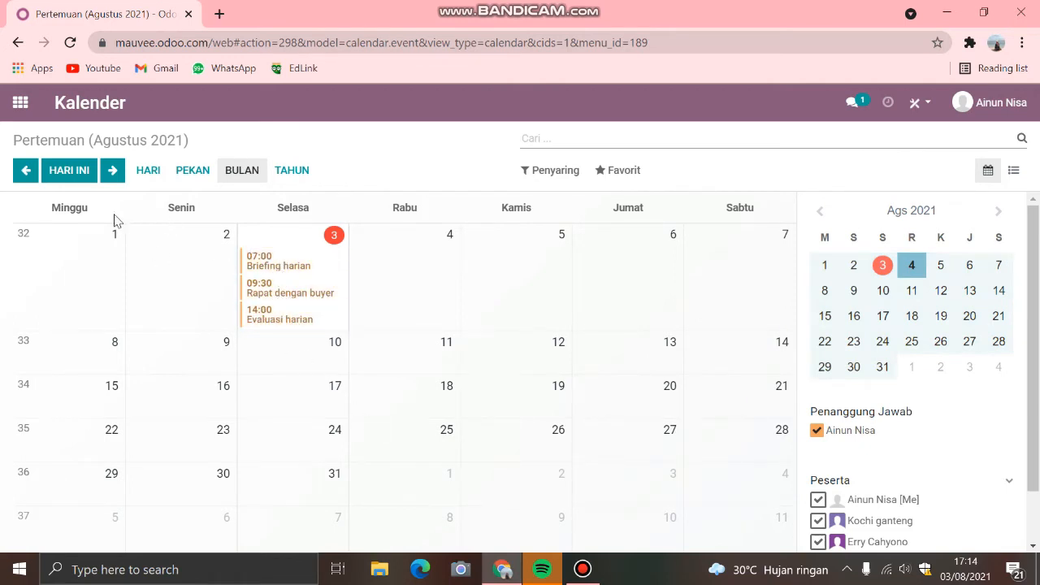
Step: Review the month, quarter and year choices offered by the Tanggal filter, and close them without applying any
click(542, 175)
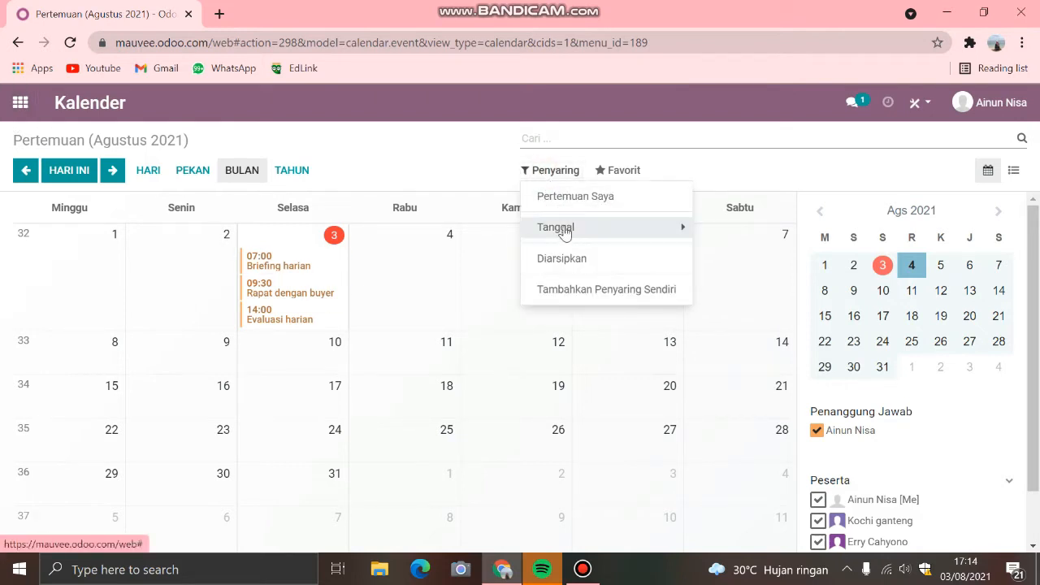
click(673, 231)
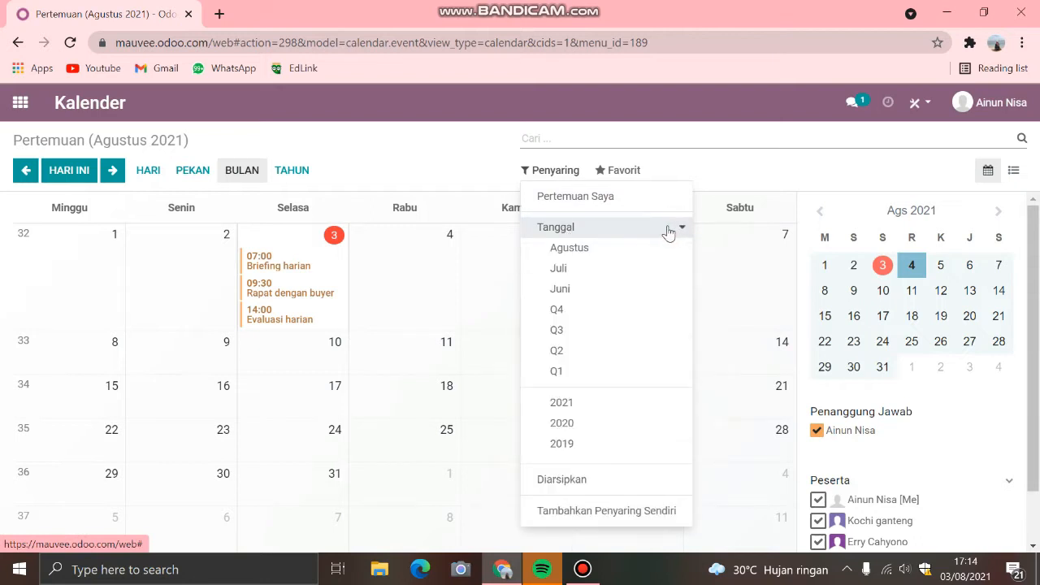
click(704, 182)
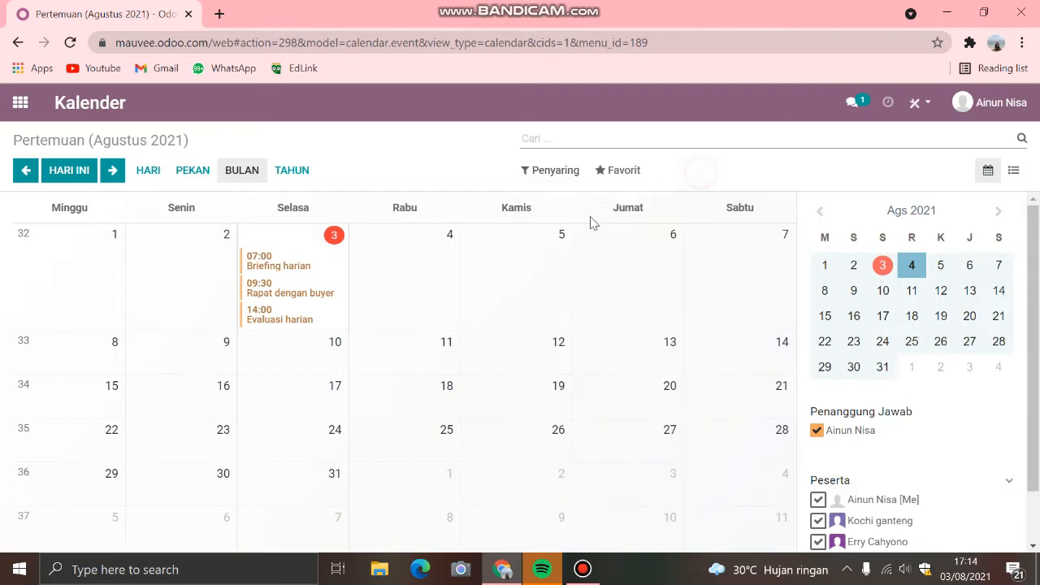
Step: Filter the calendar to archived meetings with Diarsipkan, and remove that filter again
click(561, 172)
click(563, 258)
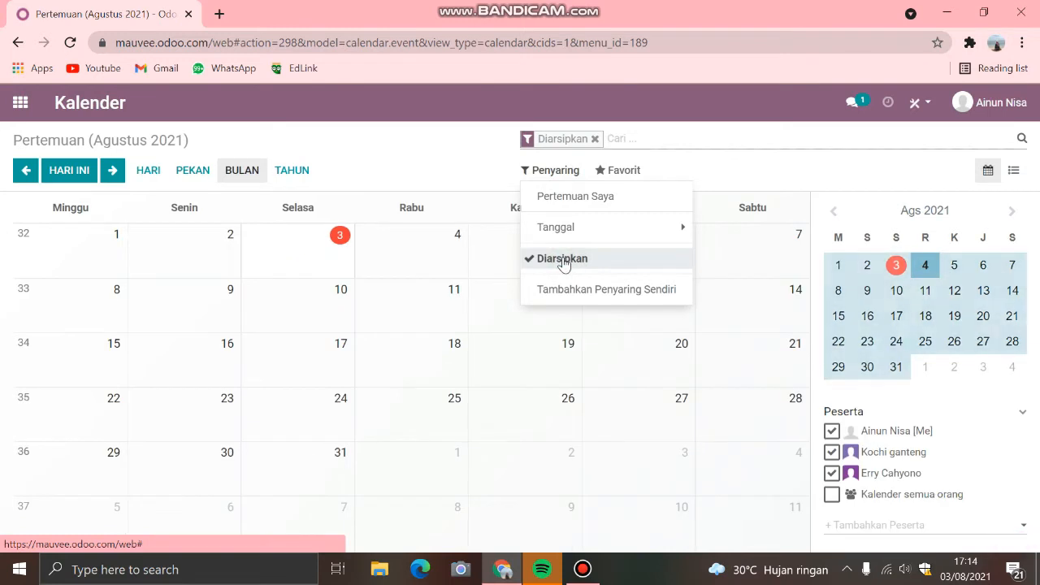
click(595, 139)
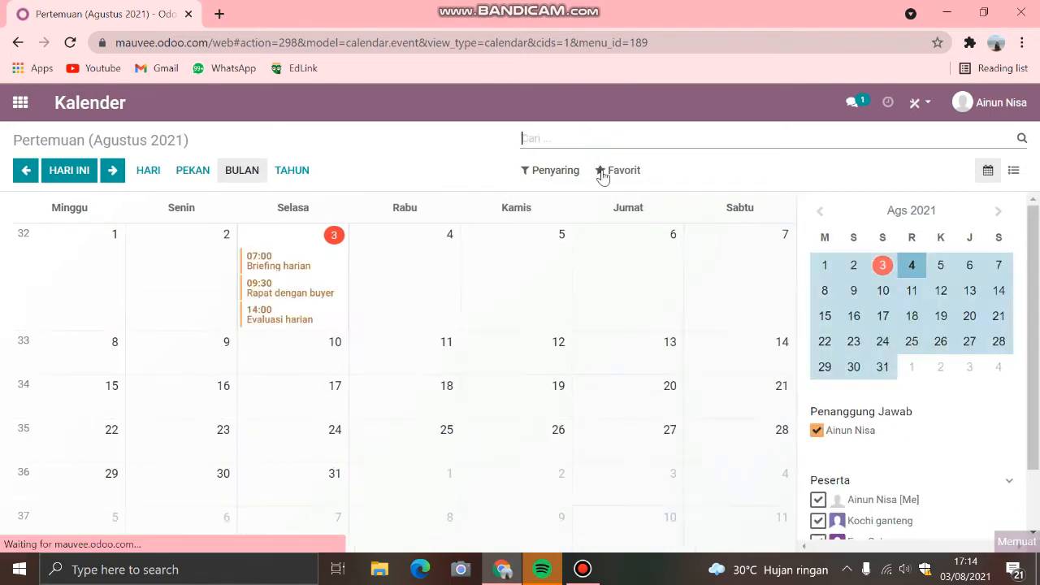
Step: Look at the options for saving the current search as a favorite, and close them without saving
click(601, 174)
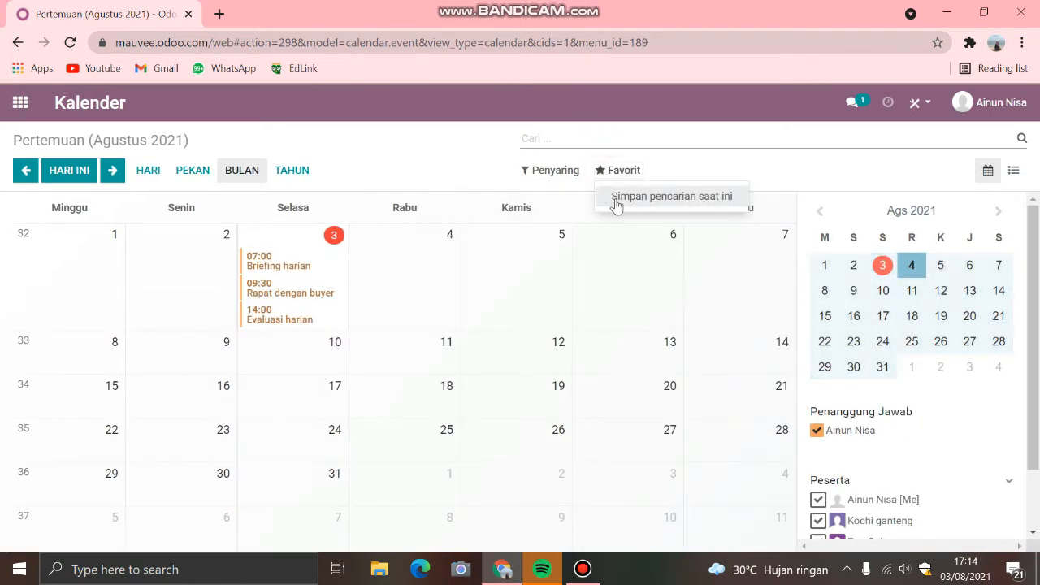
click(677, 195)
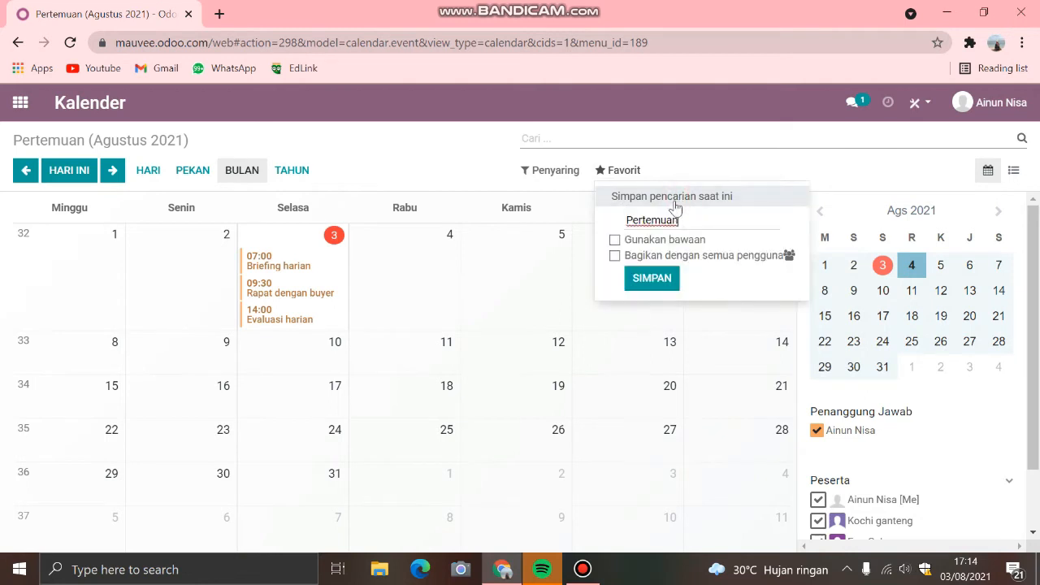
click(670, 162)
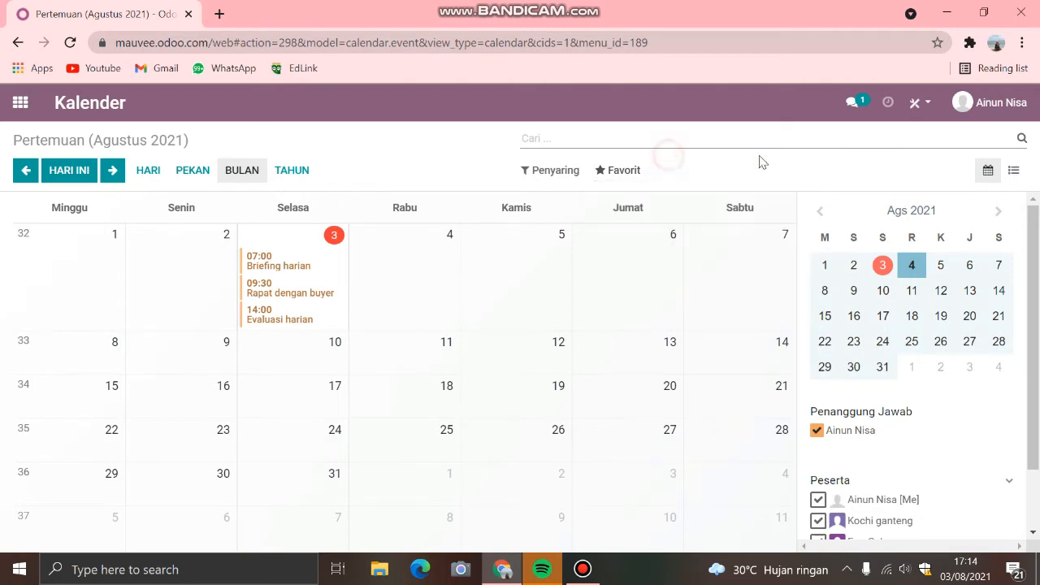
Step: Export the meetings from the list view to a spreadsheet, and open calendar.event.xlsx, dismissing the Office activation wizard
click(986, 175)
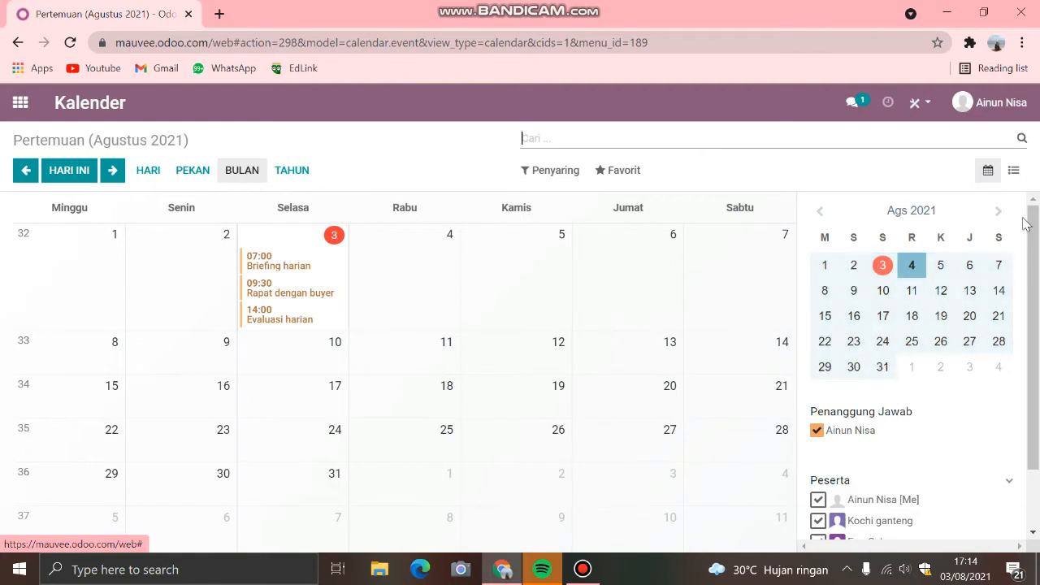
click(1013, 171)
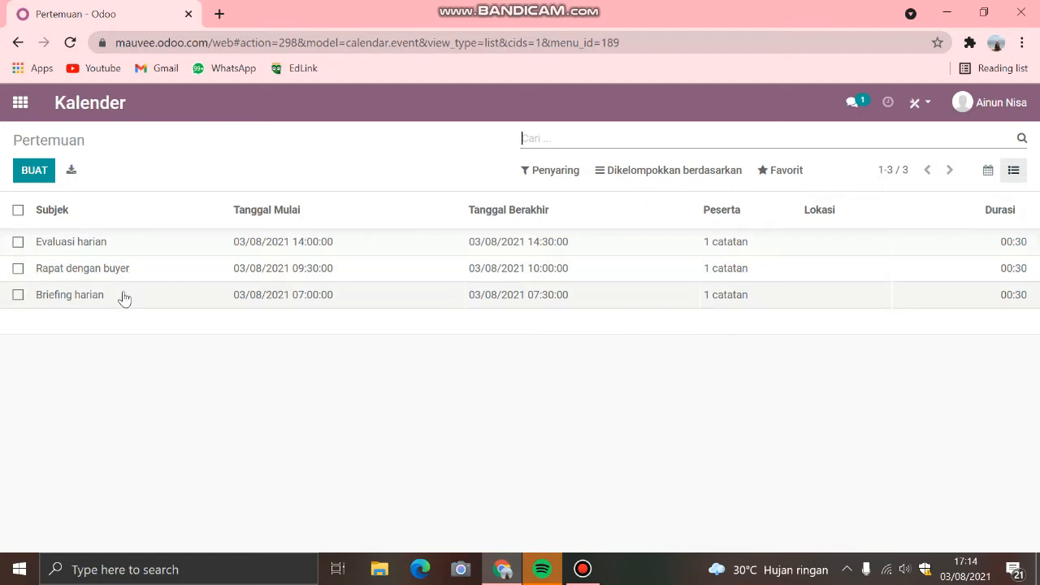
click(73, 174)
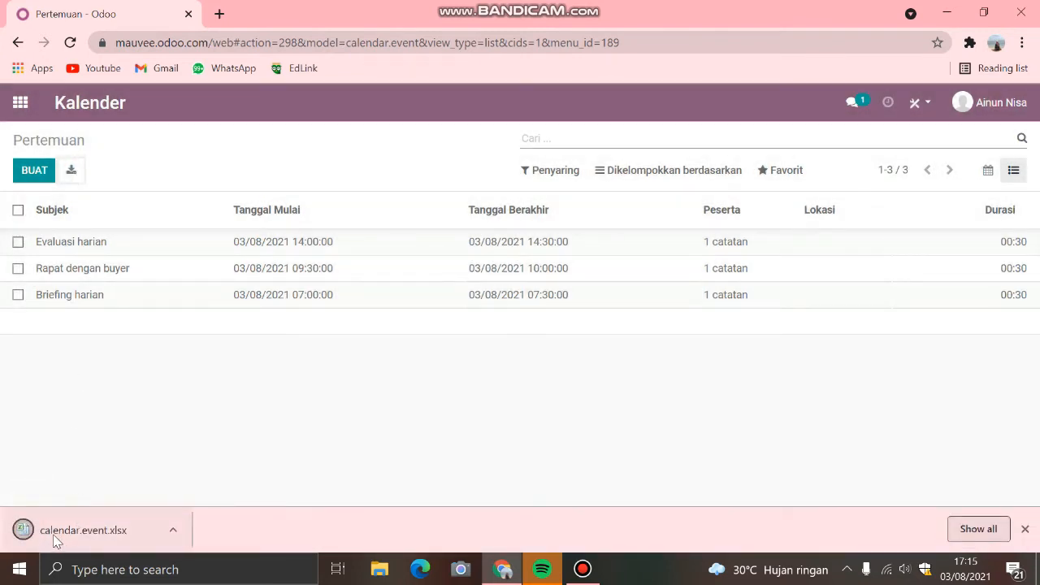
click(54, 533)
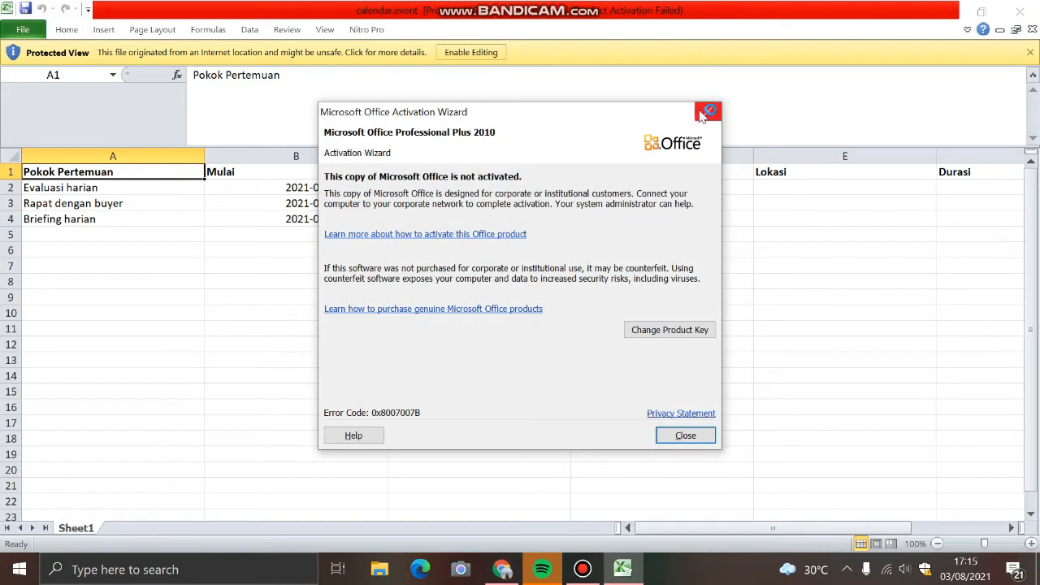
click(708, 112)
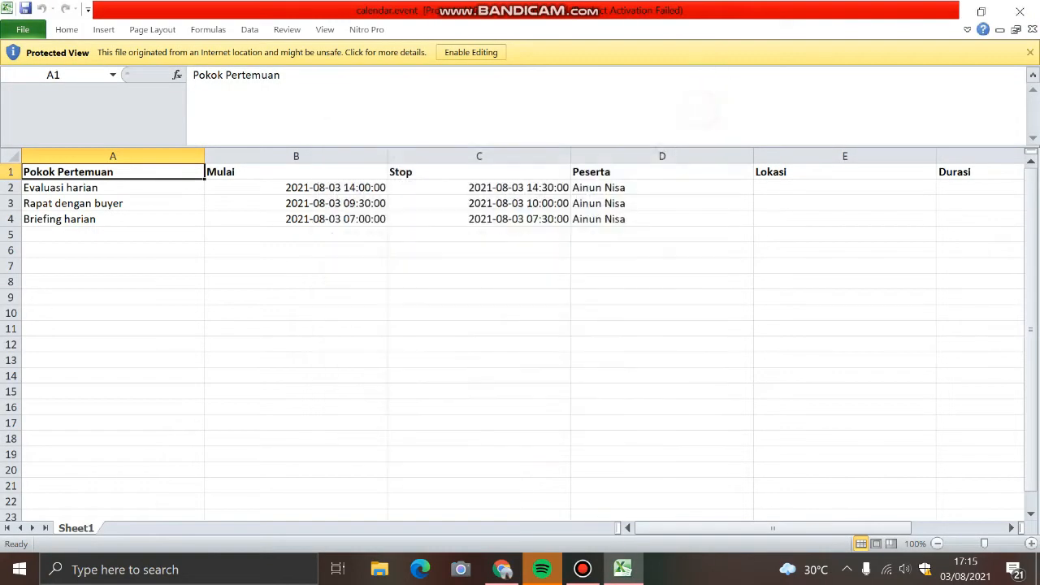
Step: Examine the Mulai, Stop, Peserta, Lokasi and Durasi columns of the exported meeting spreadsheet
click(278, 175)
click(427, 168)
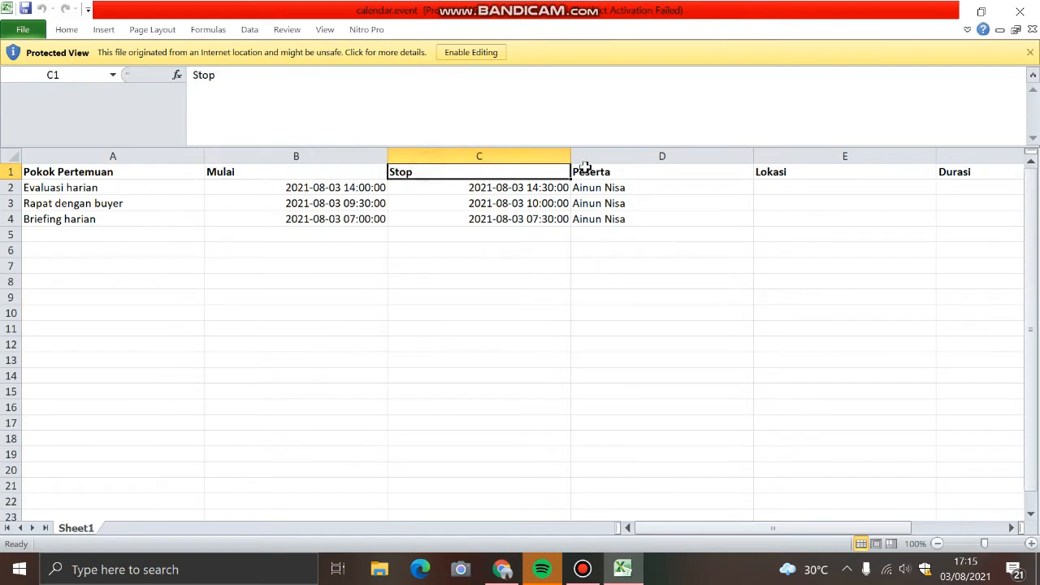
click(599, 170)
click(799, 171)
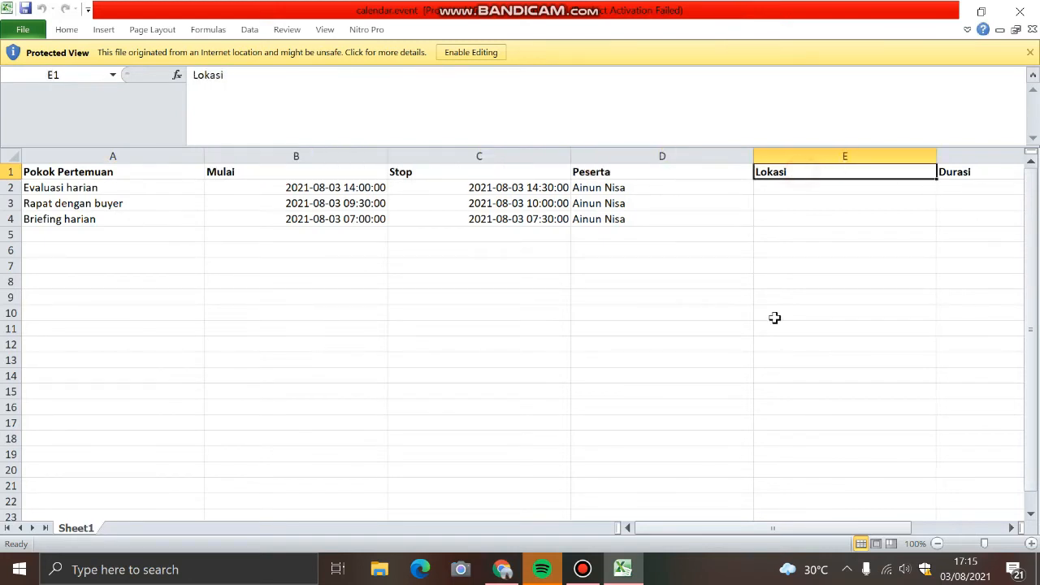
drag(692, 528, 805, 524)
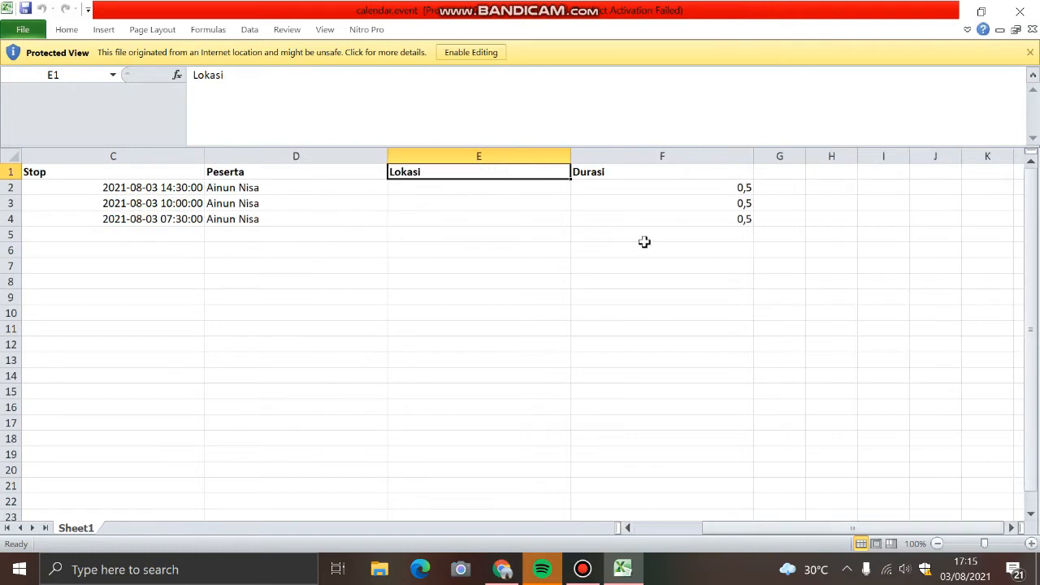
click(601, 172)
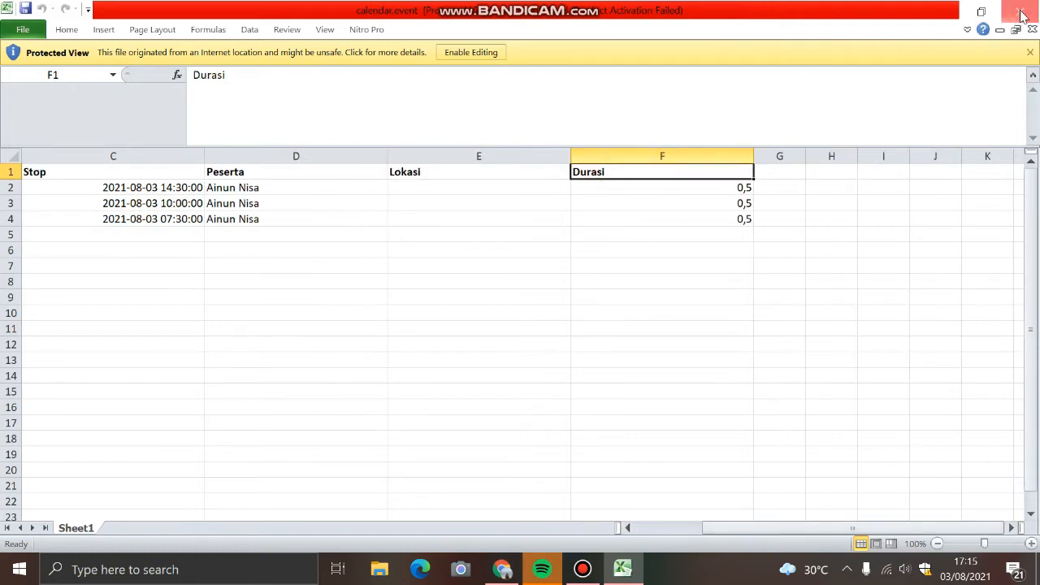
Step: Close the exported workbook and return to the Odoo home overview of apps
click(1021, 13)
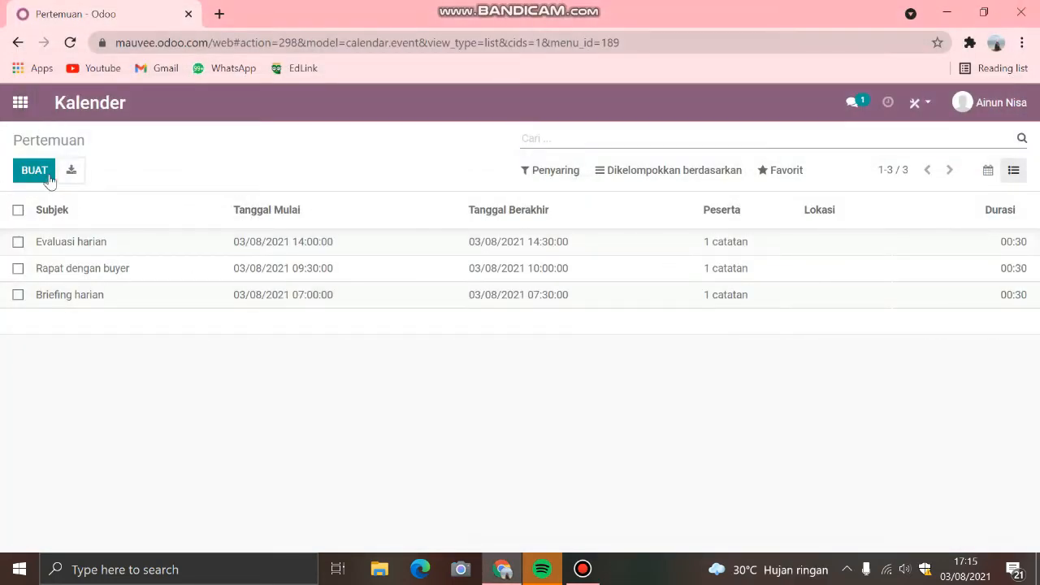
click(17, 111)
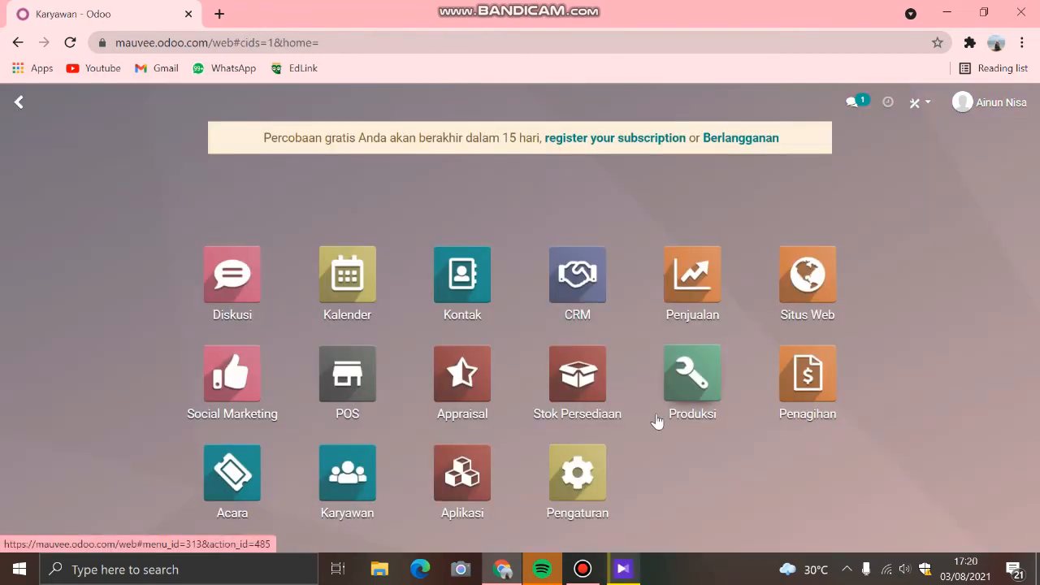
Step: Open the Kontak app and start a new contact, comparing the form fields for the Individual and Perusahaan types
click(467, 284)
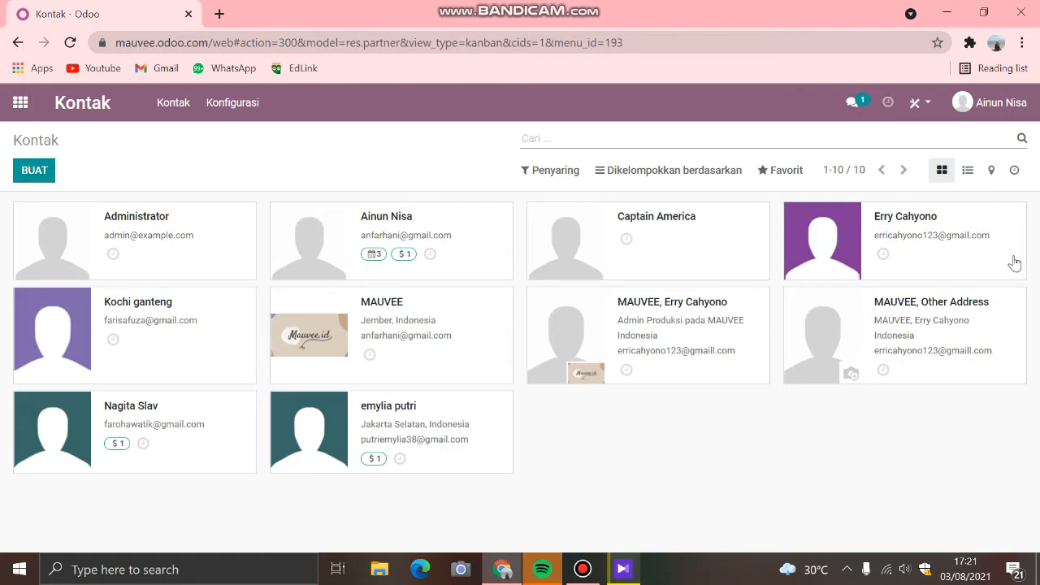
click(35, 174)
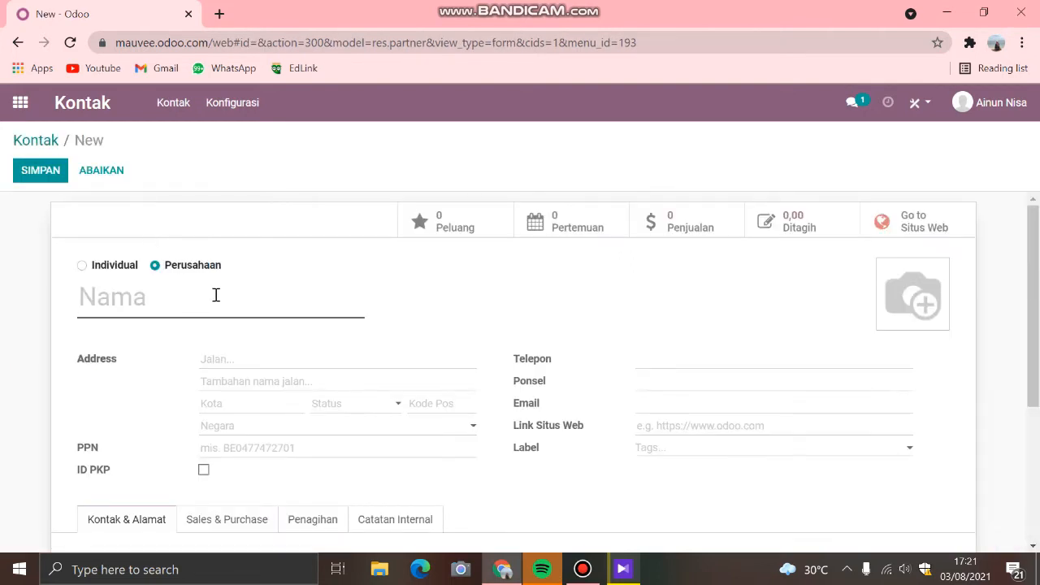
scroll(182, 220, down, 1)
scroll(182, 220, up, 1)
click(96, 269)
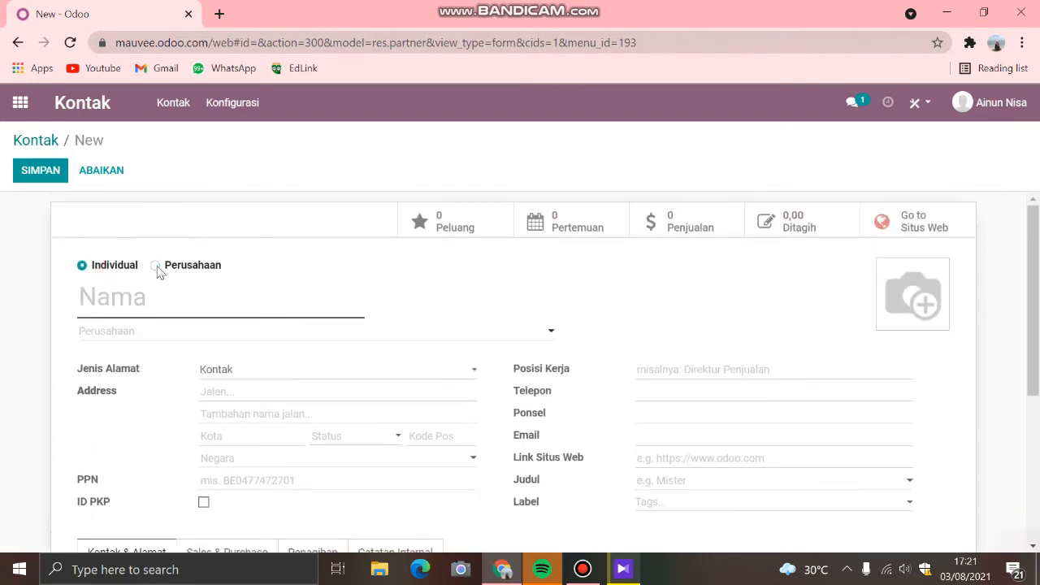
click(156, 267)
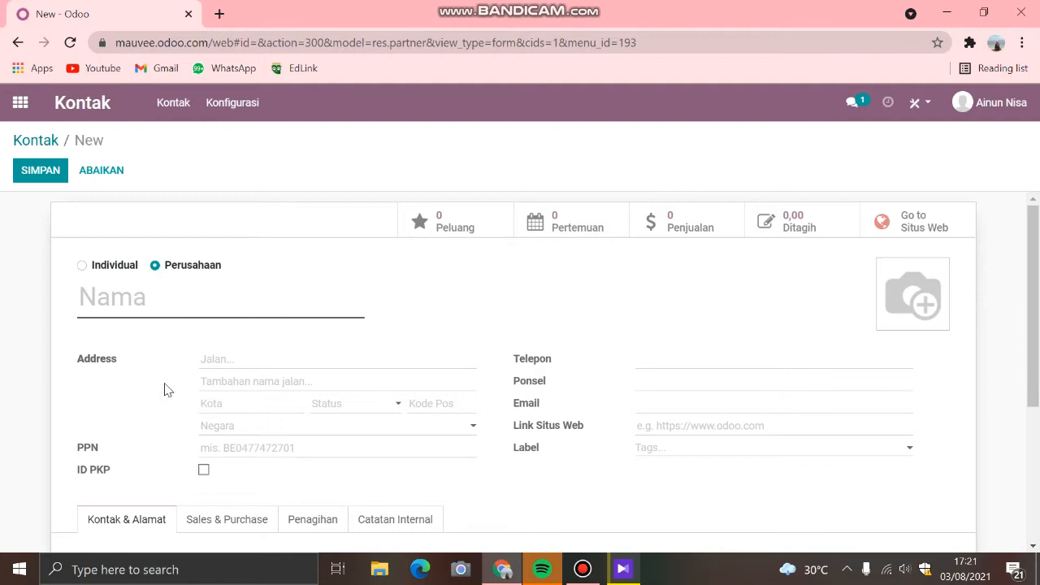
scroll(165, 390, down, 1)
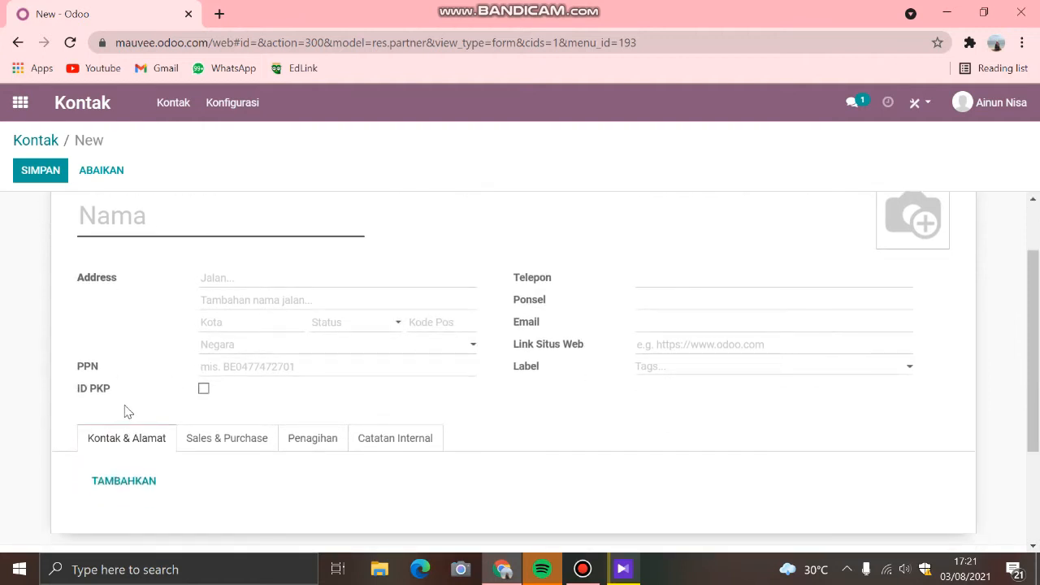
scroll(568, 316, up, 1)
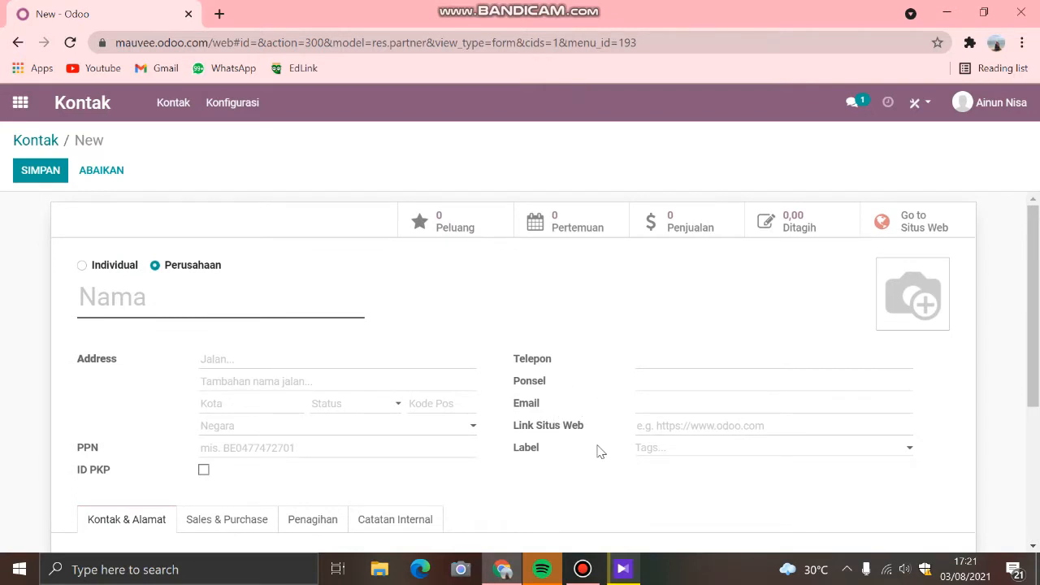
Step: Examine the sales, purchase, point-of-sale and fiscal fields in the new contact's Sales & Purchase section
scroll(601, 452, down, 2)
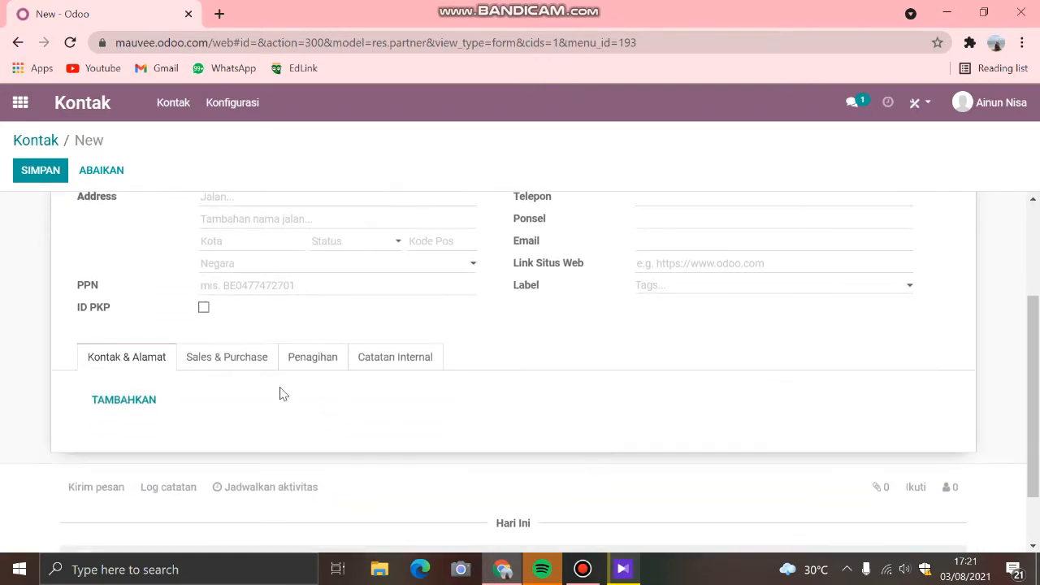
click(230, 358)
scroll(355, 407, down, 2)
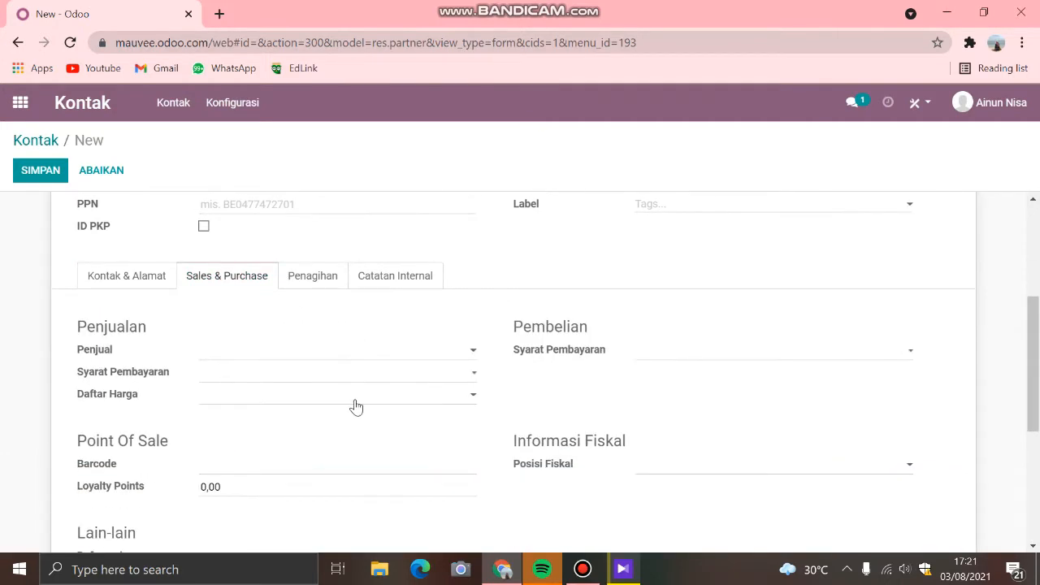
scroll(355, 399, down, 1)
scroll(355, 399, up, 2)
Step: Show the new contact's Penagihan section and add an empty bank account line
click(323, 277)
scroll(441, 352, down, 1)
scroll(441, 353, up, 1)
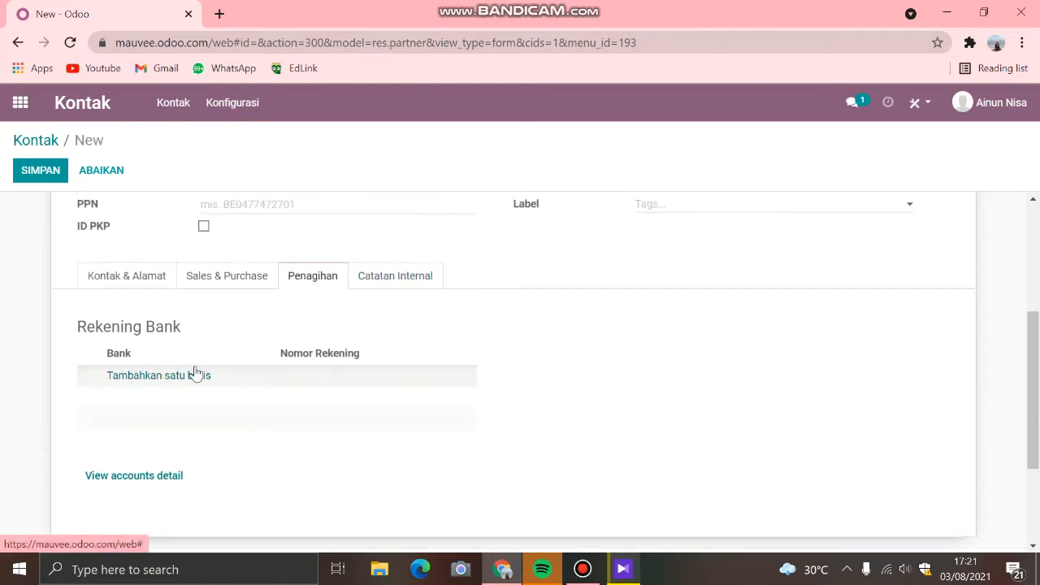
click(171, 376)
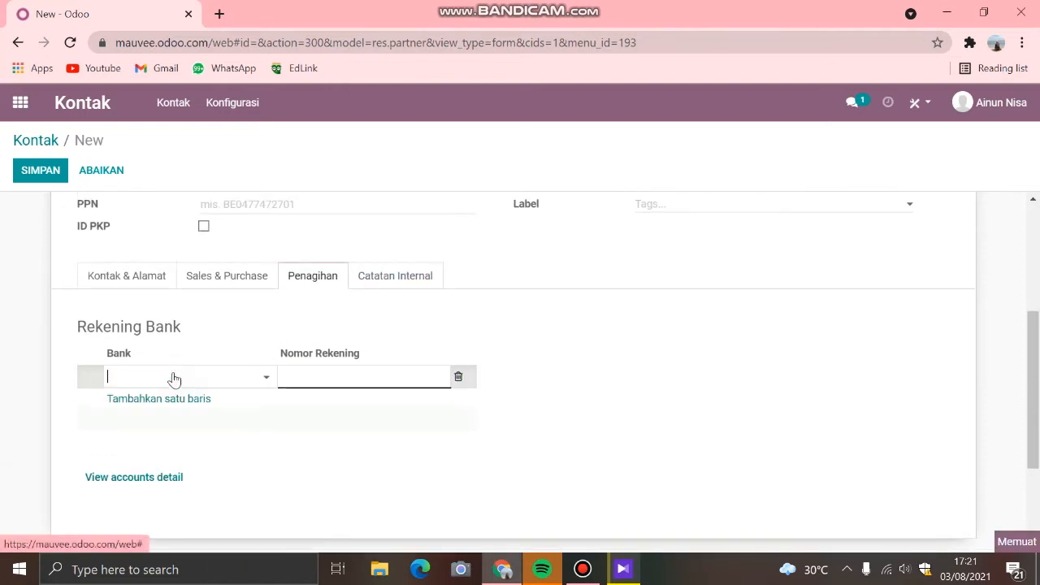
Step: View the new contact's Catatan Internal section, and discard the unsaved contact
click(373, 281)
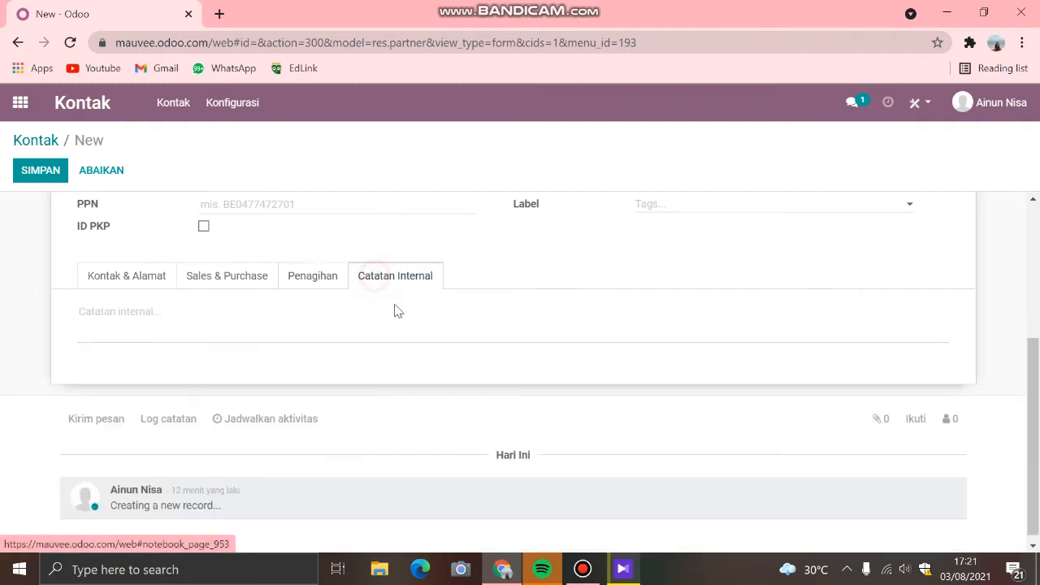
scroll(547, 327, up, 3)
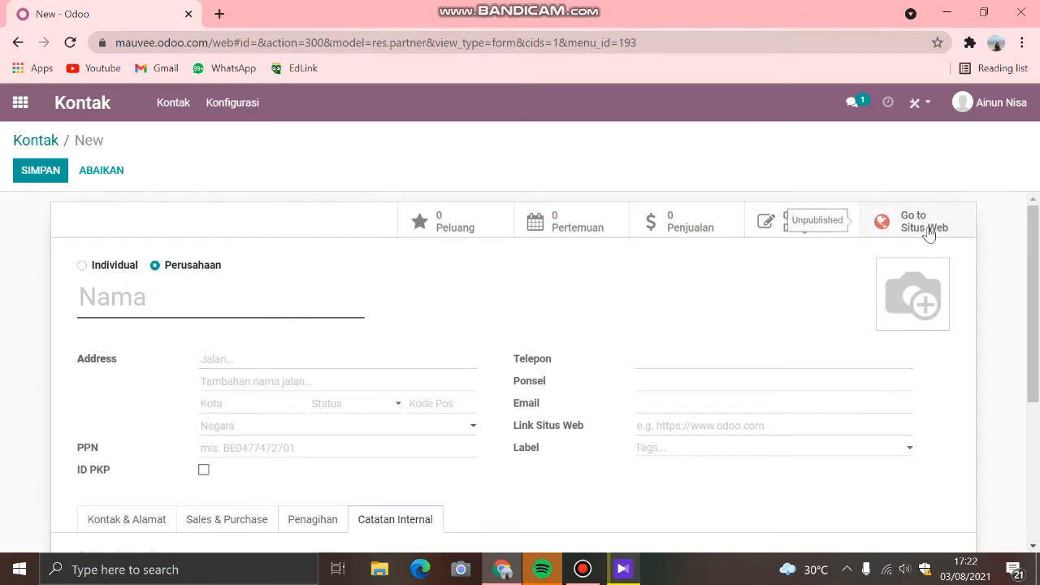
click(110, 171)
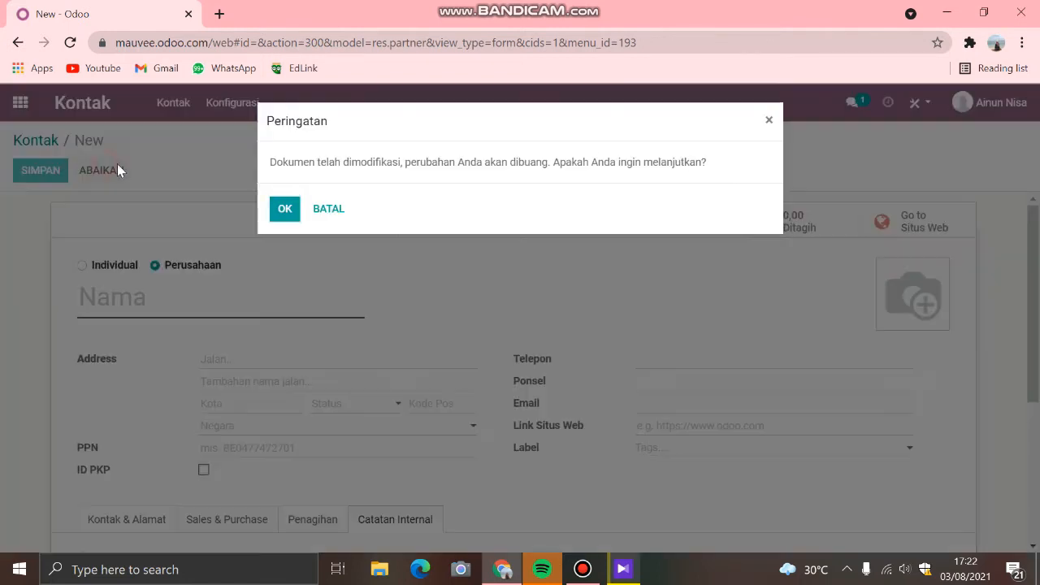
click(284, 210)
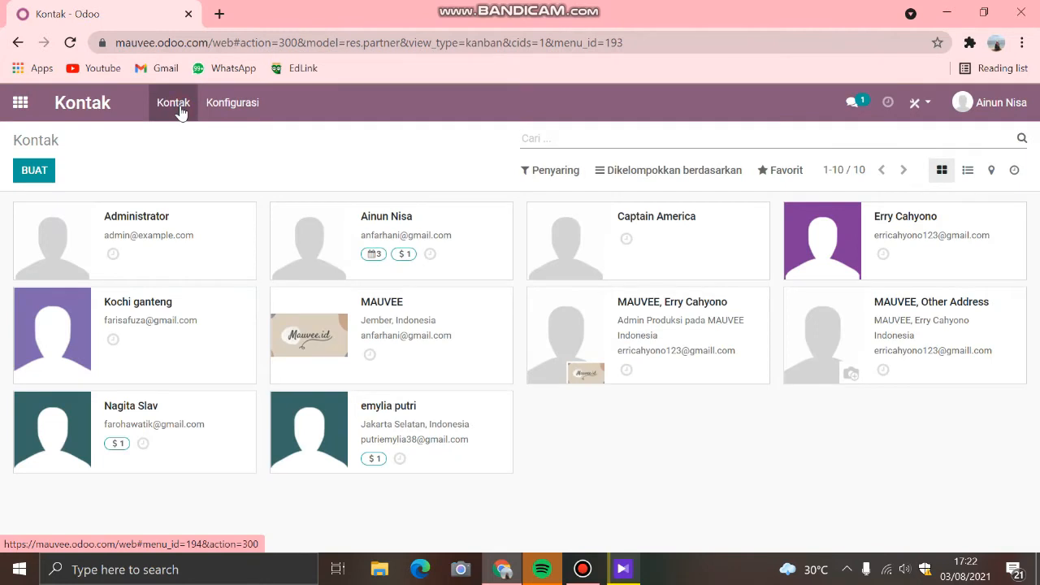
Step: Review the Tanda kontak, Gelar/panggilan and Industries configuration lists of the Kontak app
click(237, 104)
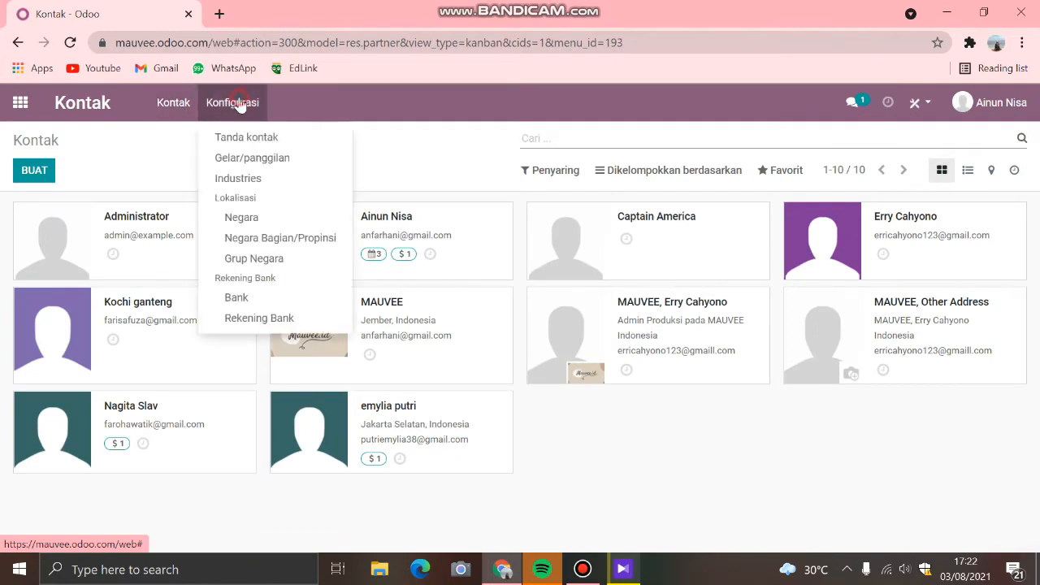
click(258, 134)
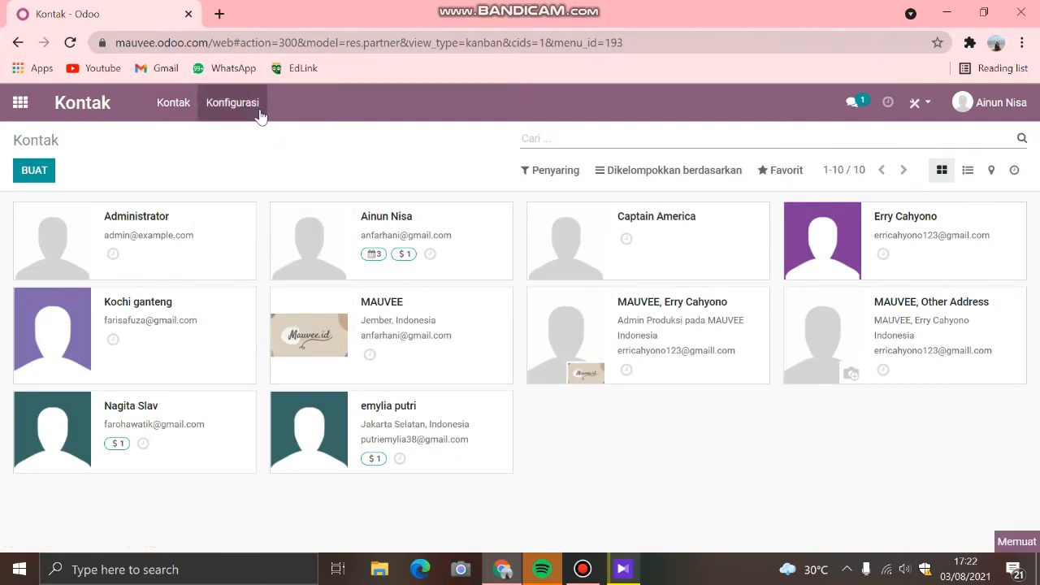
click(244, 109)
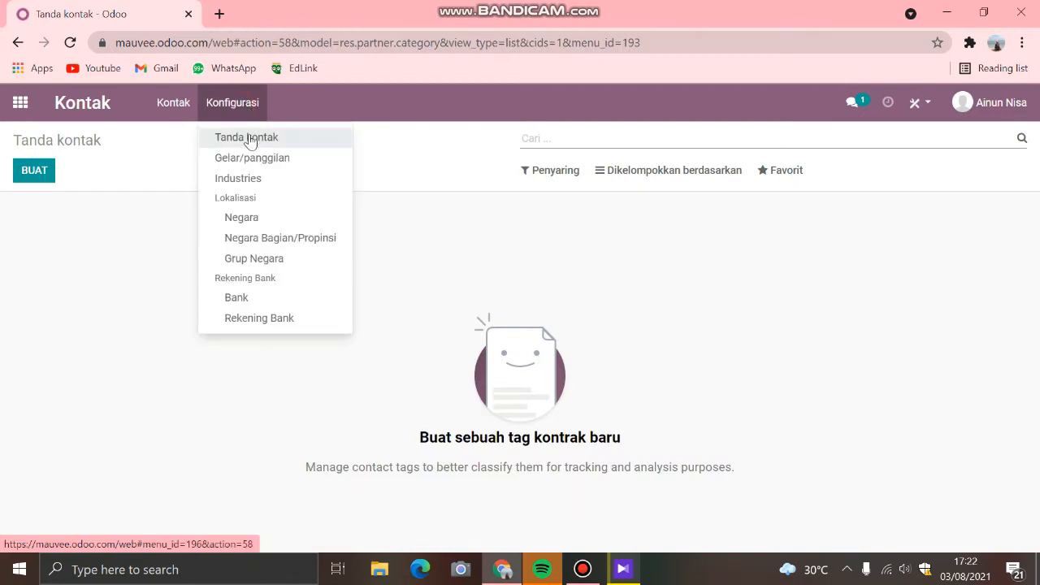
click(258, 159)
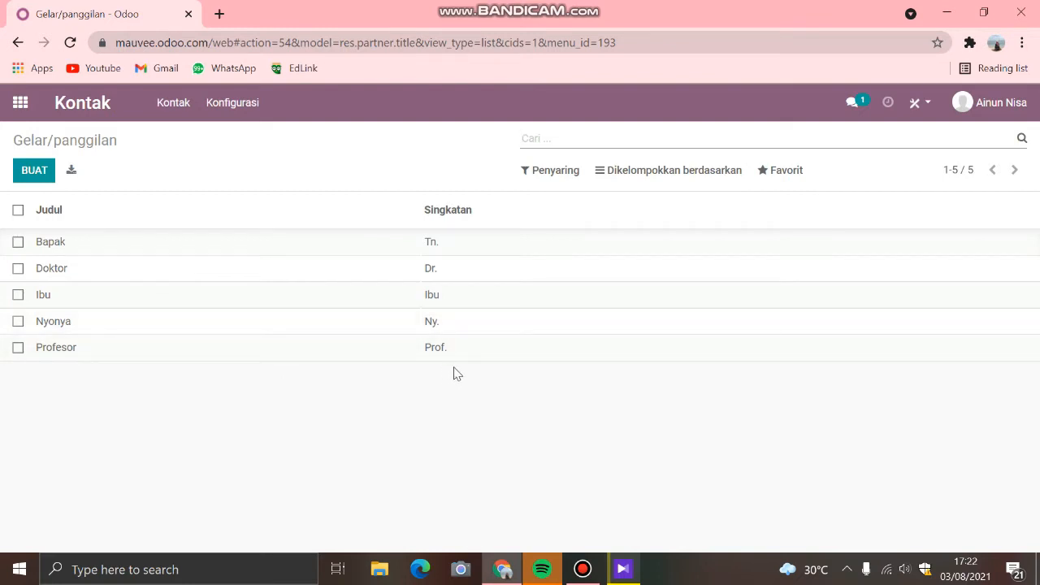
click(232, 106)
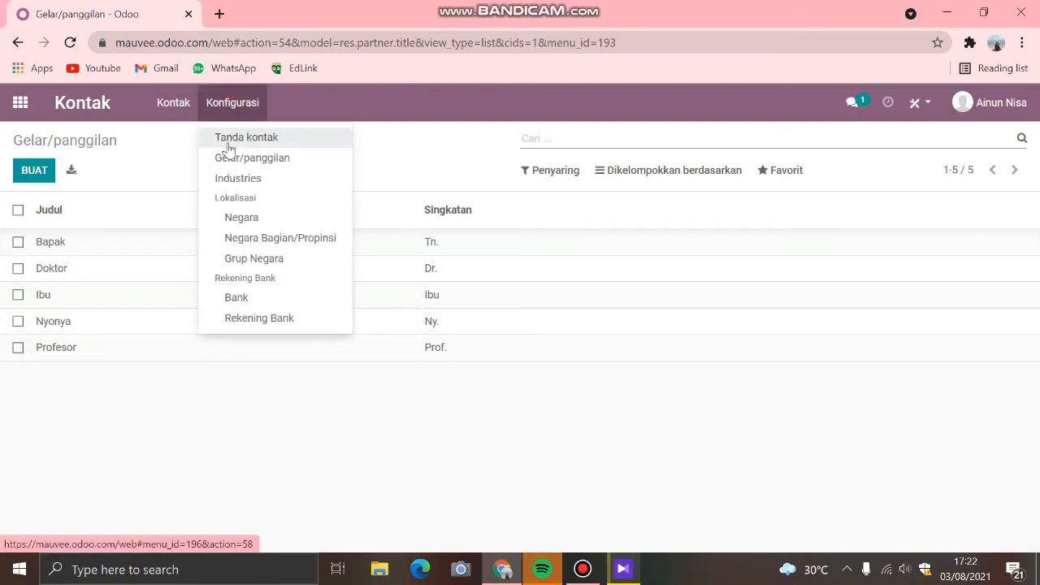
click(257, 180)
Step: Open the Negara configuration list and look through the country names and codes
click(236, 106)
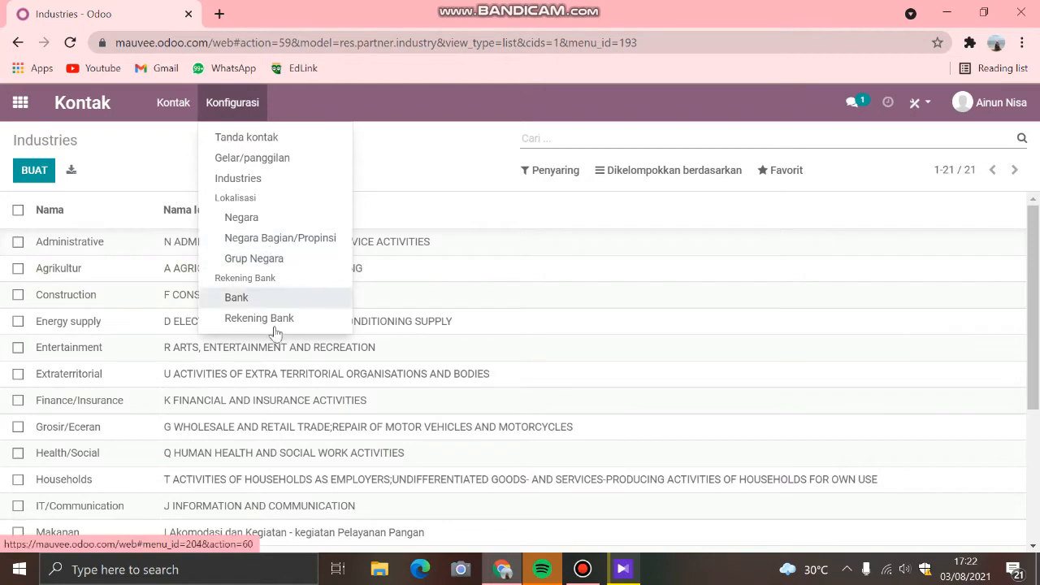
click(251, 217)
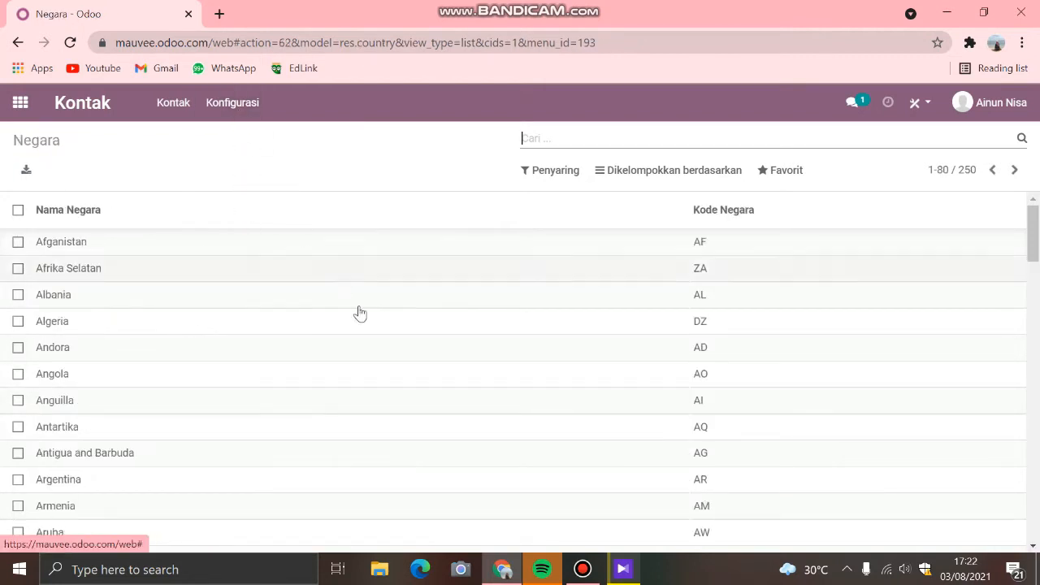
scroll(362, 330, down, 15)
scroll(367, 349, up, 8)
scroll(368, 347, up, 7)
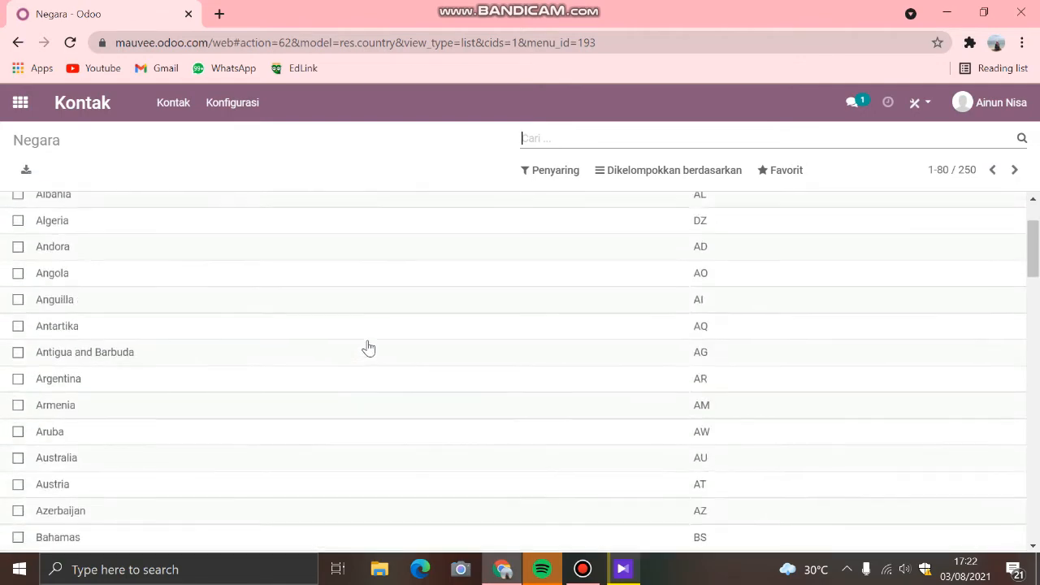
scroll(367, 347, down, 20)
scroll(368, 347, up, 6)
scroll(368, 348, down, 5)
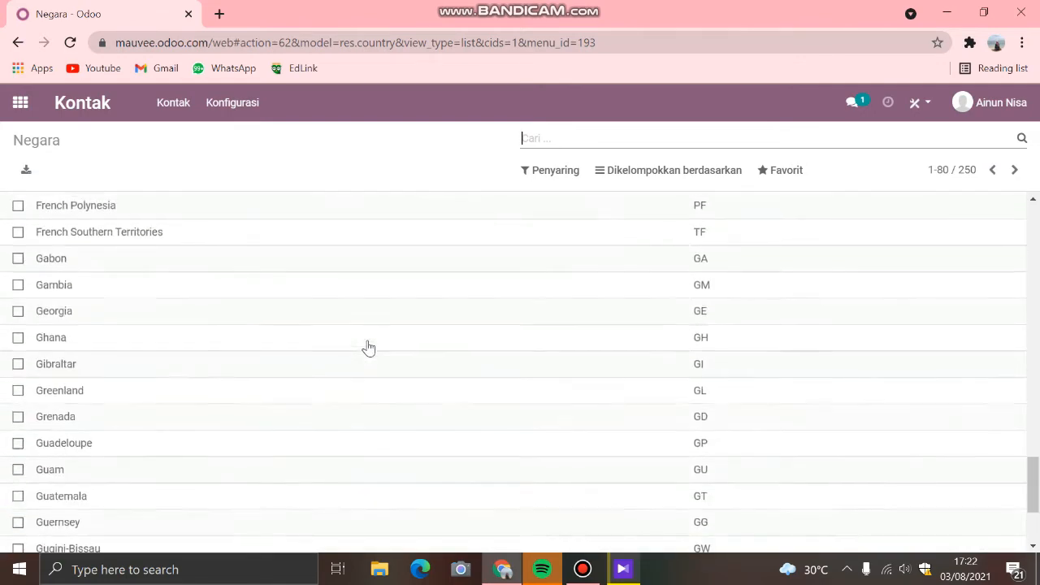
scroll(366, 346, up, 20)
Step: Open the Negara Bagian/Propinsi configuration list and look over the provinces, their codes and countries
click(235, 104)
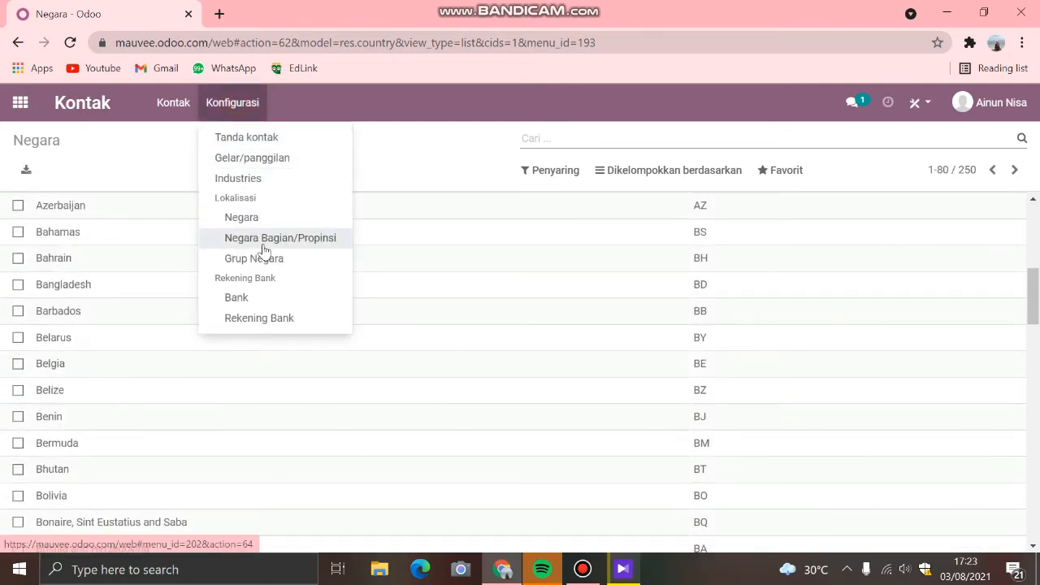
click(323, 240)
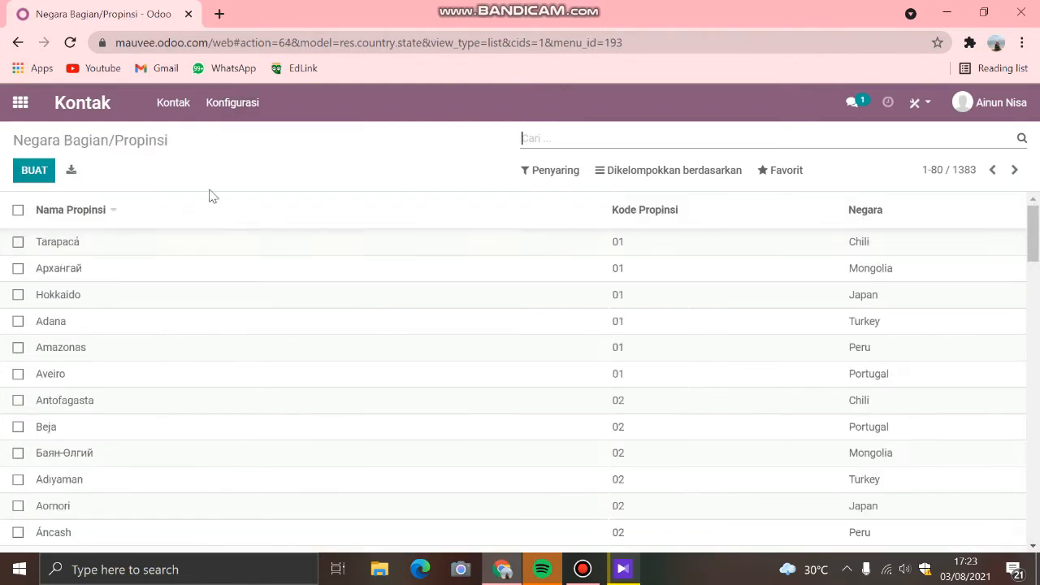
scroll(202, 308, down, 4)
scroll(215, 260, up, 4)
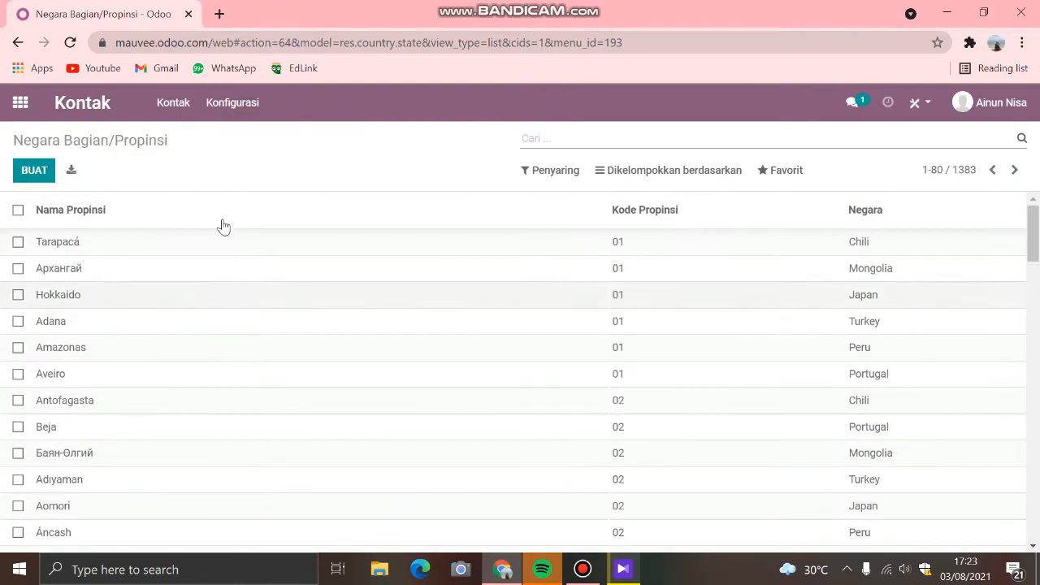
Step: Look at the filter and grouping options available for the province list without applying any
click(247, 103)
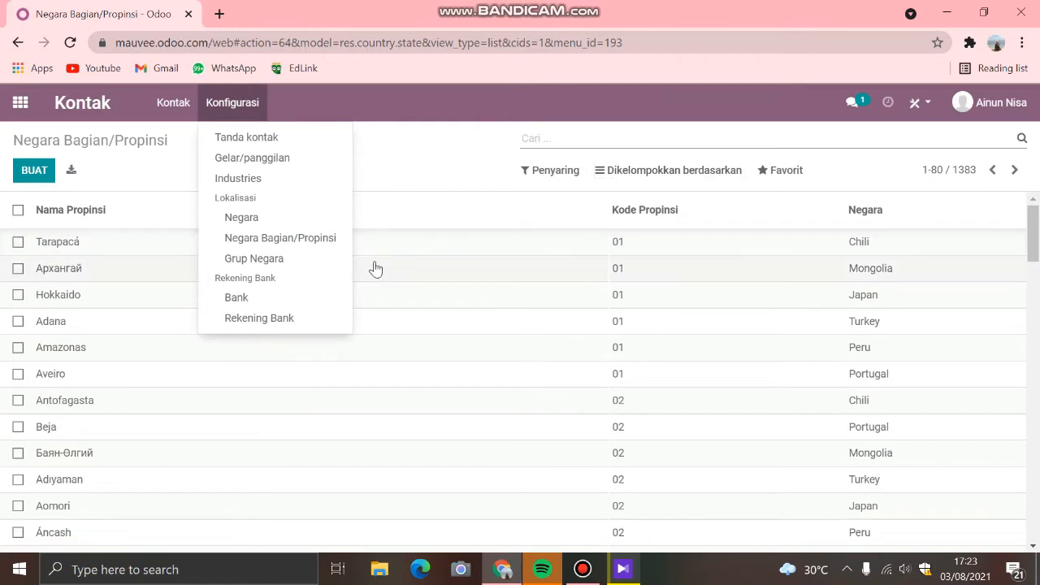
click(434, 144)
click(542, 178)
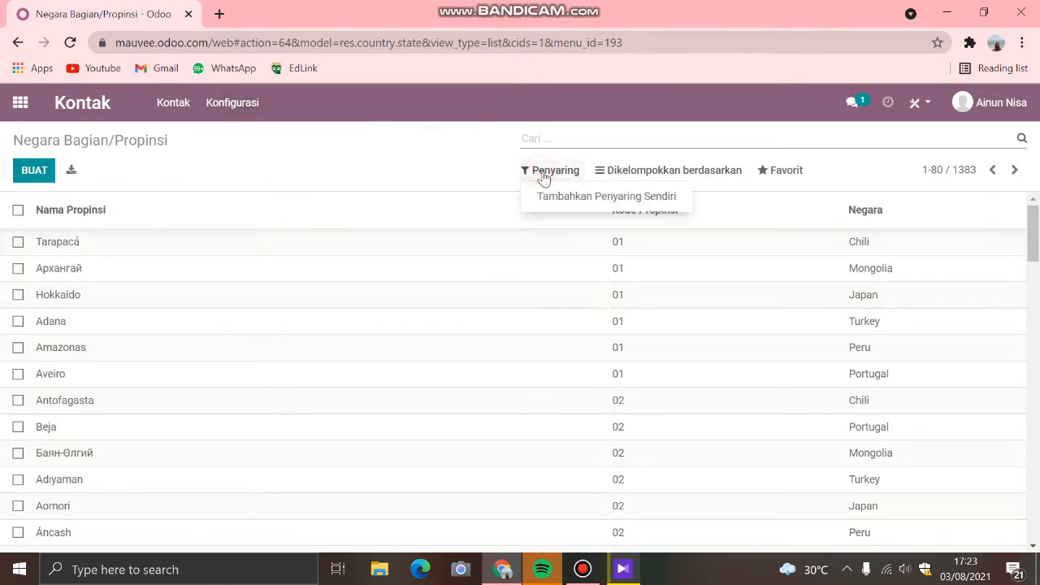
click(633, 172)
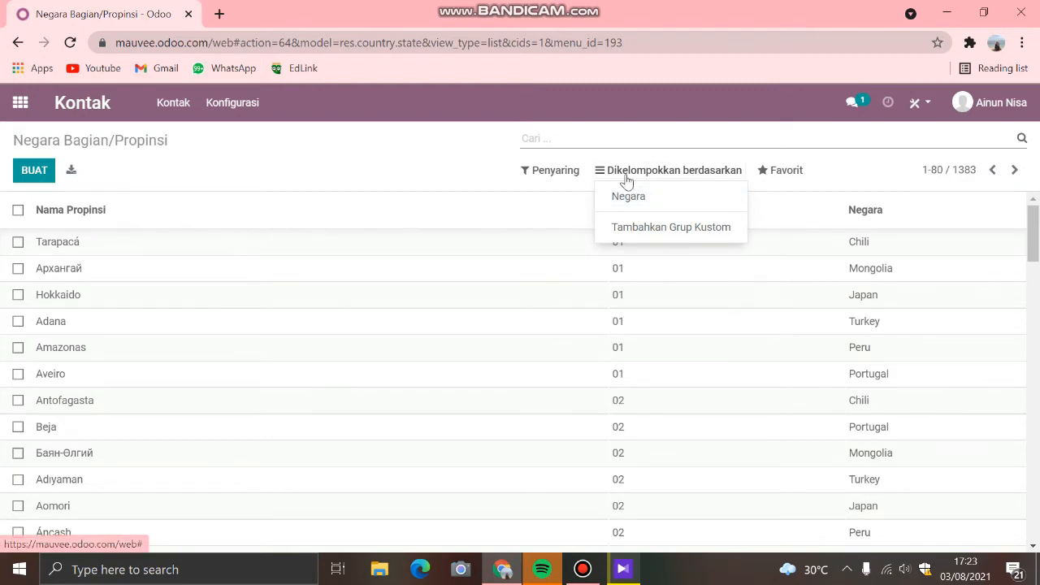
Step: View the configured banks in the Bank list and the registered accounts in the Rekening Bank list
click(240, 106)
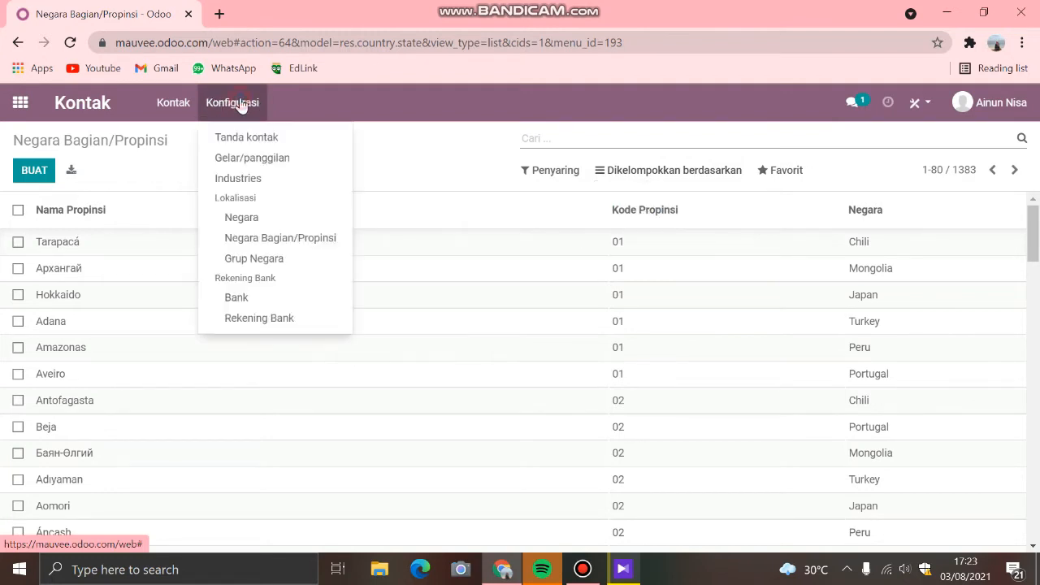
click(261, 299)
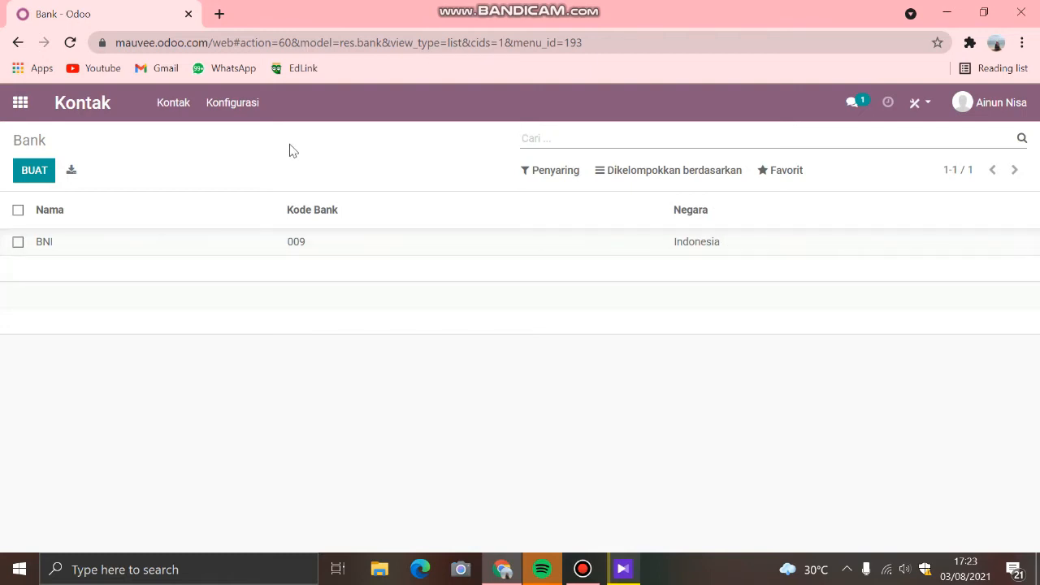
click(229, 104)
click(235, 320)
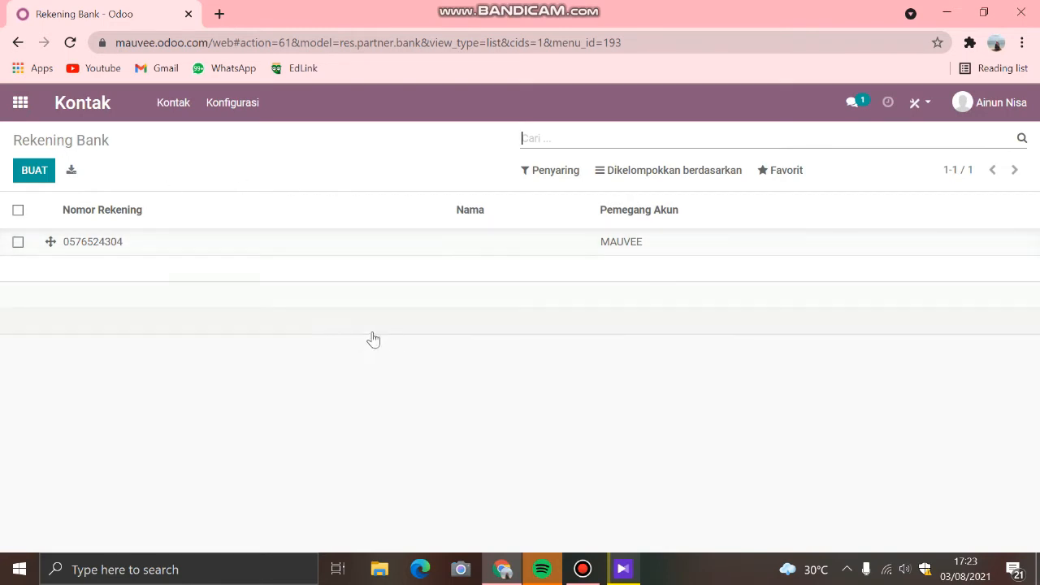
Step: Switch to the Penagihan app and open the company data form from its invoice setup banner
click(19, 106)
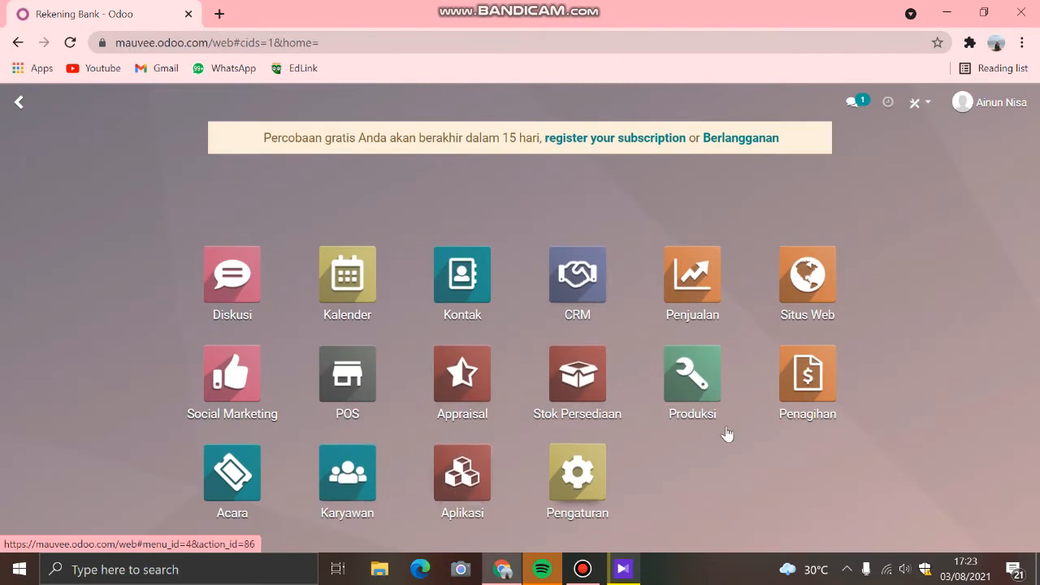
click(804, 383)
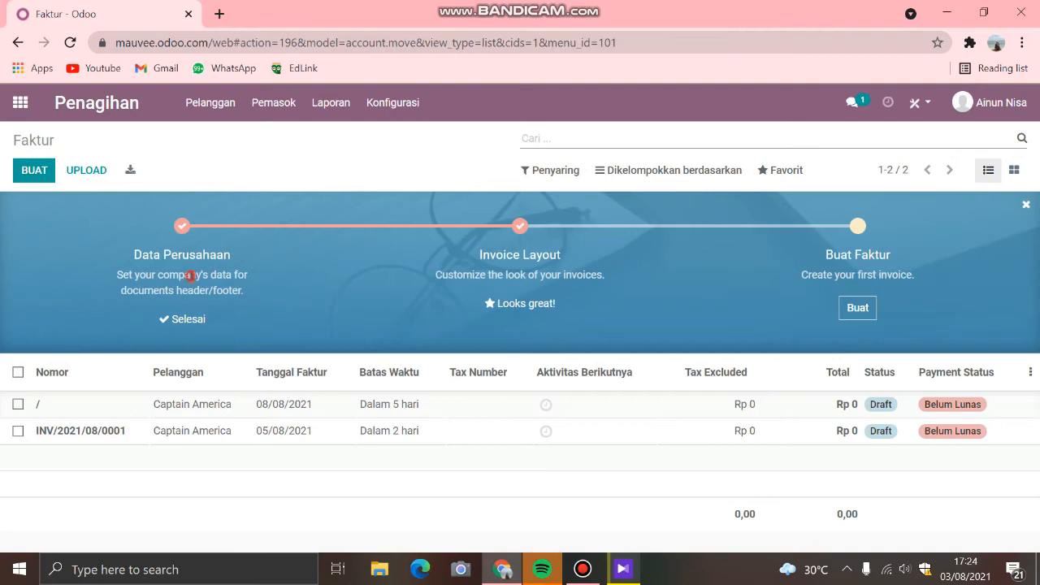
click(184, 320)
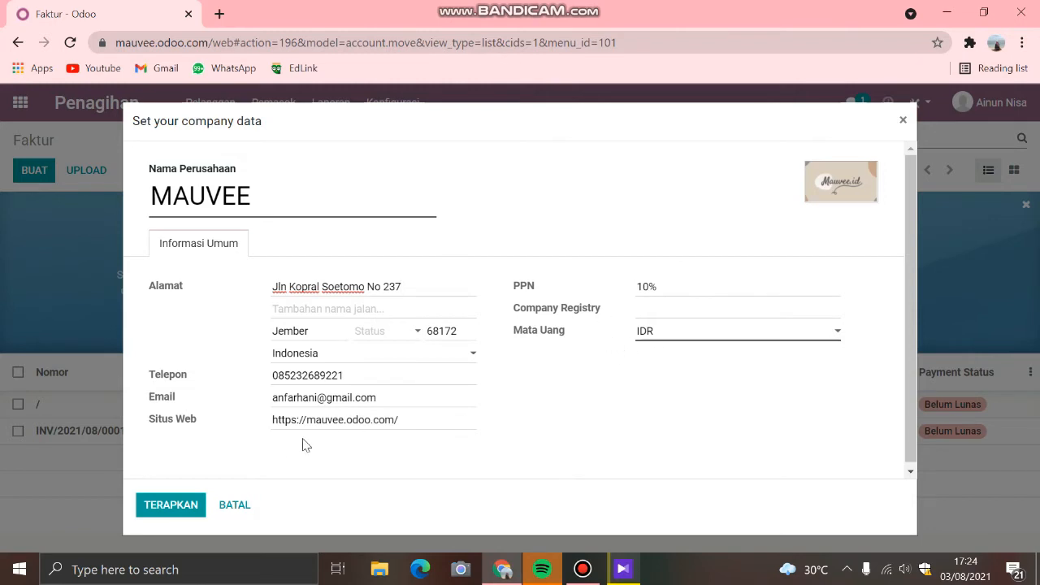
Step: Apply the company data form, and open the Invoice Layout settings to review the layout, logo, colours, font and paper format
click(172, 503)
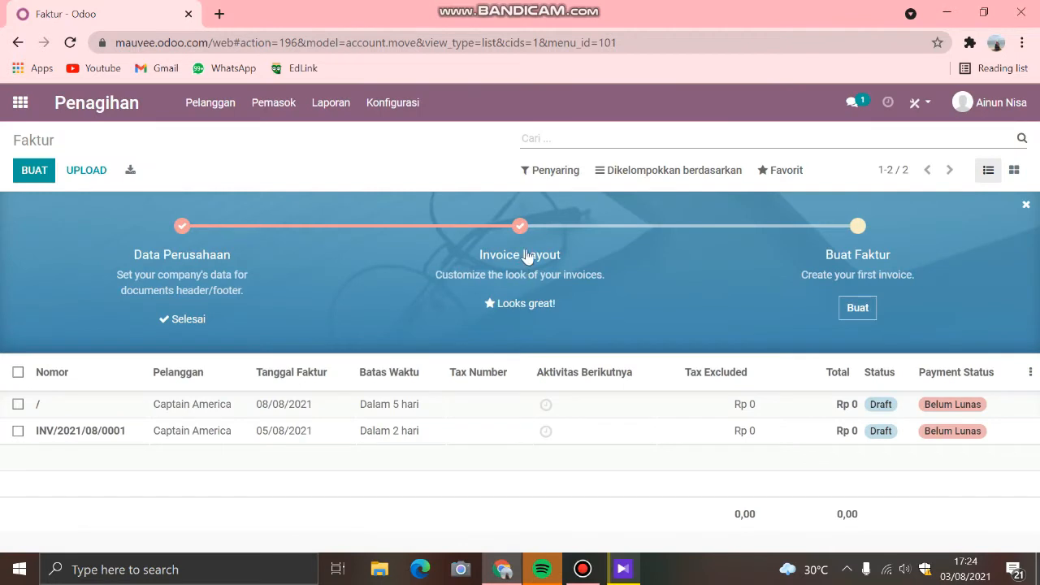
click(517, 304)
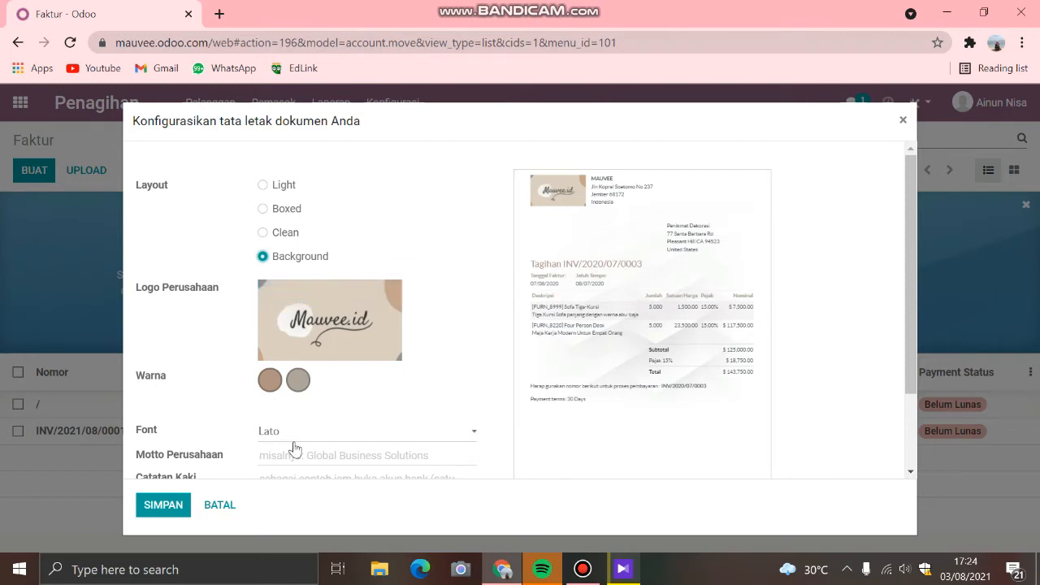
scroll(441, 404, down, 2)
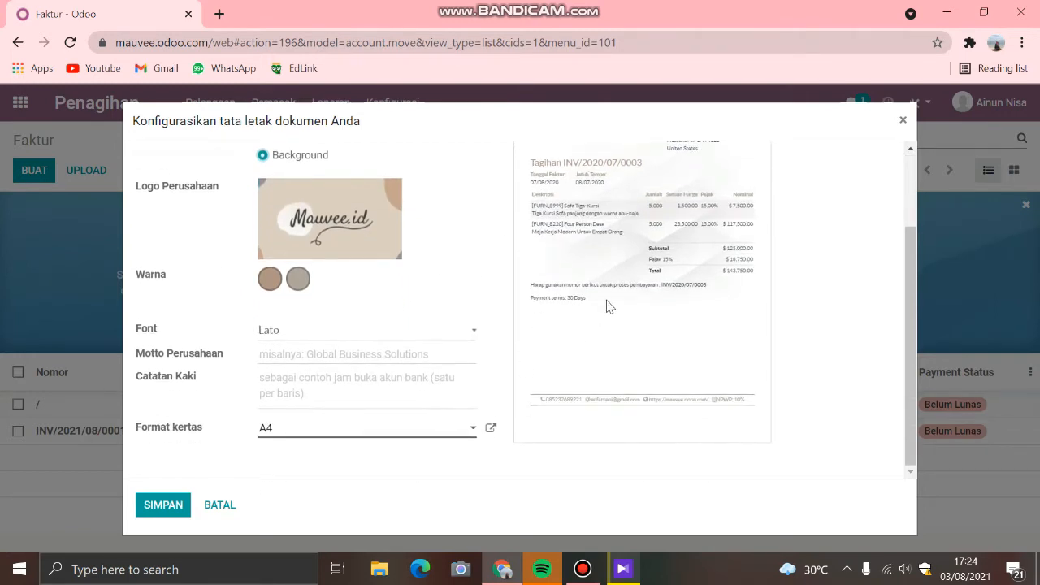
scroll(611, 307, up, 2)
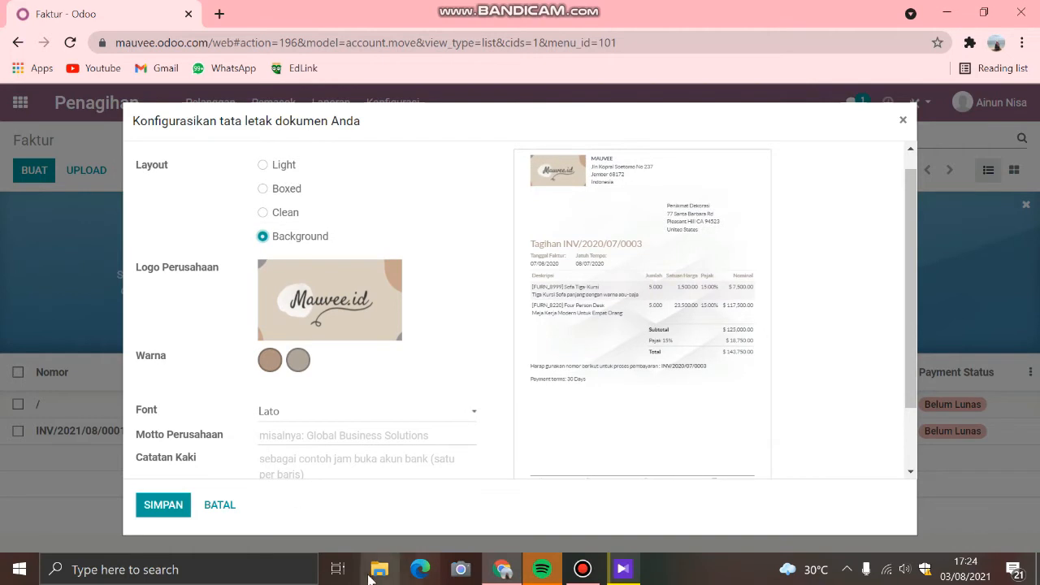
key(super+e)
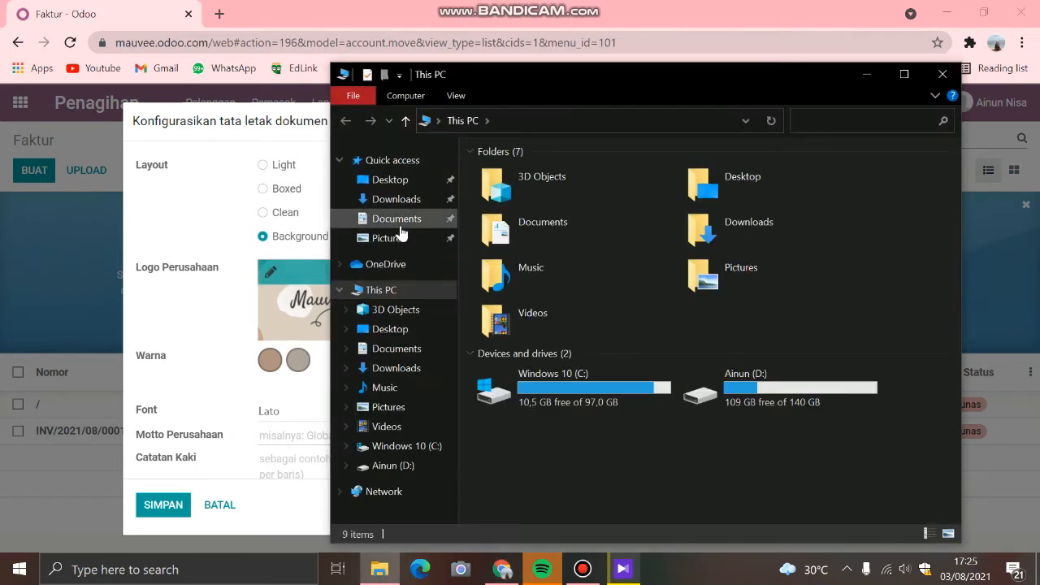
click(396, 199)
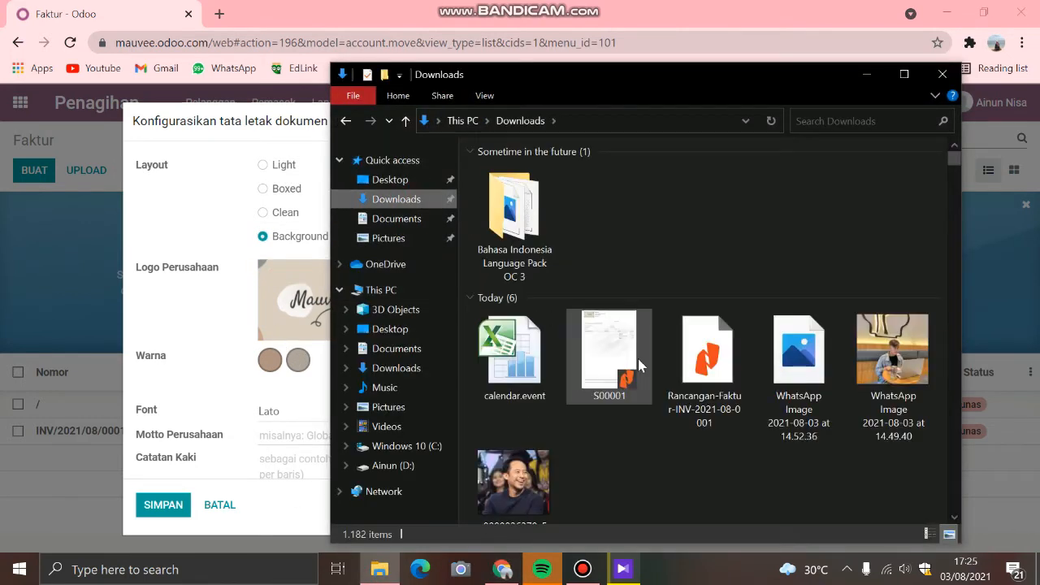
click(693, 363)
double_click(693, 363)
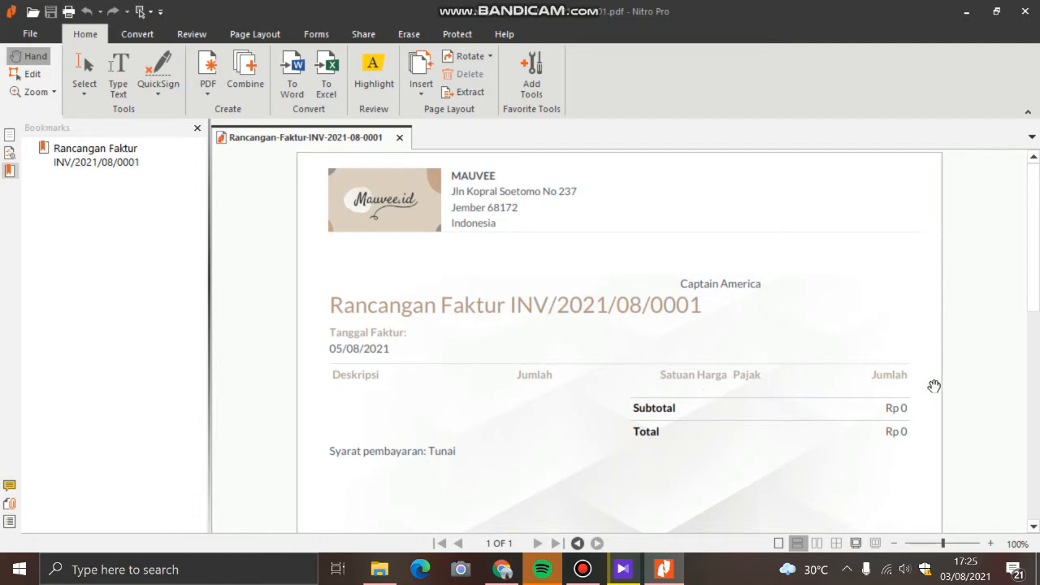
Step: Look through the draft invoice PDF from the company header and totals to the contact details in its footer
scroll(731, 434, down, 1)
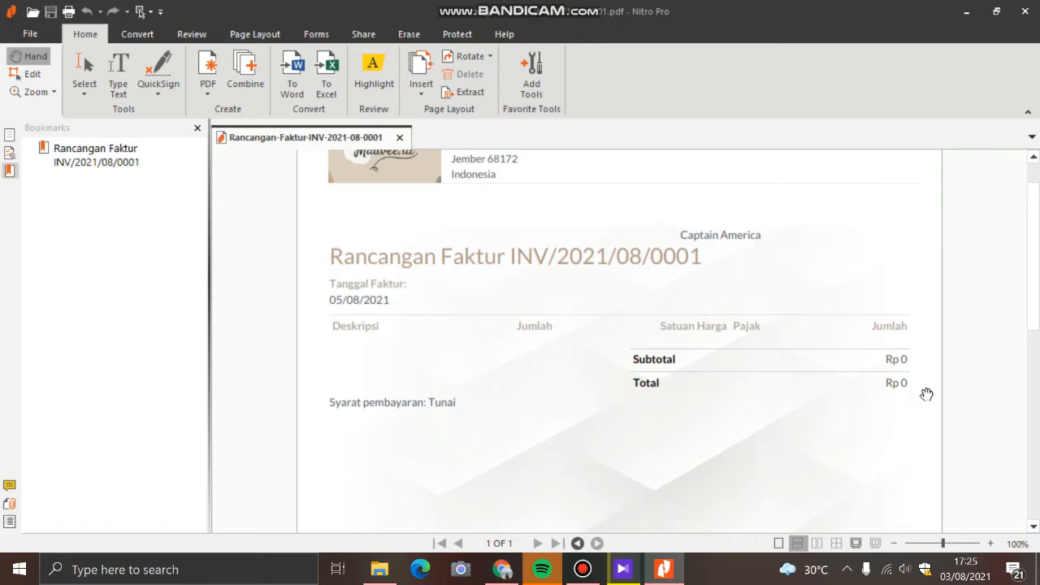
scroll(560, 420, down, 3)
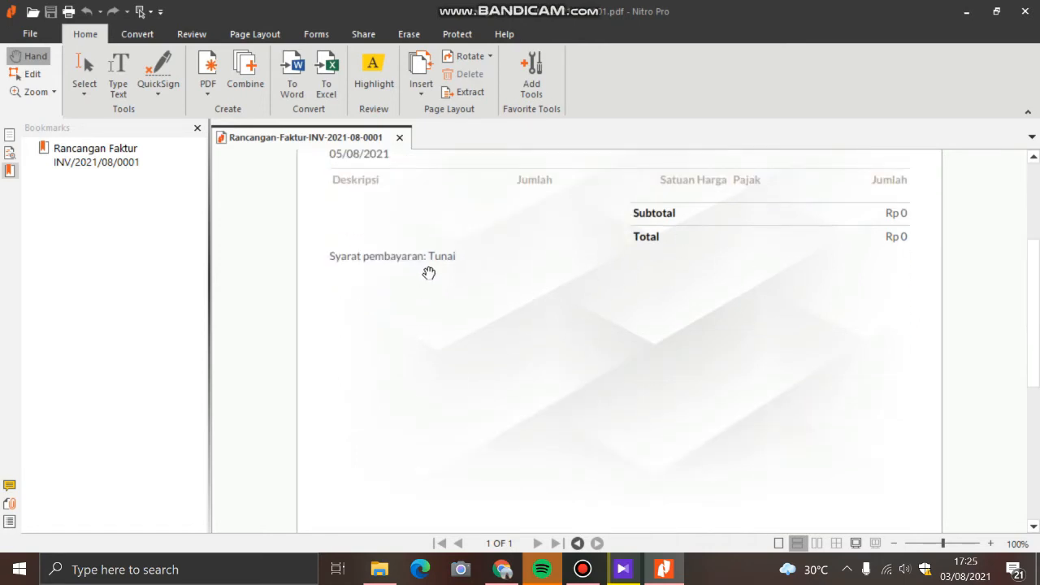
scroll(429, 273, down, 8)
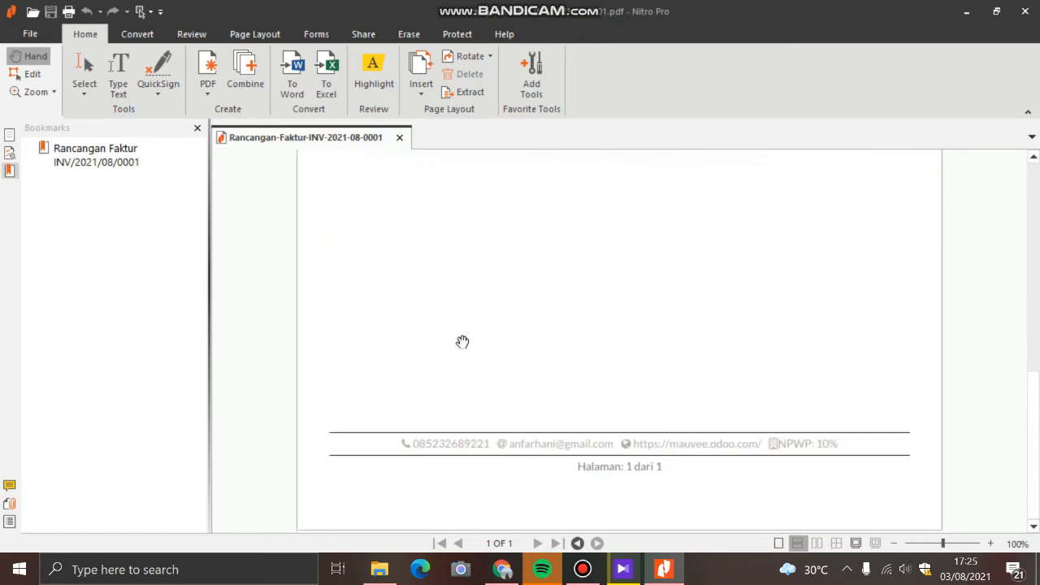
scroll(462, 341, up, 5)
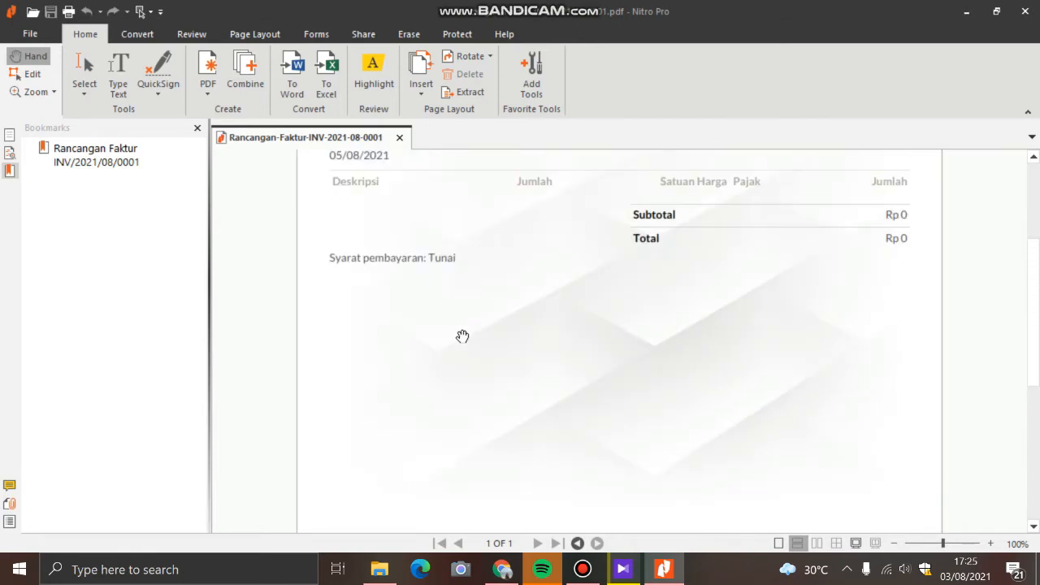
scroll(466, 350, down, 5)
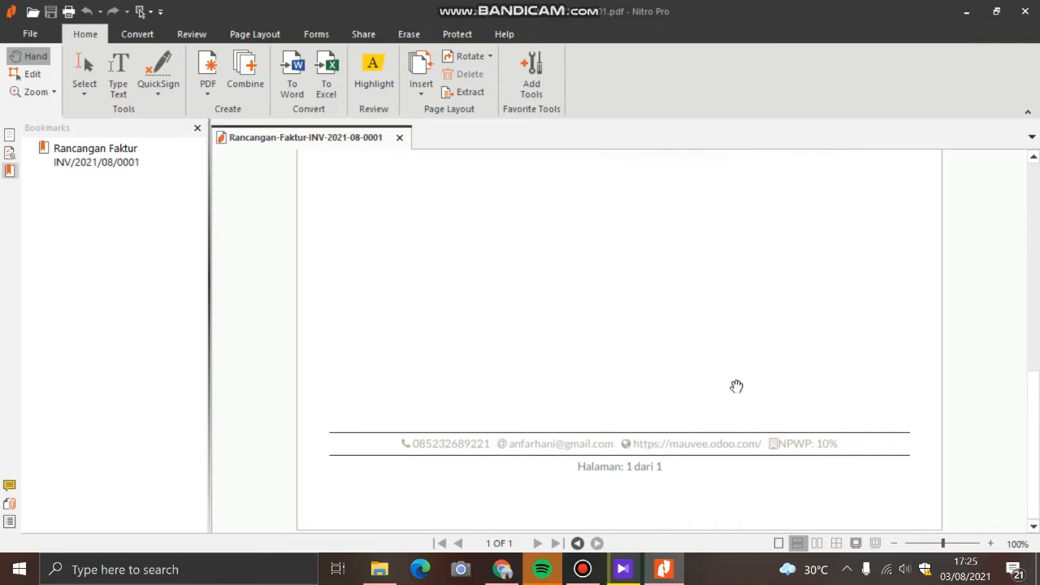
scroll(610, 357, up, 10)
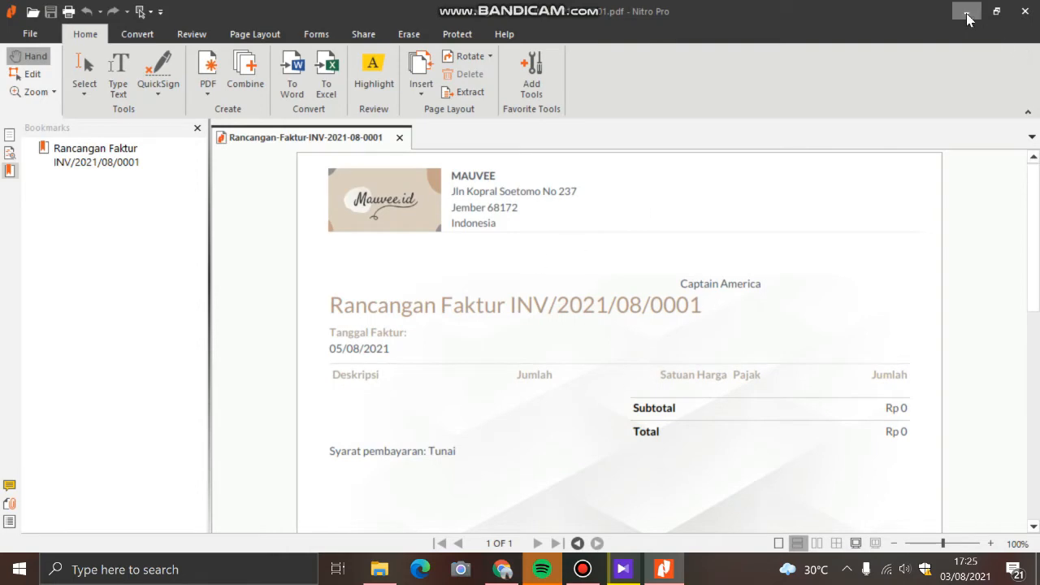
Step: Close the draft invoice PDF and the Downloads folder, and leave the document layout settings without saving
click(1024, 12)
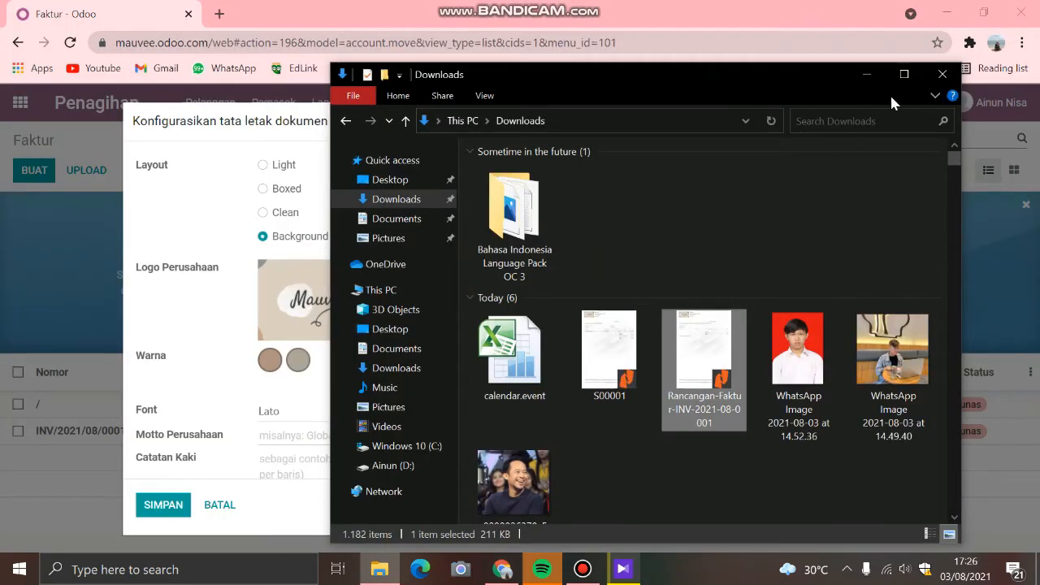
click(942, 74)
scroll(366, 447, down, 1)
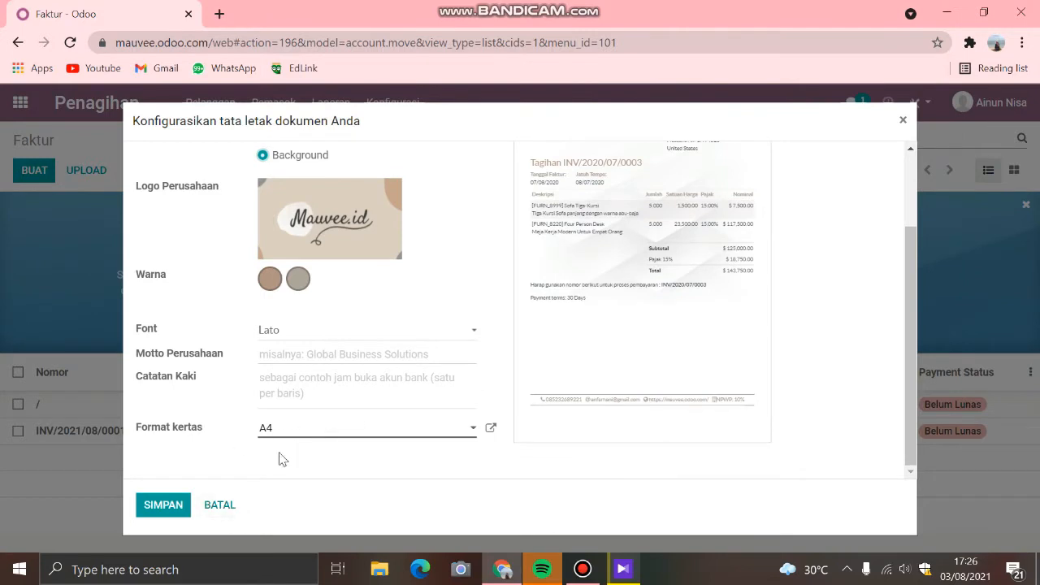
click(220, 505)
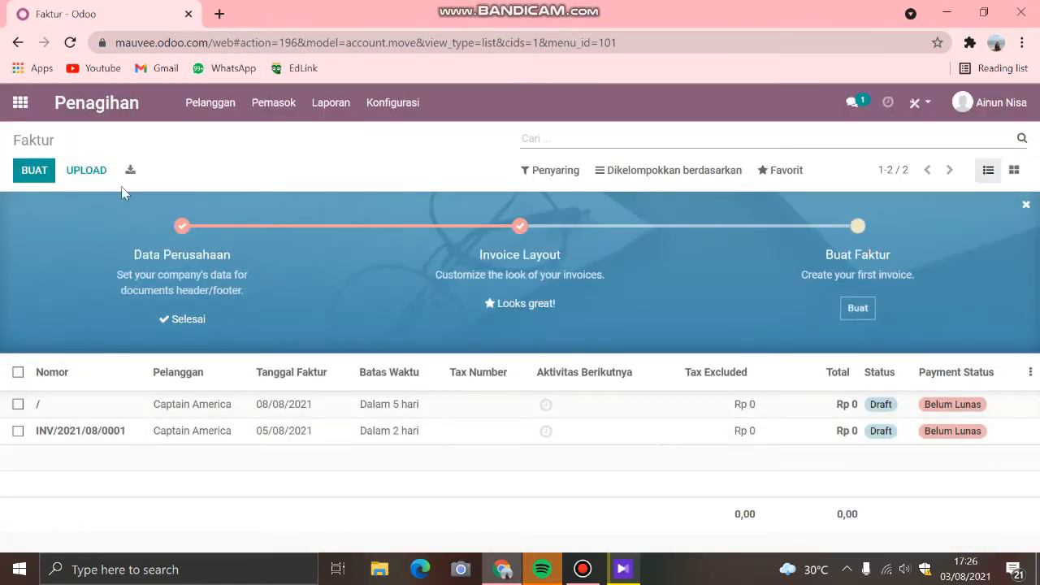
Step: Switch to the Karyawan app and open the employee record of the Manajer Produksi
click(21, 102)
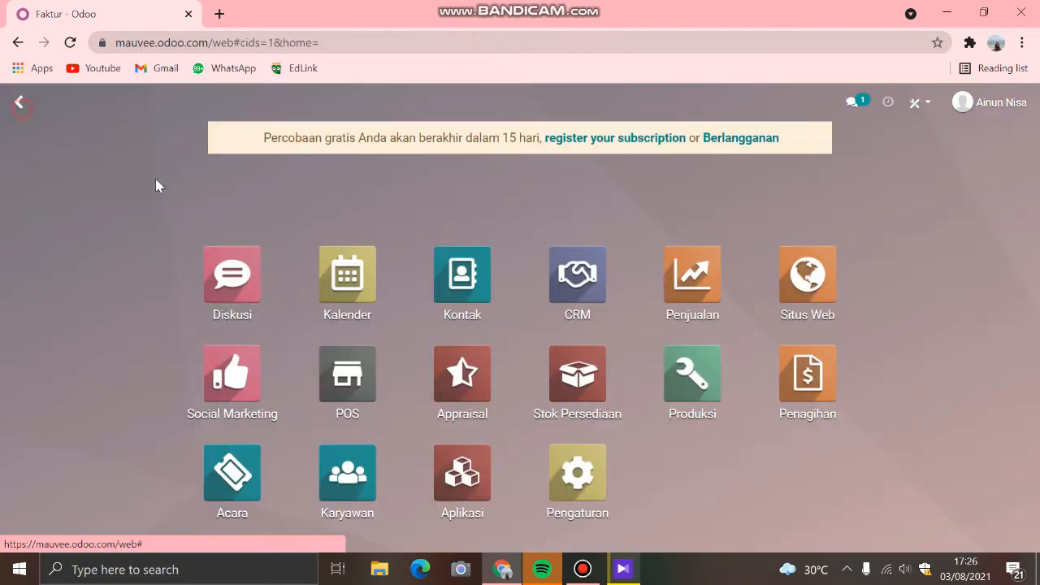
click(360, 485)
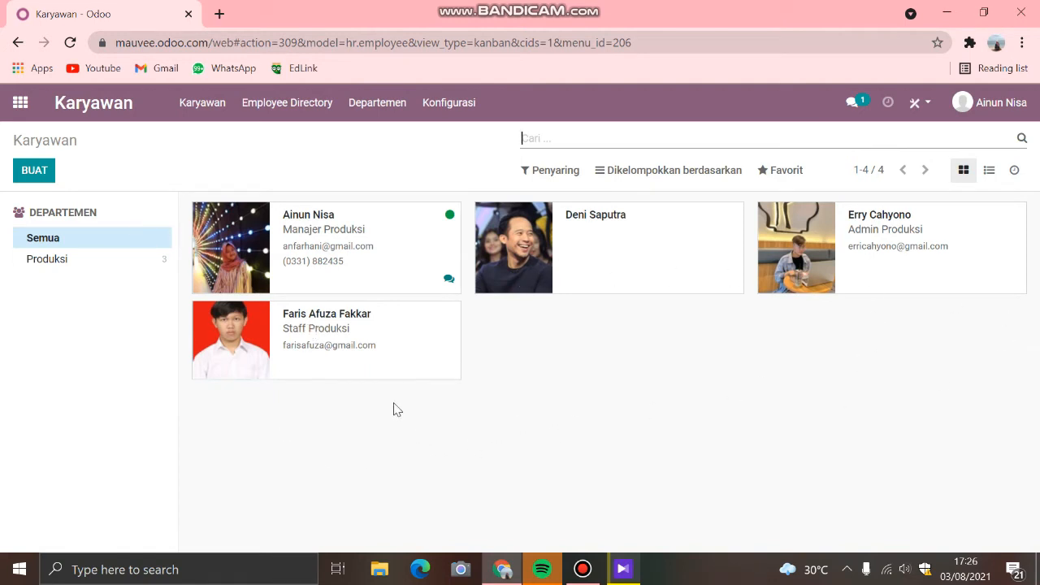
click(233, 260)
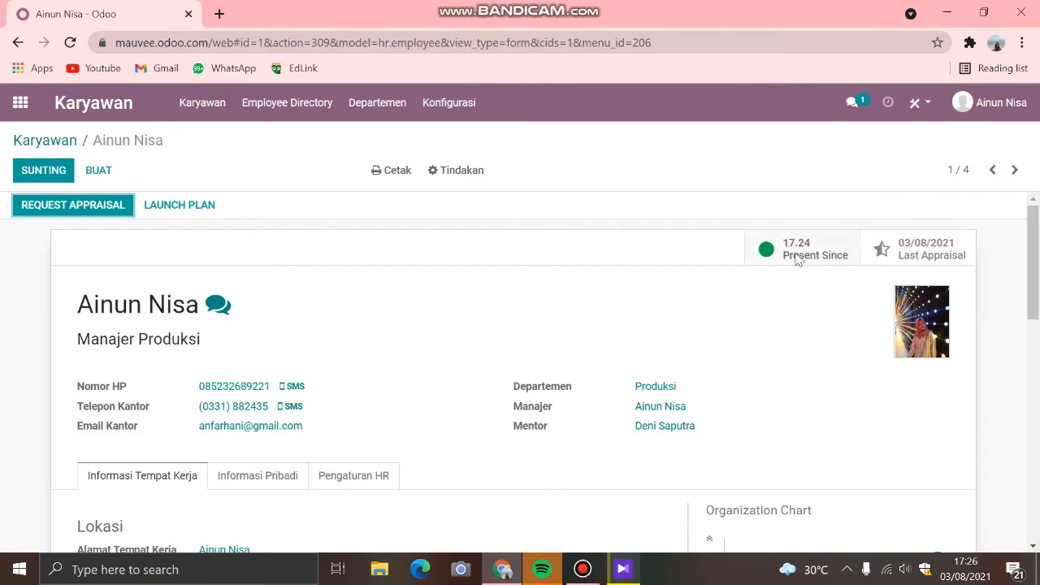
Step: Examine the employee's contact details, department, manager and mentor, plus the workplace information, working schedule and organization chart
scroll(723, 327, down, 1)
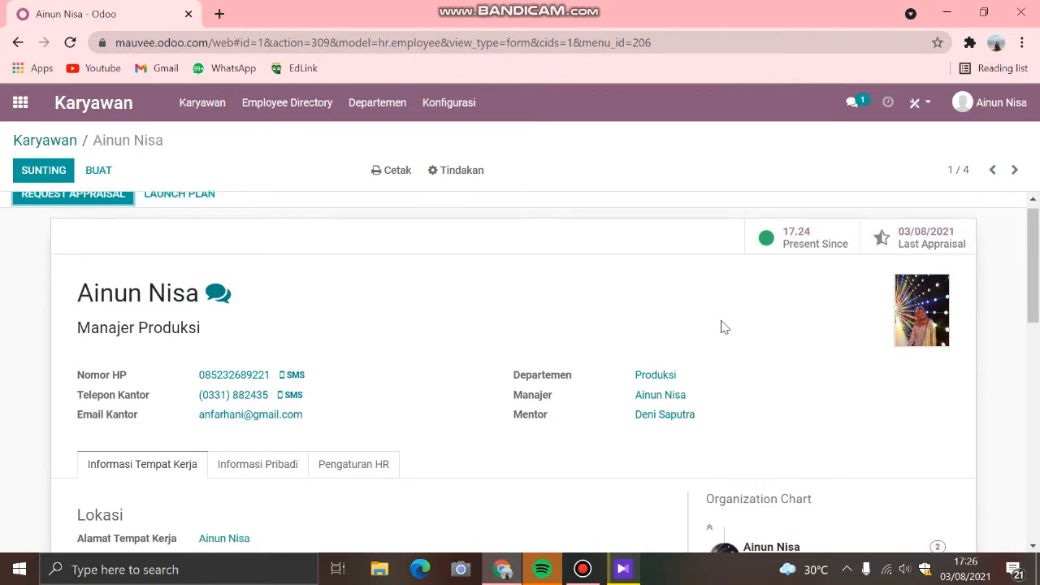
scroll(861, 276, up, 2)
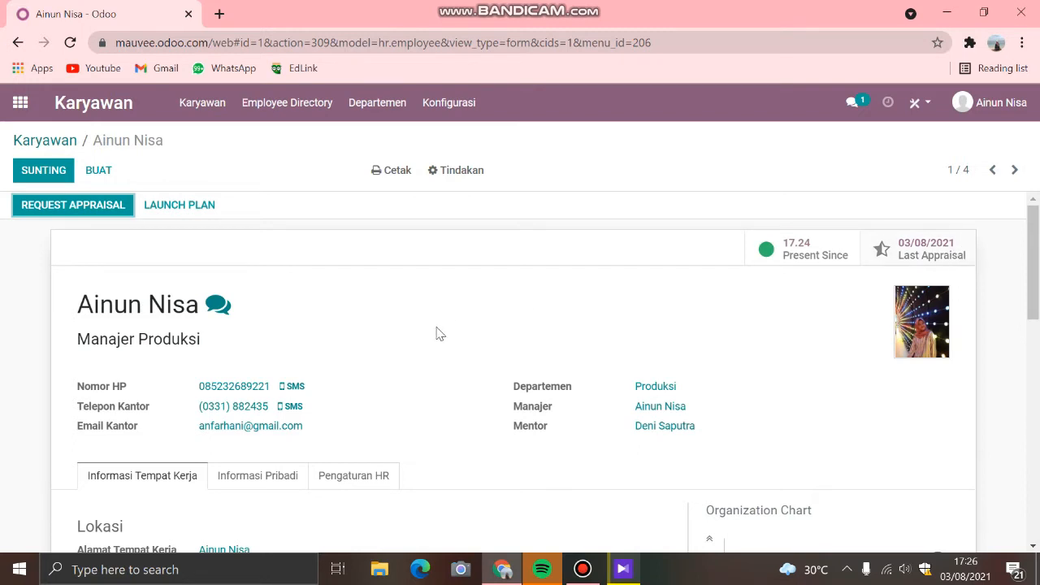
scroll(240, 325, down, 1)
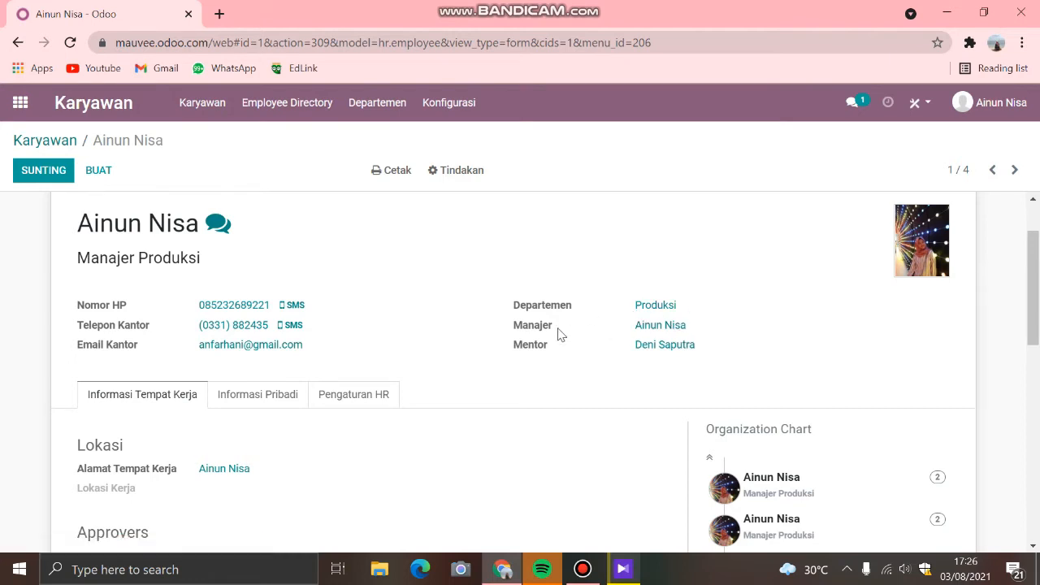
scroll(567, 372, down, 1)
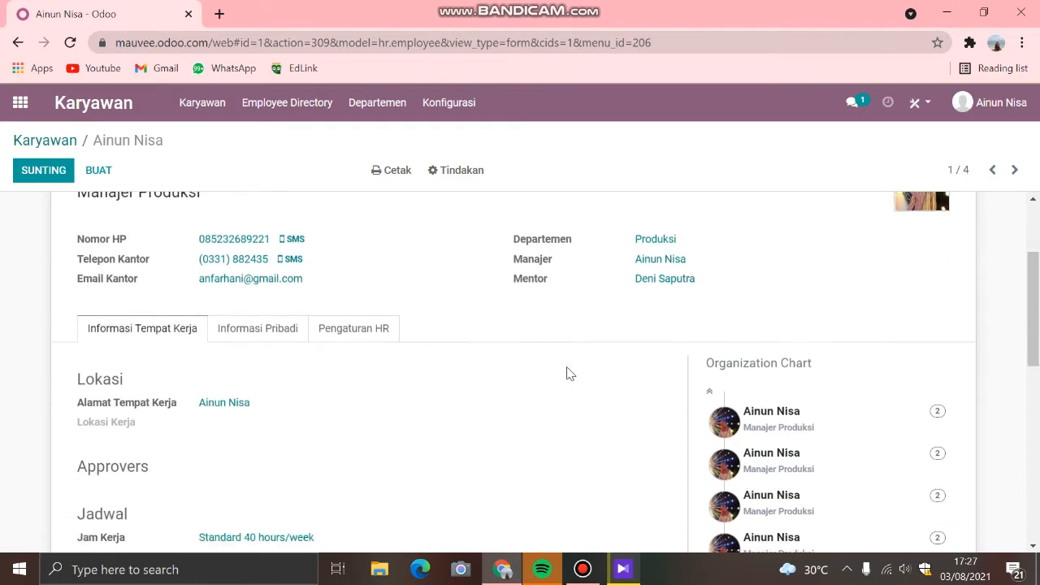
scroll(755, 371, down, 1)
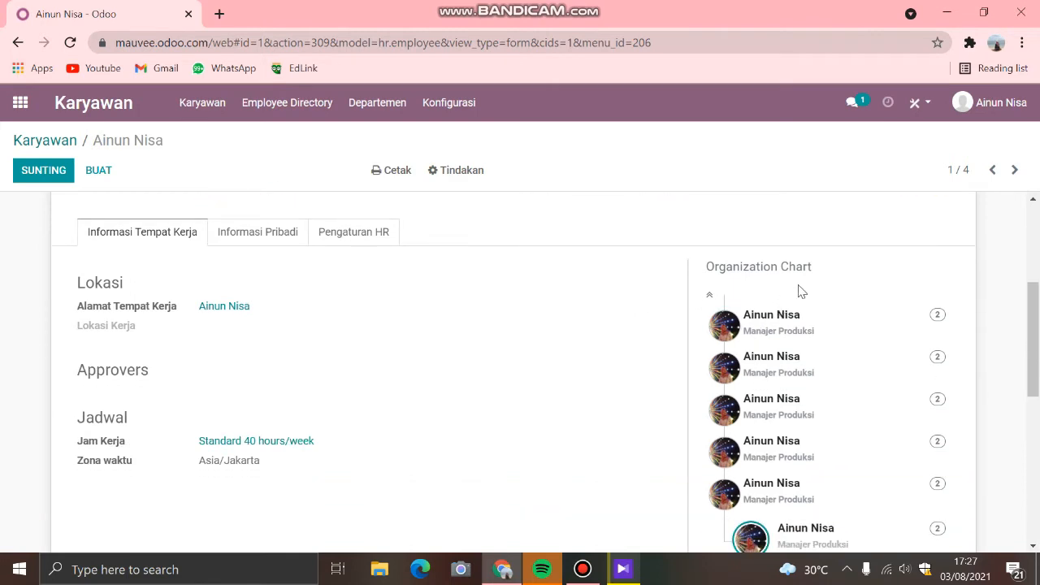
scroll(800, 308, down, 2)
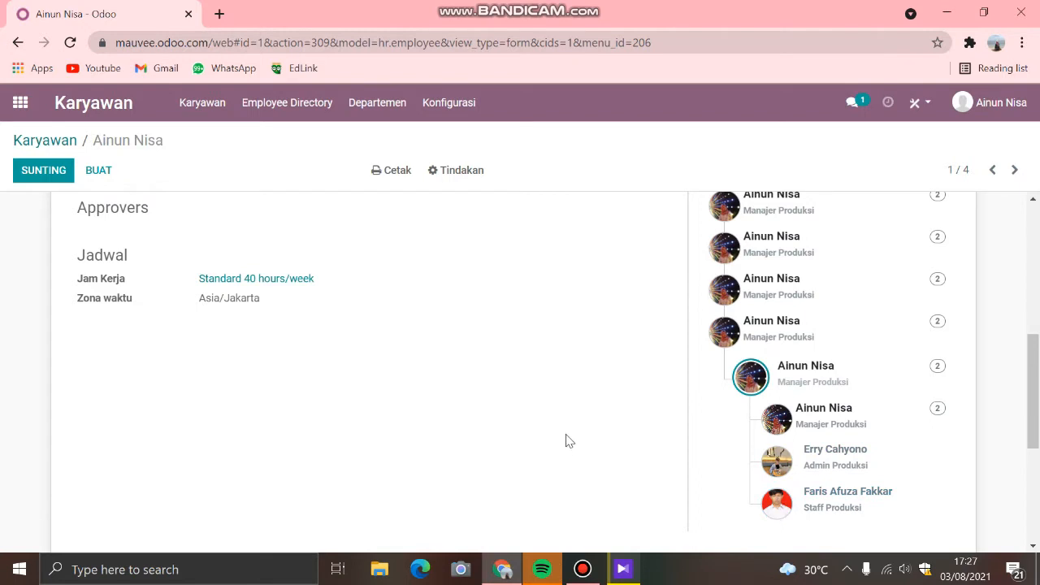
scroll(567, 437, up, 1)
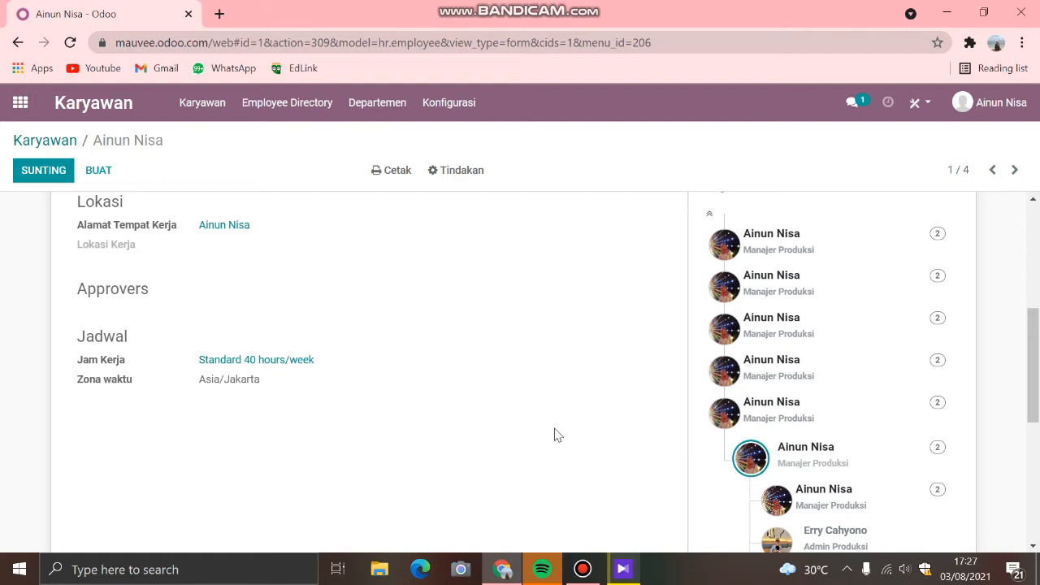
scroll(390, 399, up, 2)
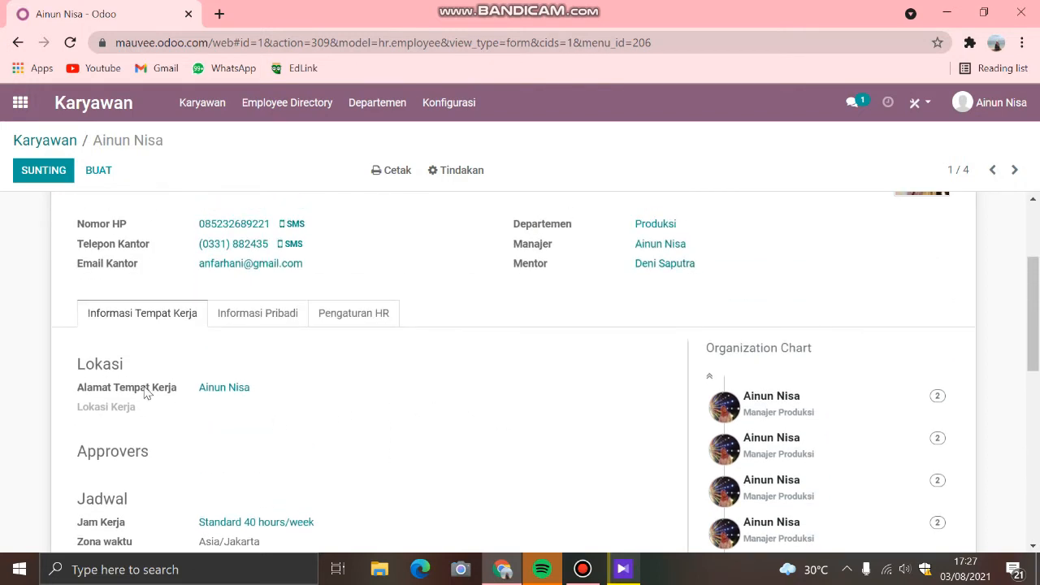
Step: View the employee's Informasi Pribadi section, covering private contact, citizenship and marital status
click(268, 315)
scroll(347, 368, down, 1)
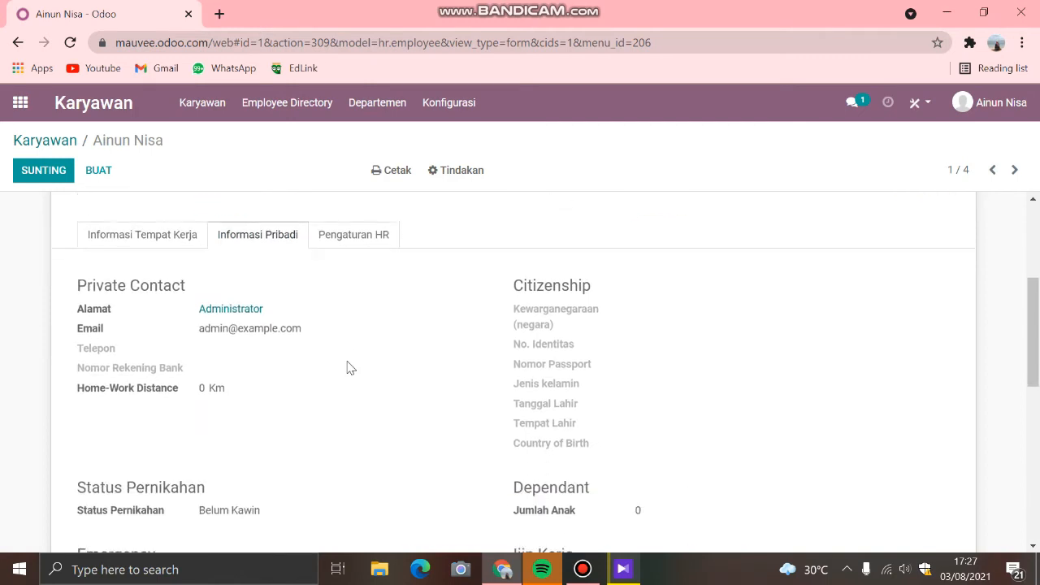
scroll(355, 364, down, 1)
scroll(350, 365, up, 3)
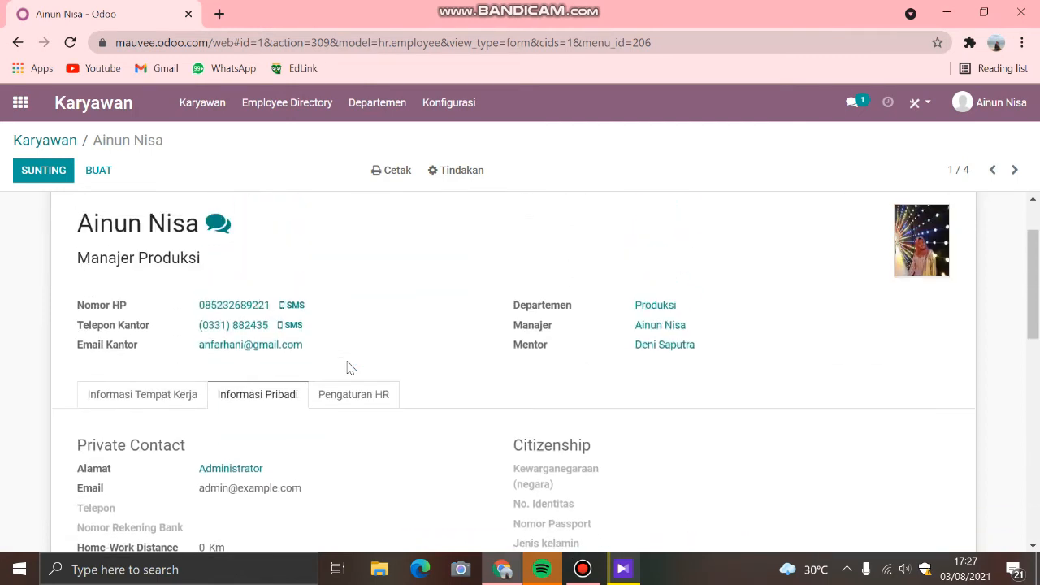
Step: View the employee's Pengaturan HR section and the message log at the end of the record
click(353, 398)
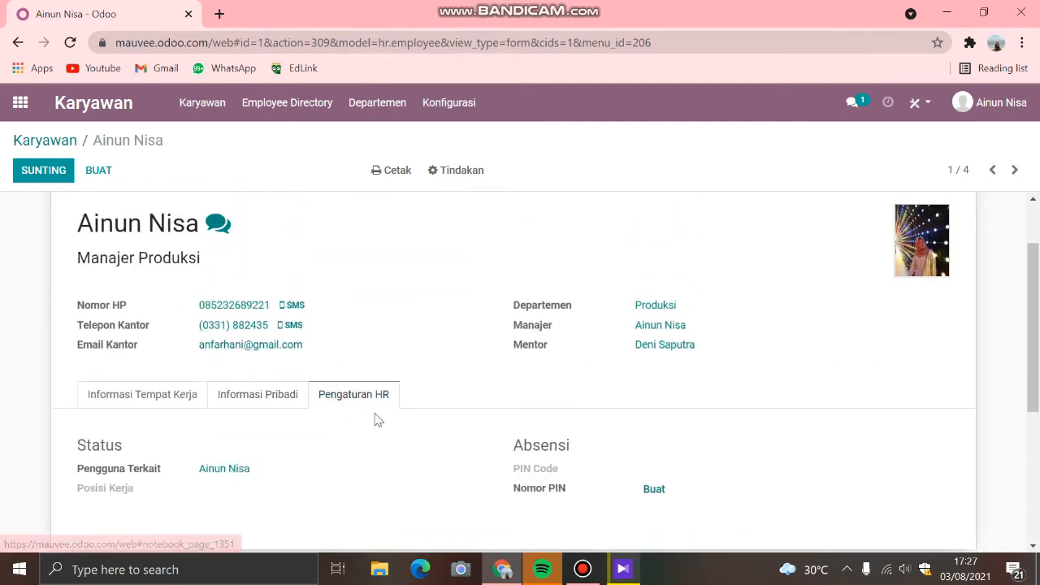
scroll(376, 418, down, 2)
scroll(376, 420, down, 1)
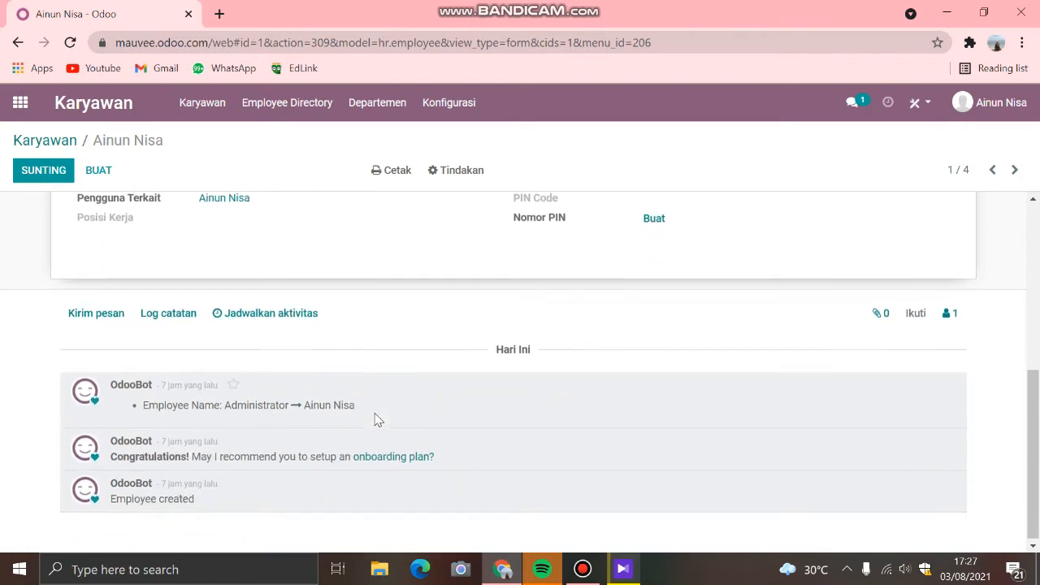
scroll(376, 420, up, 4)
scroll(378, 416, up, 1)
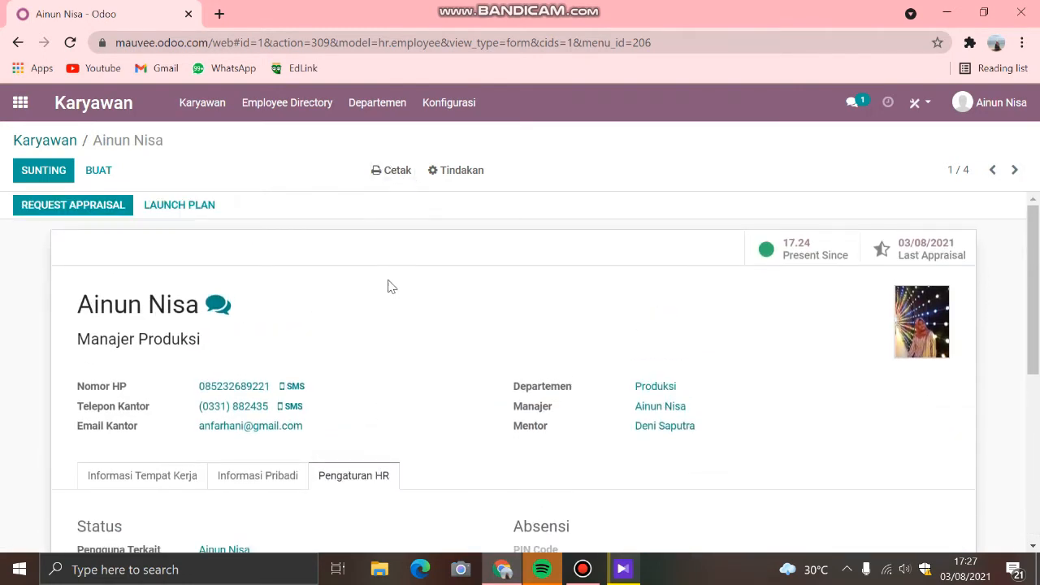
Step: Print the employee's badge with Cetak Lencana, view the downloaded PDF, and return to the employee record
click(391, 172)
click(400, 199)
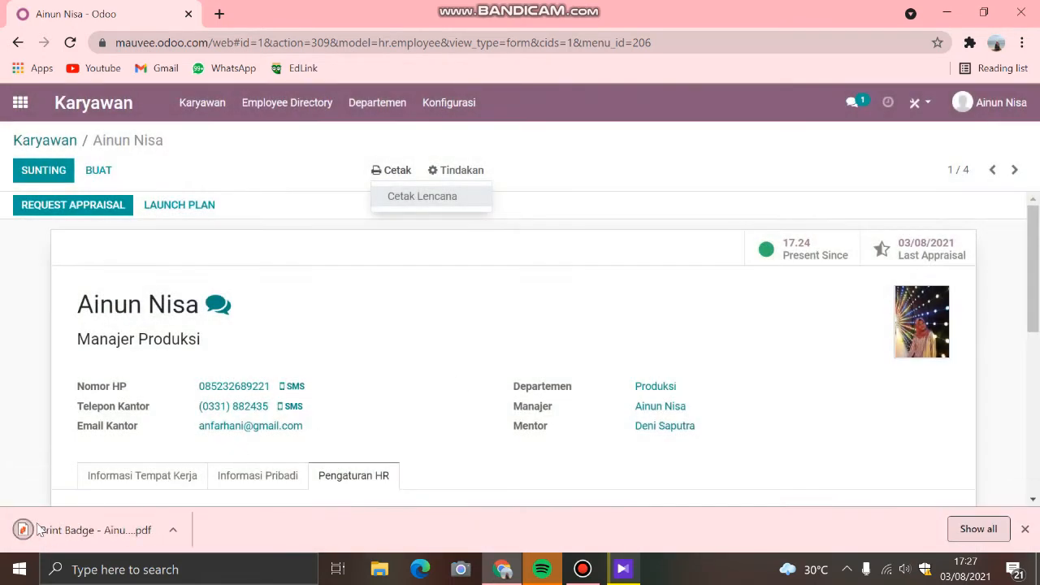
click(81, 534)
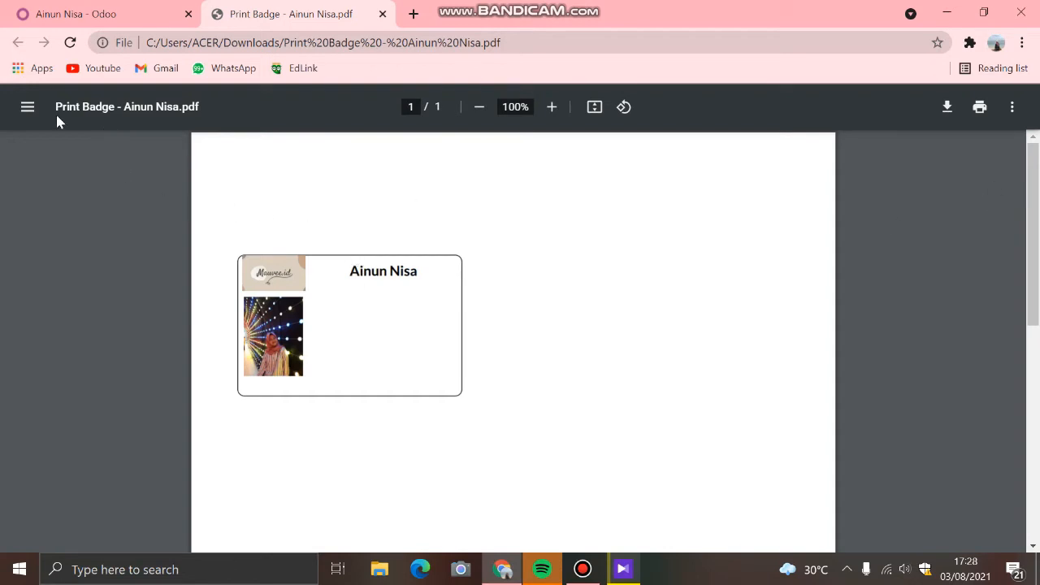
click(77, 14)
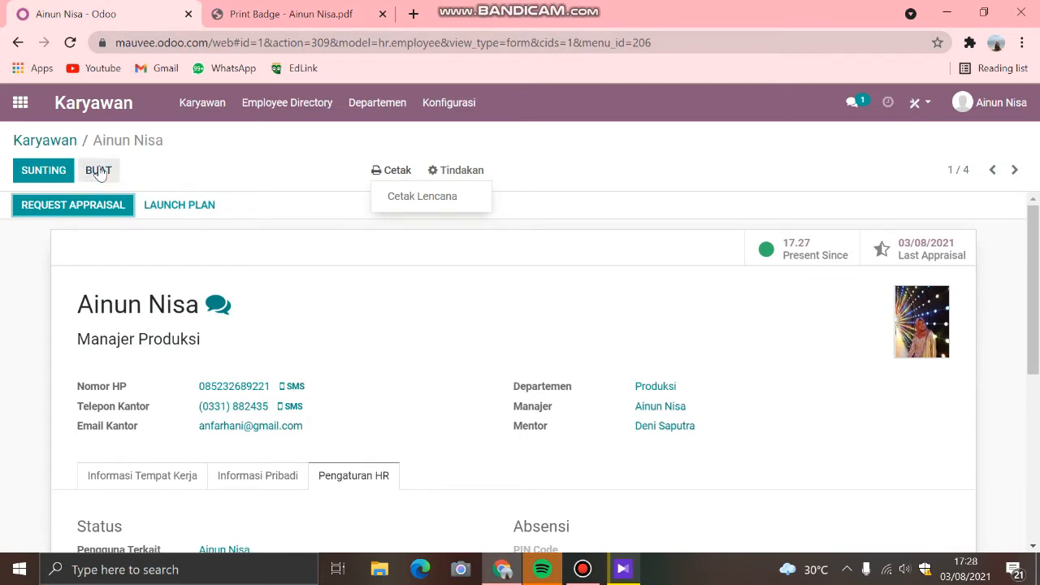
Step: Reopen the Karyawan app, view the fields of a blank new employee form, and return to the employee list
click(20, 105)
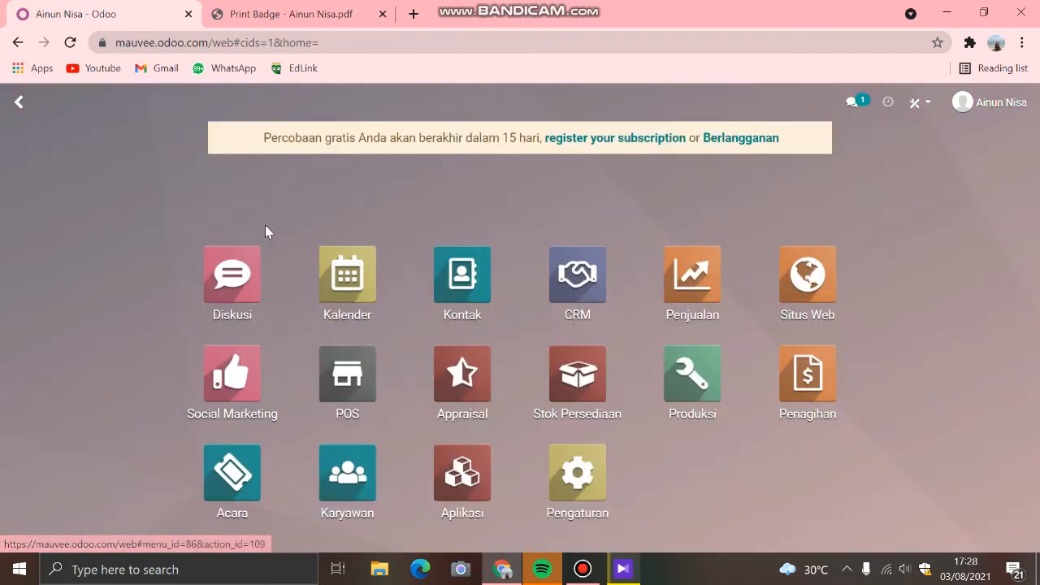
click(342, 455)
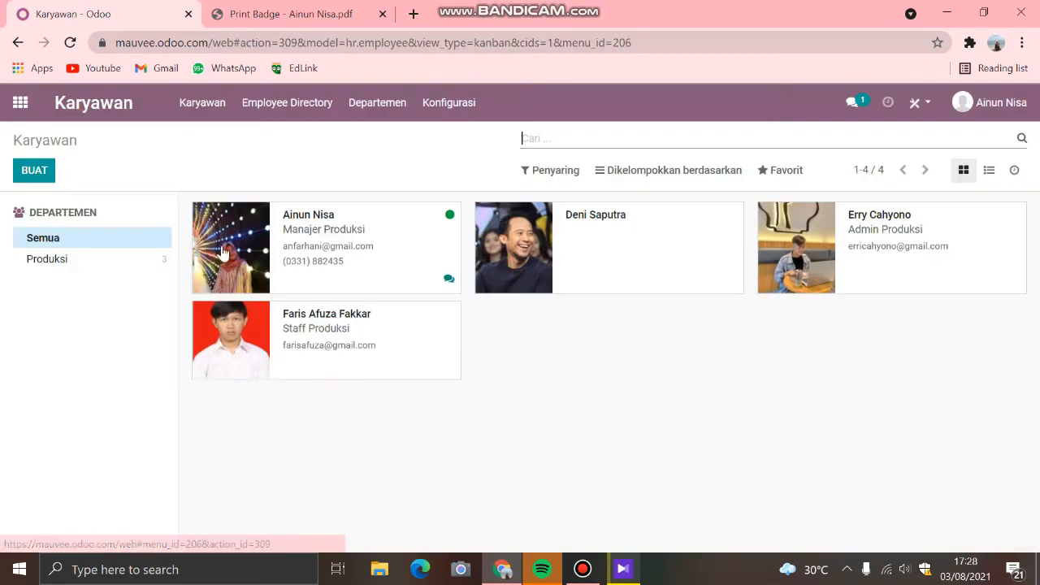
click(34, 171)
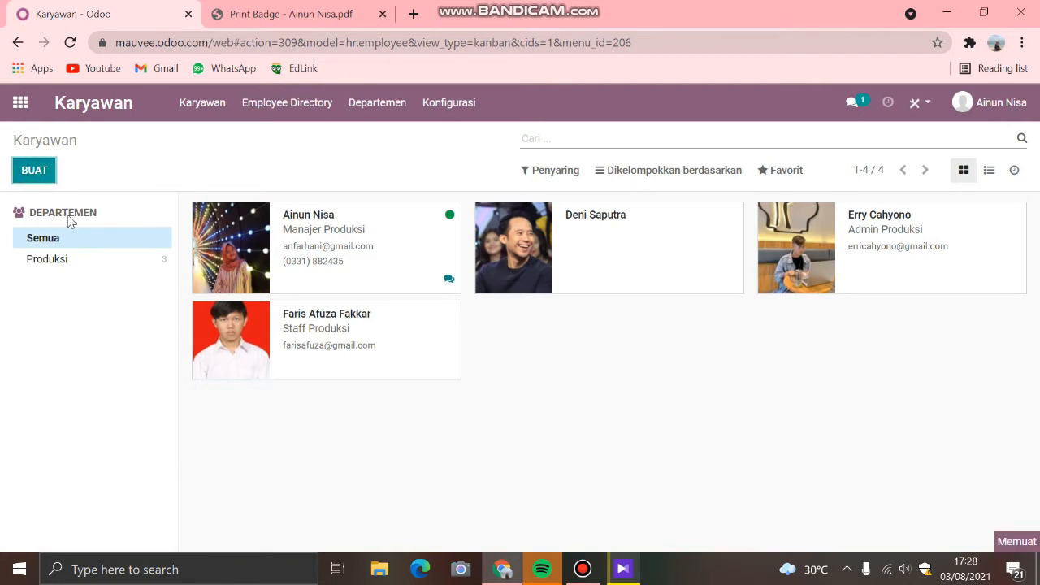
scroll(255, 385, down, 1)
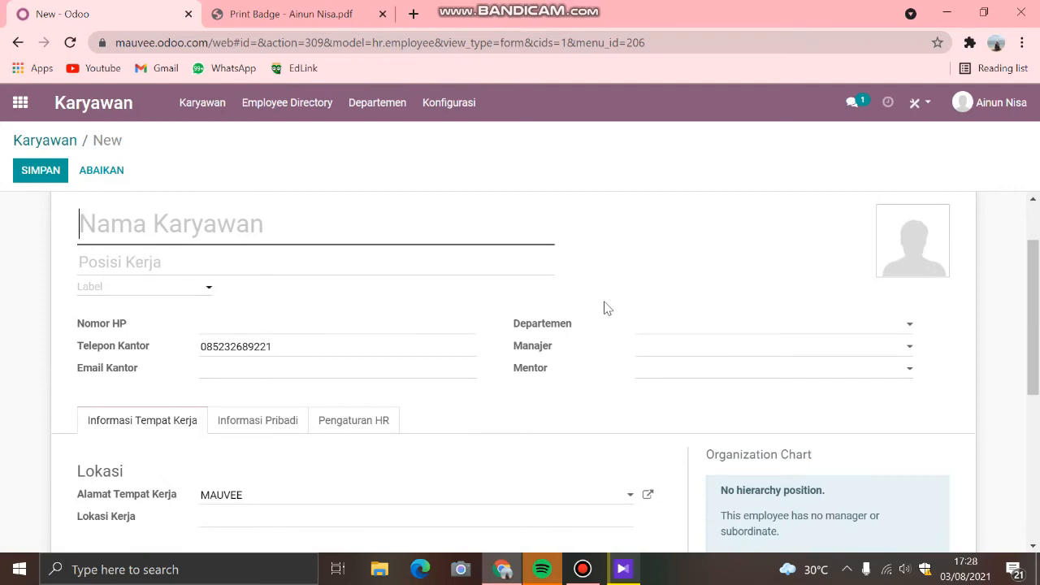
scroll(504, 462, down, 4)
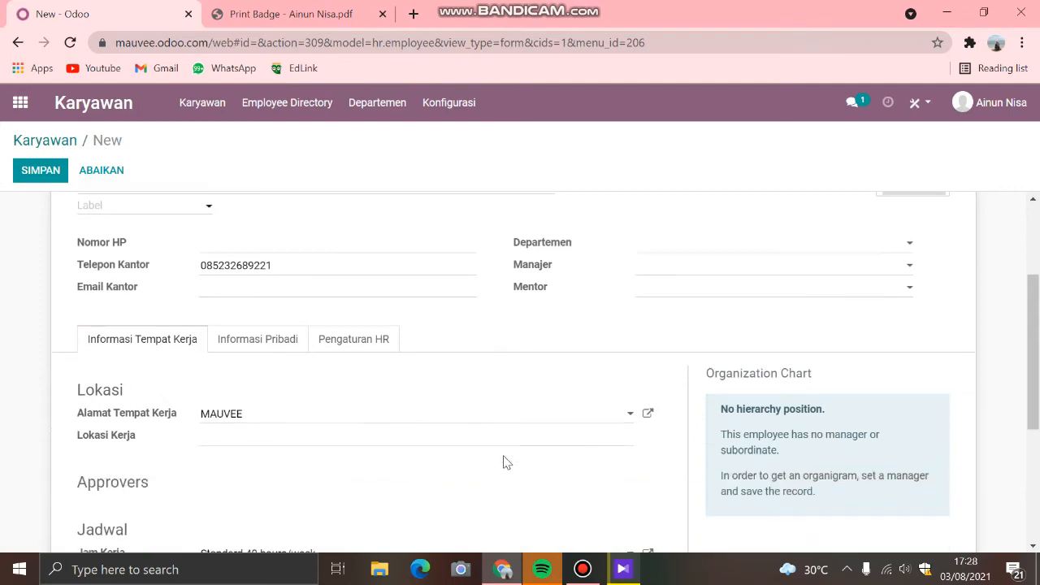
scroll(504, 462, up, 5)
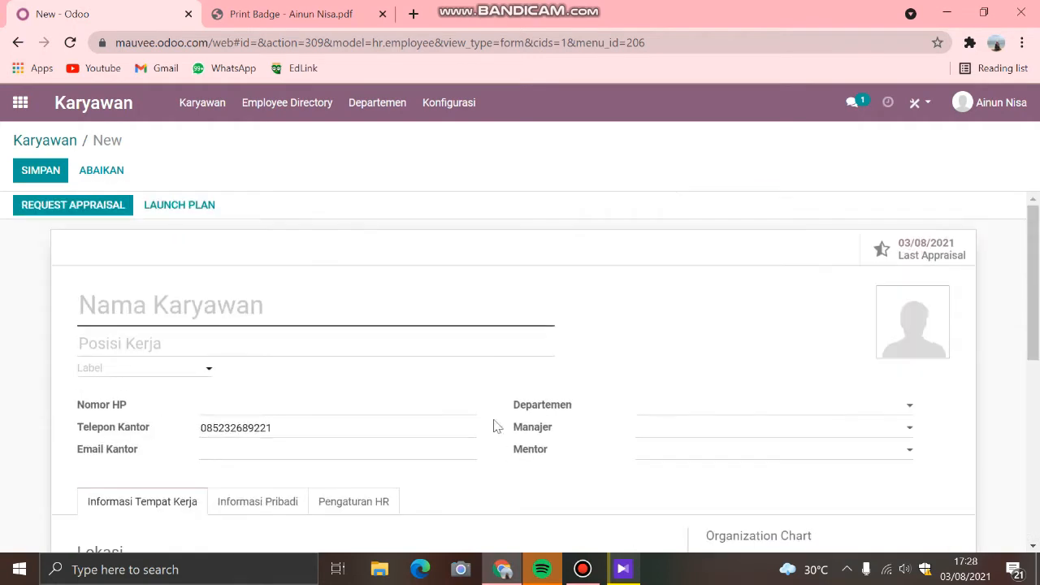
click(30, 138)
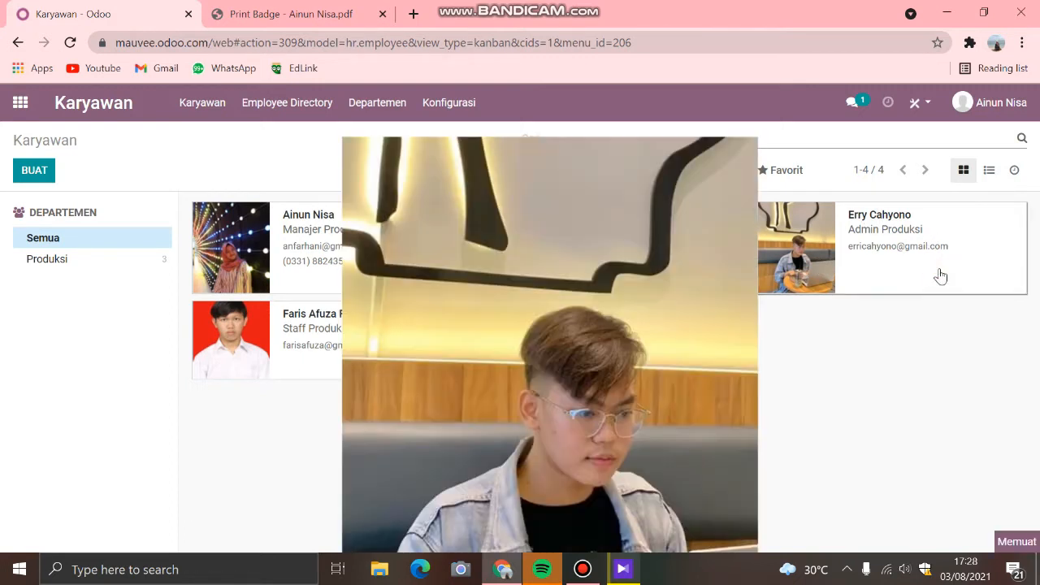
Step: View the Admin Produksi employee's record, including workplace, schedule and organization chart, and return to the employee list
click(866, 279)
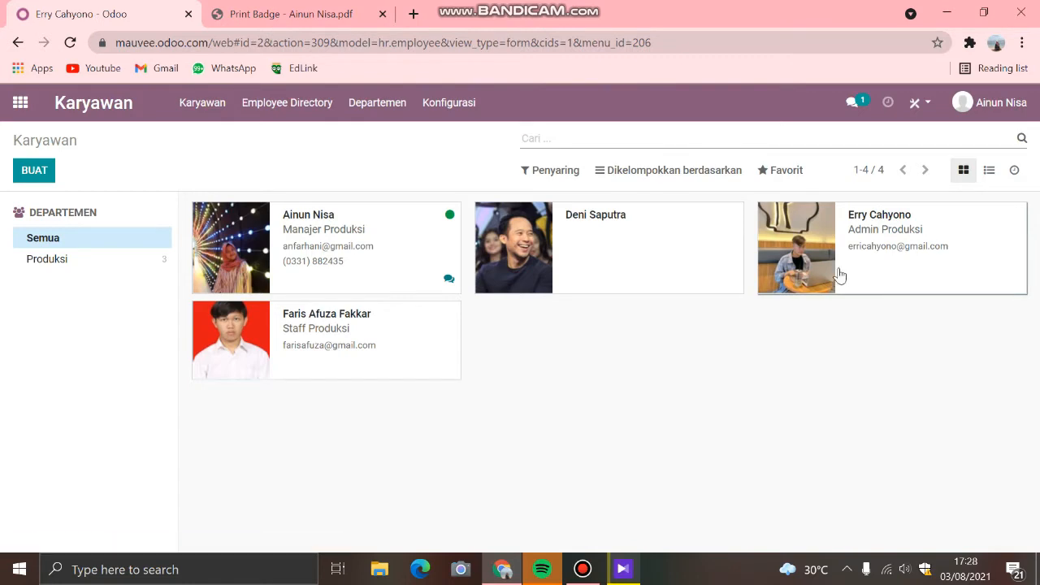
scroll(709, 365, down, 2)
scroll(708, 365, down, 2)
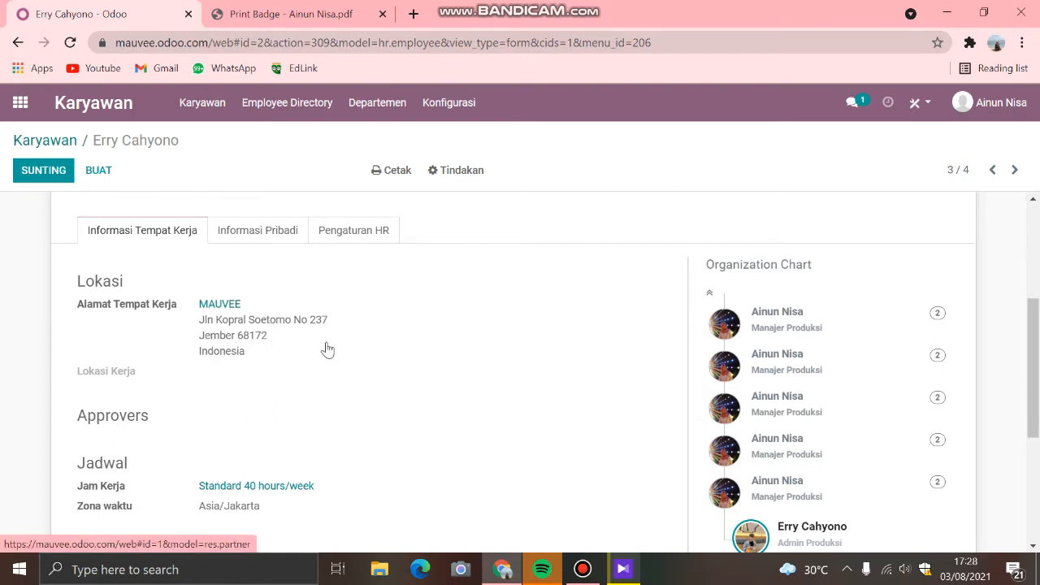
scroll(524, 376, down, 2)
scroll(524, 376, up, 1)
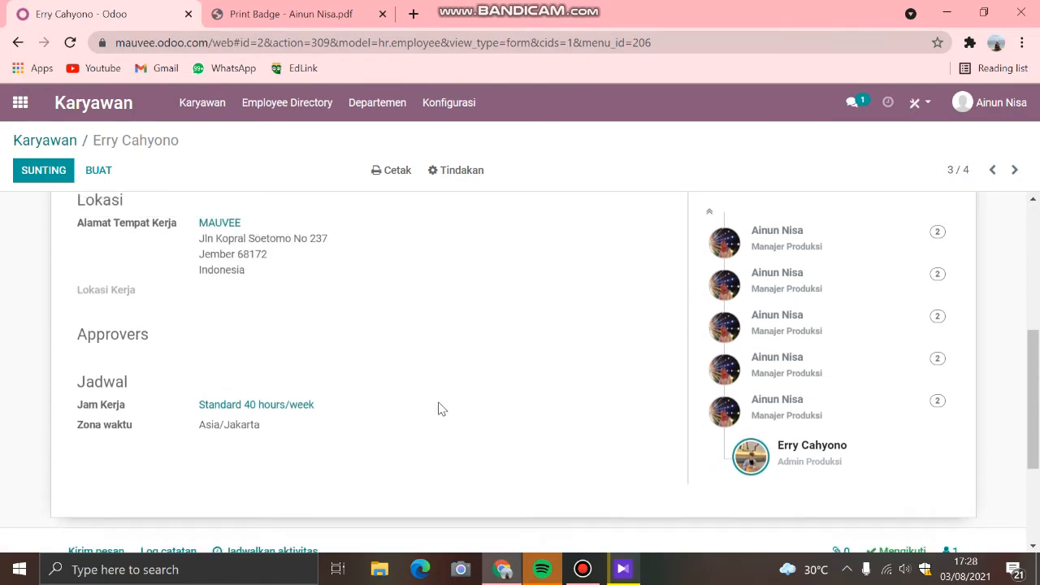
scroll(563, 367, up, 5)
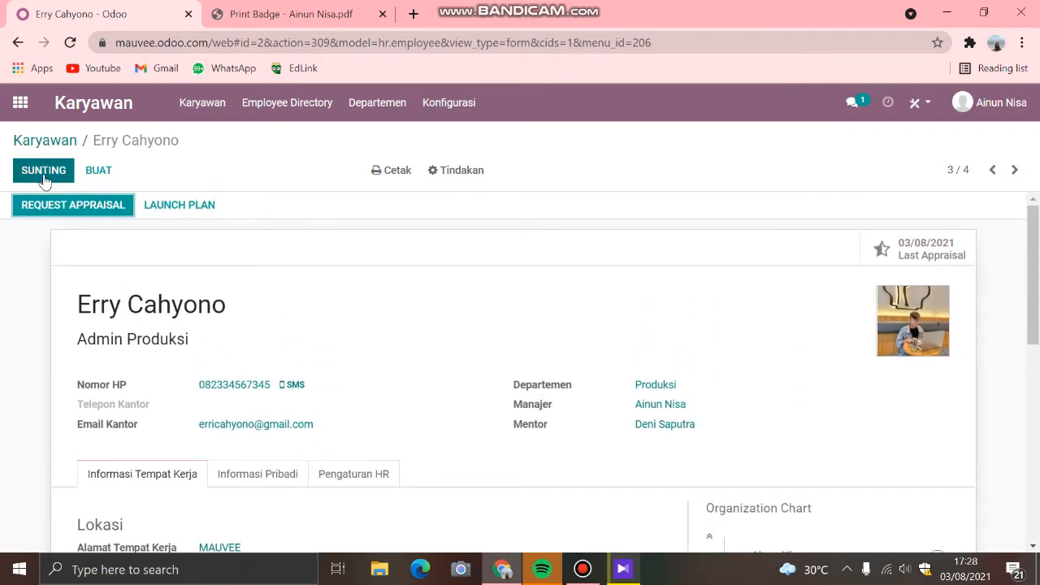
click(42, 140)
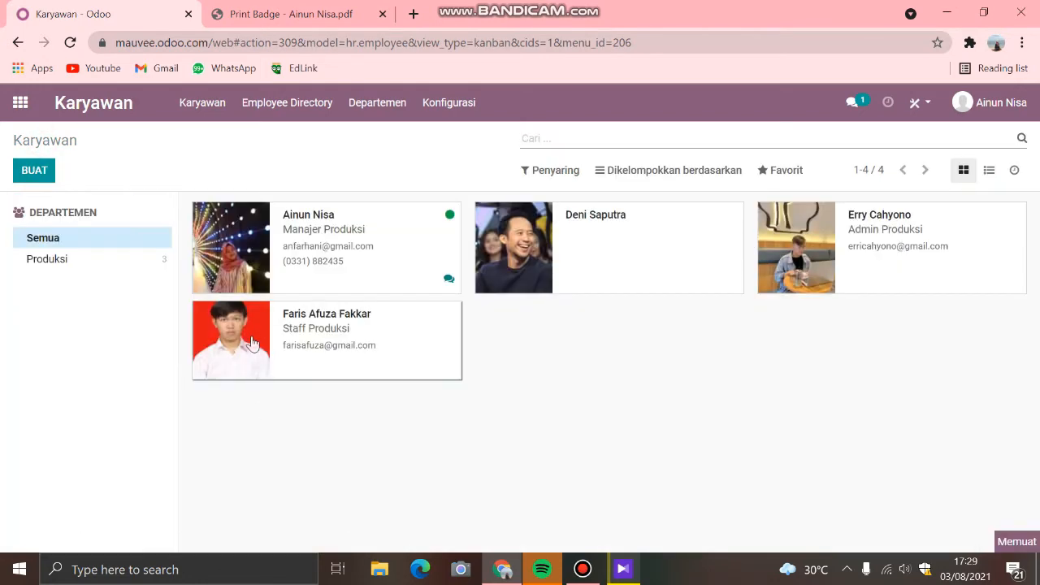
Step: View the Staff Produksi employee's contact details and workplace information, and return to the employee list
click(333, 366)
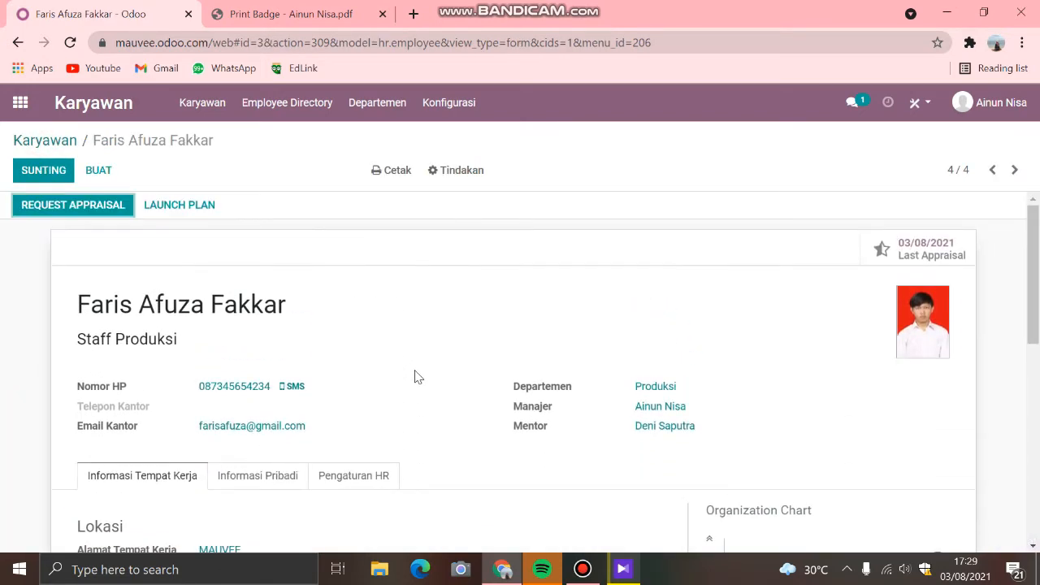
scroll(414, 376, down, 5)
scroll(414, 376, up, 5)
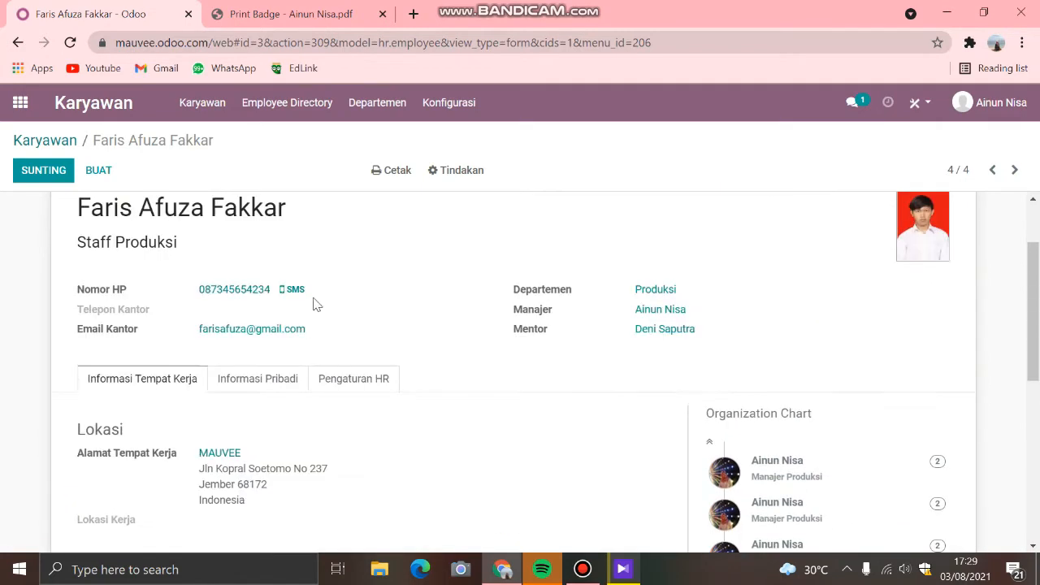
click(41, 142)
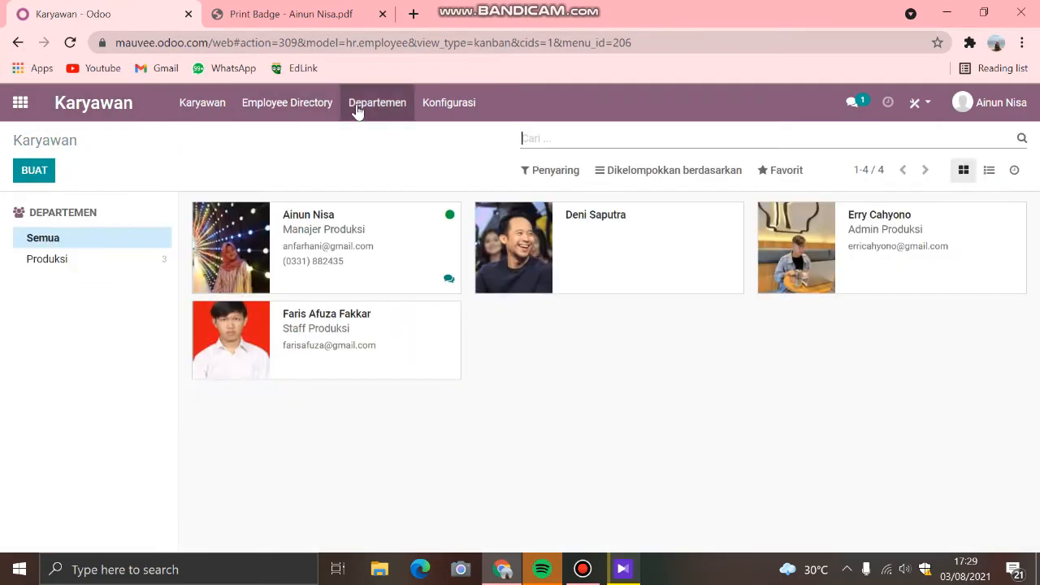
Step: View the Employee Directory and the Departemen overview, including the employees of the Produksi department
click(226, 117)
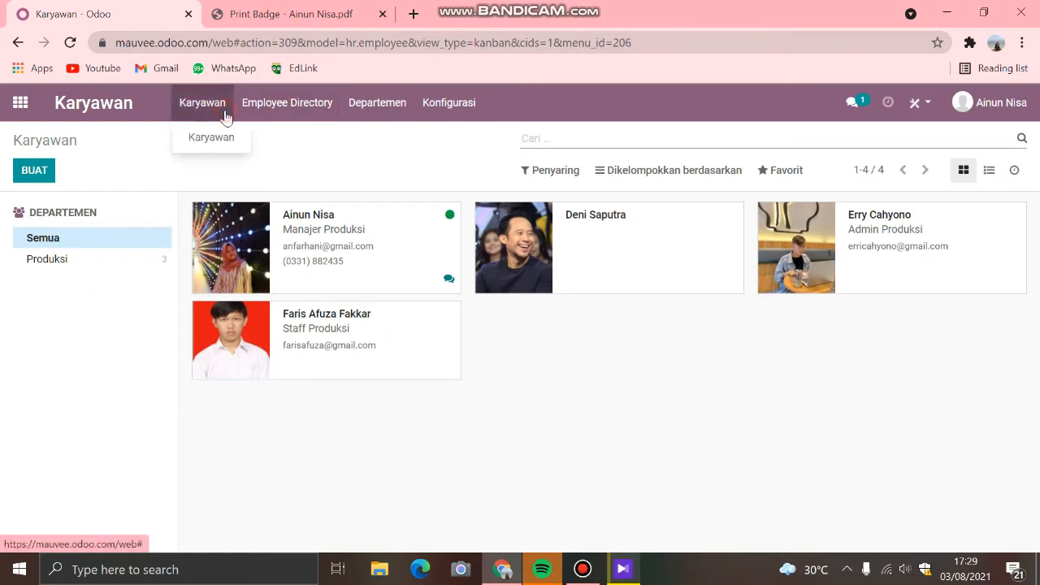
click(301, 111)
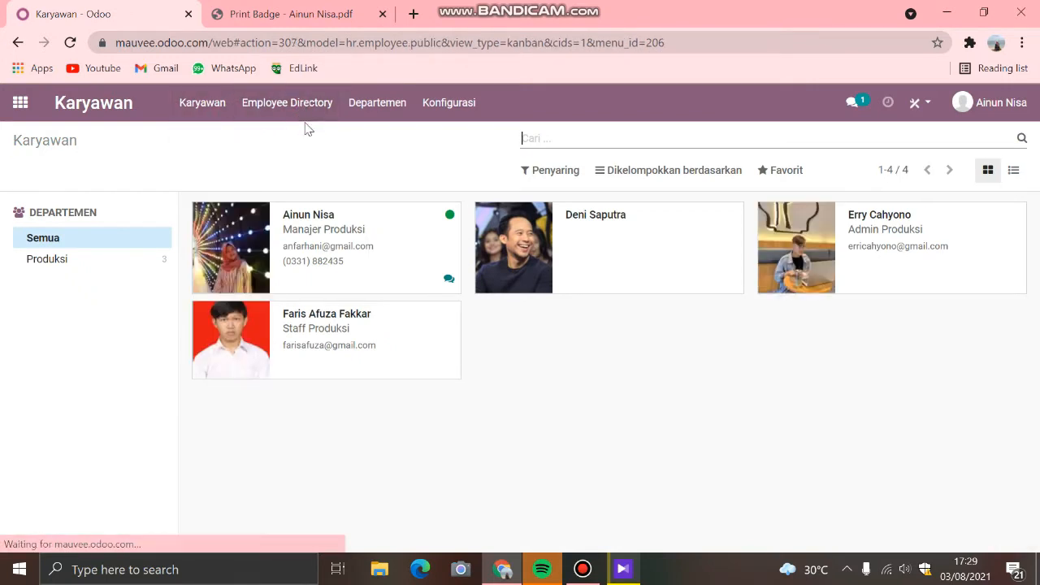
click(357, 109)
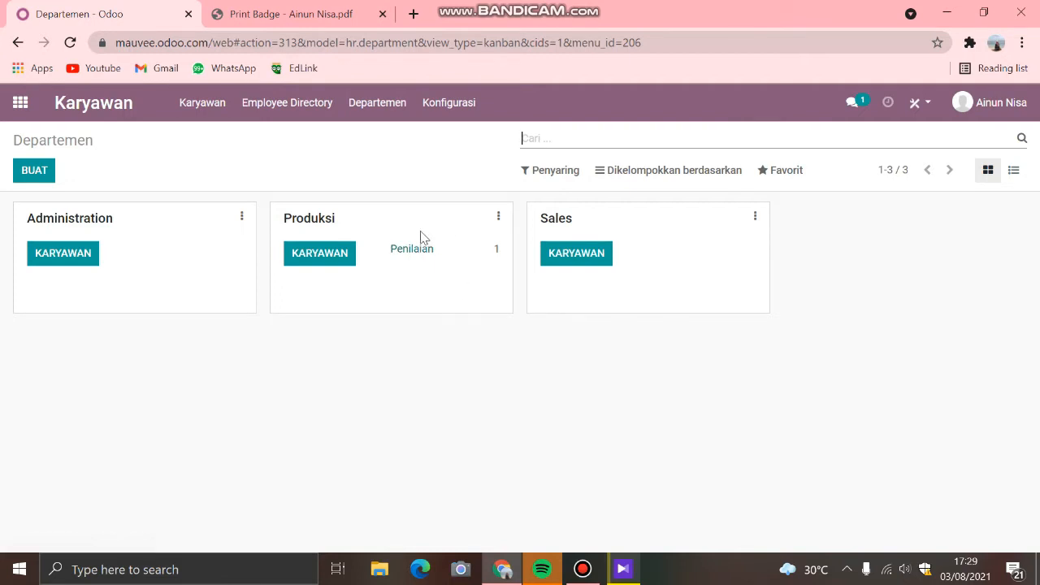
click(336, 252)
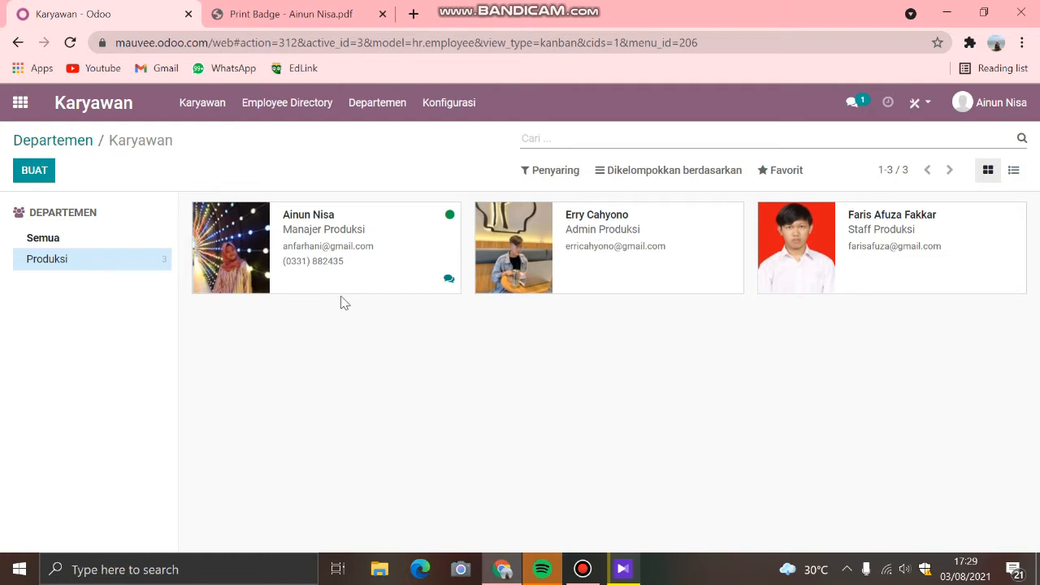
Step: View the Activity Planning plans in the Karyawan configuration and return to the apps overview
click(445, 110)
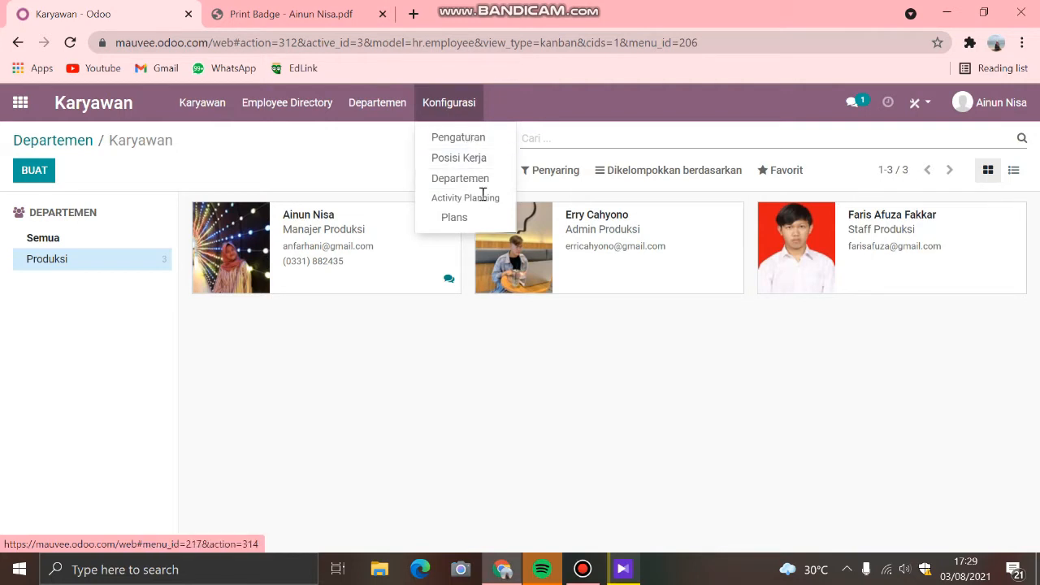
click(467, 217)
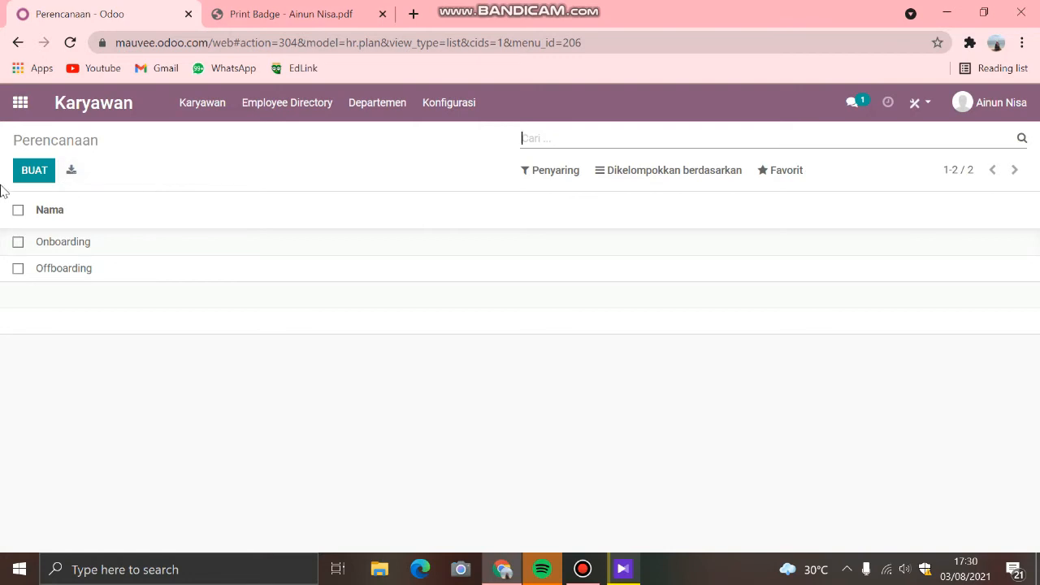
click(22, 103)
click(580, 569)
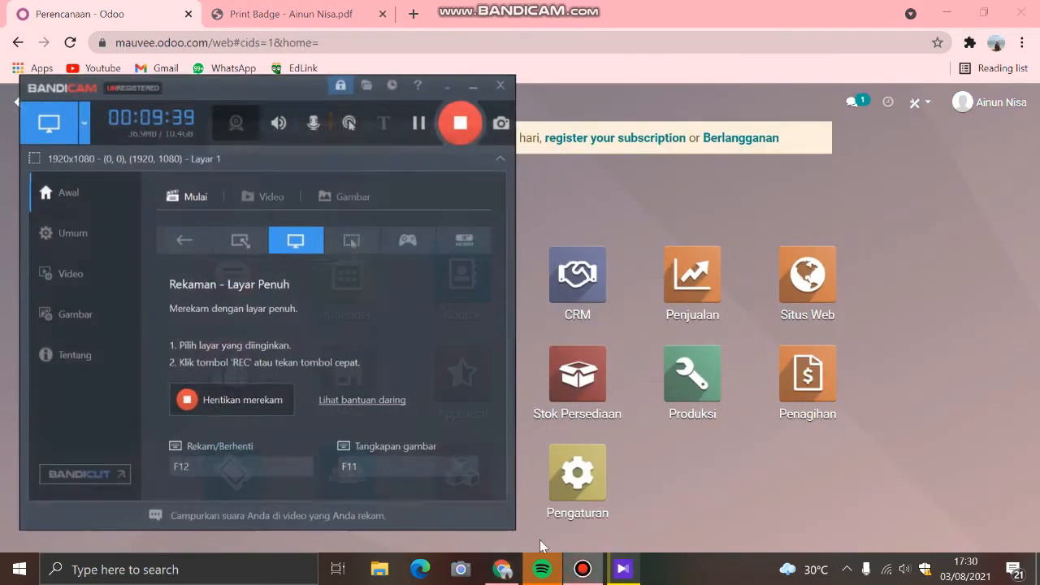
click(209, 396)
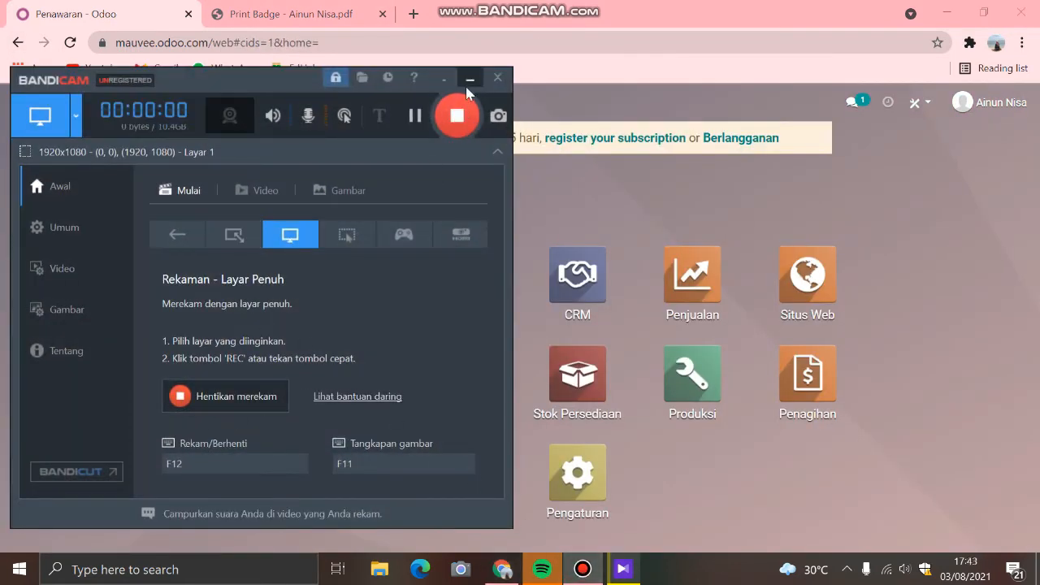
click(469, 78)
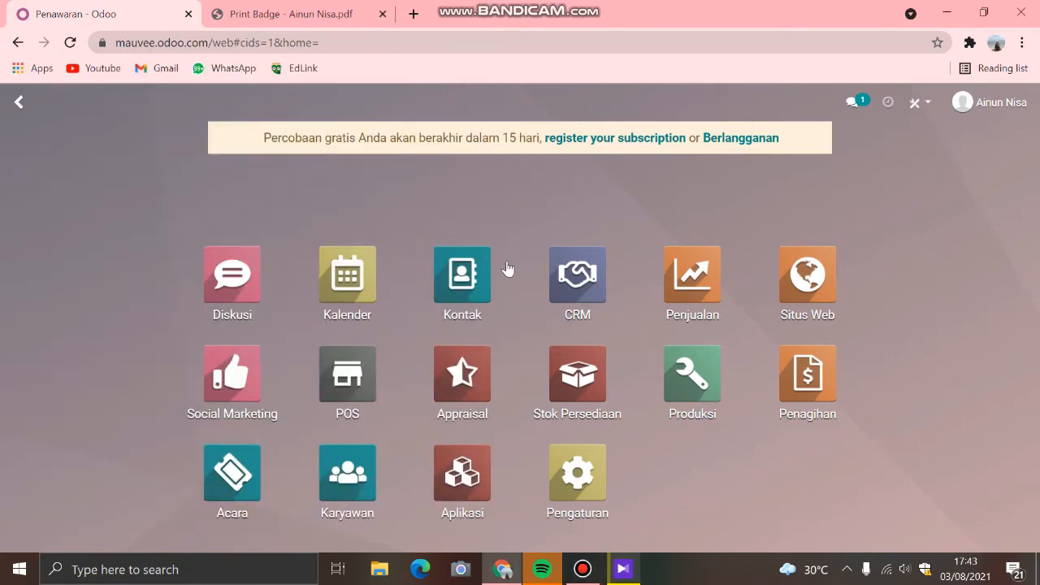
Step: Open the Appraisal app, examine the fields and message log of a blank new appraisal form, and discard it
click(468, 388)
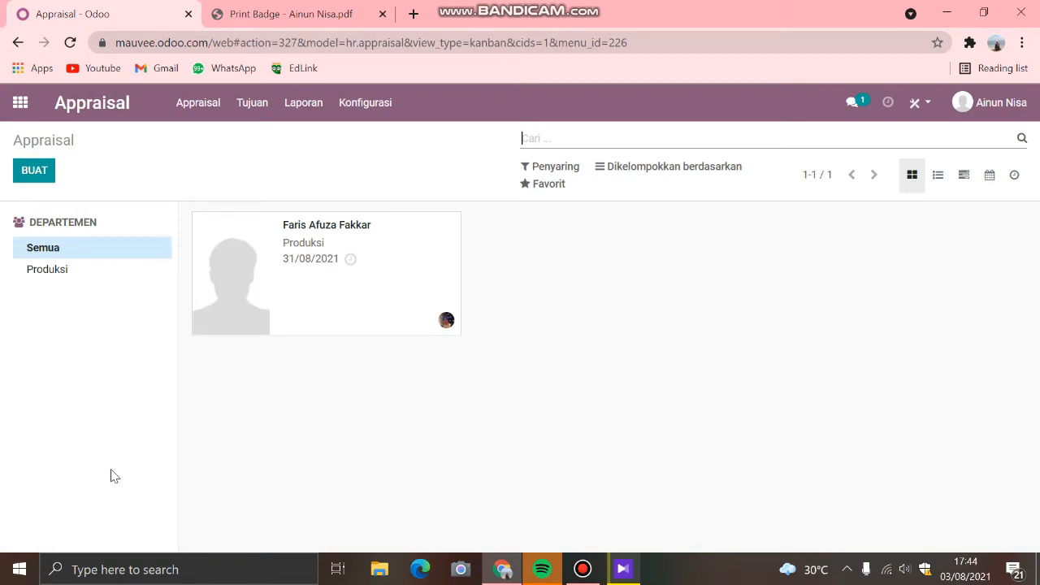
click(33, 172)
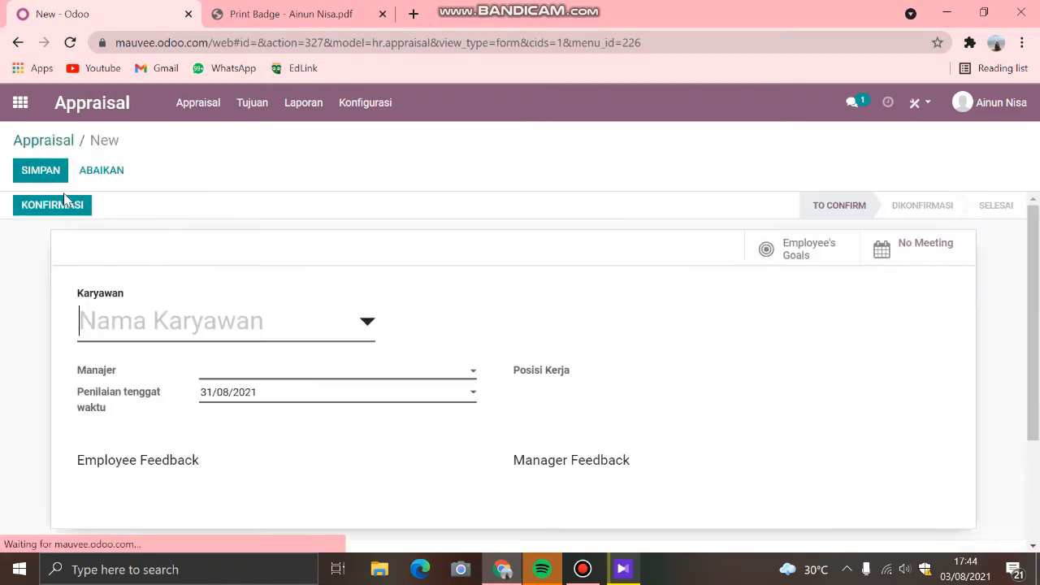
scroll(208, 335, down, 1)
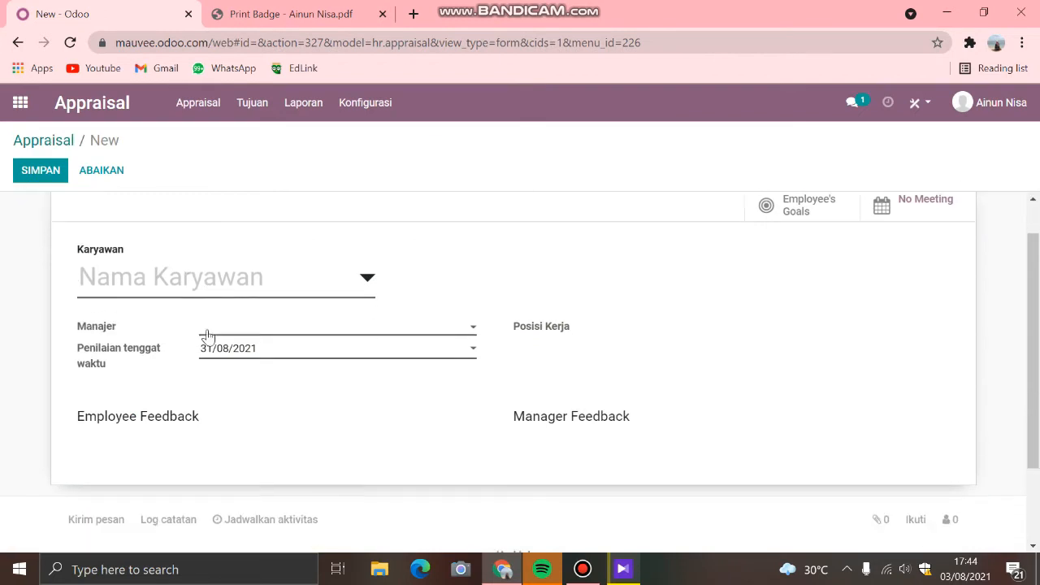
scroll(207, 335, down, 1)
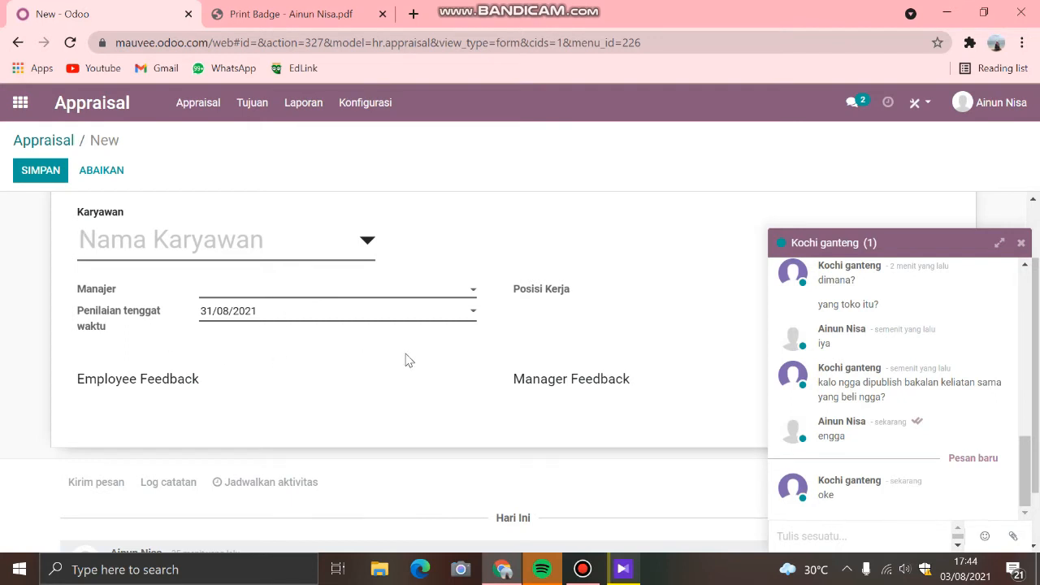
click(1021, 242)
click(560, 293)
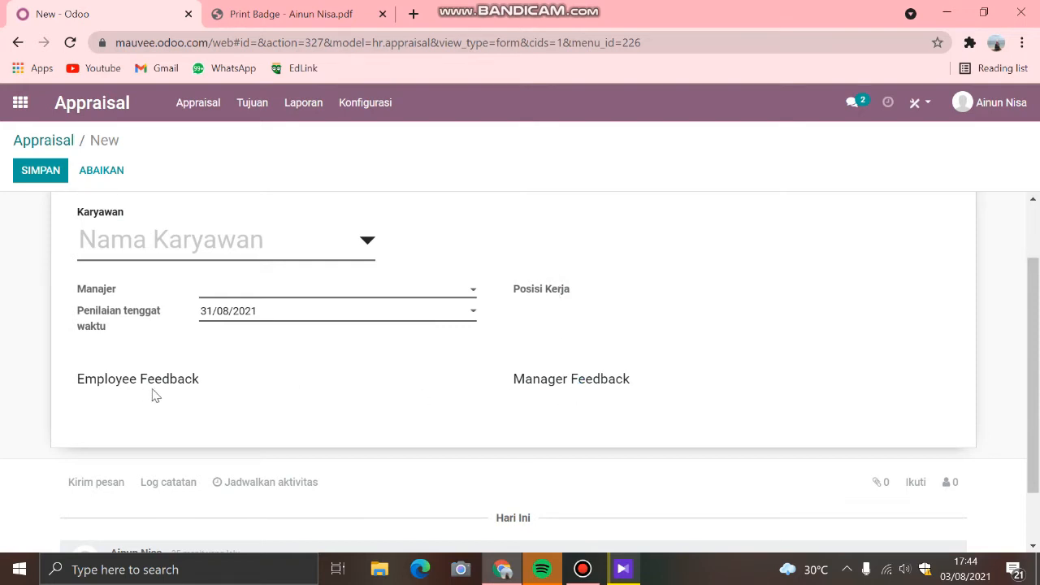
scroll(205, 443, down, 1)
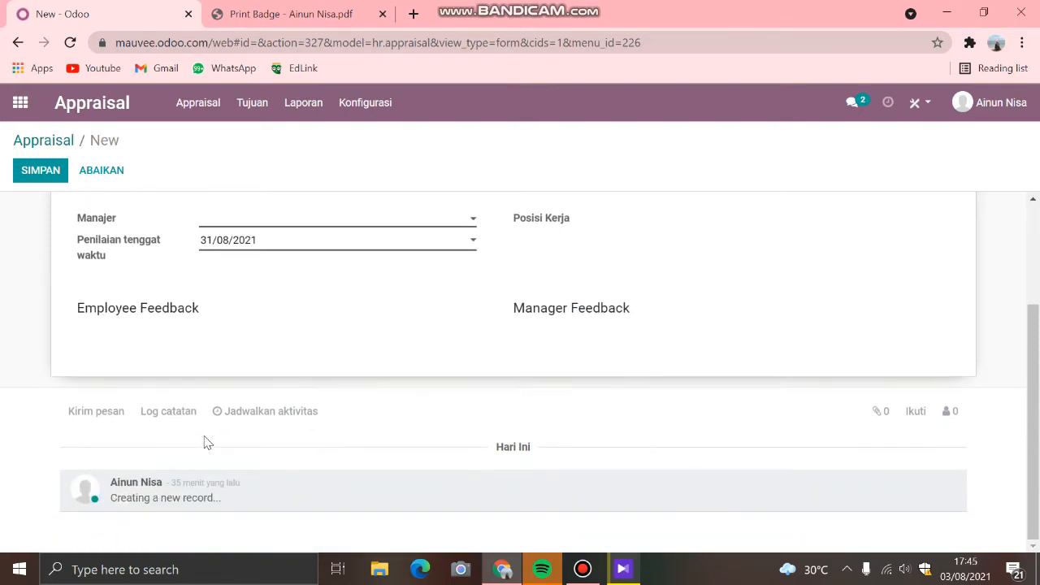
scroll(206, 443, up, 2)
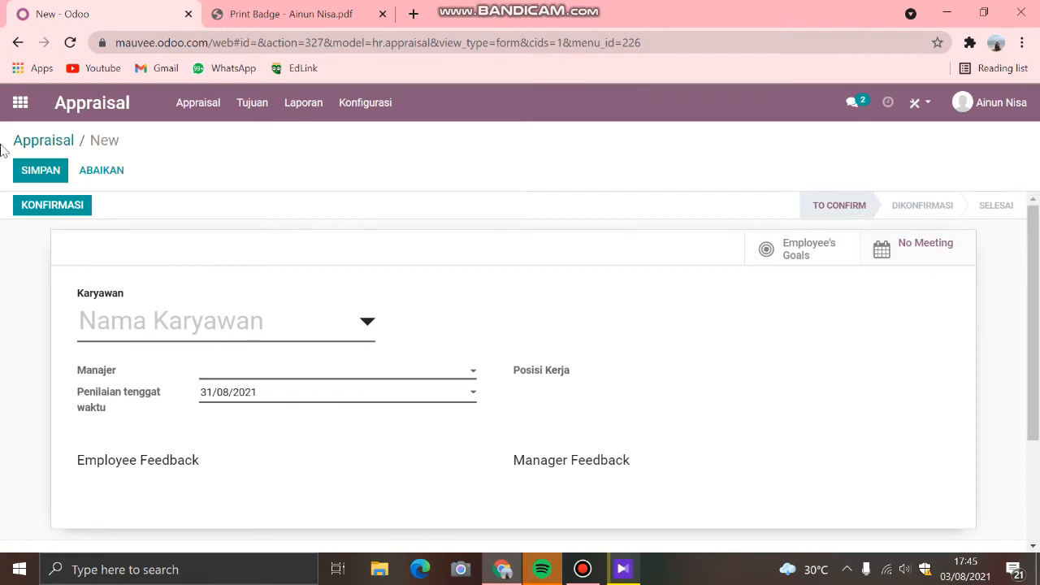
click(91, 177)
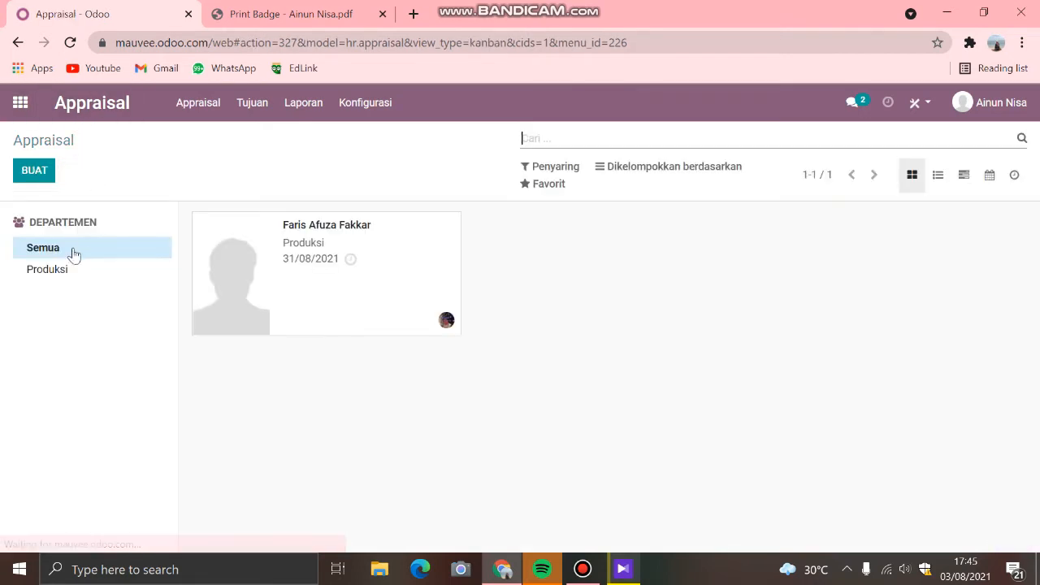
Step: Filter the appraisals by the Produksi department and view the employee's appraisal with its employee and manager feedback questions
click(67, 273)
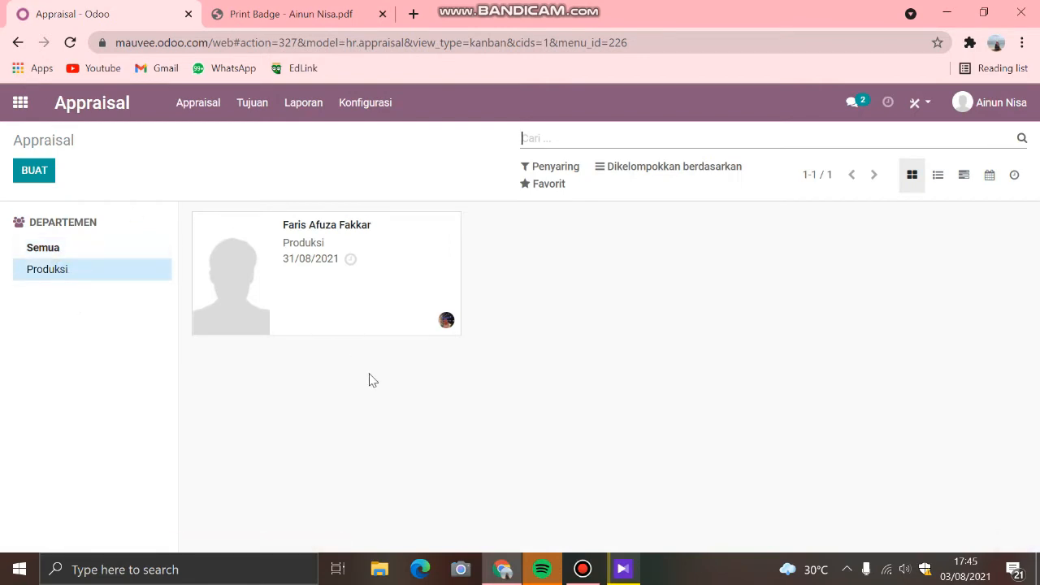
click(349, 298)
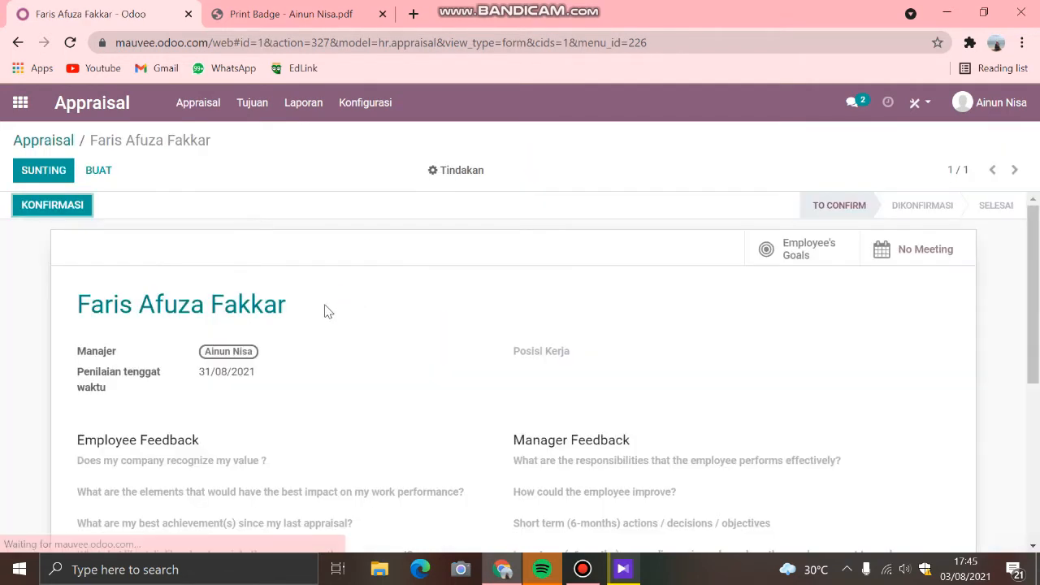
scroll(377, 366, down, 1)
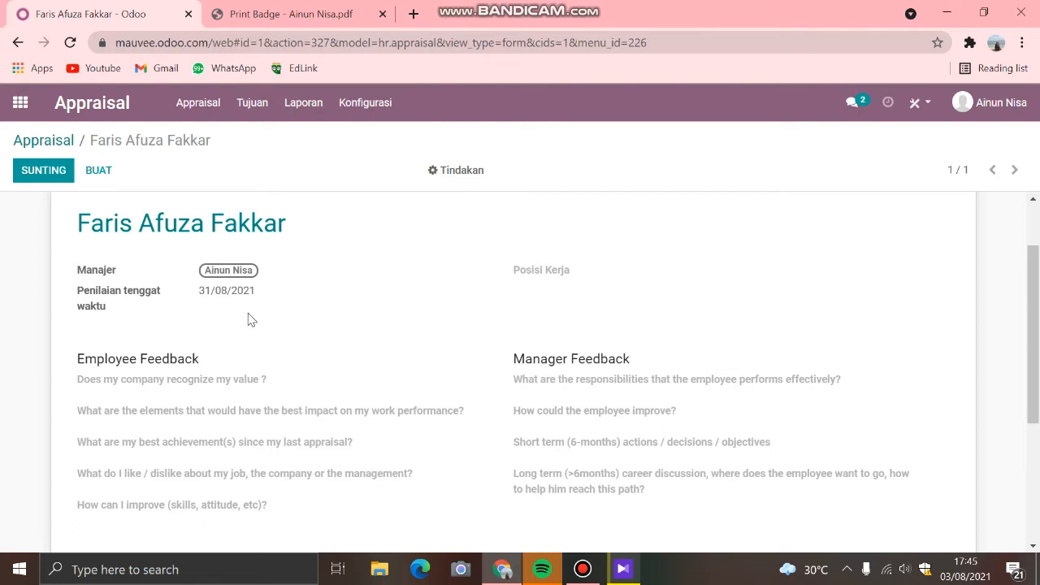
Step: Examine the employee's appraisal, including the employee and manager feedback questions and the To Confirm, Dikonfirmasi and Selesai stages
scroll(248, 325, down, 1)
scroll(263, 320, up, 1)
scroll(674, 363, up, 1)
scroll(676, 362, down, 2)
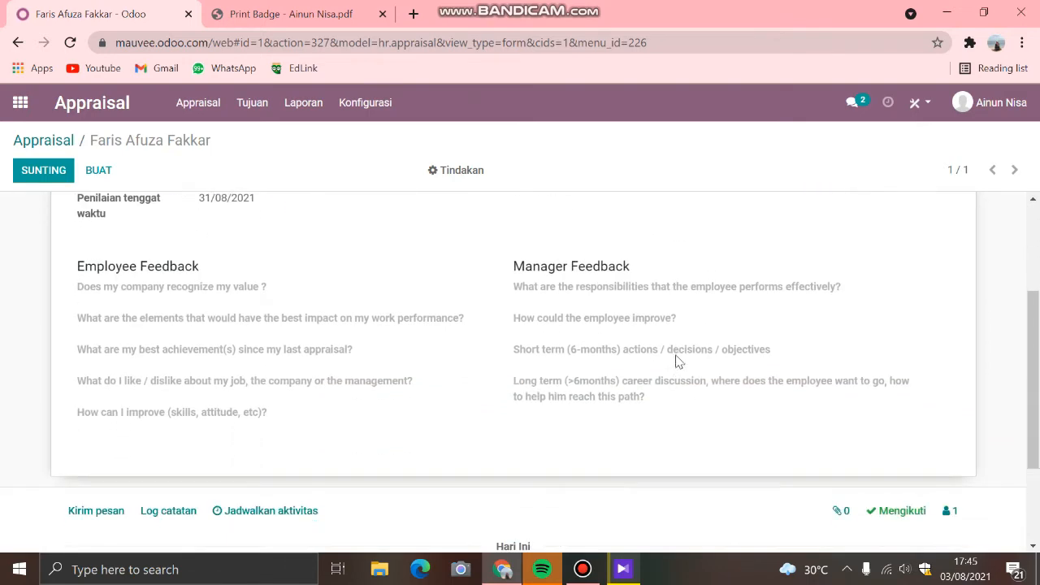
scroll(679, 361, down, 2)
scroll(678, 359, up, 4)
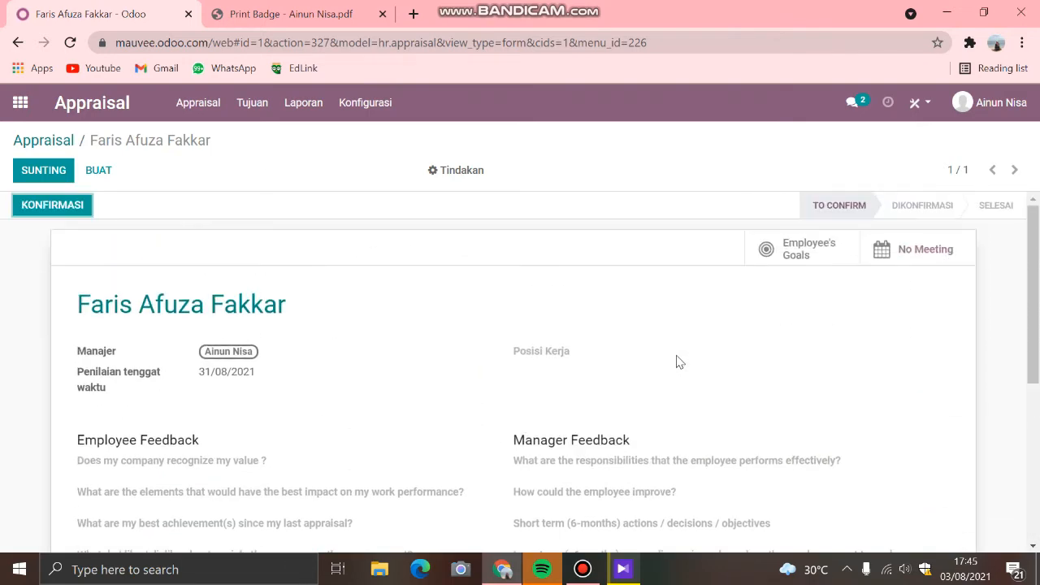
click(836, 212)
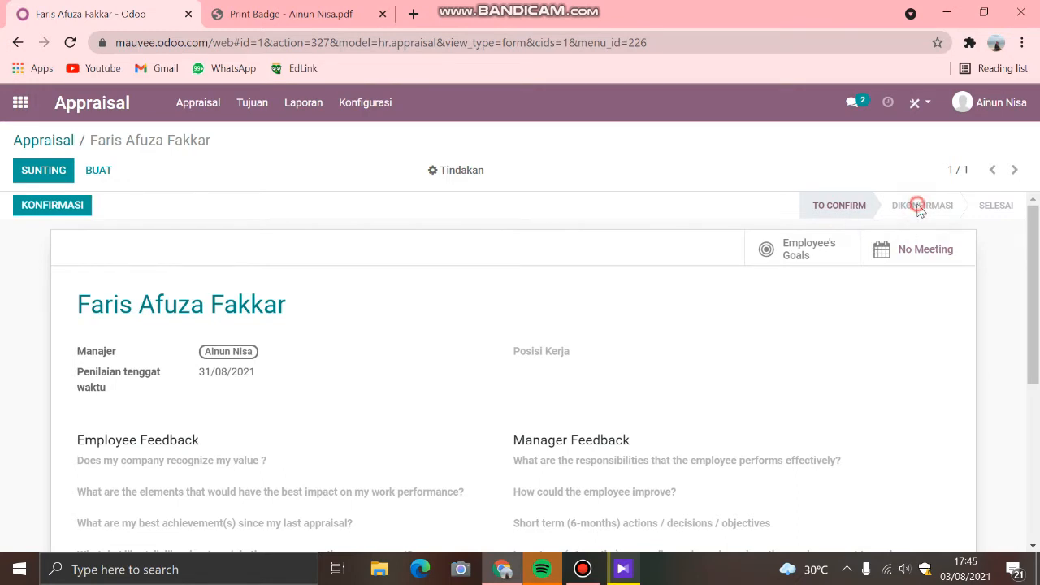
Step: Open the appraisal for editing, review its editable fields and message log, and discard the edit
click(34, 169)
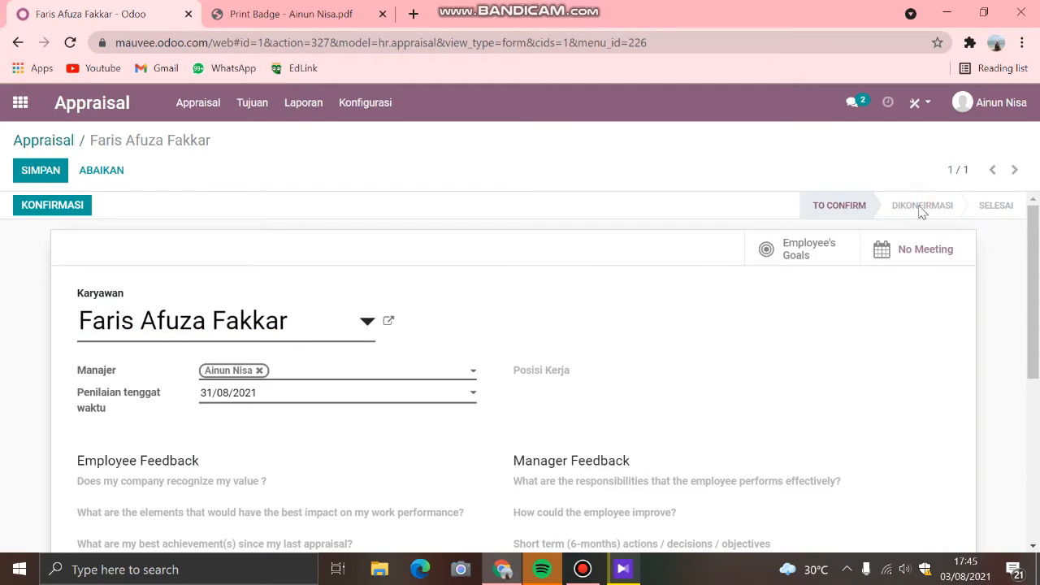
scroll(789, 317, down, 5)
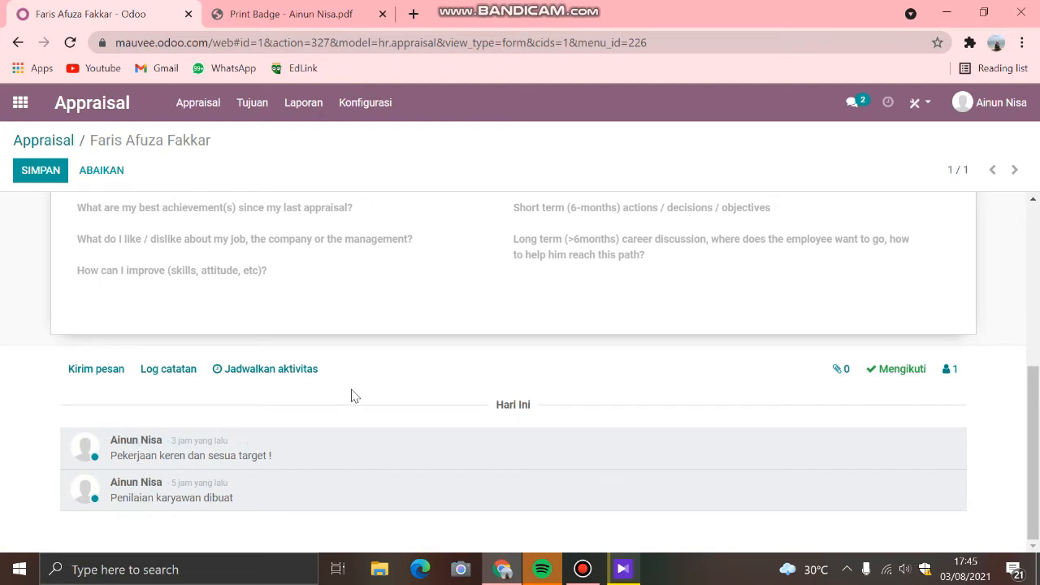
scroll(351, 395, up, 5)
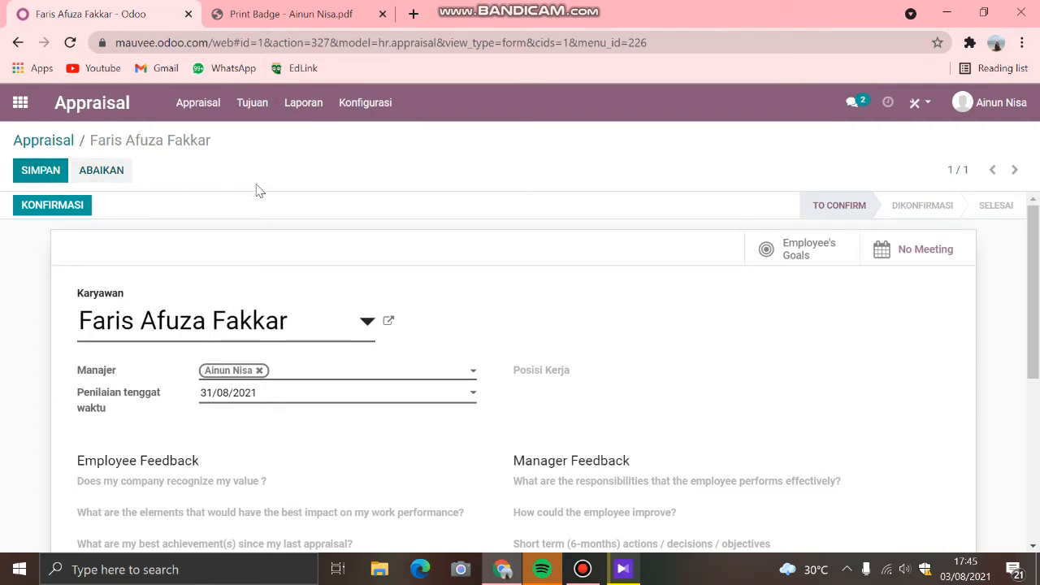
click(100, 174)
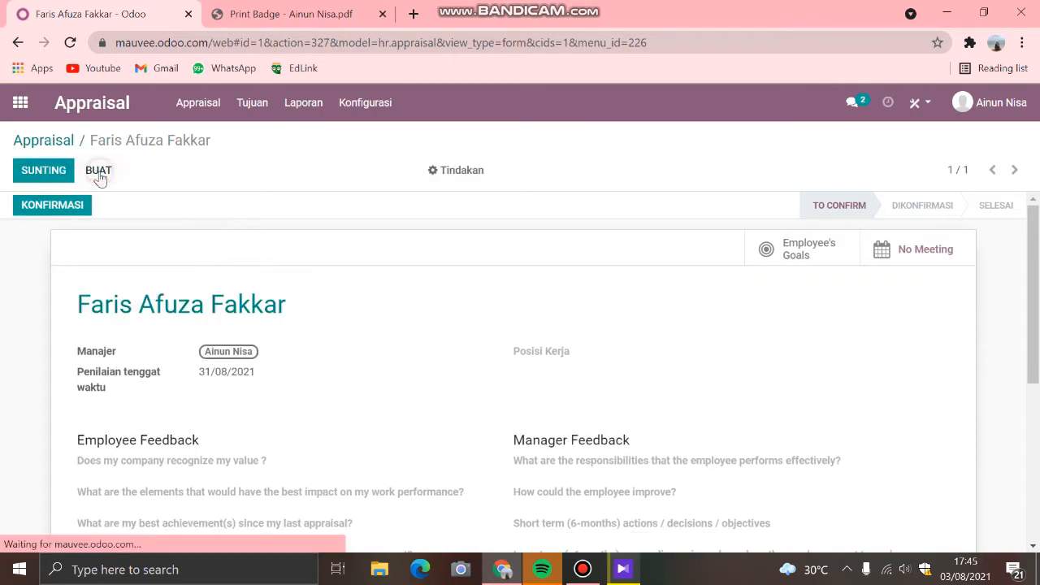
Step: Return to the appraisal overview, go to the Tujuan goals, and view the details of the "Present your self" goal
click(202, 104)
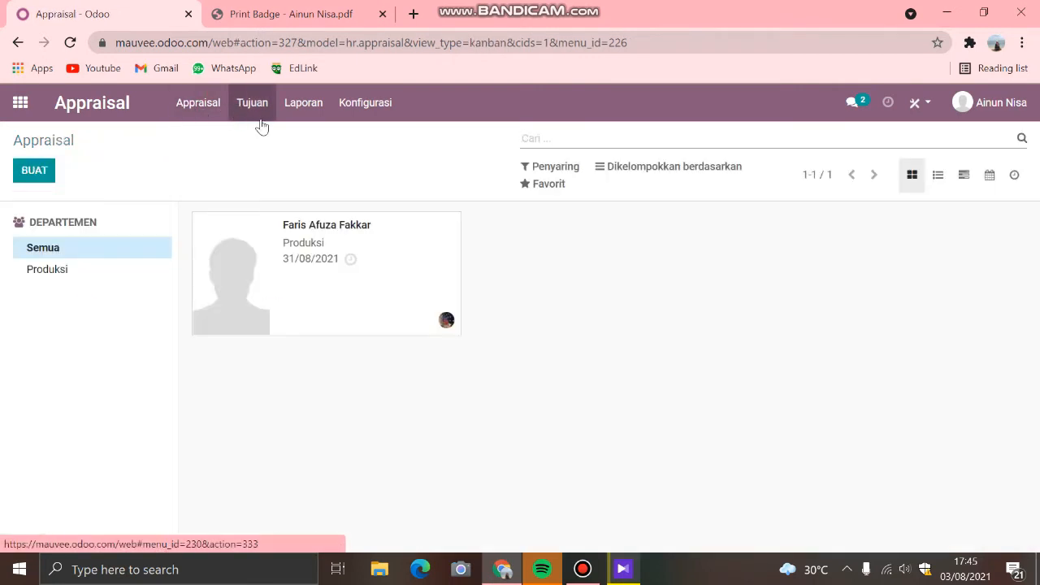
click(258, 106)
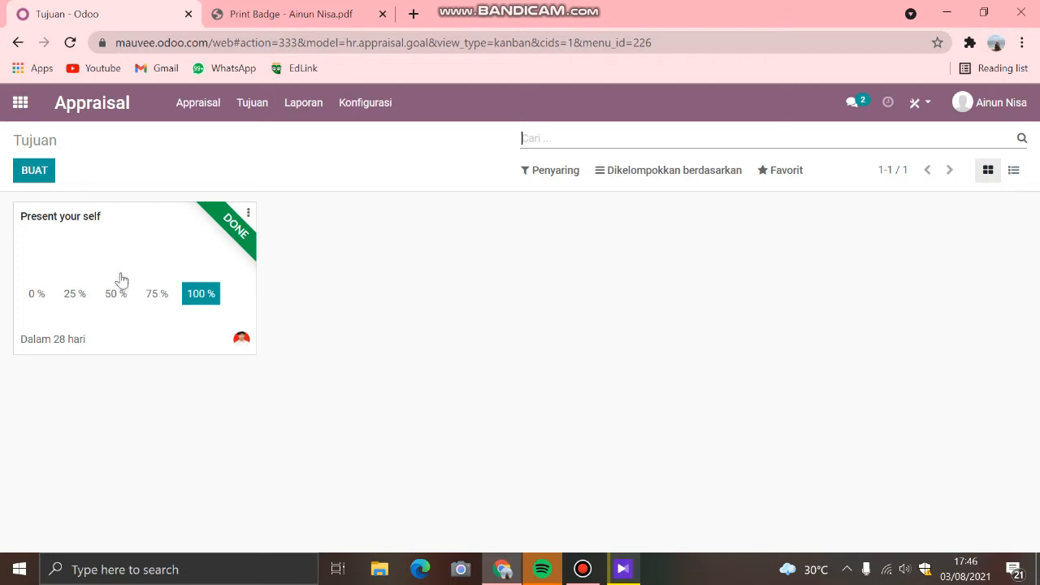
click(105, 231)
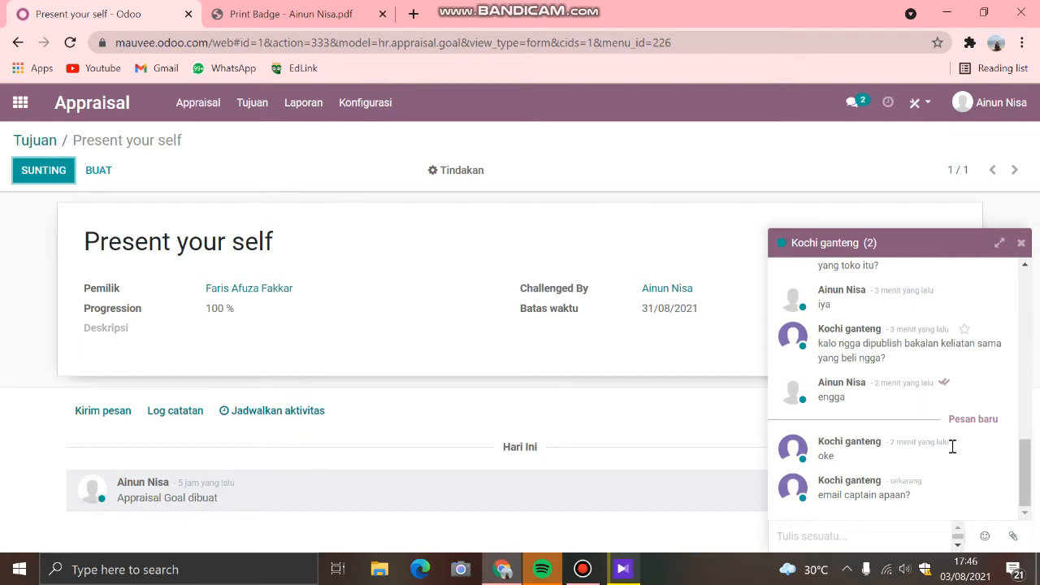
Step: Reply "gatau ngrang" to the incoming chat message and close the conversation
click(890, 533)
text(gatau ng)
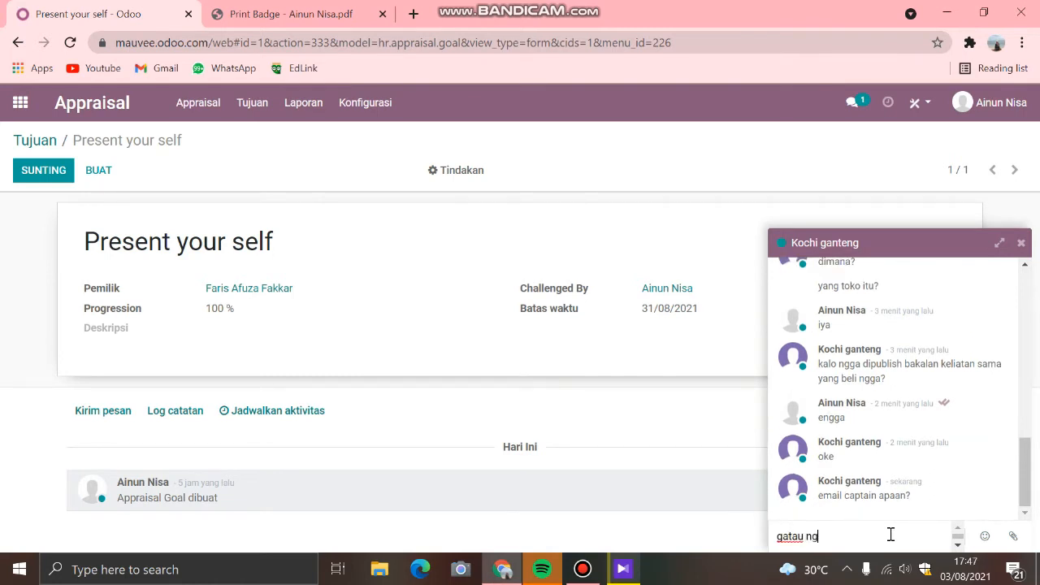
text(rang)
key(Return)
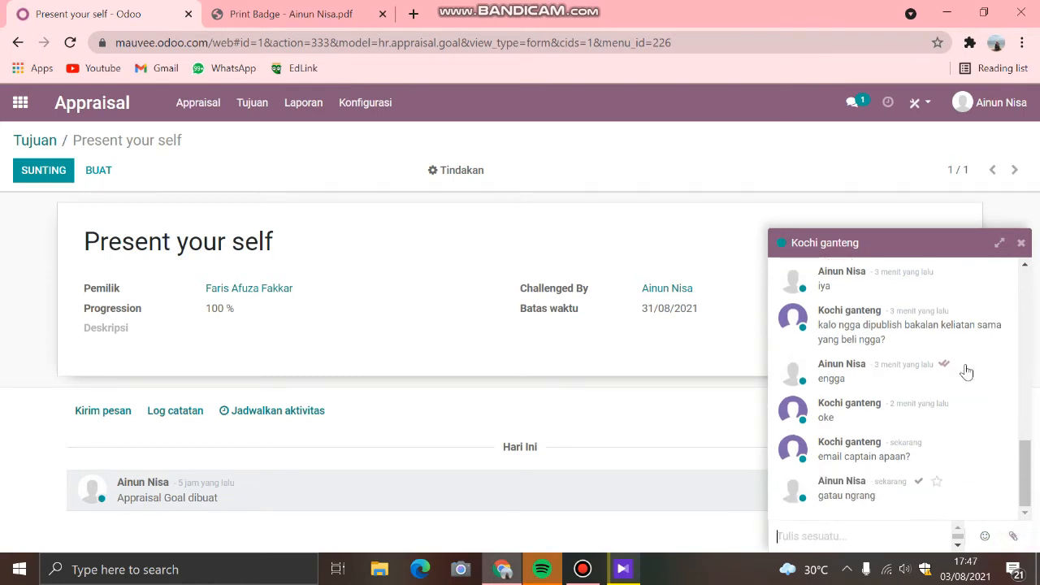
click(1021, 244)
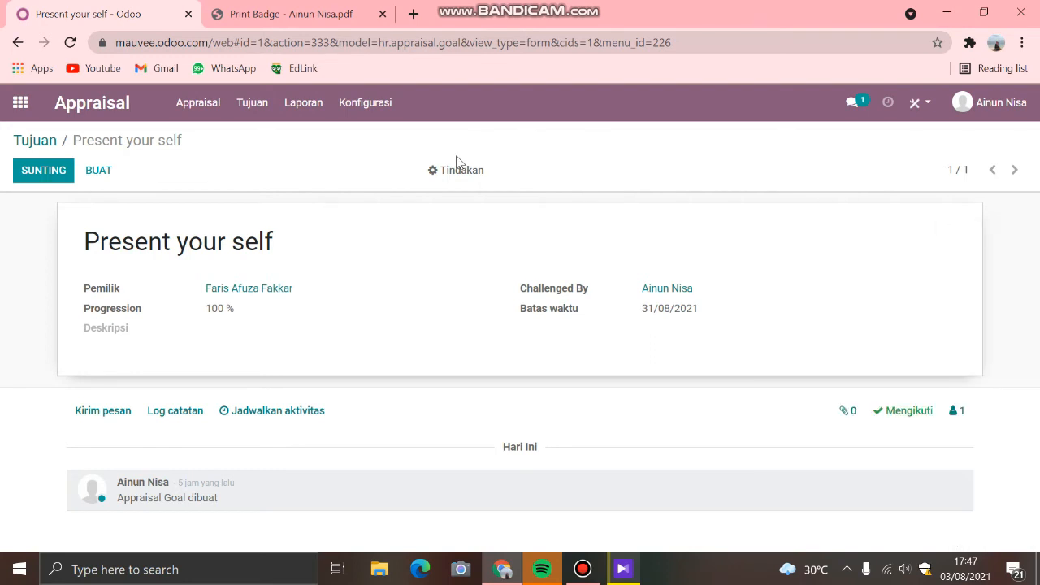
Step: View the Analisis Penilaian report's Gantt chart by month and by year, checking the Produksi department's appraisal entry, and reload the report
click(294, 110)
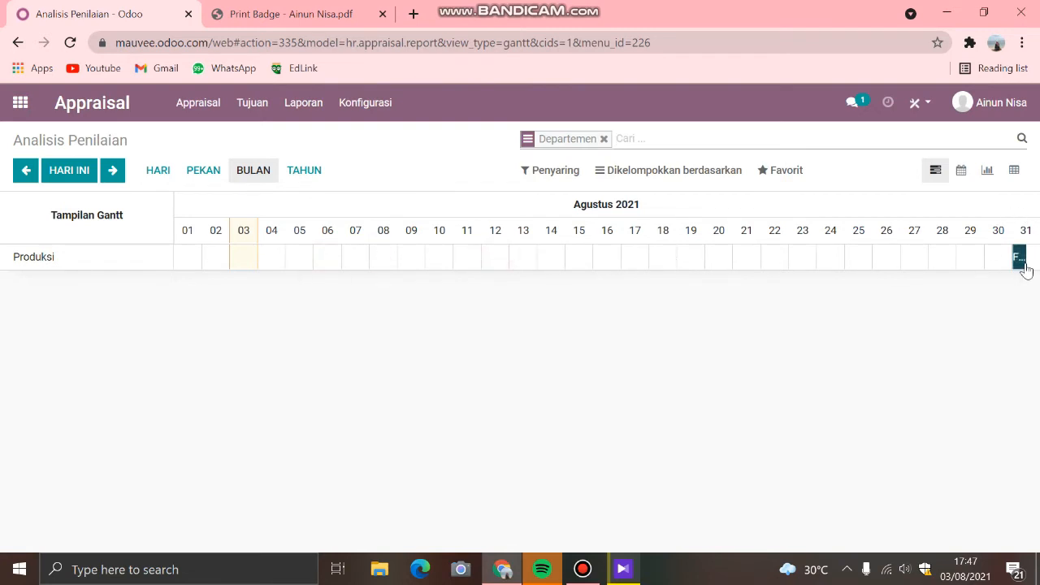
mouse_move(1026, 271)
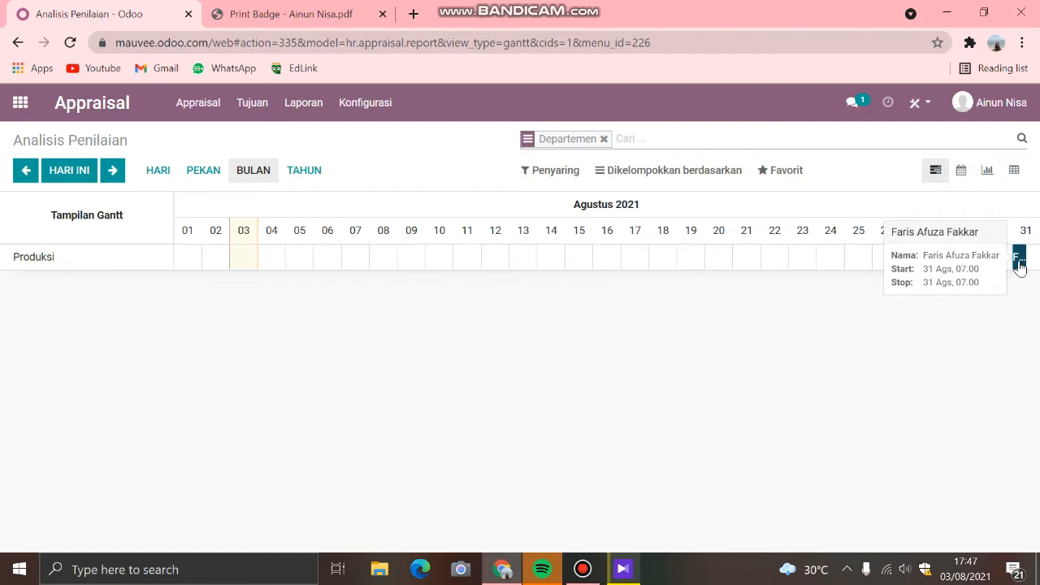
click(300, 173)
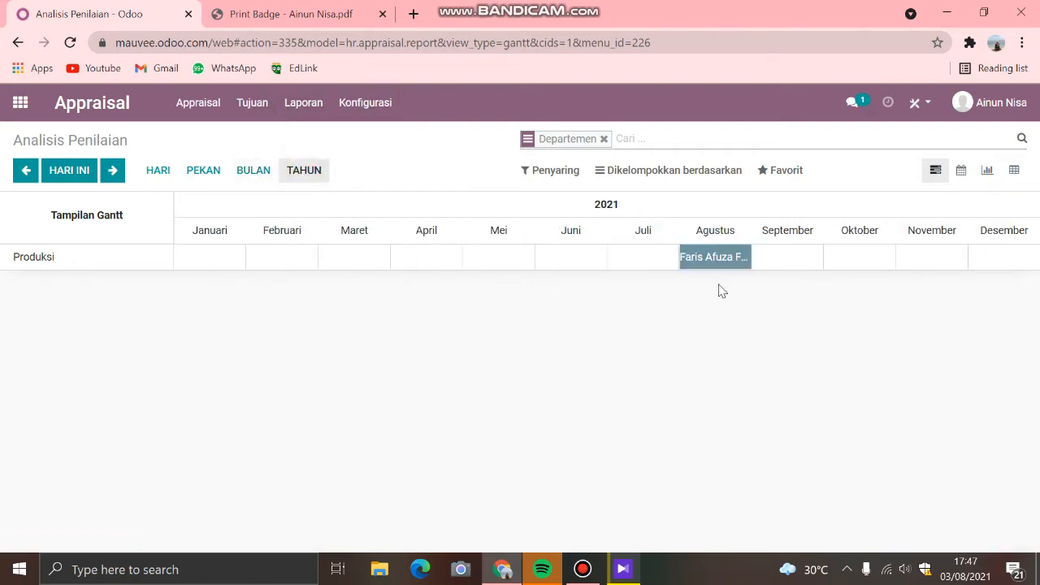
mouse_move(730, 264)
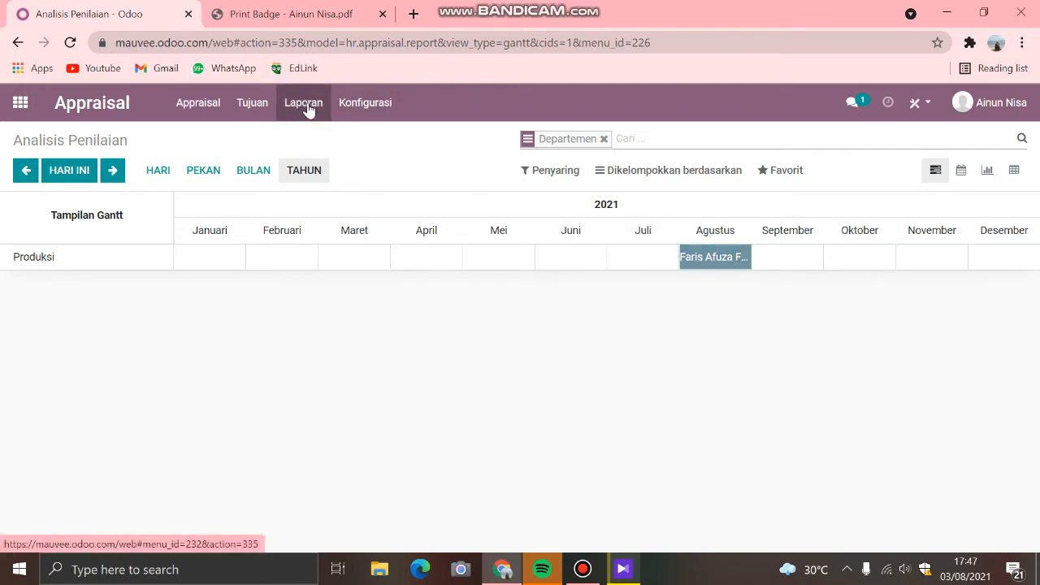
click(362, 108)
click(310, 105)
click(360, 107)
click(360, 108)
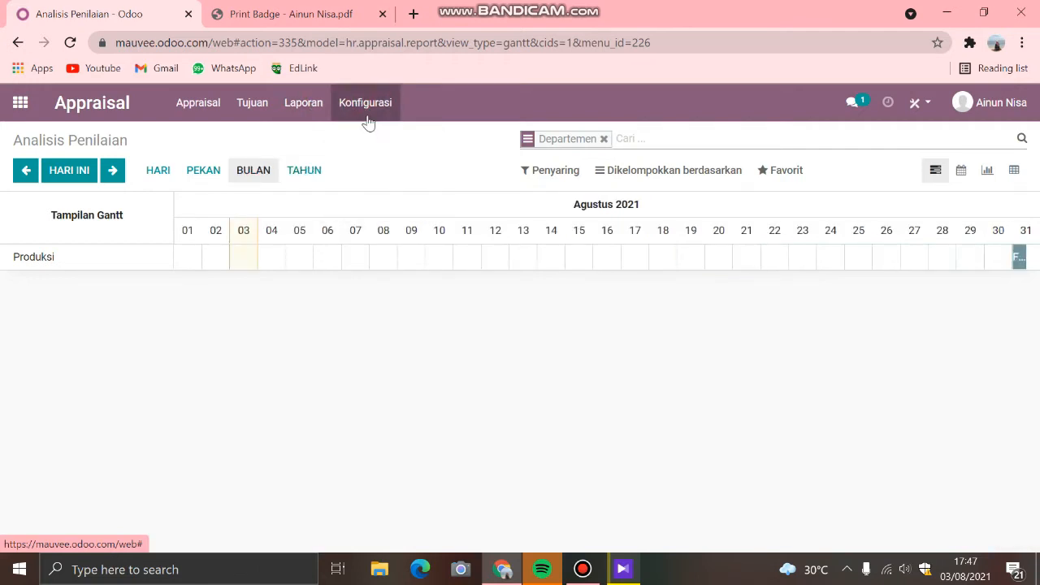
Step: View the Appraisal app's Pengaturan settings and the Karyawan employee list in its configuration
click(364, 109)
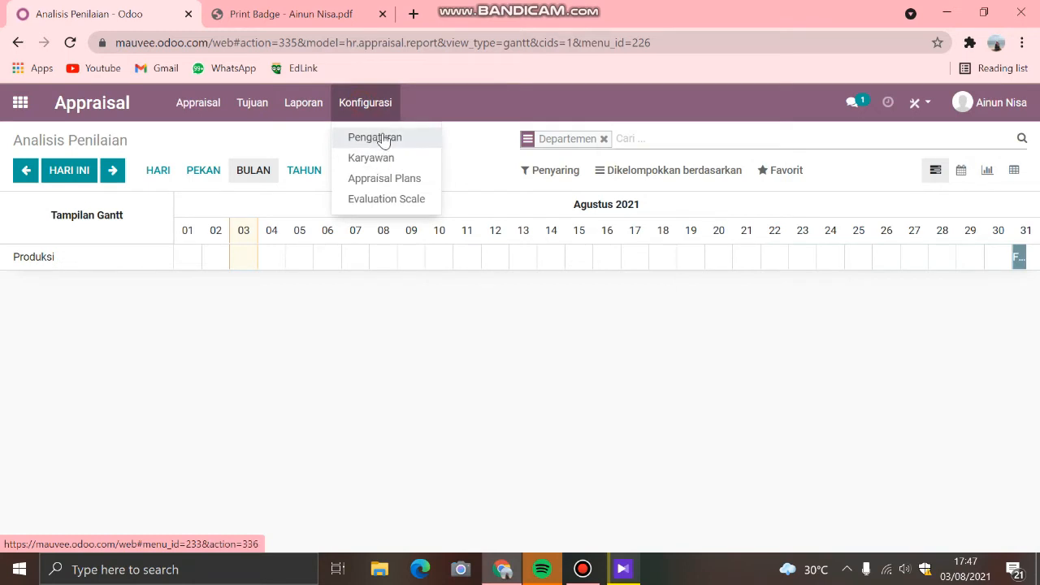
click(375, 138)
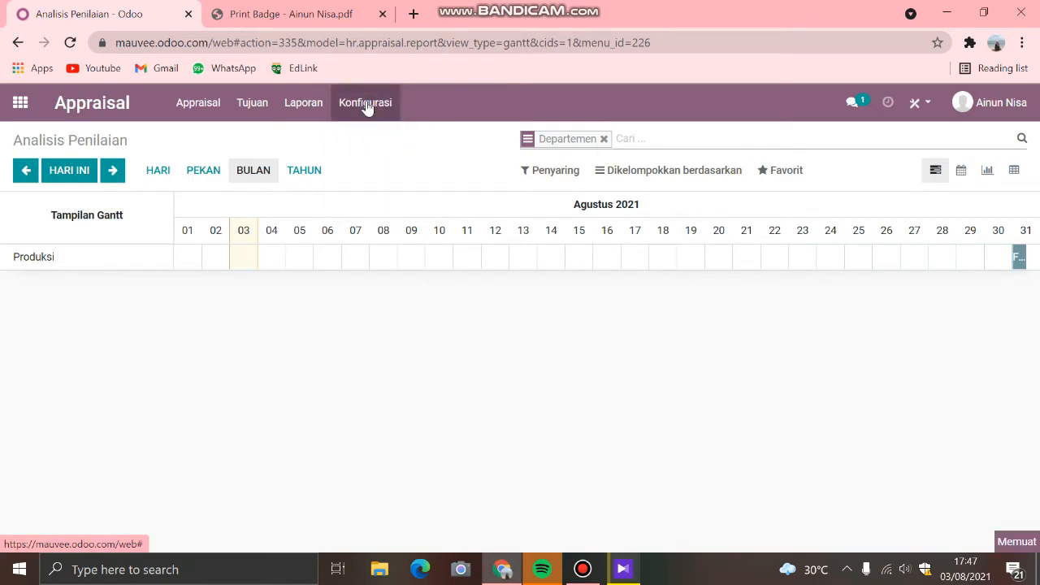
click(367, 107)
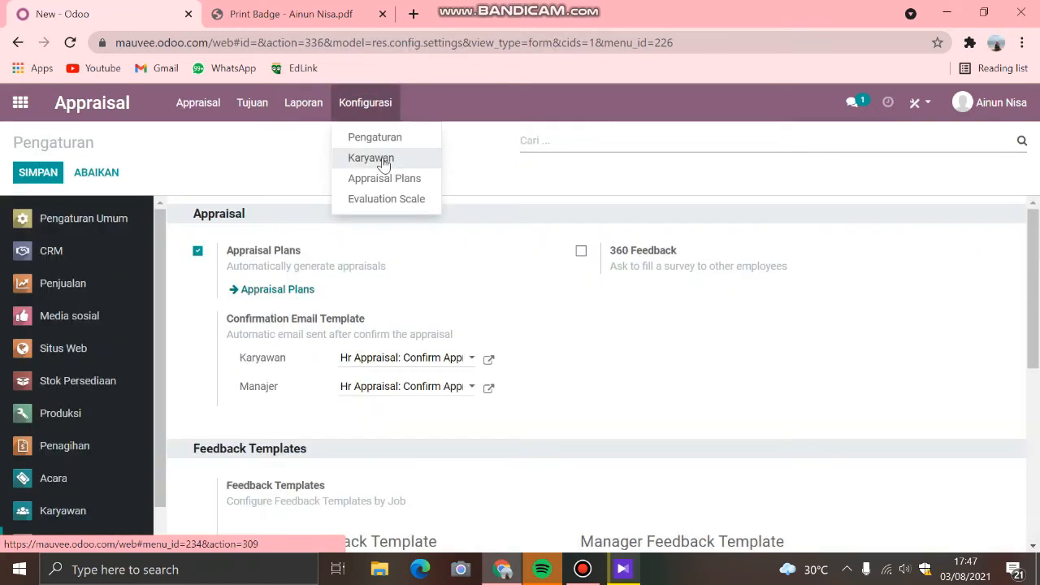
click(382, 161)
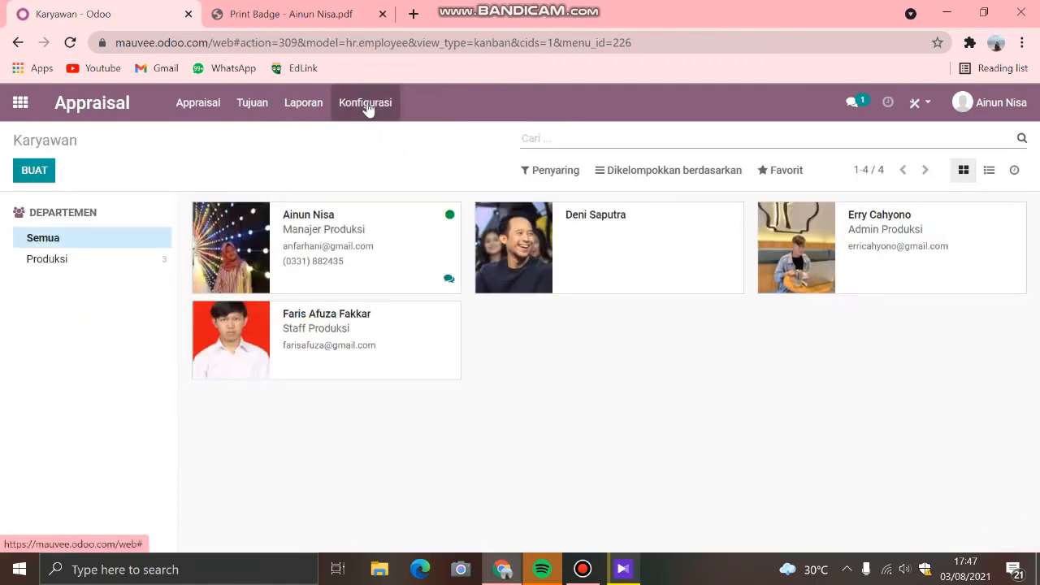
Step: Start a new line in the Appraisal Plans configuration, dismiss the chat popup, and view the Evaluation Scale list
click(366, 104)
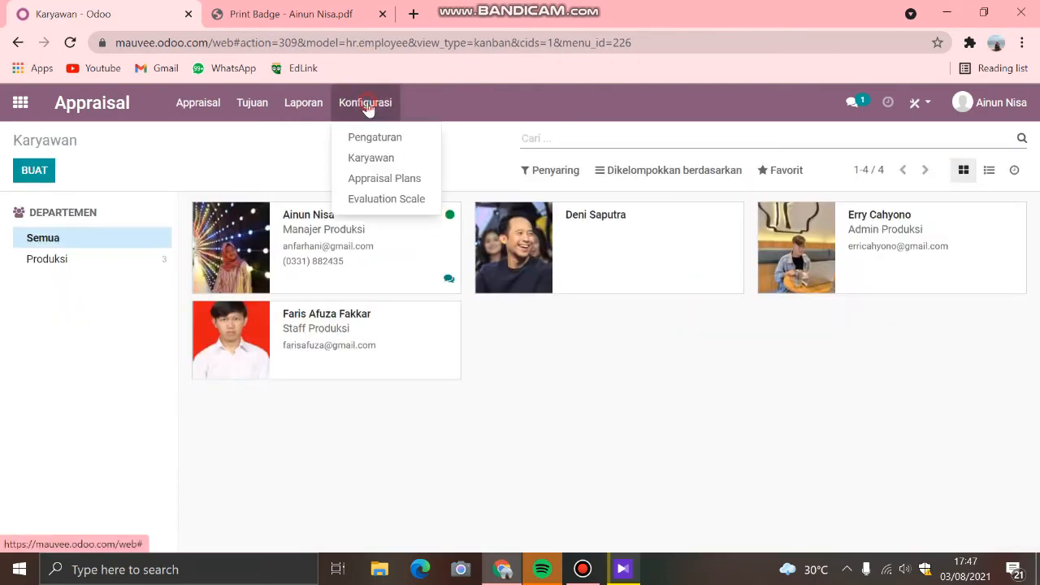
click(398, 178)
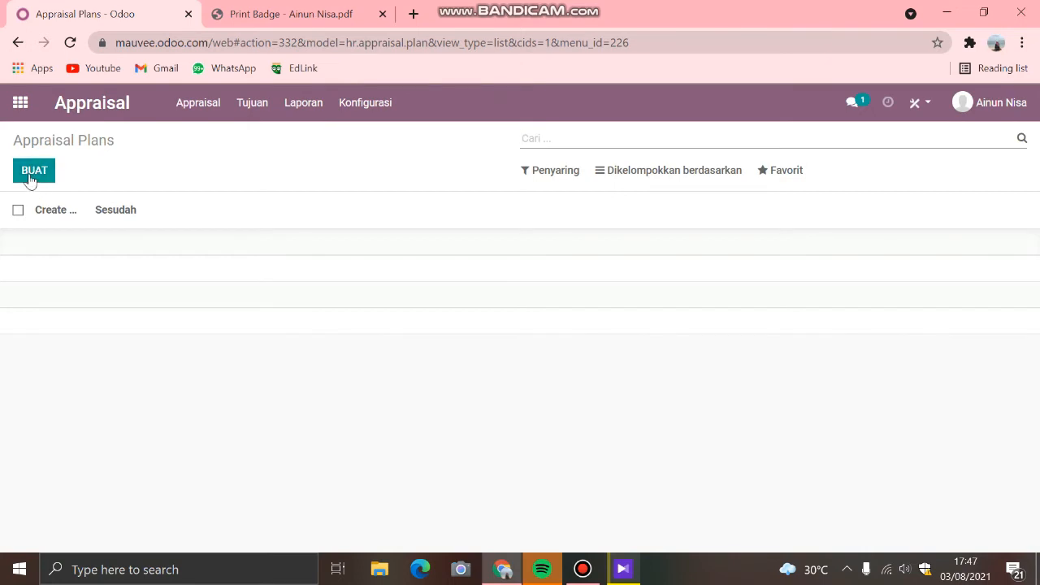
click(31, 169)
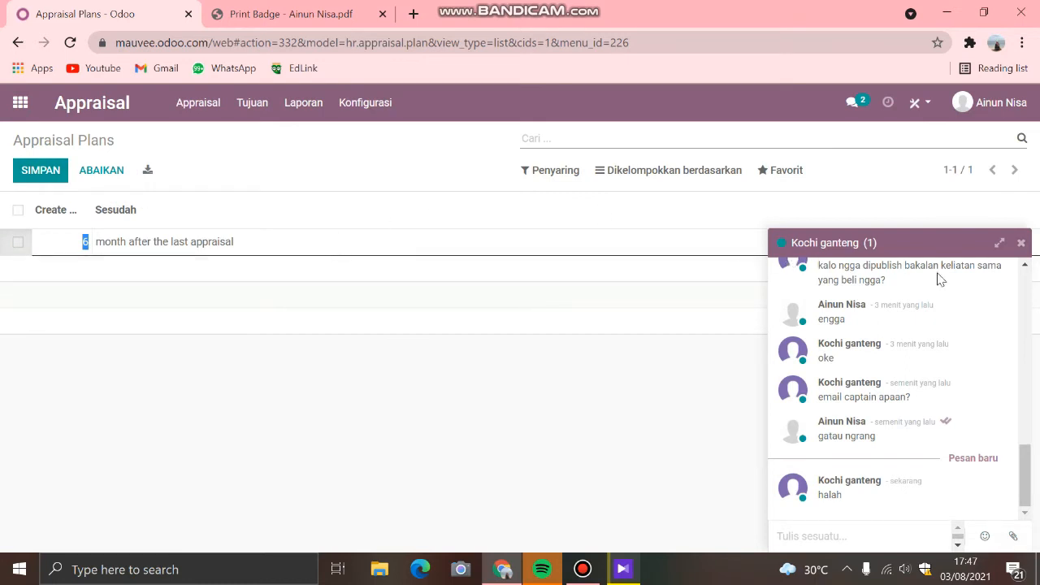
click(1021, 245)
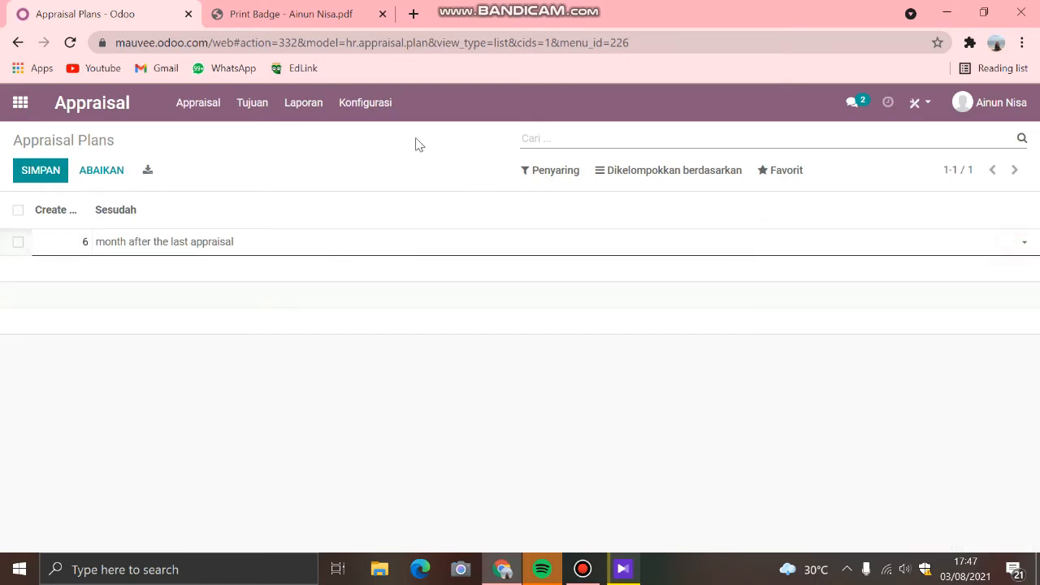
click(366, 104)
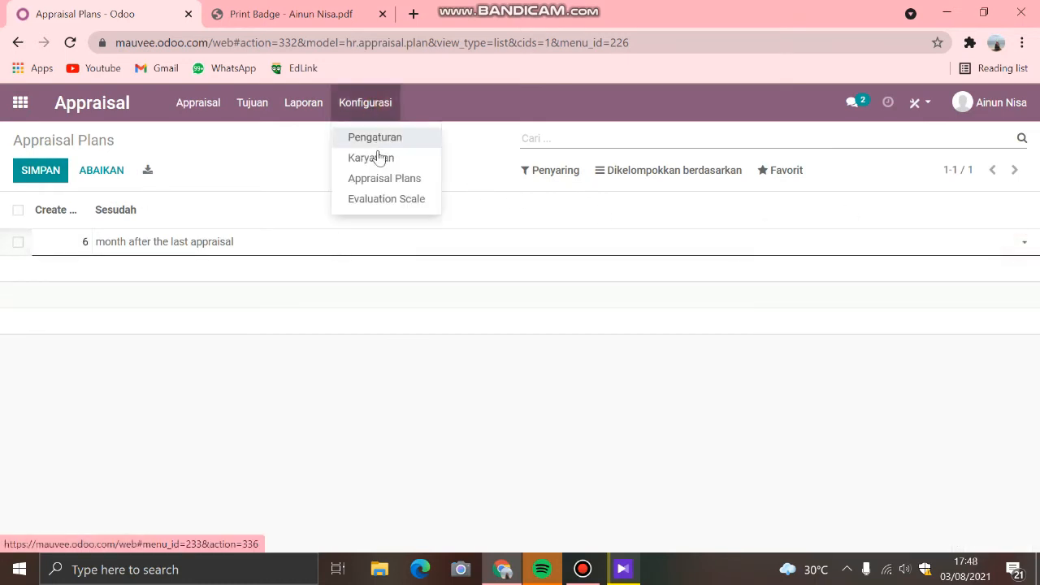
click(376, 201)
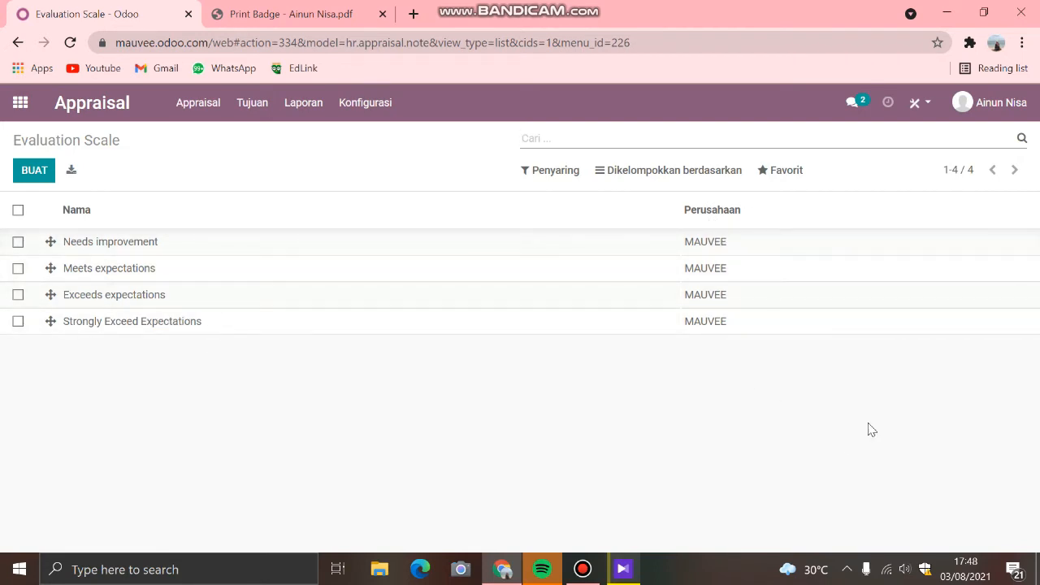
Step: Switch to the Acara app and view its events as a calendar, a list and a Gantt chart
click(20, 103)
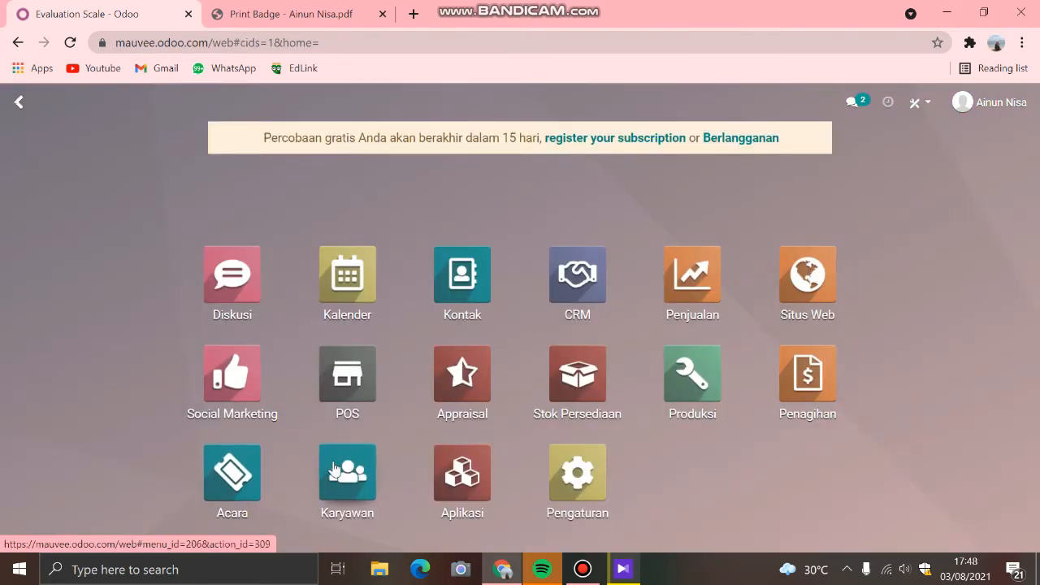
click(221, 477)
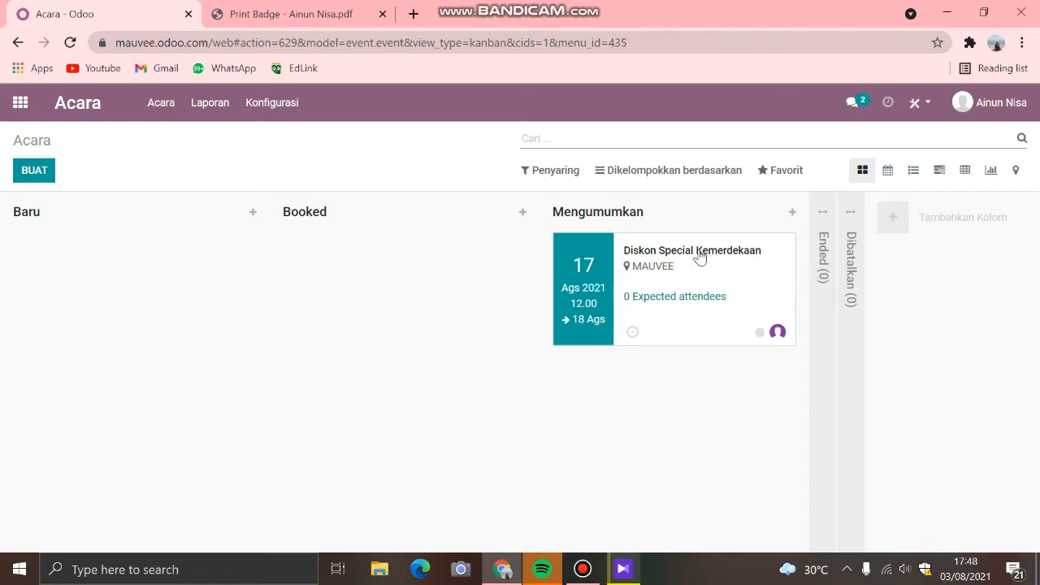
click(887, 172)
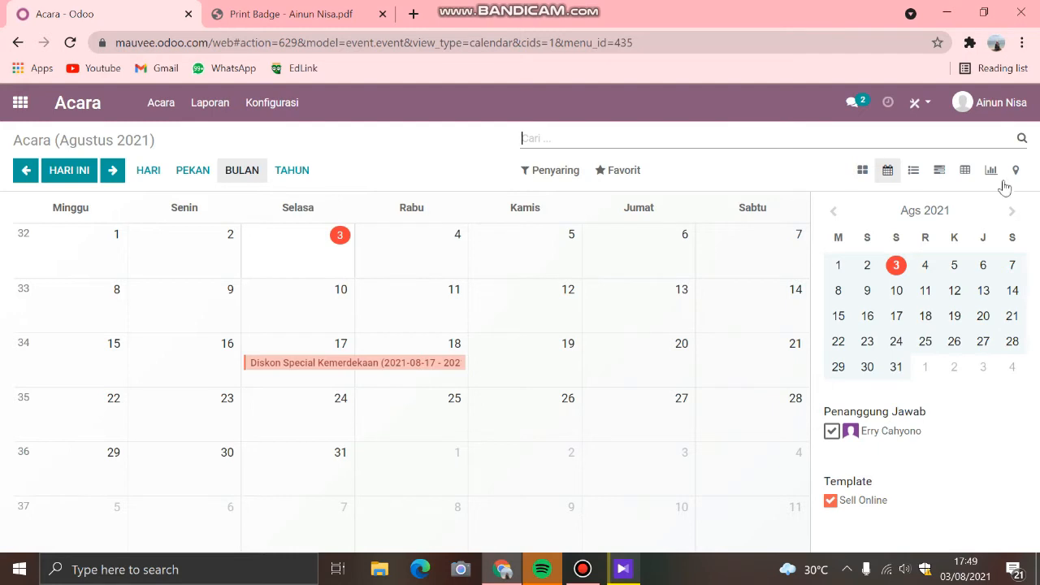
click(913, 173)
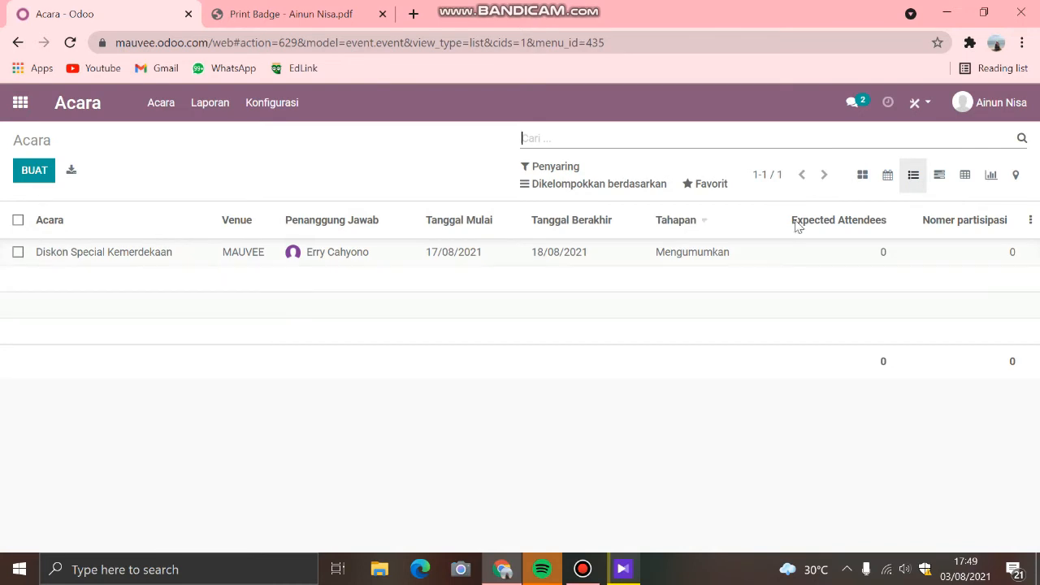
click(936, 175)
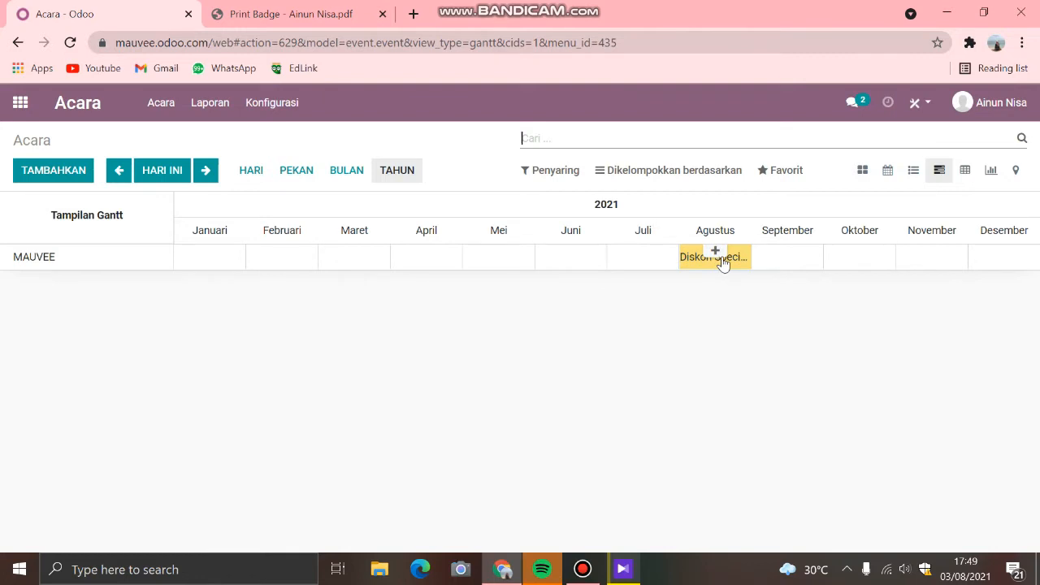
mouse_move(690, 265)
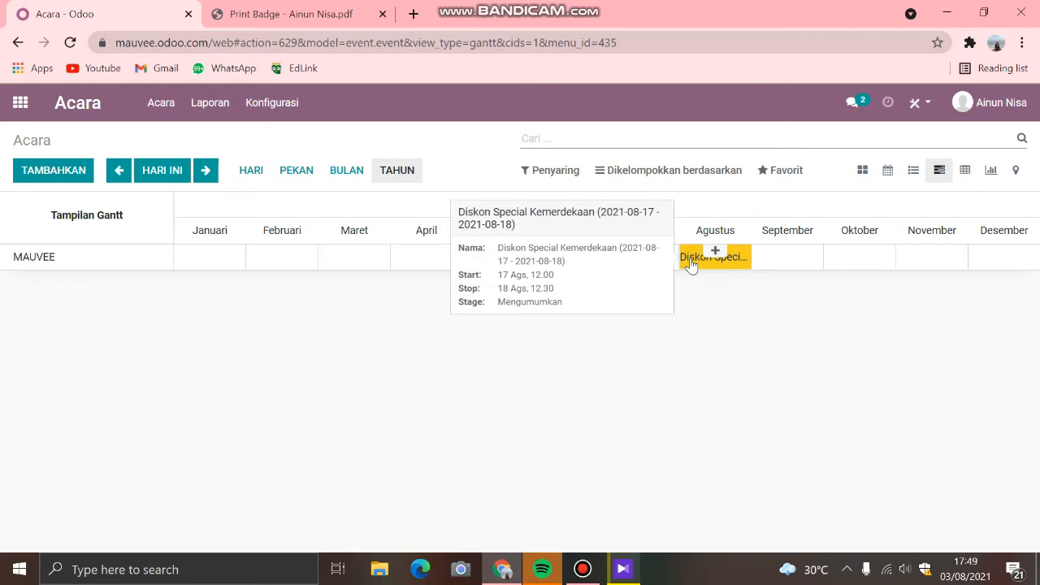
Step: View the Acara events as a pivot table, a graph and a map, examining the map at closer range
click(966, 170)
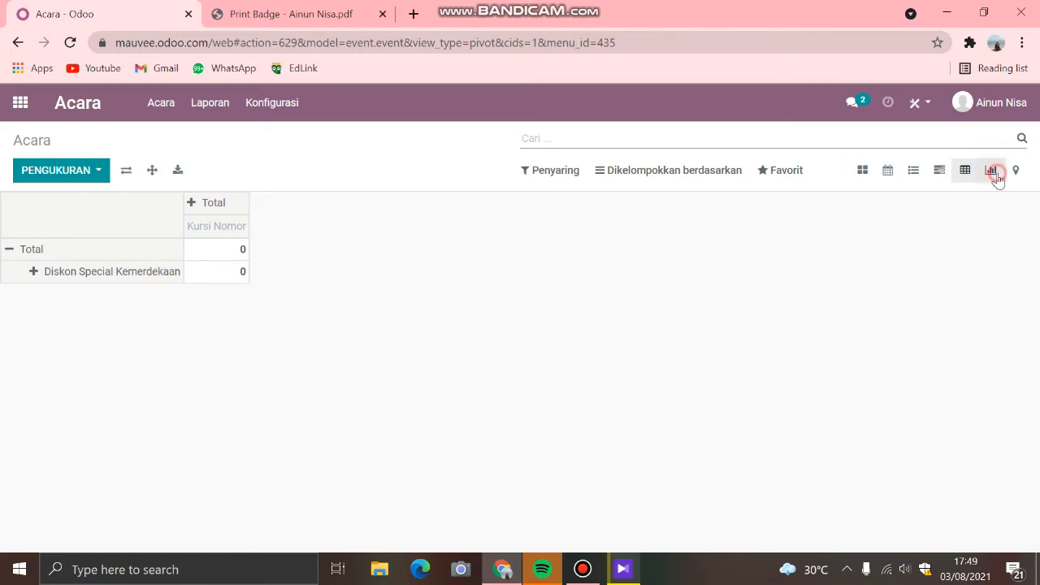
click(991, 171)
click(992, 174)
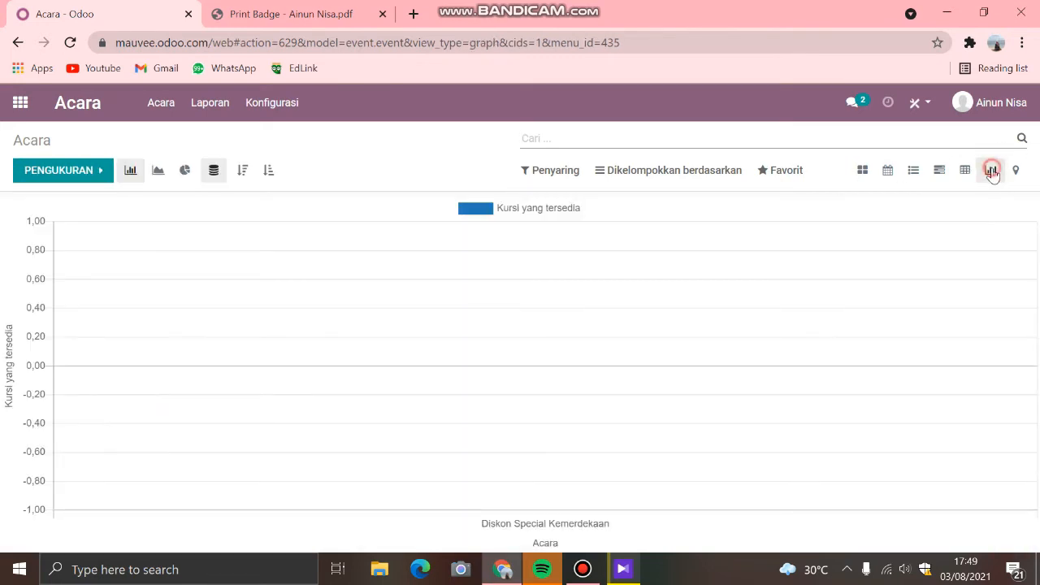
click(1015, 171)
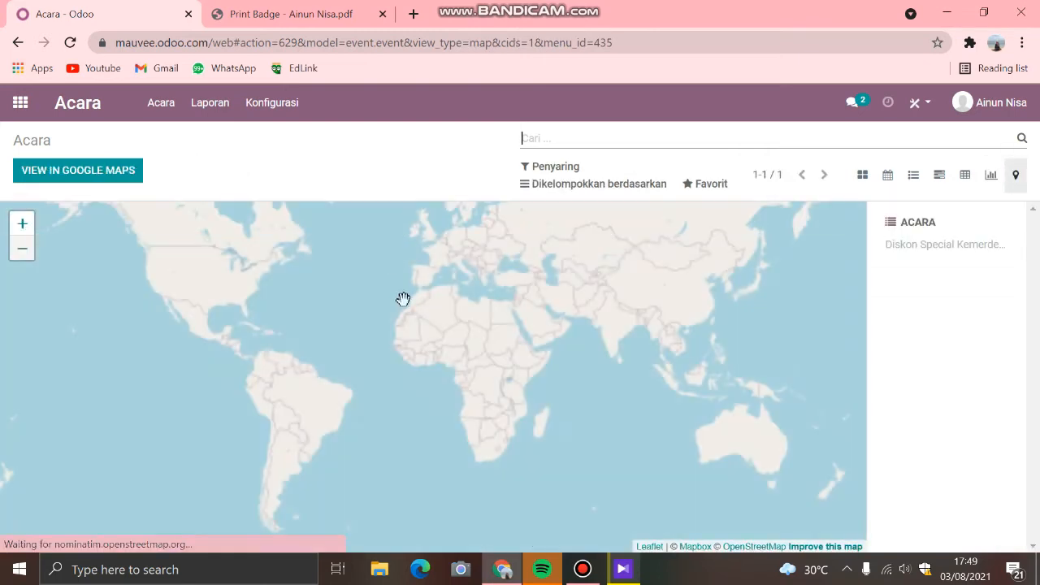
scroll(531, 350, up, 2)
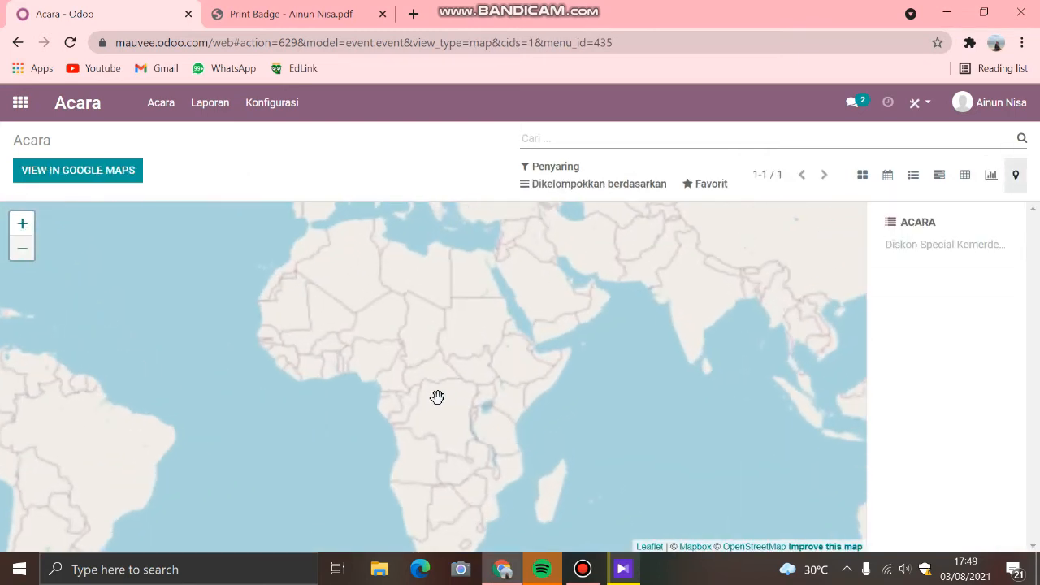
scroll(436, 399, down, 2)
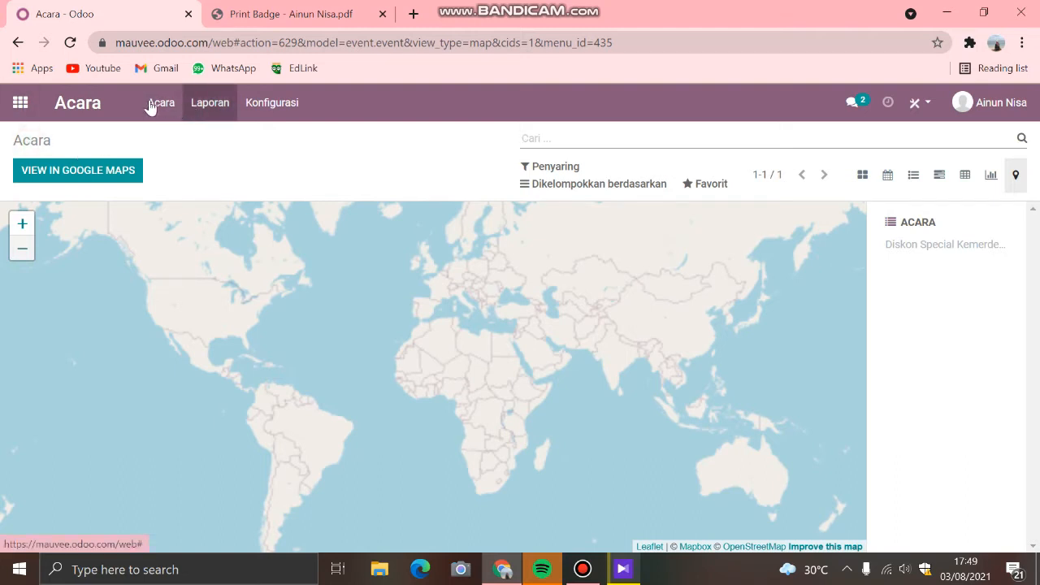
Step: View the Acara app's event report and its Peserta report
click(208, 107)
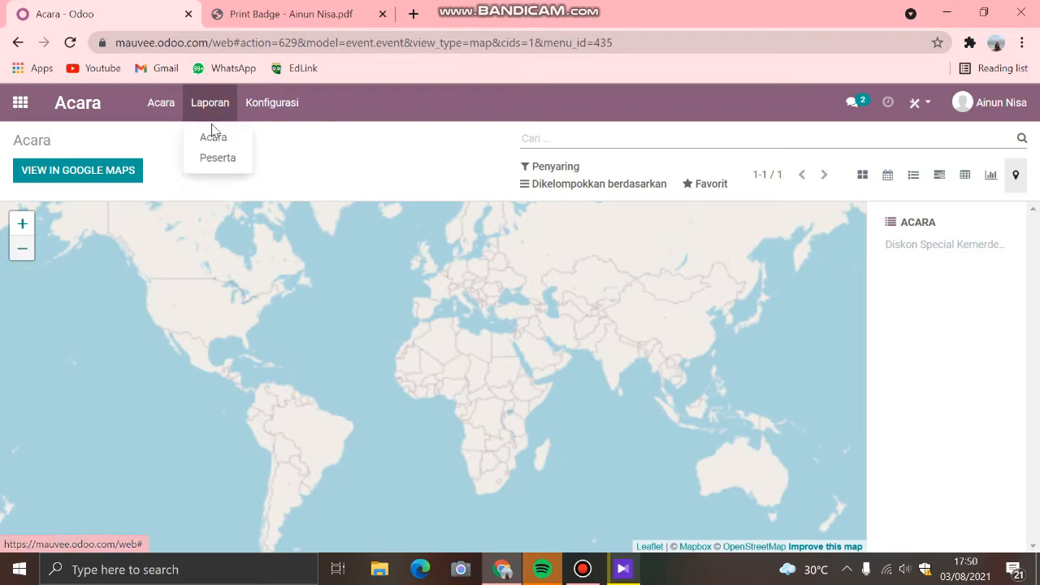
click(212, 136)
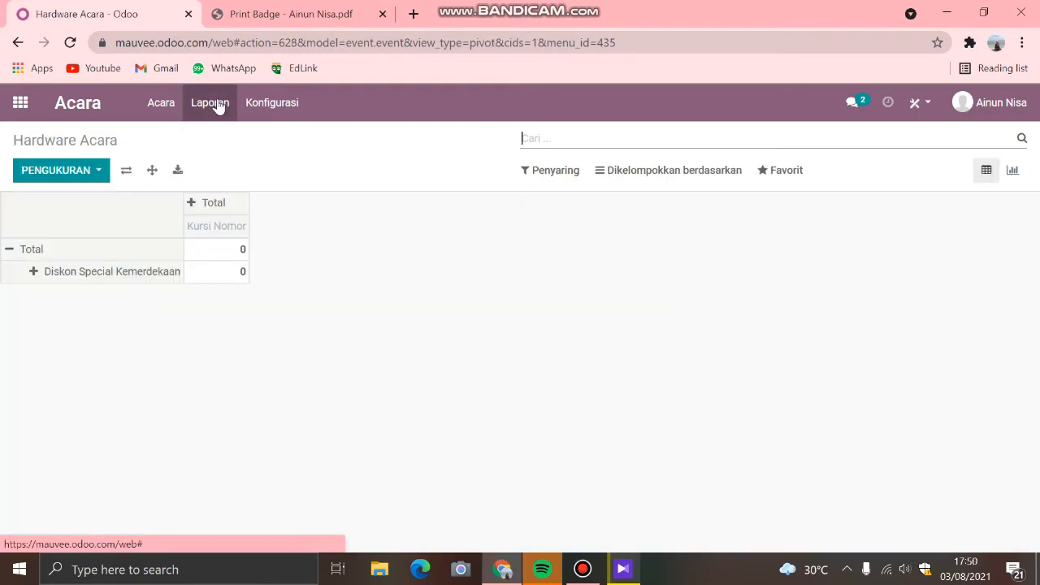
click(216, 104)
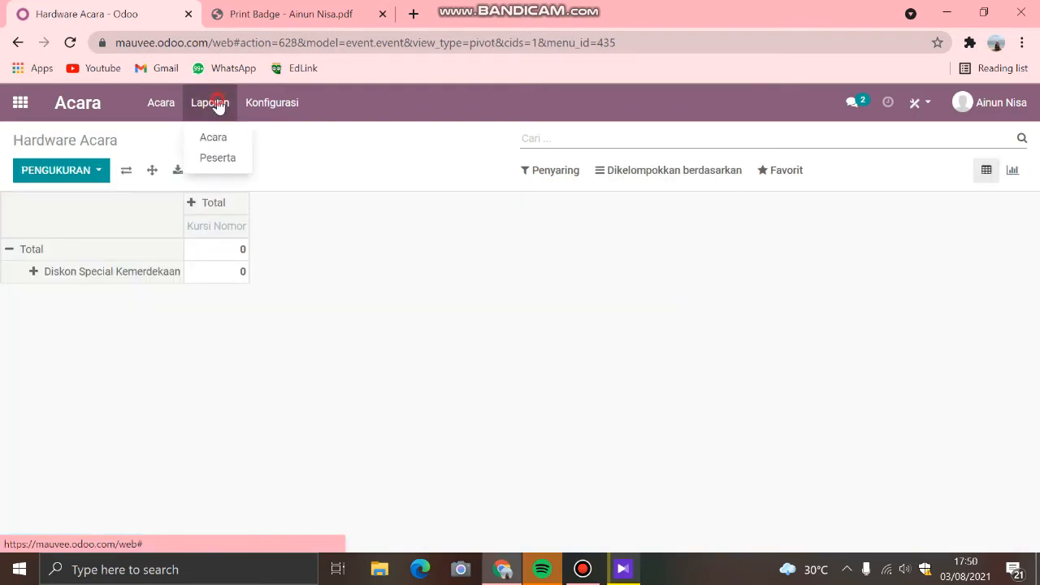
click(209, 157)
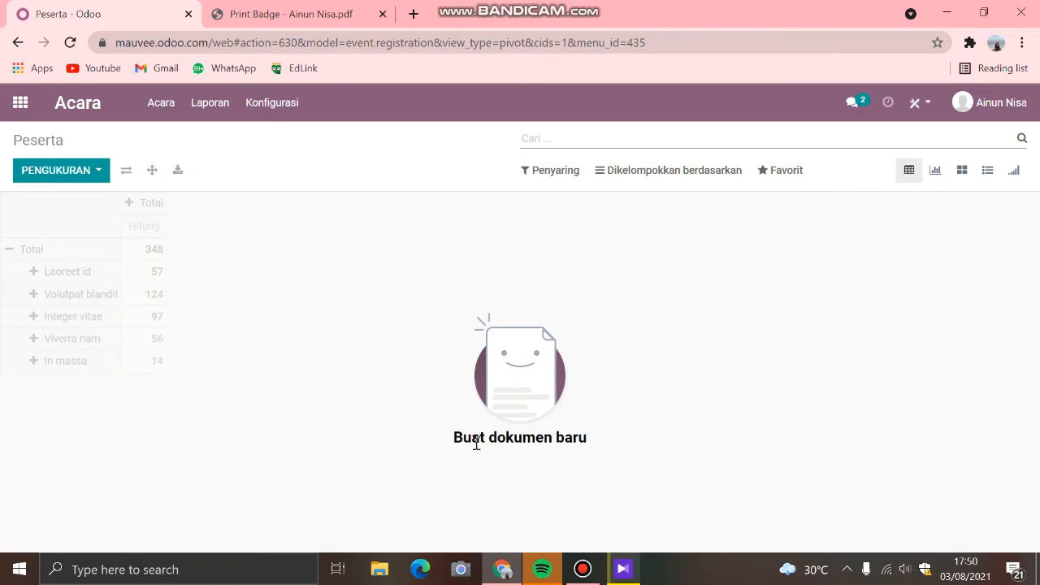
Step: View the Event Templates and Event Stages lists in the Acara app's configuration
click(291, 110)
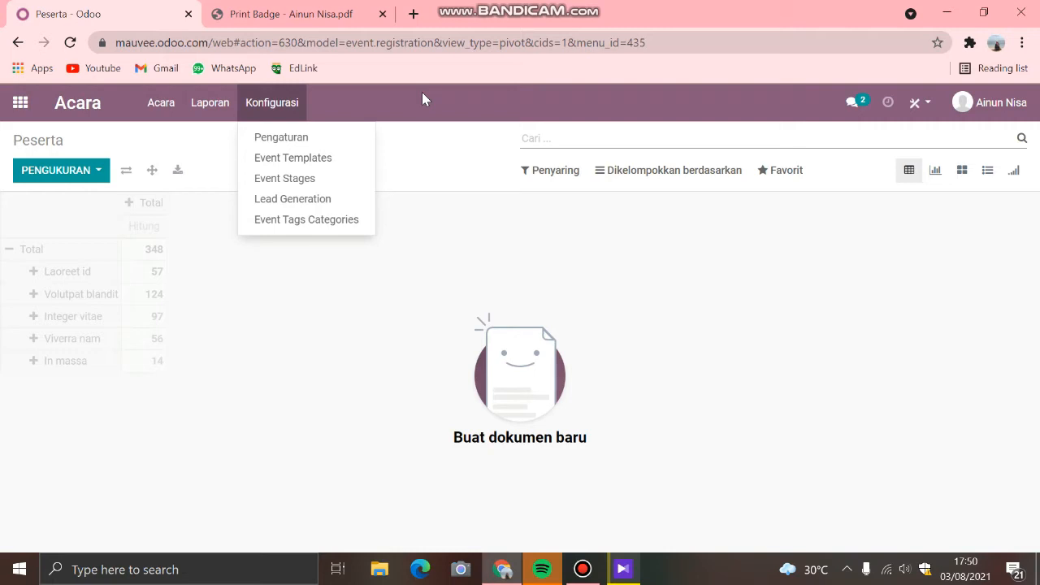
click(316, 171)
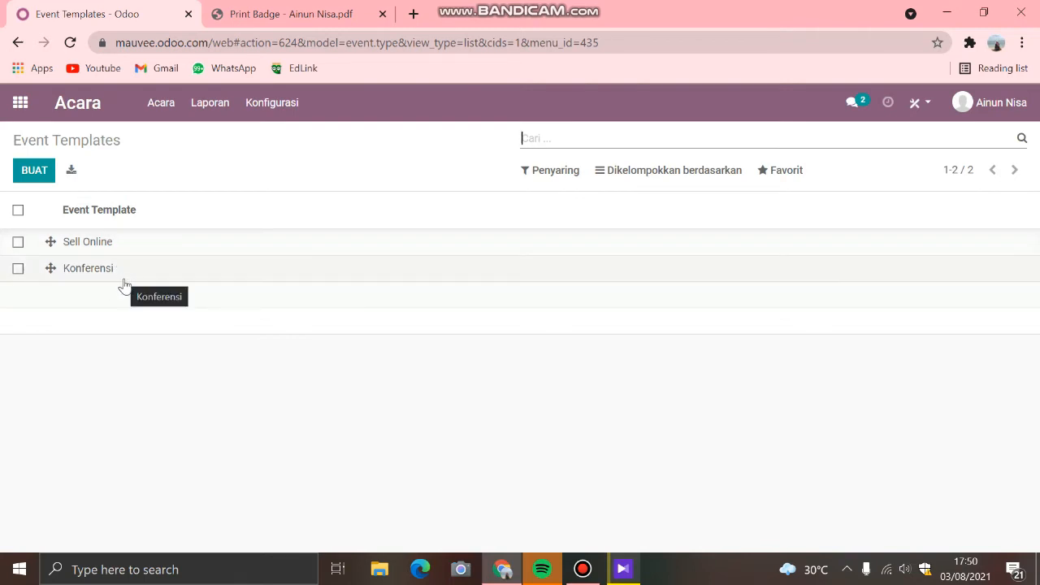
click(270, 104)
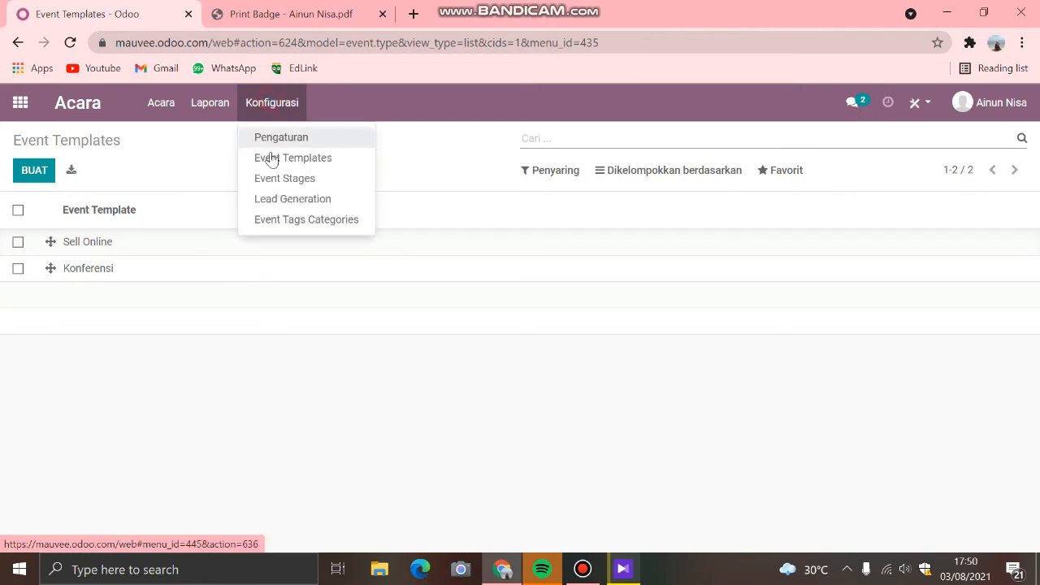
click(281, 179)
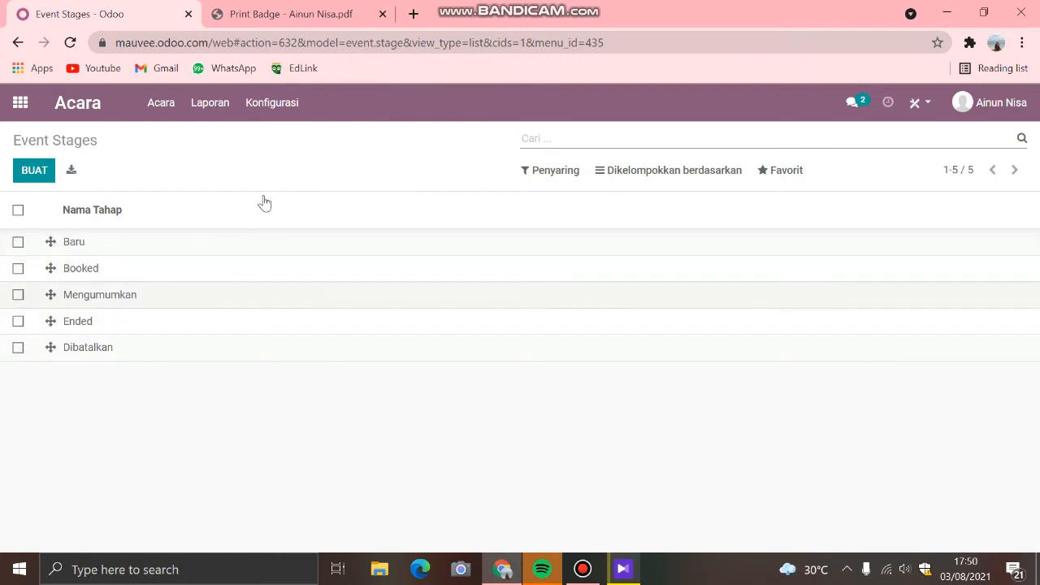
Step: View the Lead Generation rules and Event Tags Categories in the Acara app's configuration
click(288, 106)
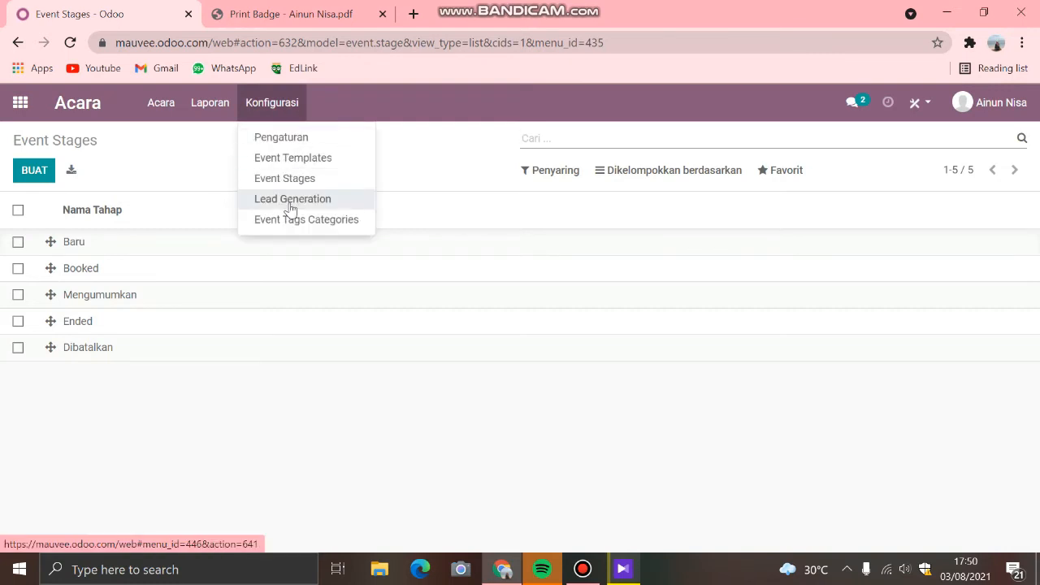
click(291, 209)
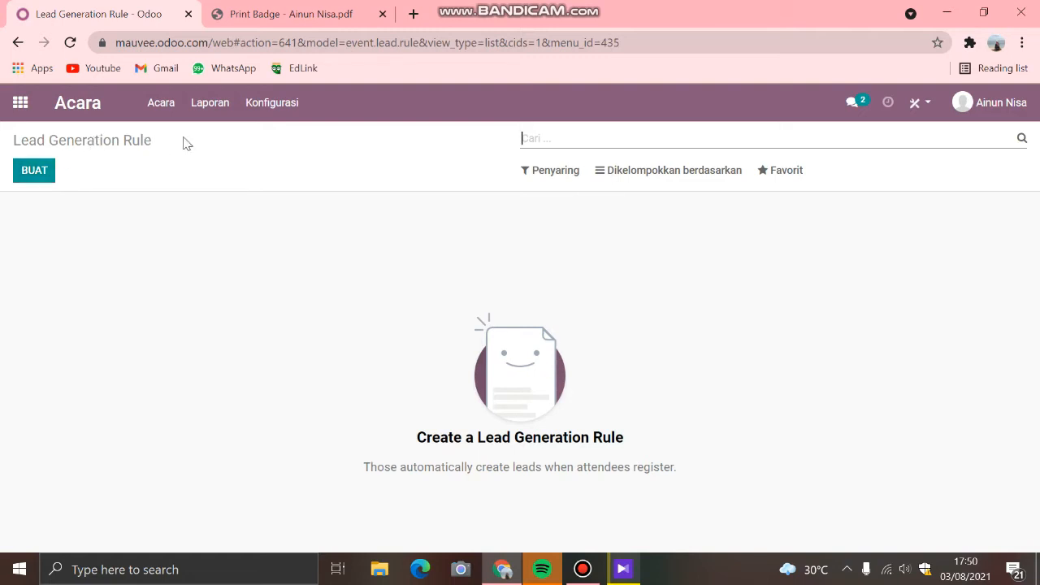
click(285, 106)
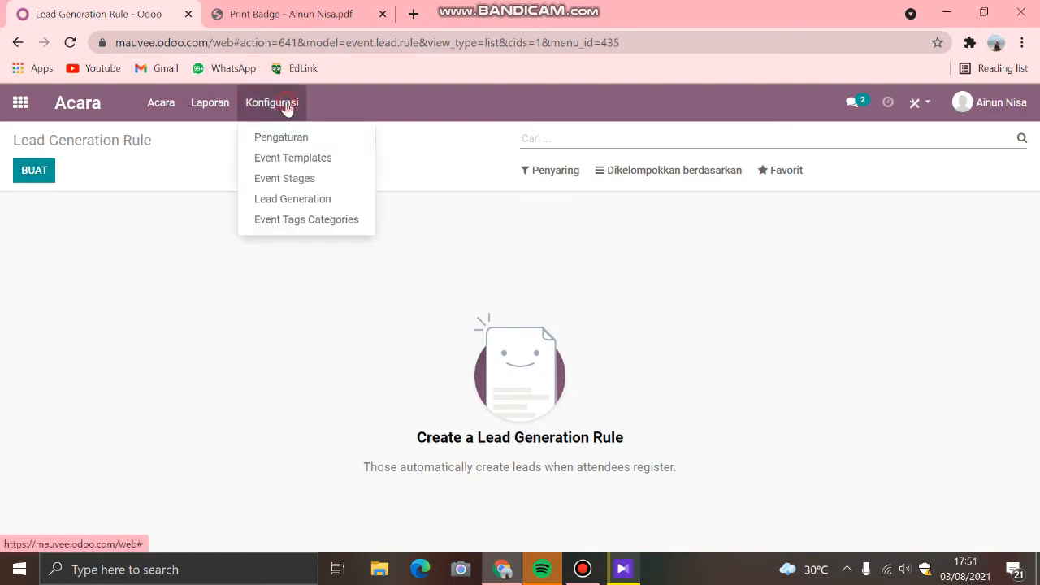
click(288, 221)
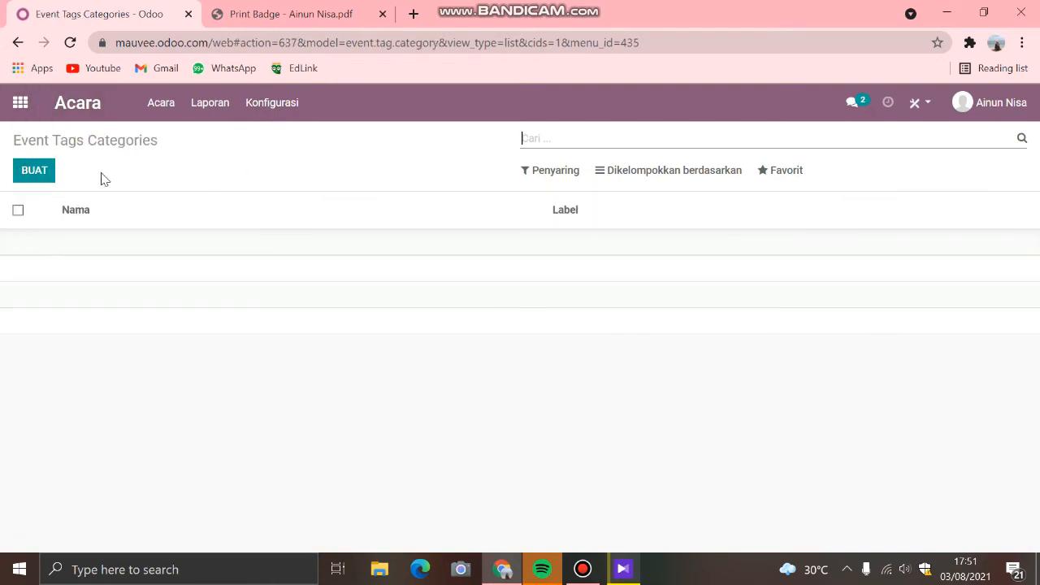
Step: Leave the Acara app and open the Aplikasi app
click(12, 111)
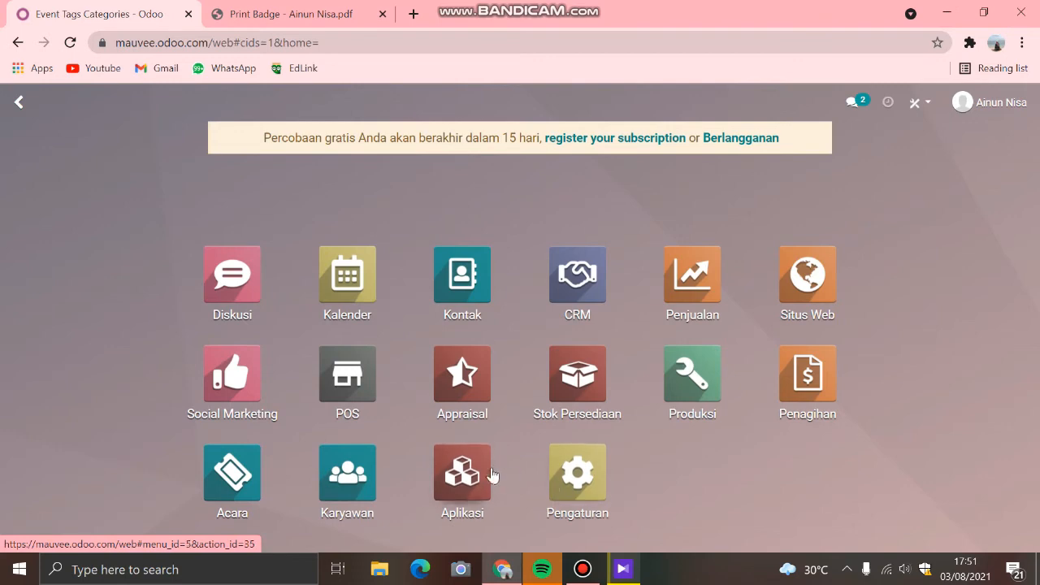
click(465, 476)
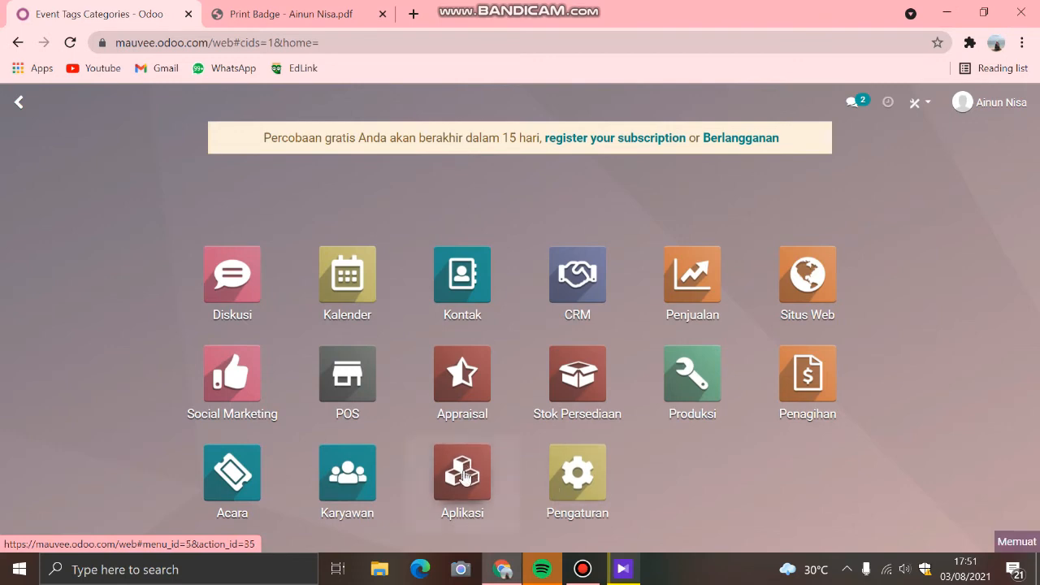
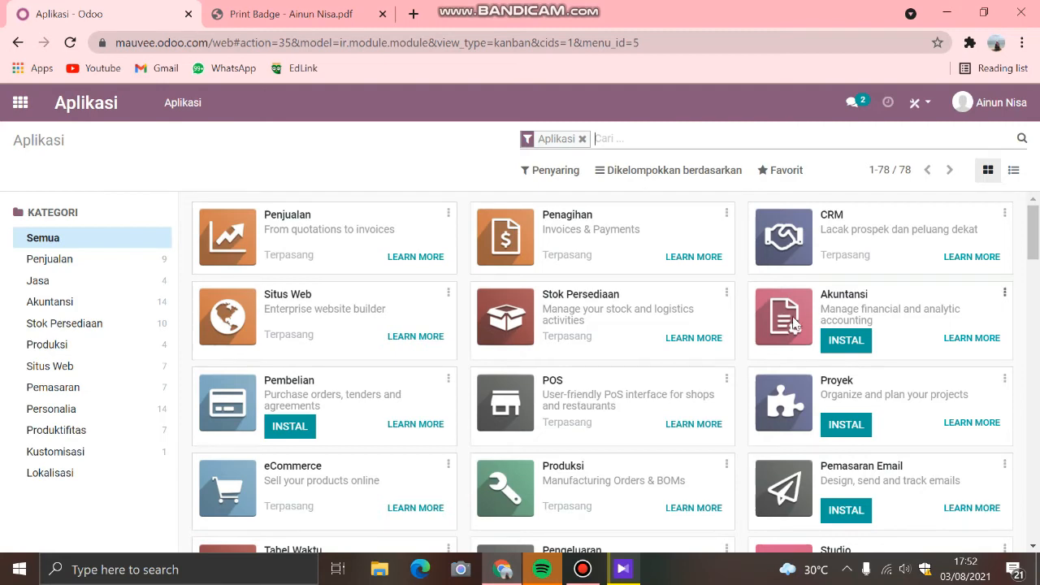
Step: Look through the full catalogue of installed and available apps in Aplikasi, from Penjualan down to the payment acquirer modules
scroll(808, 379, down, 1)
scroll(809, 380, up, 1)
scroll(313, 427, down, 1)
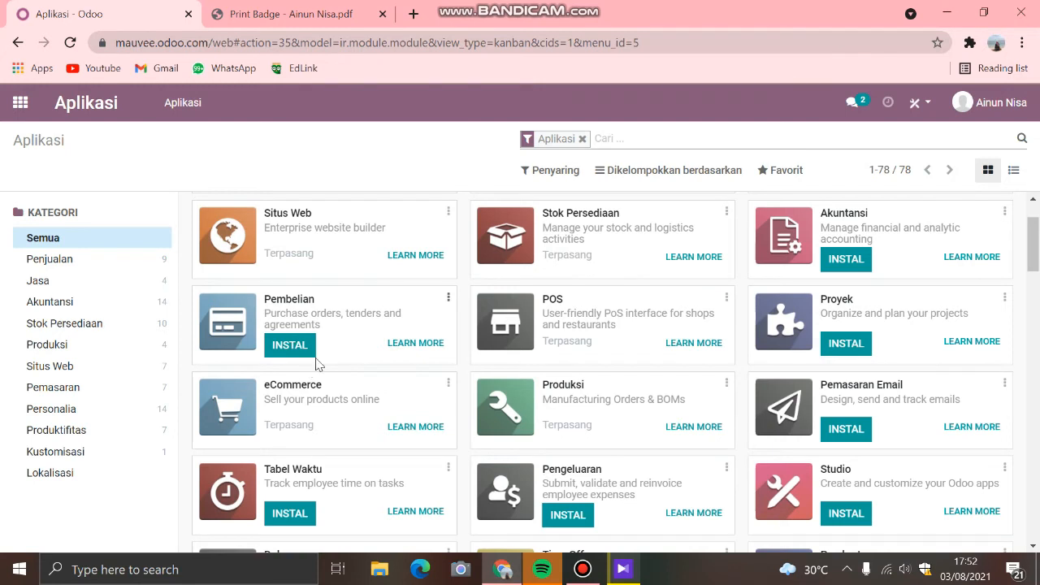
scroll(317, 361, up, 1)
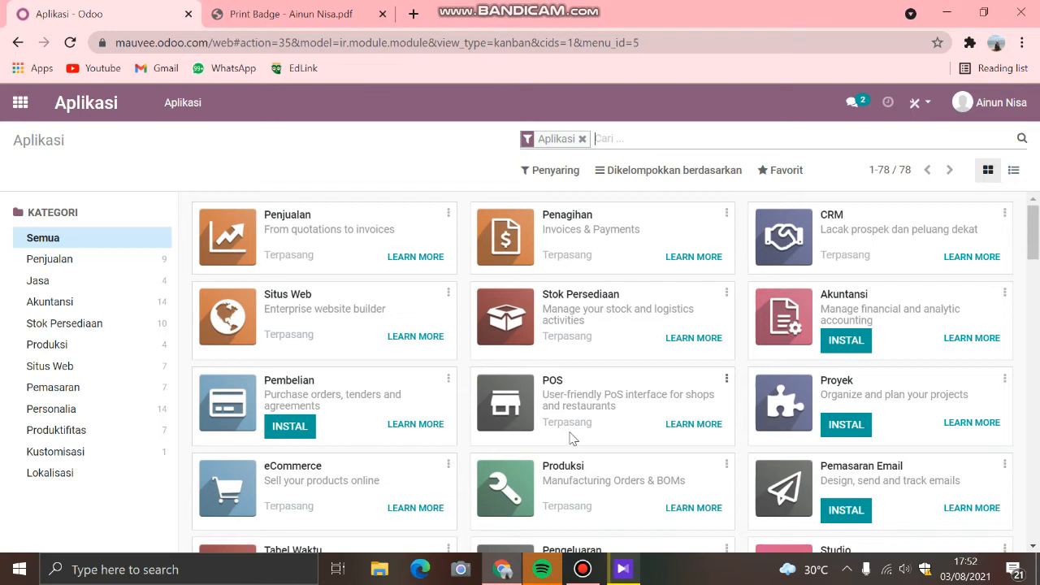
scroll(571, 439, down, 2)
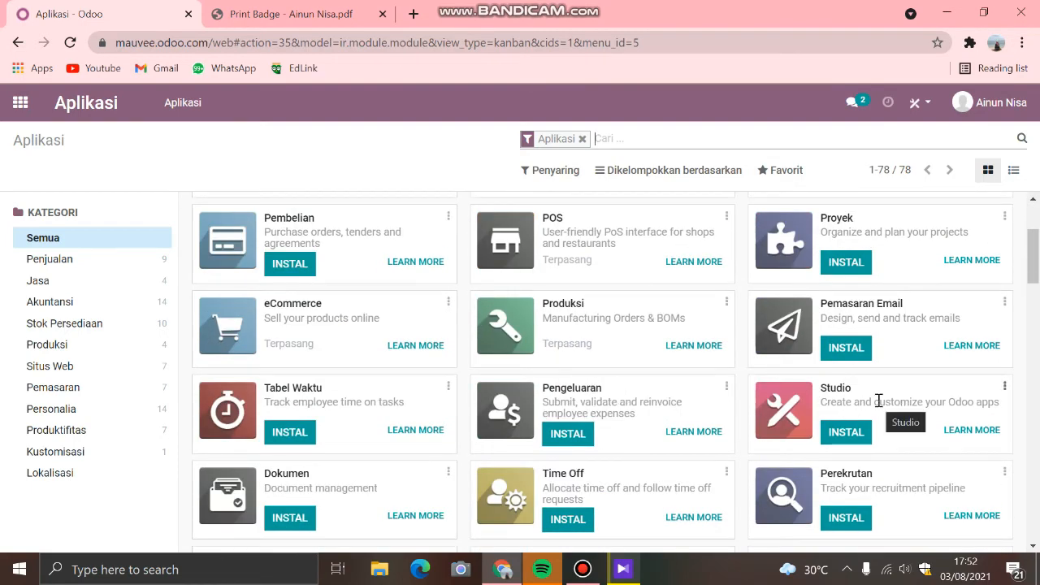
scroll(878, 400, down, 1)
scroll(878, 400, down, 1)
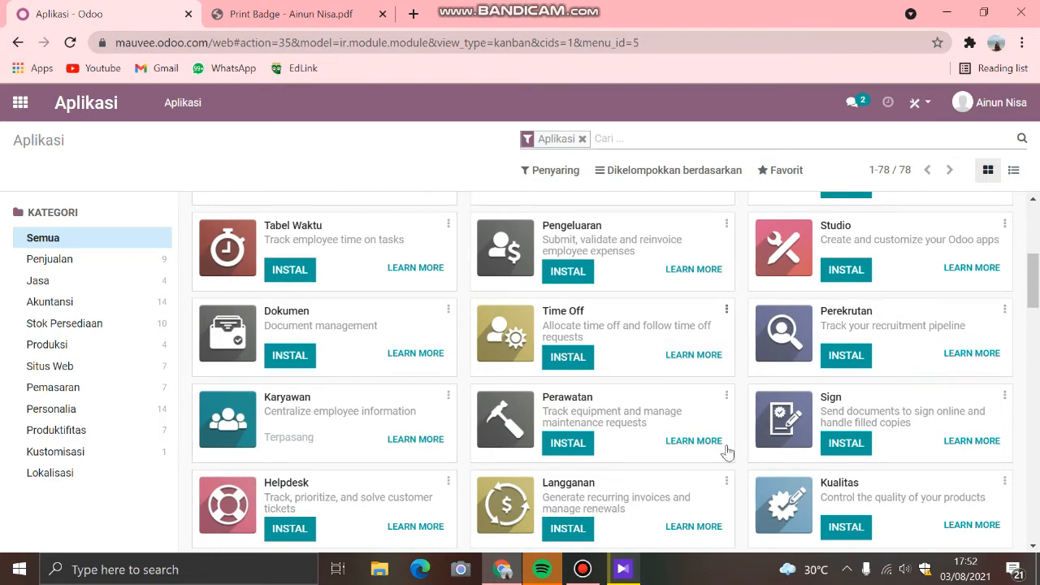
scroll(845, 356, down, 1)
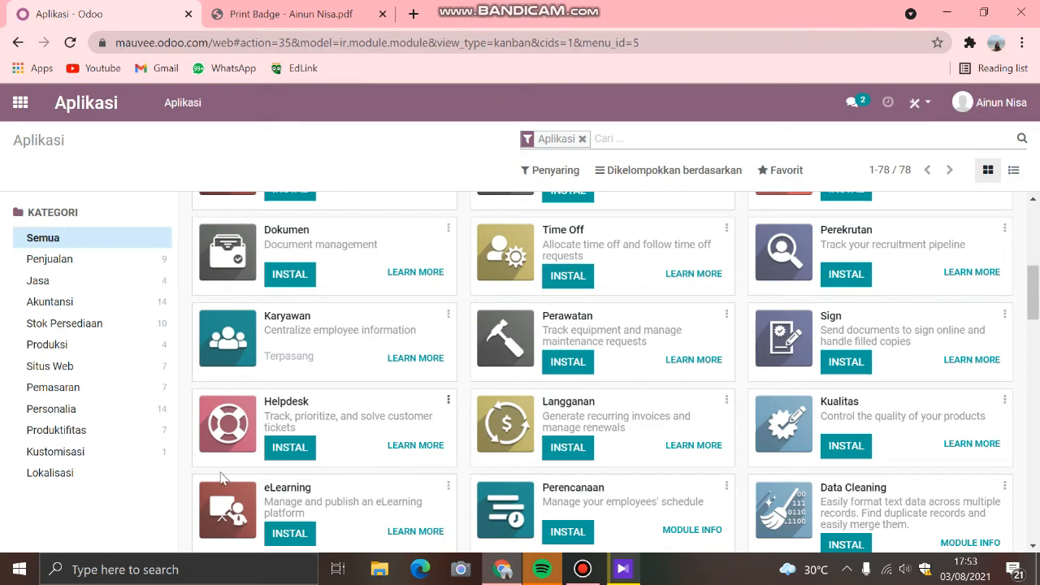
scroll(394, 438, down, 1)
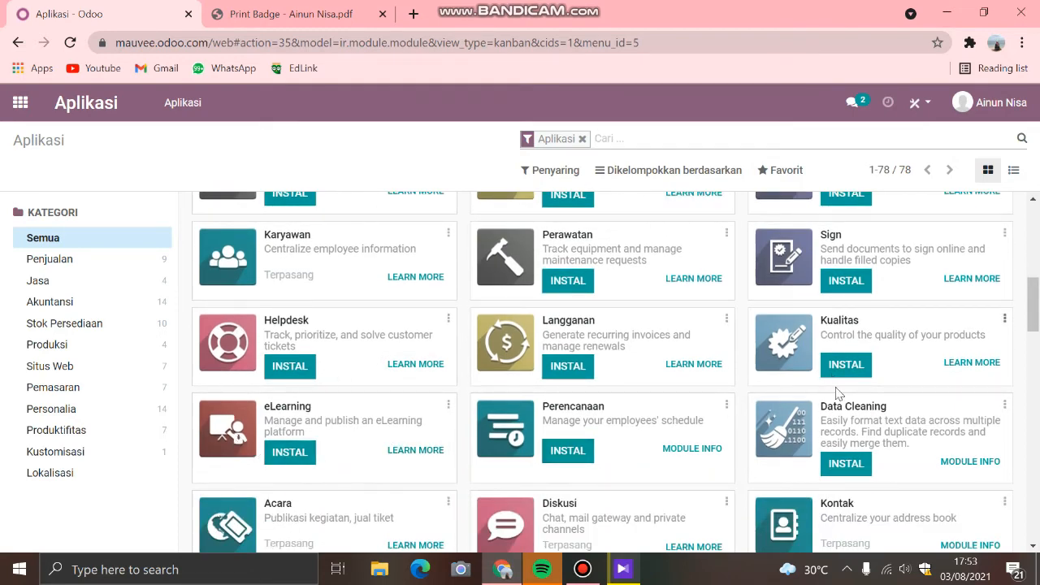
scroll(815, 423, down, 3)
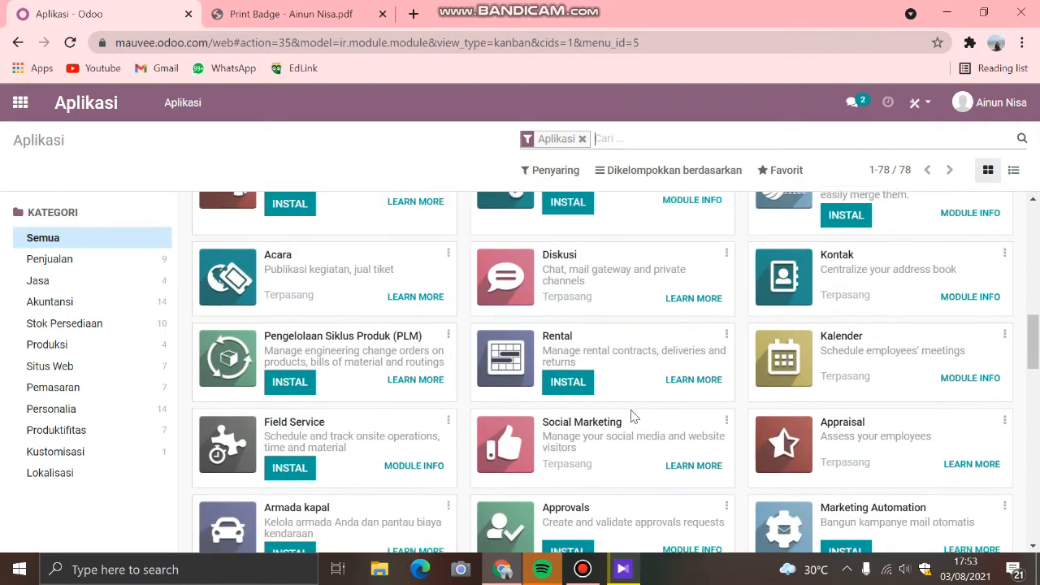
scroll(428, 380, down, 1)
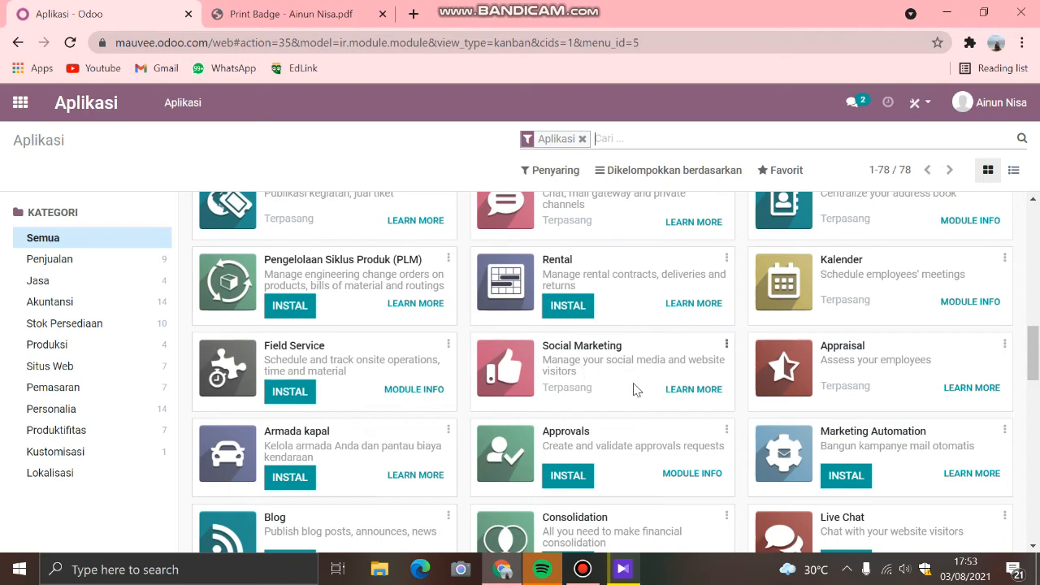
scroll(634, 389, down, 1)
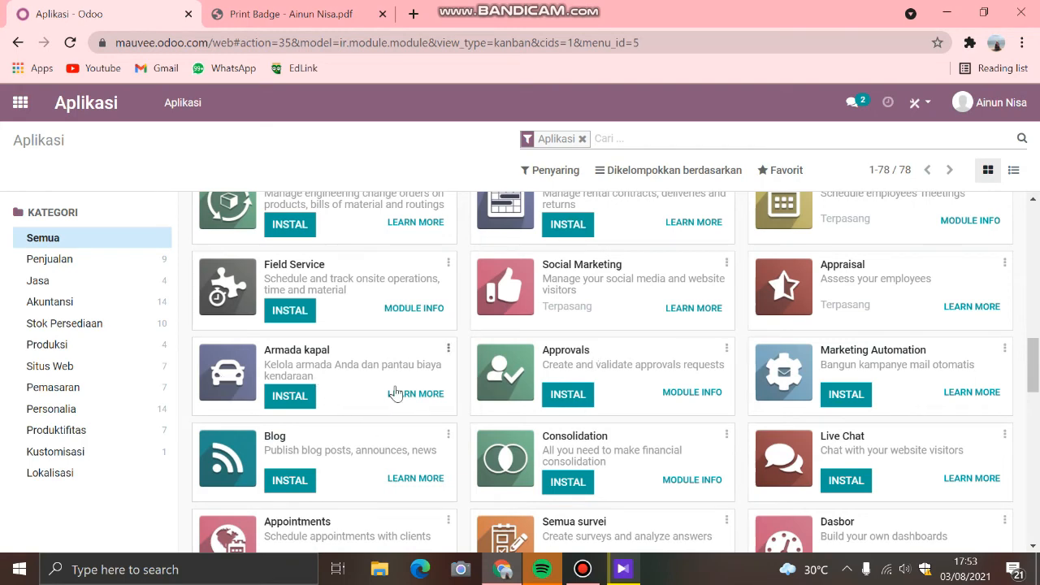
scroll(393, 387, down, 1)
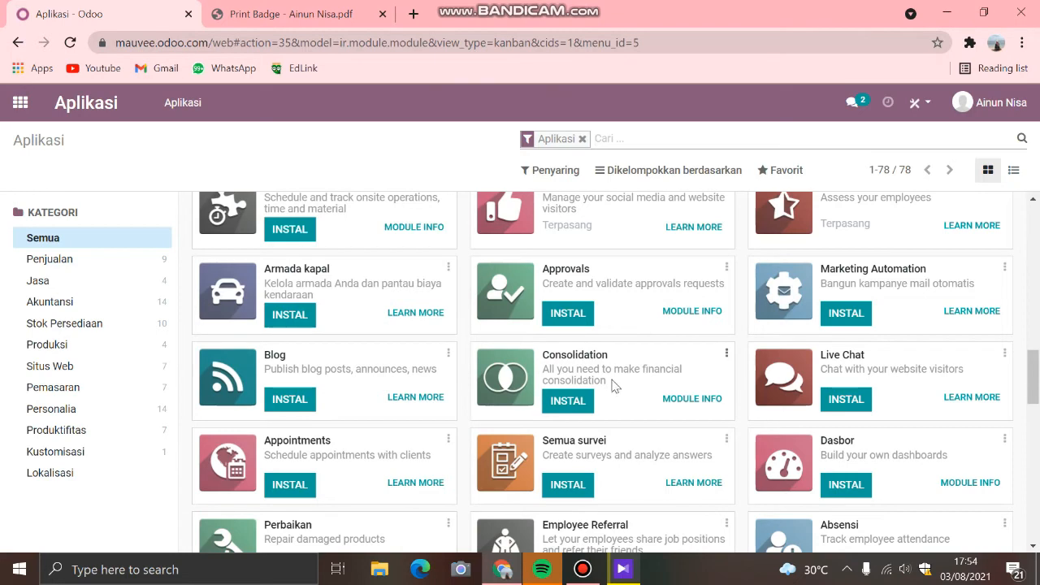
scroll(887, 365, down, 1)
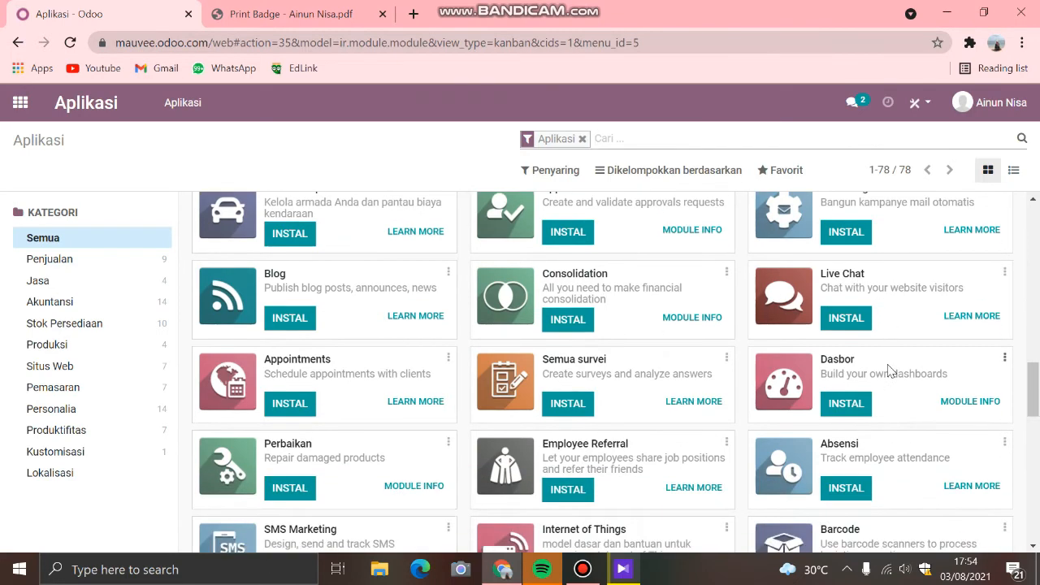
scroll(889, 382, down, 1)
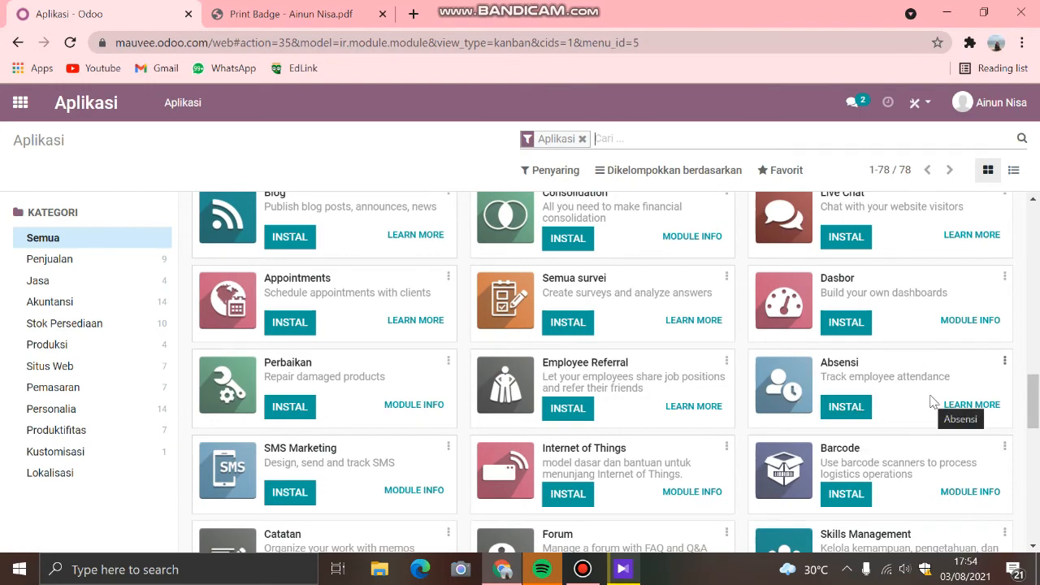
scroll(932, 402, down, 1)
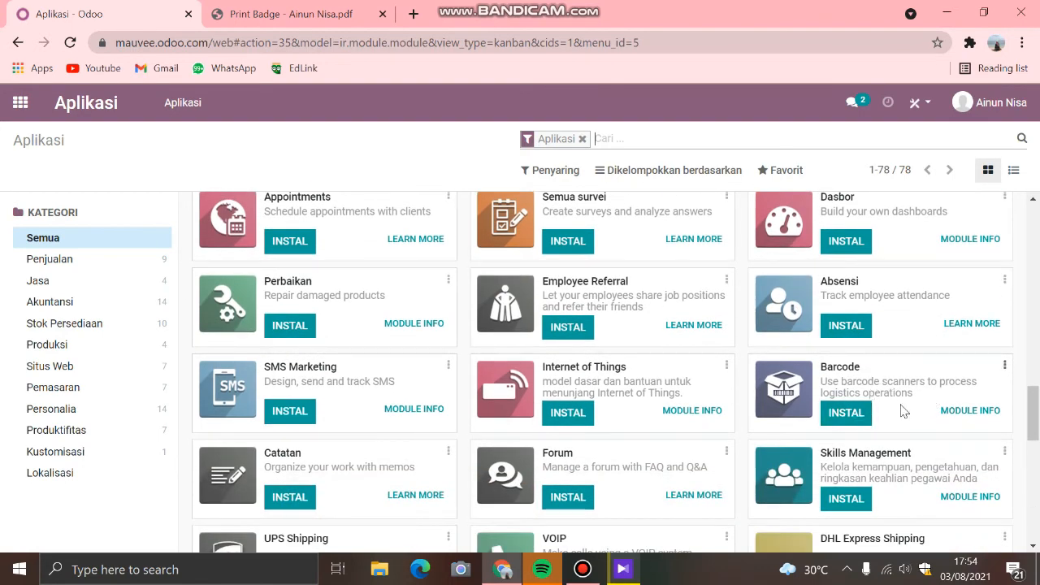
scroll(904, 410, down, 2)
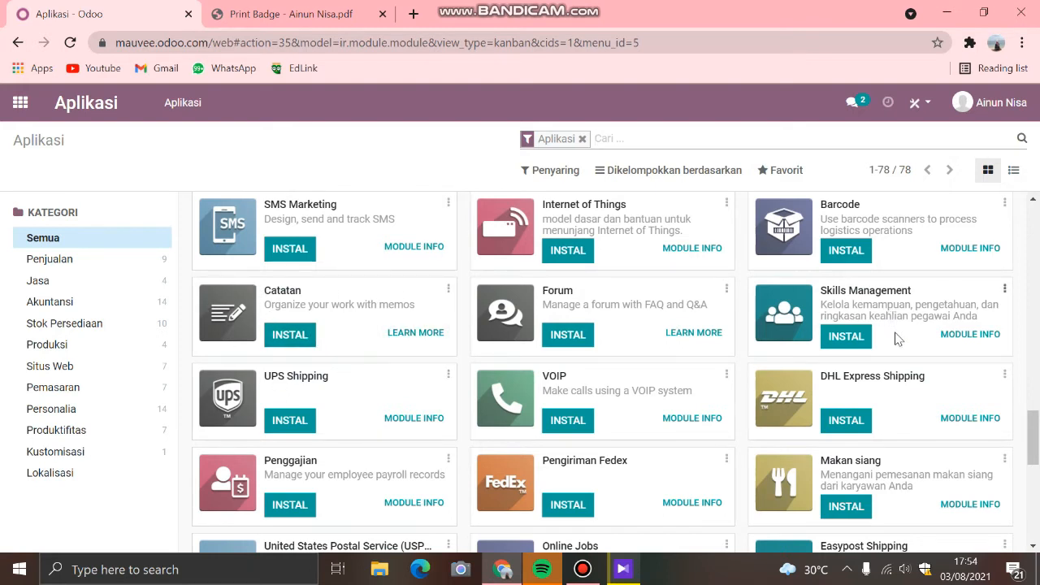
scroll(496, 443, down, 3)
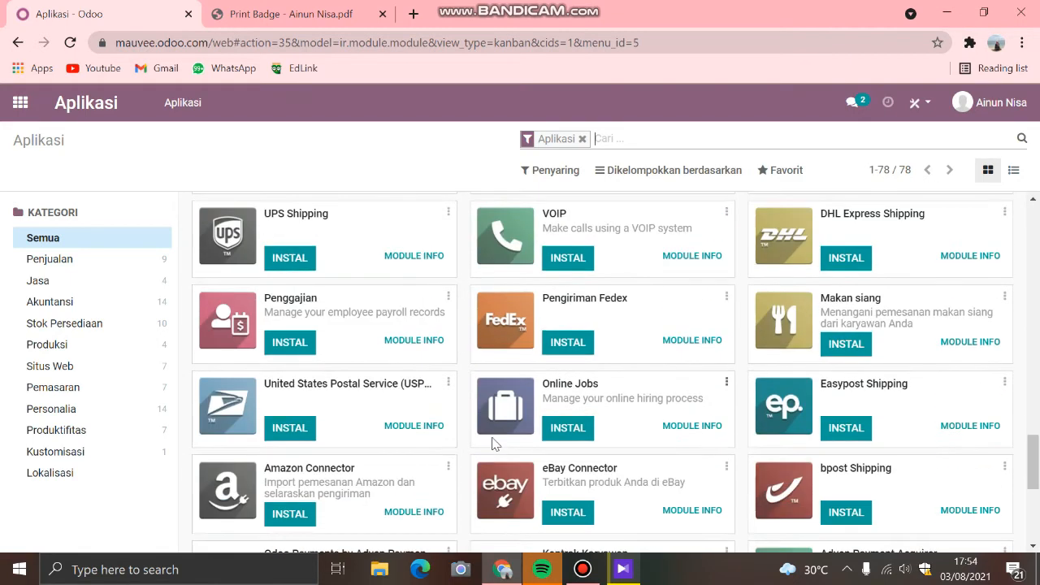
scroll(491, 443, down, 1)
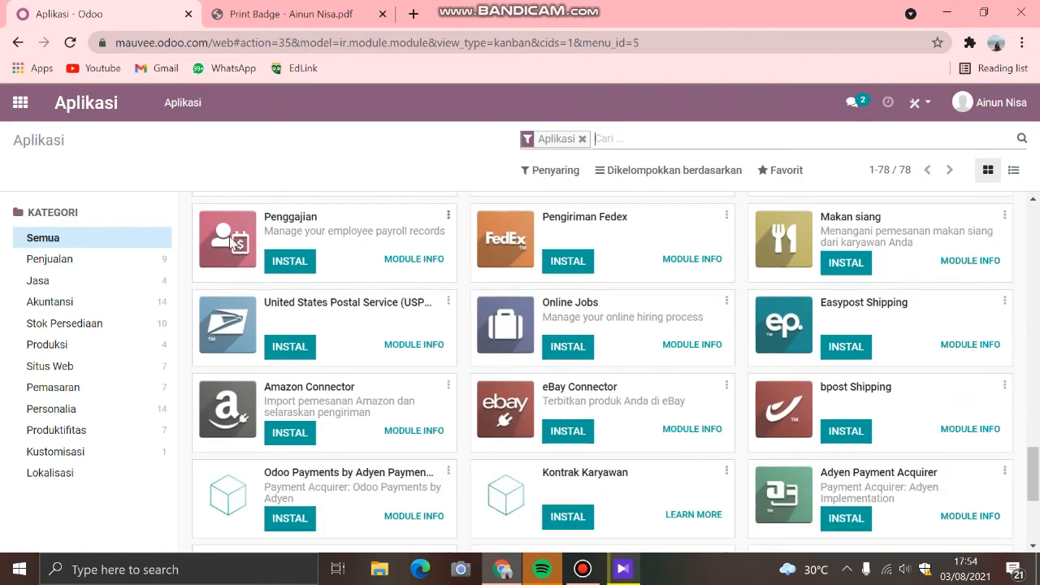
scroll(631, 372, down, 3)
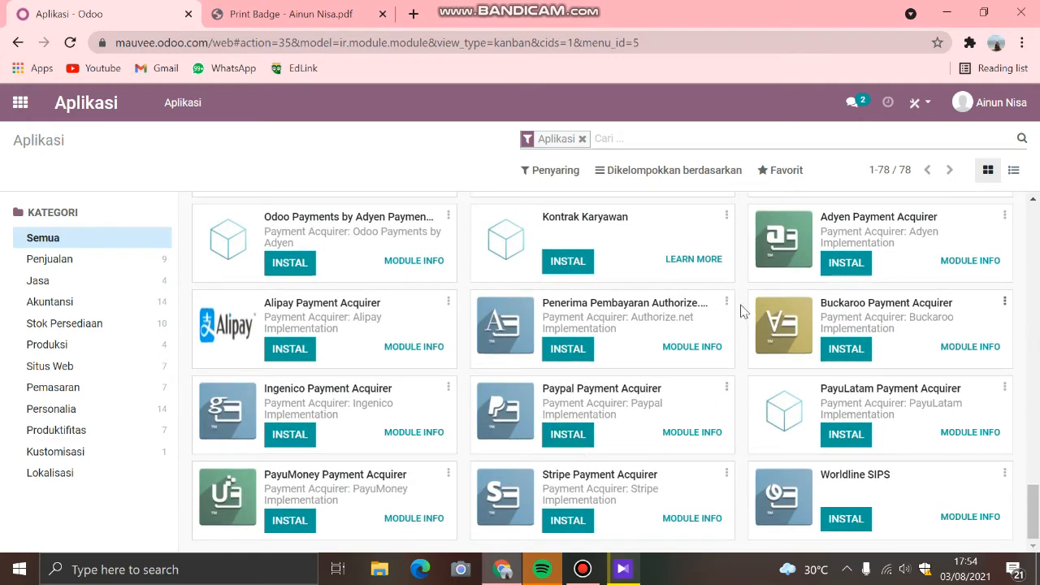
Step: Leave Aplikasi and open the Pengaturan app to view its general settings
click(21, 103)
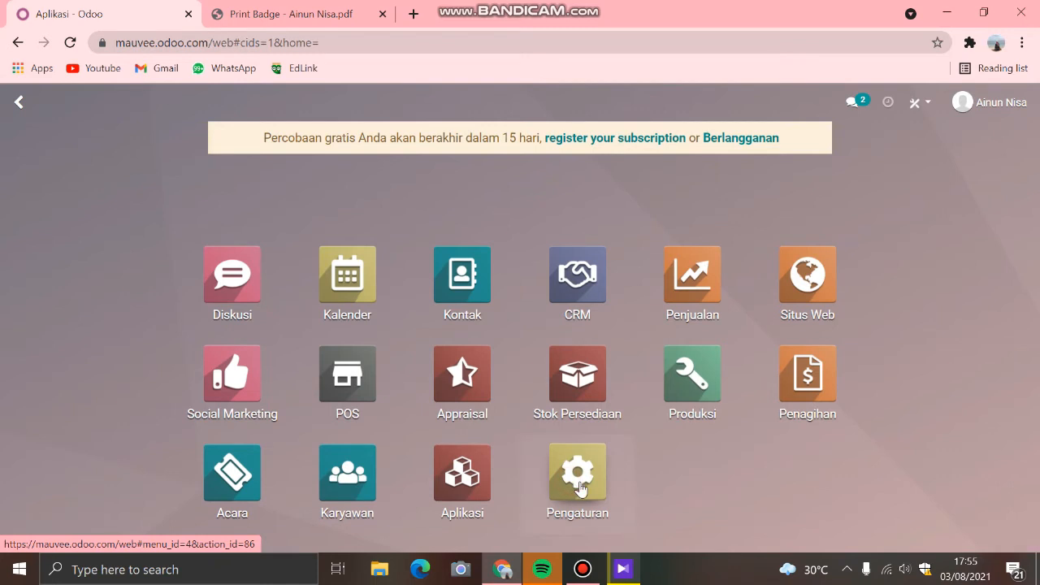
click(579, 487)
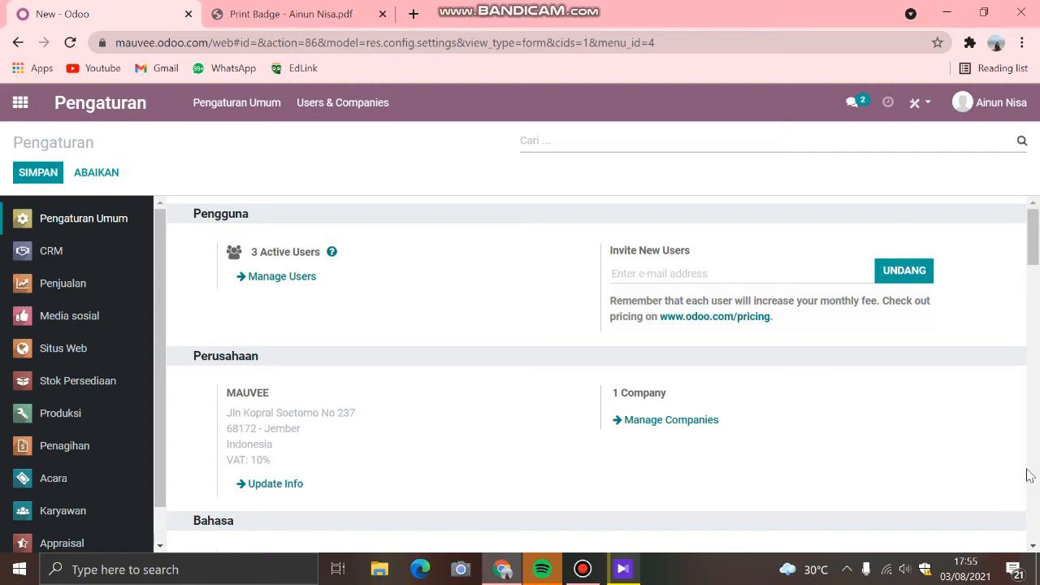
click(538, 146)
click(227, 113)
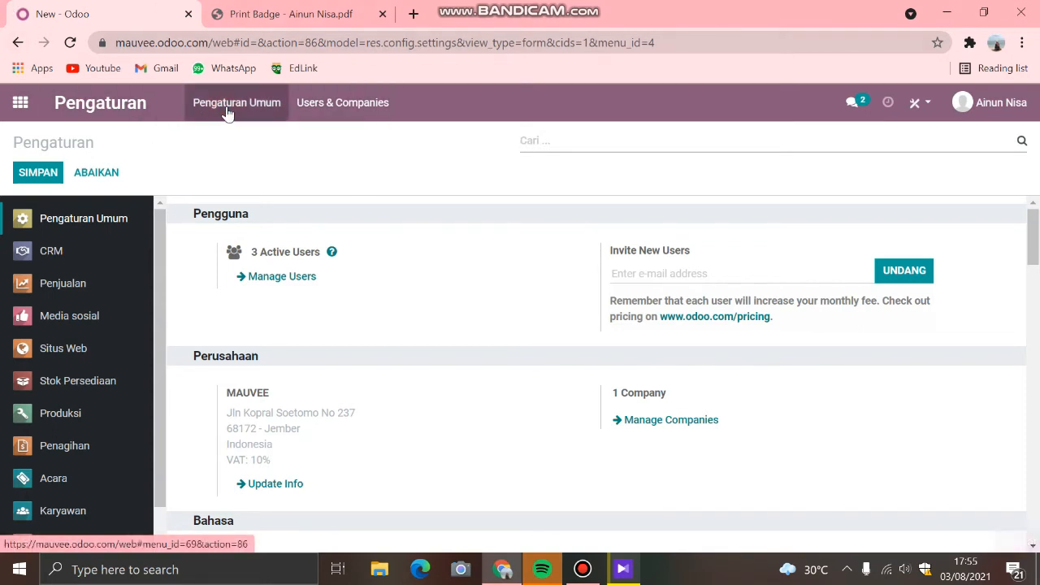
Step: Export the Pengguna list as a spreadsheet, view the downloaded res.users.xlsx in Excel, and close it
click(365, 106)
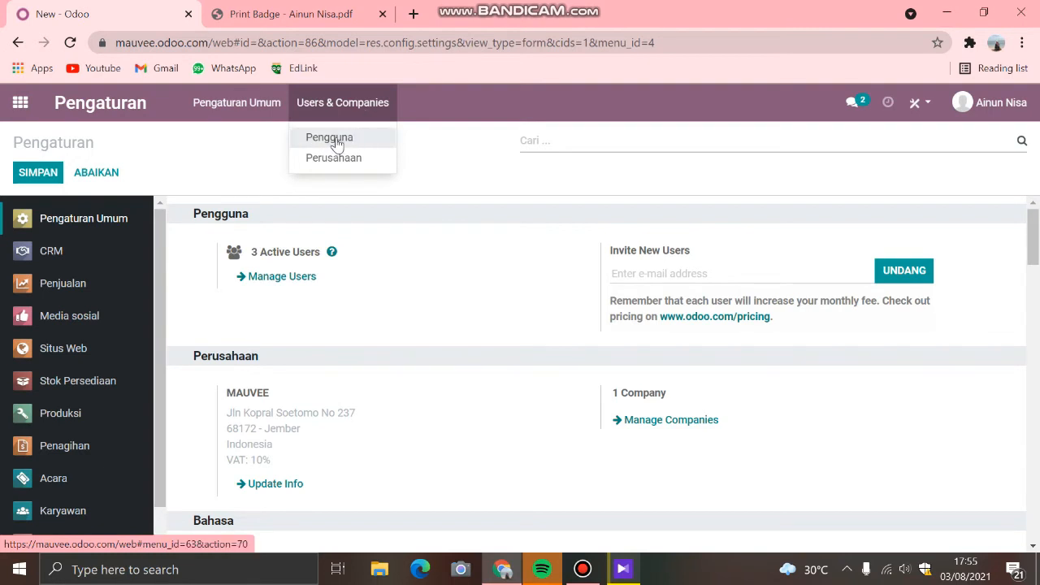
click(337, 140)
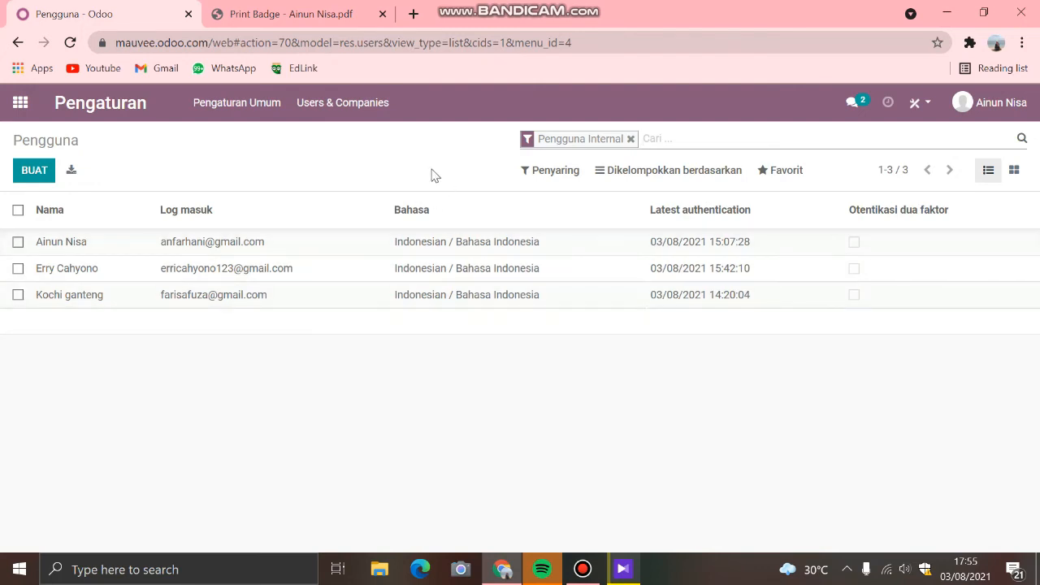
click(71, 172)
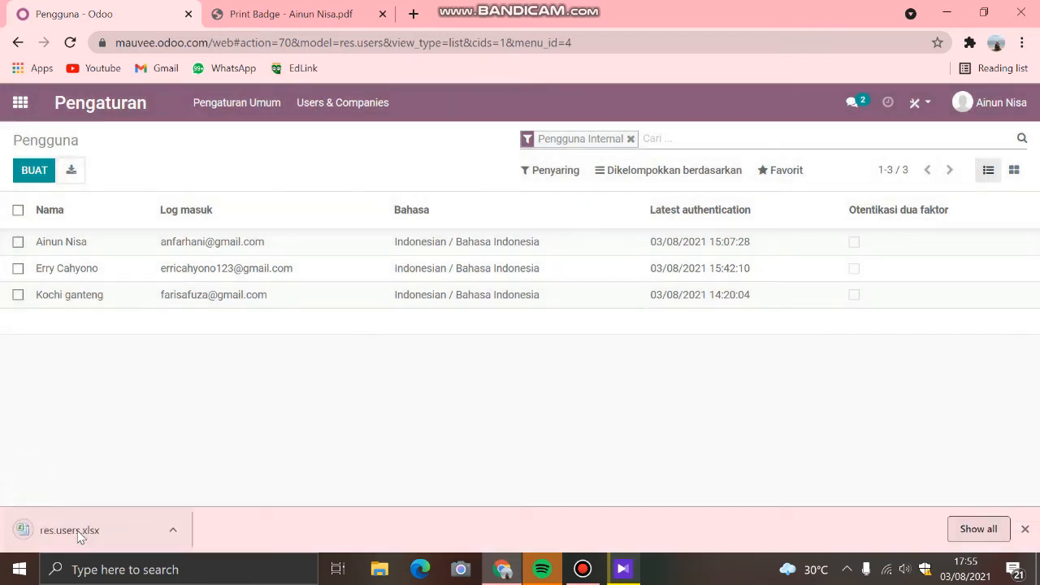
click(79, 535)
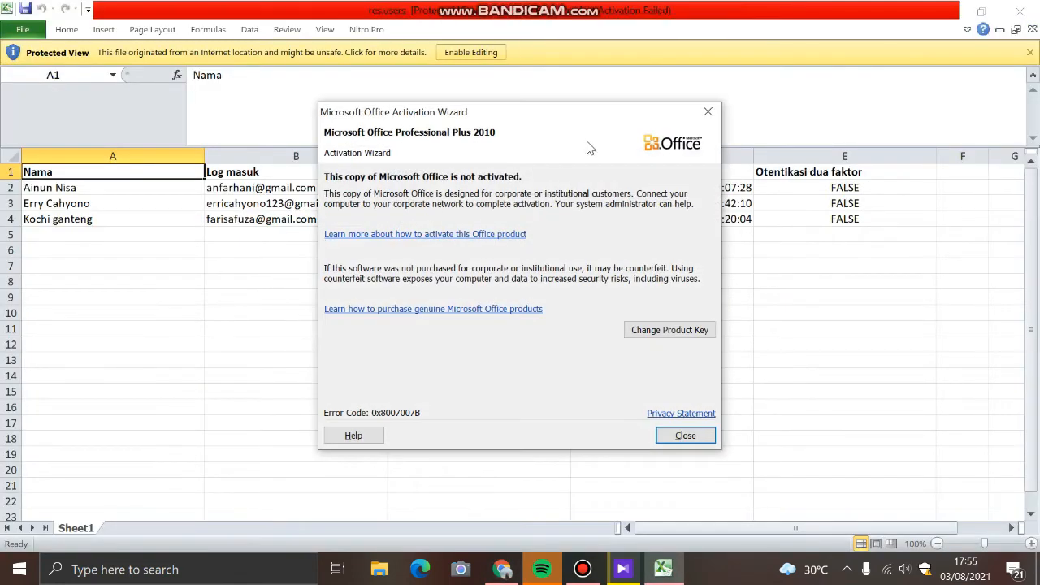
click(712, 113)
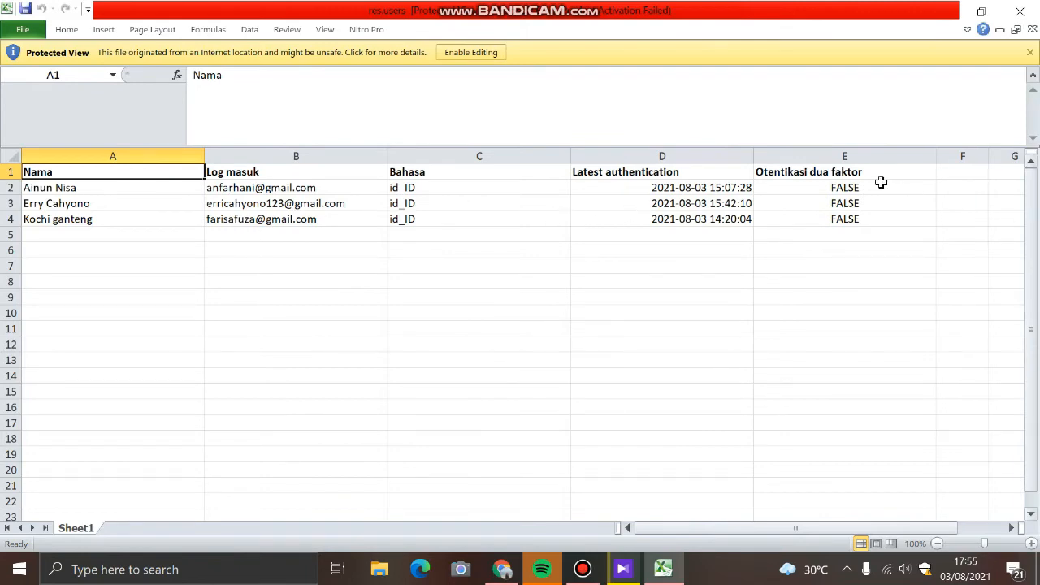
click(1019, 12)
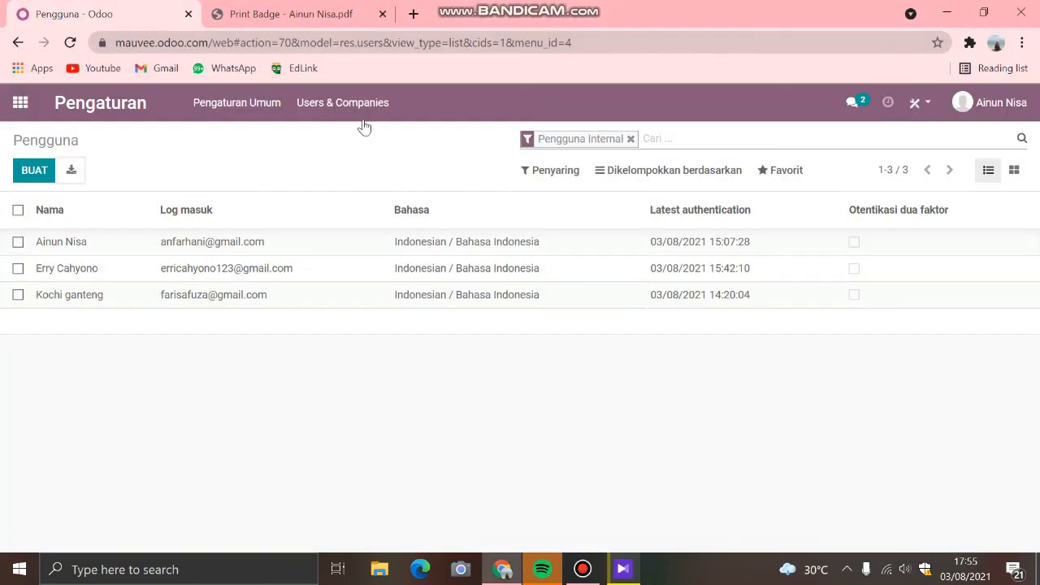
Step: View the Perusahaan list in Pengaturan and return to the general settings
click(312, 103)
click(324, 158)
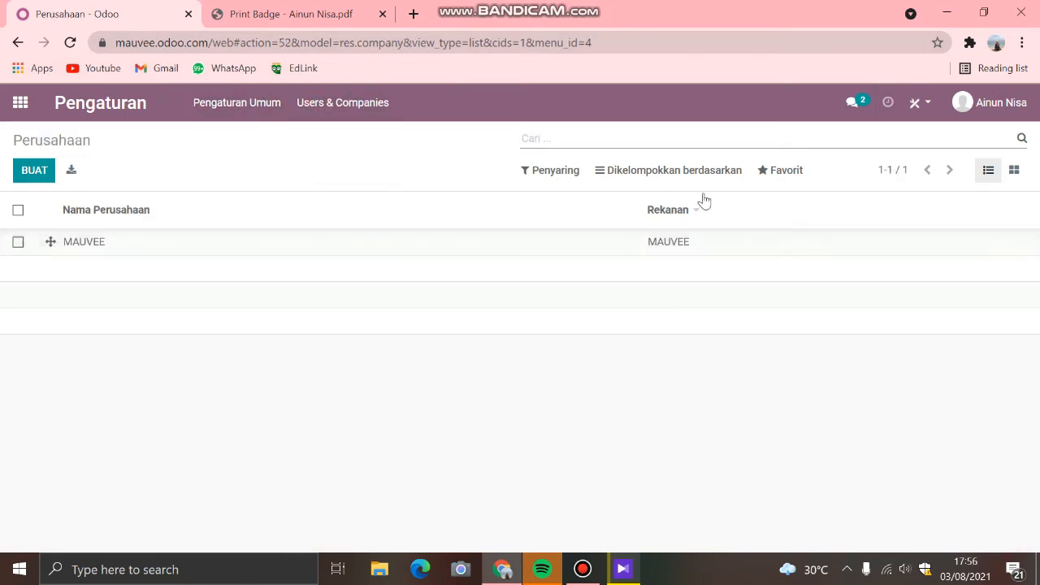
click(209, 115)
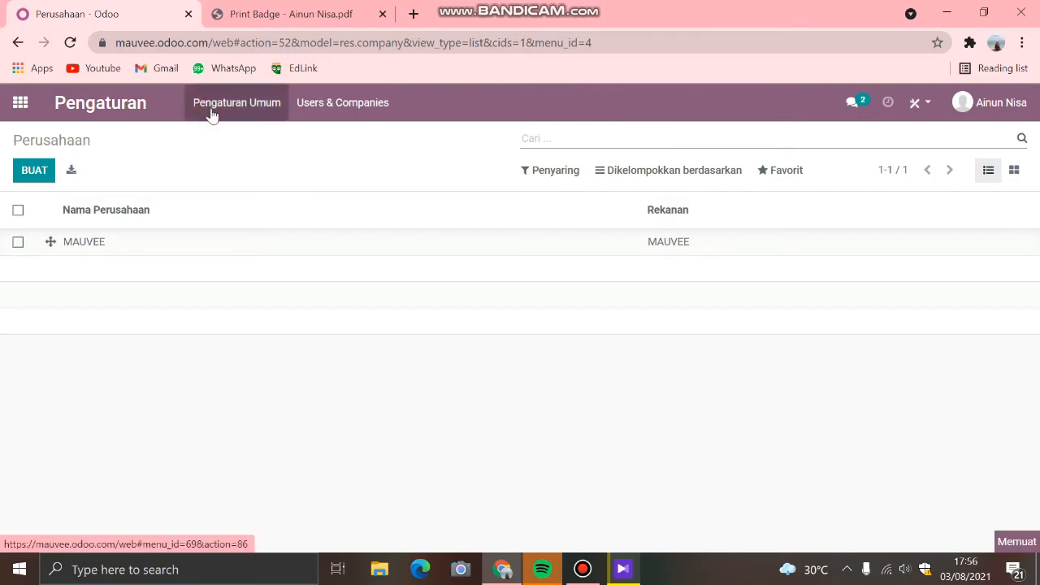
click(214, 108)
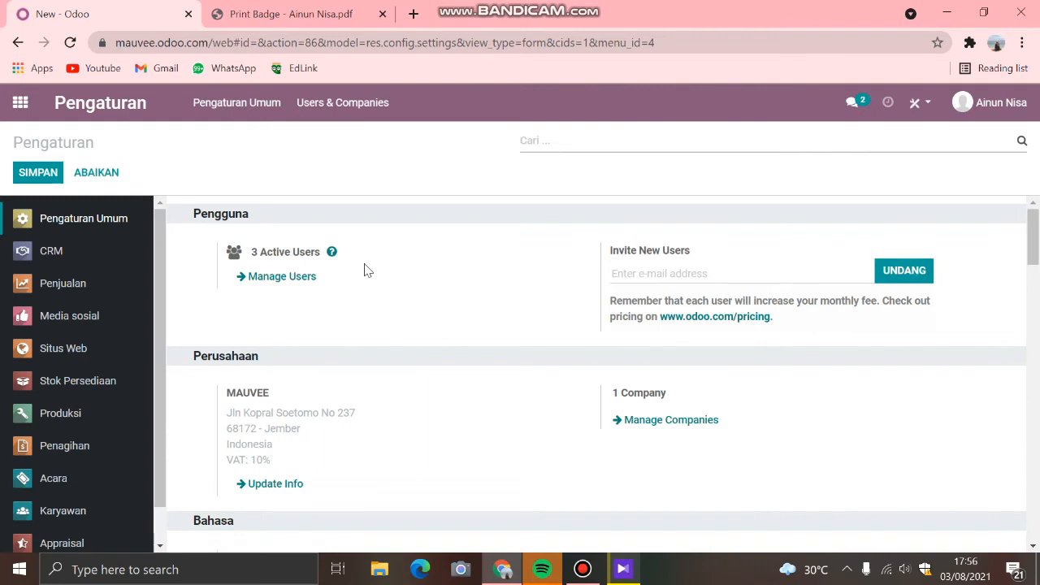
Step: Create a new user from the Manage Users list, entering the user's name and the saved email address
click(281, 276)
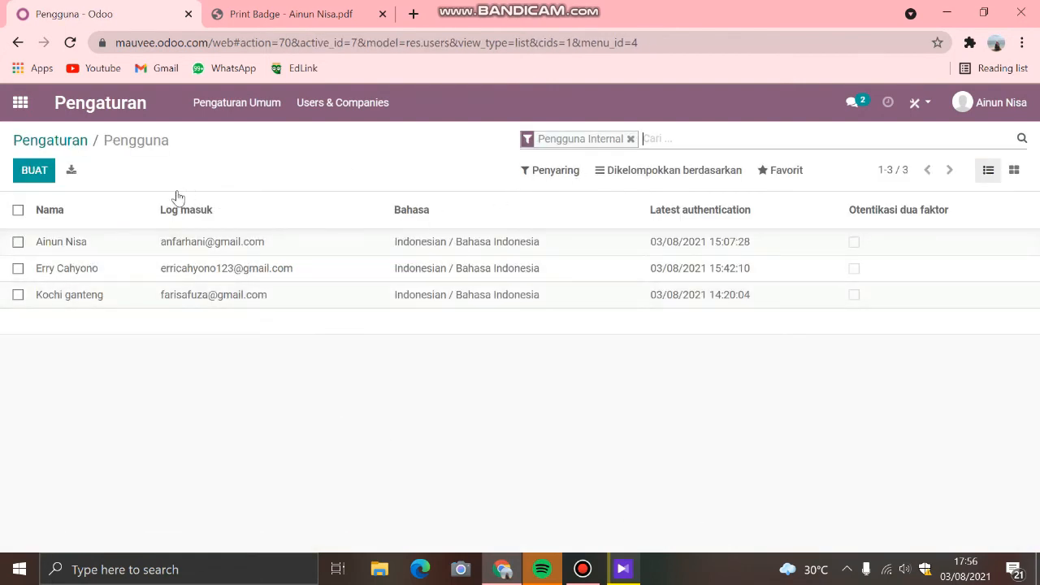
click(39, 171)
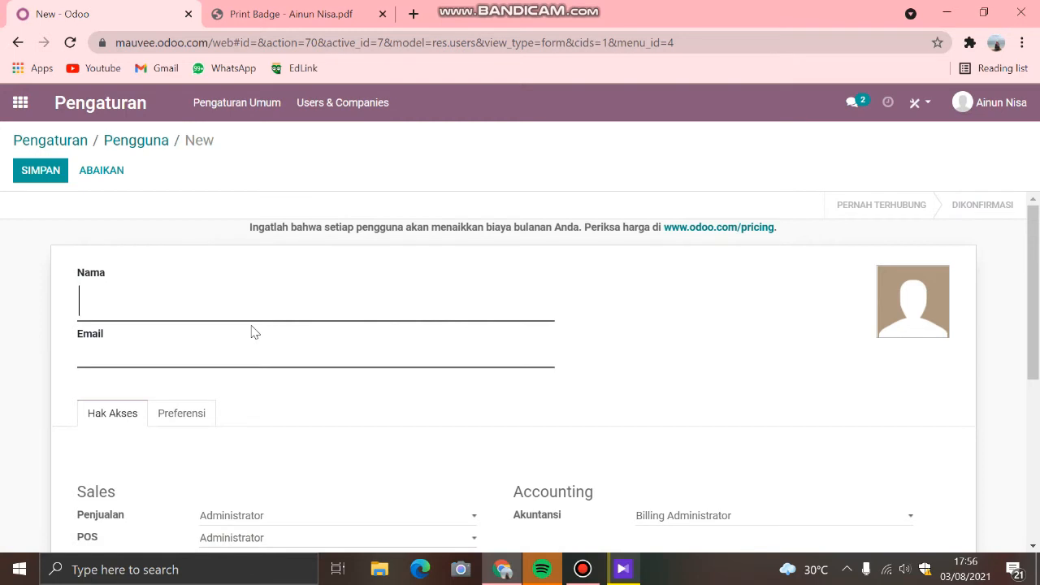
text(S)
key(BackSpace)
text(Nayara)
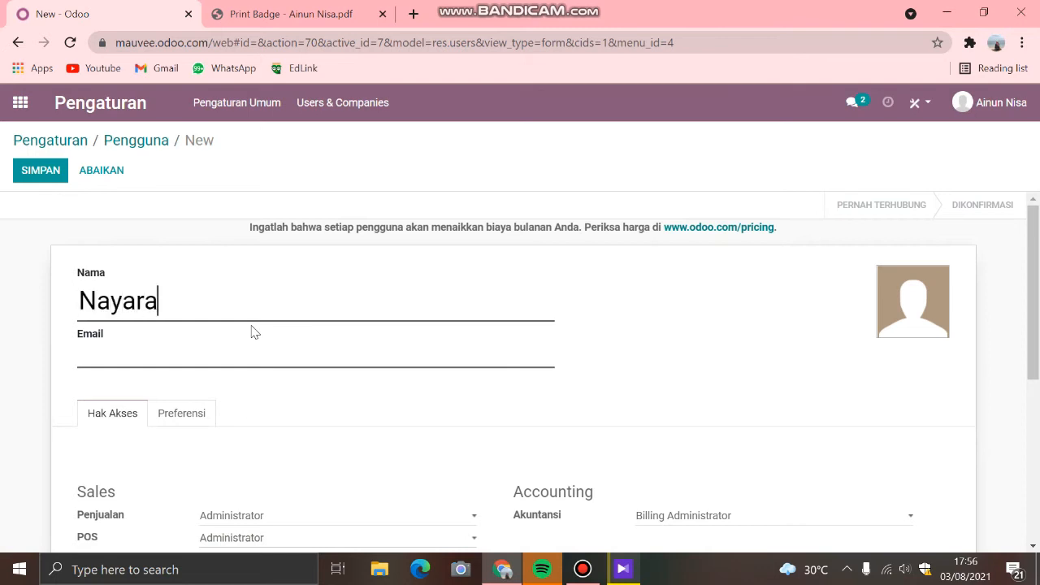
click(150, 355)
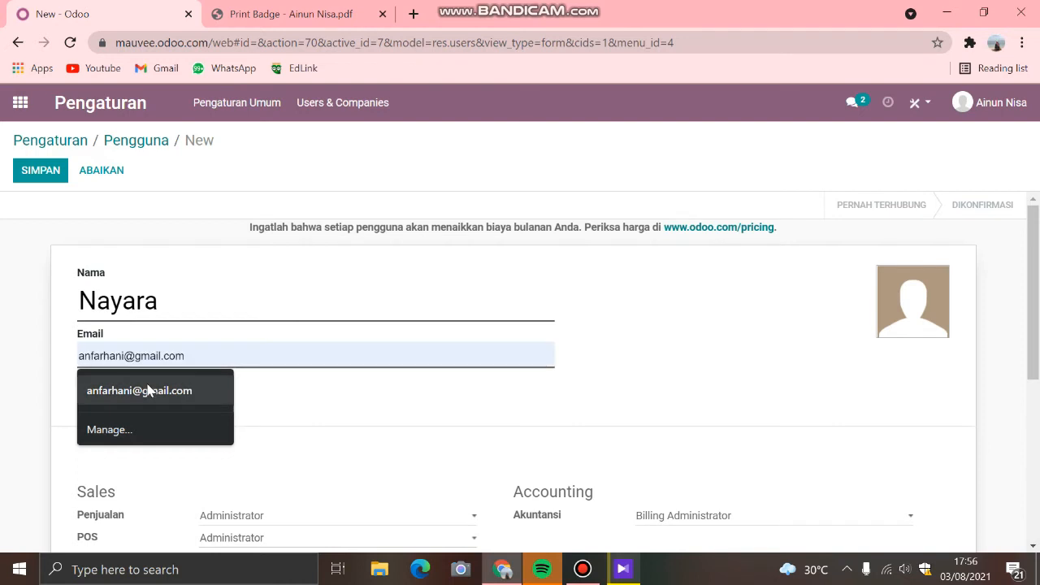
click(147, 390)
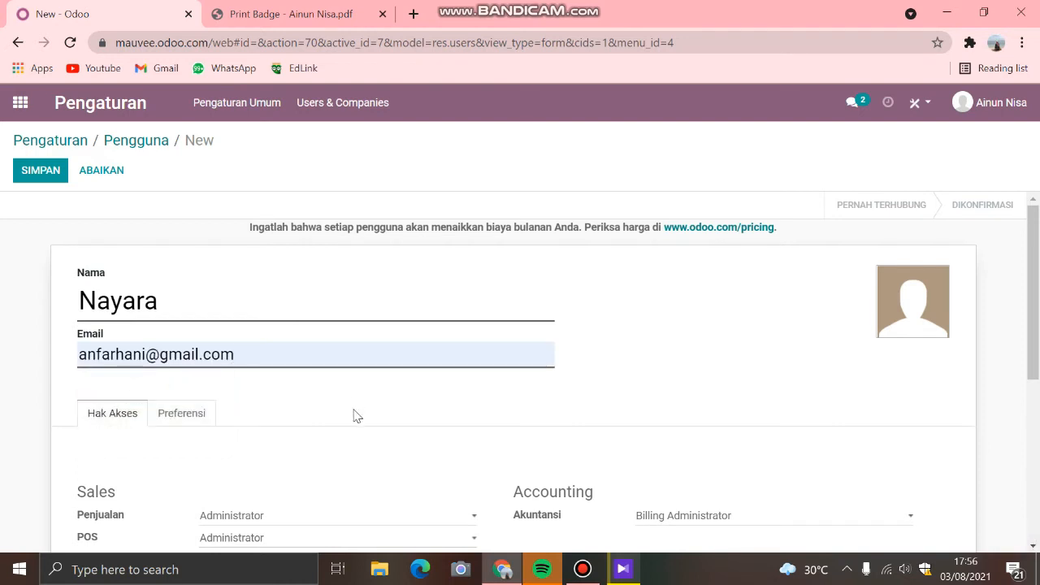
scroll(355, 415, down, 2)
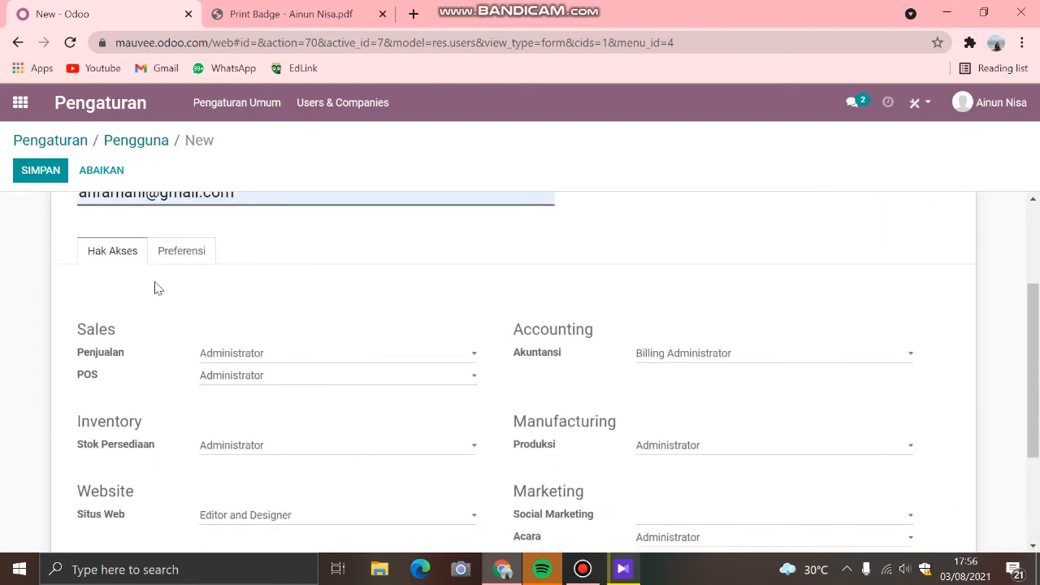
scroll(325, 373, down, 1)
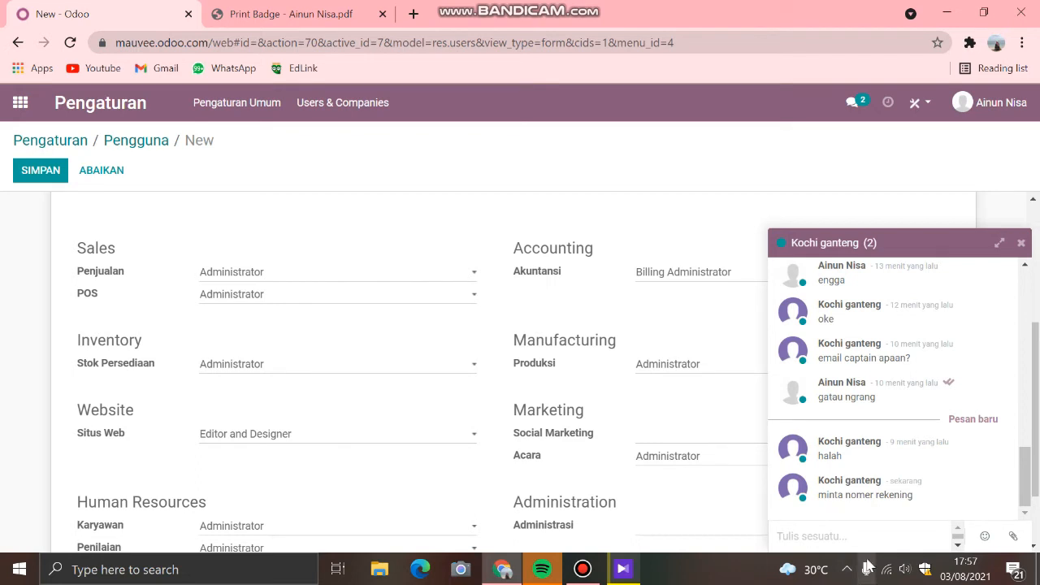
Step: Reply to the incoming chat message with the bank account number and bank name, and close the chat
click(825, 540)
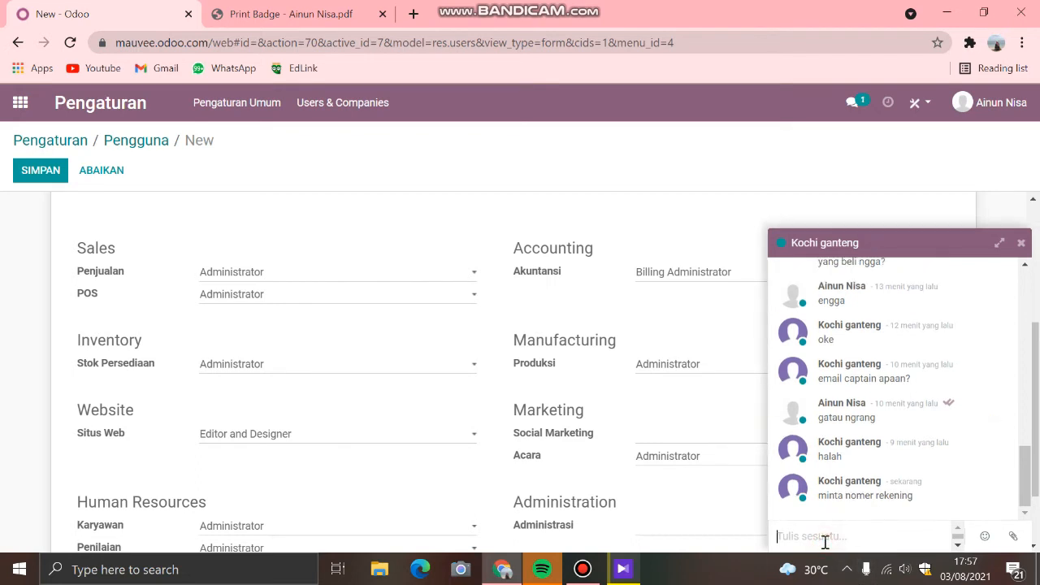
text(0)
click(1021, 243)
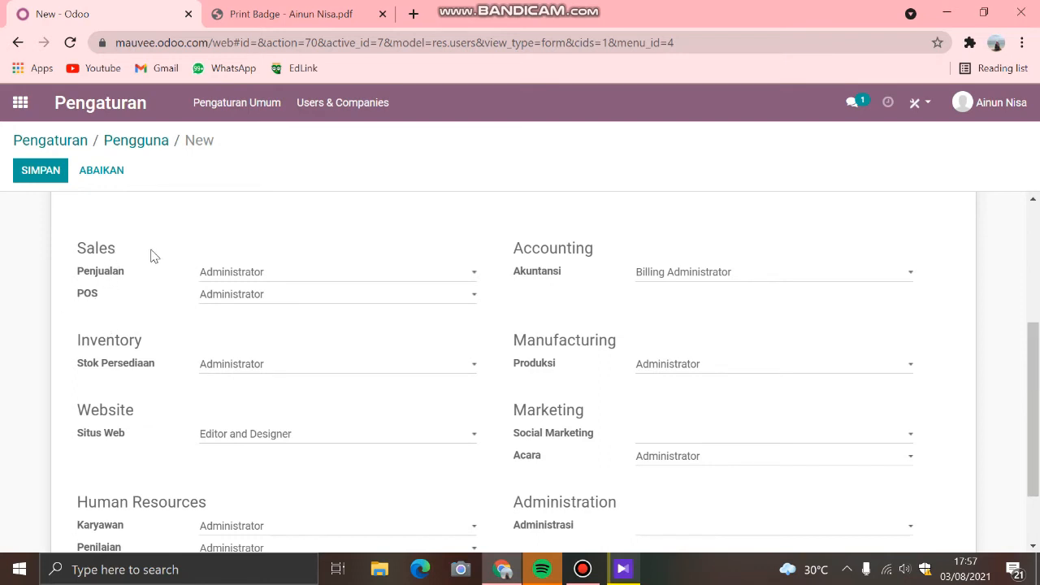
Step: View the access levels offered for Penjualan in the new user's Sales access rights, leaving the selection as it is
click(238, 273)
scroll(320, 257, up, 1)
scroll(303, 325, down, 1)
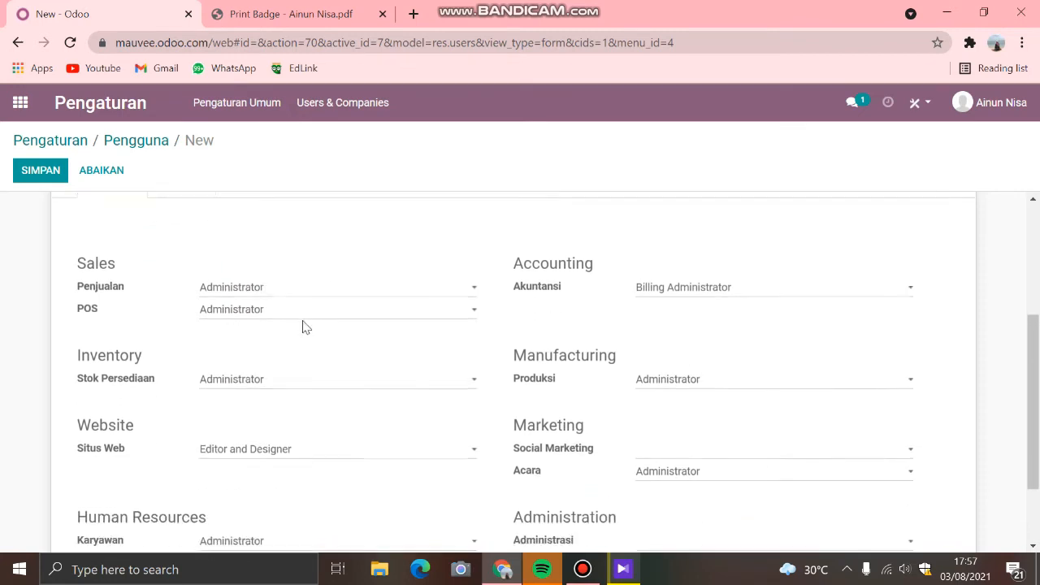
click(276, 276)
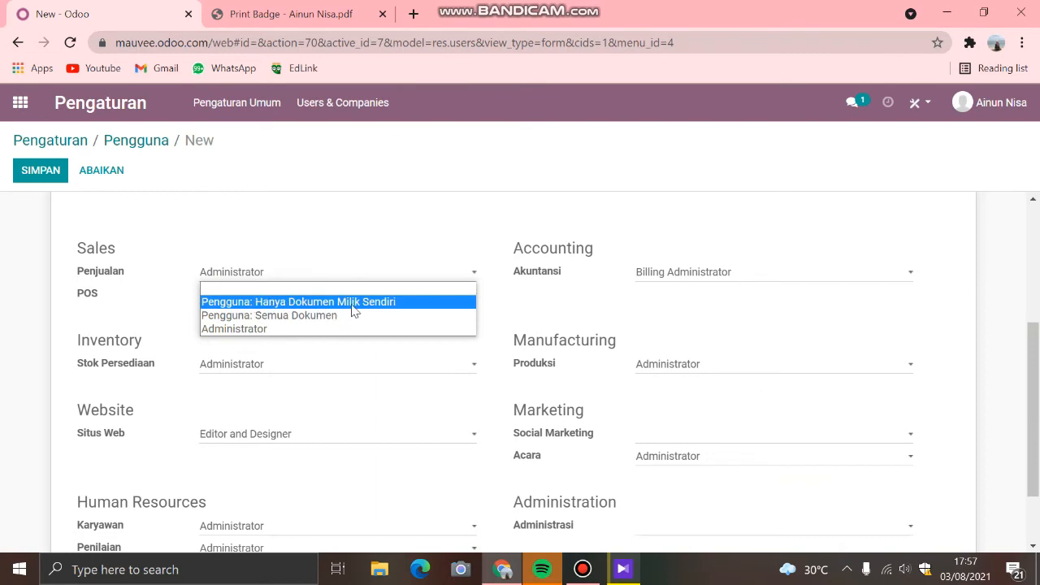
click(124, 328)
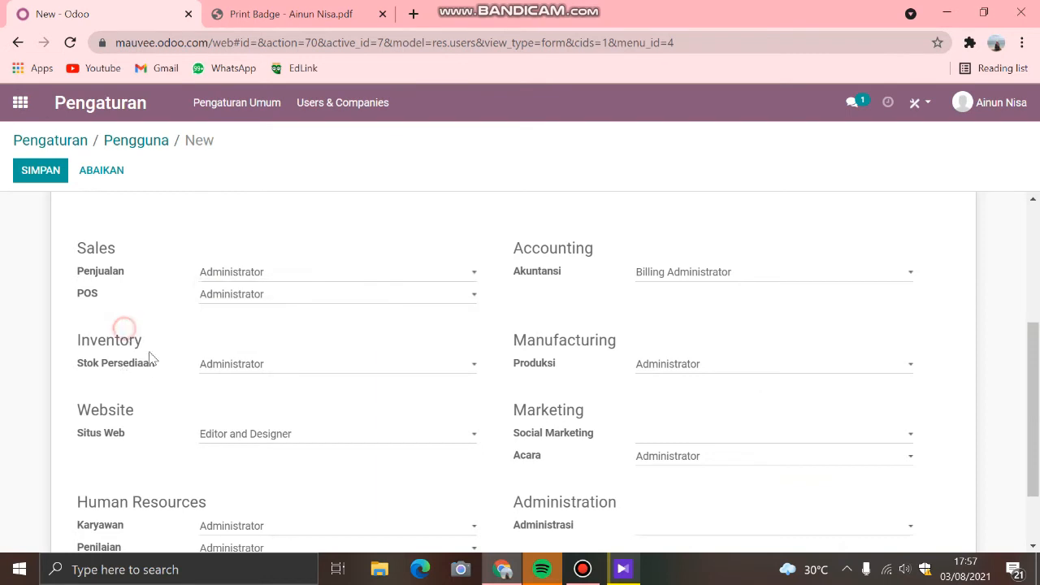
Step: Set the new user's Stok Persediaan access right under Inventory to Pengguna
scroll(162, 374, down, 1)
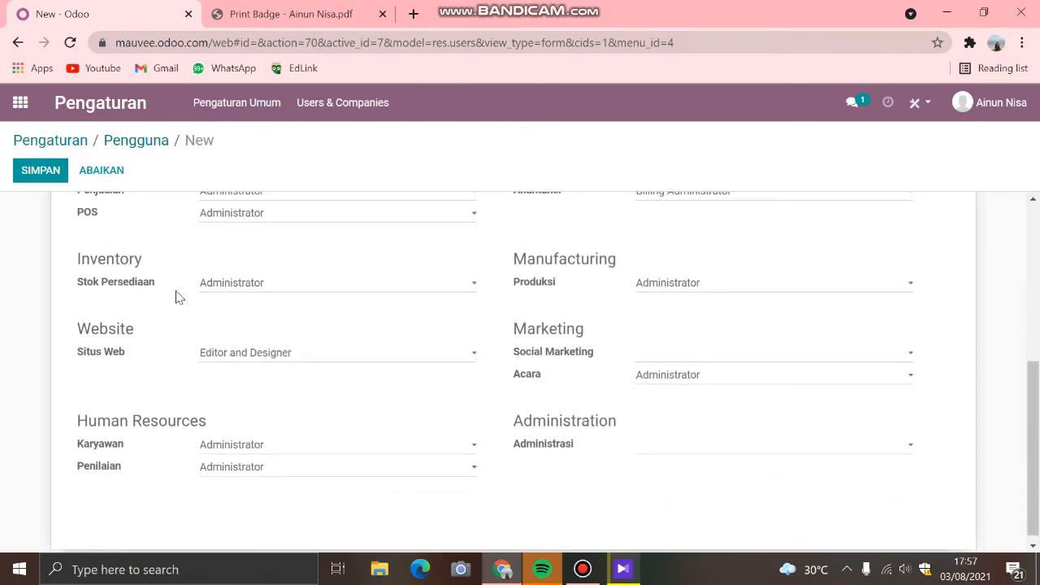
click(236, 283)
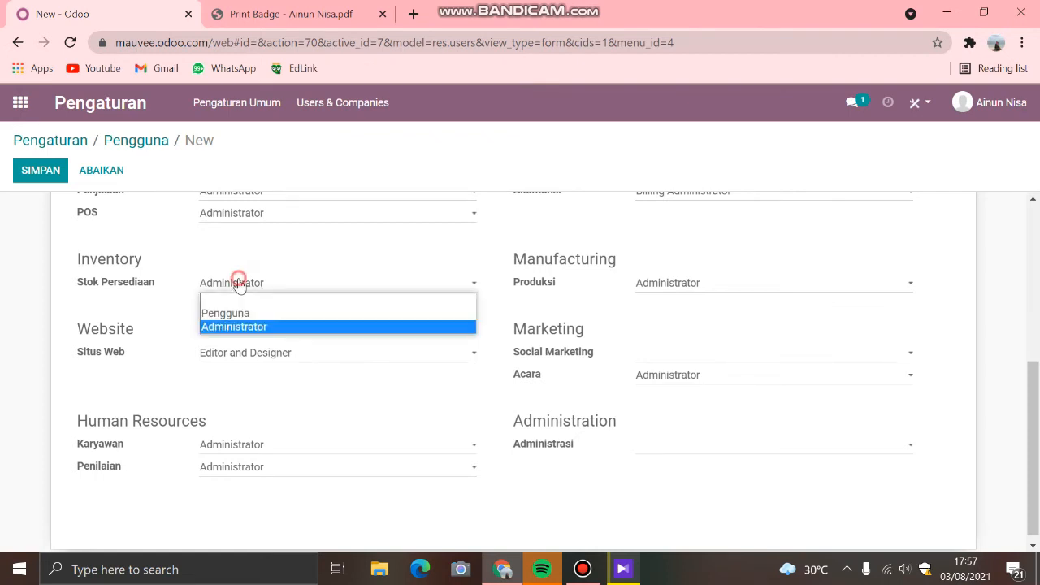
click(242, 286)
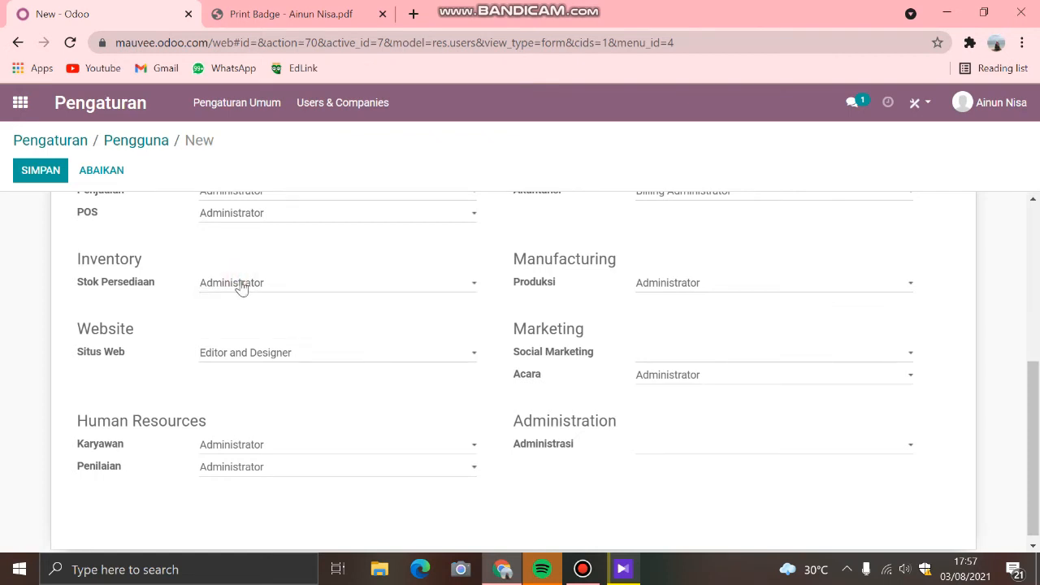
scroll(239, 287, up, 1)
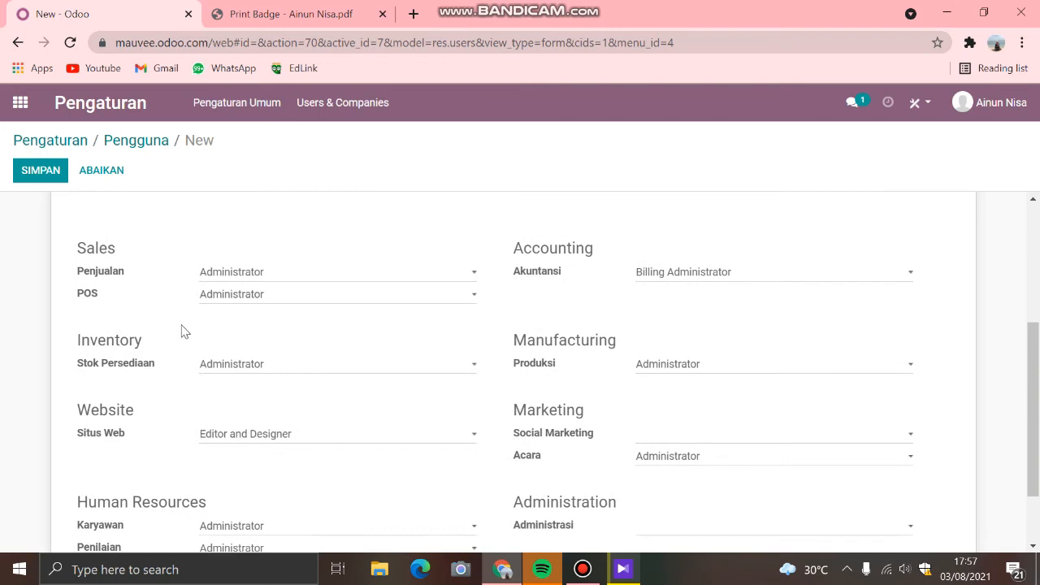
click(230, 365)
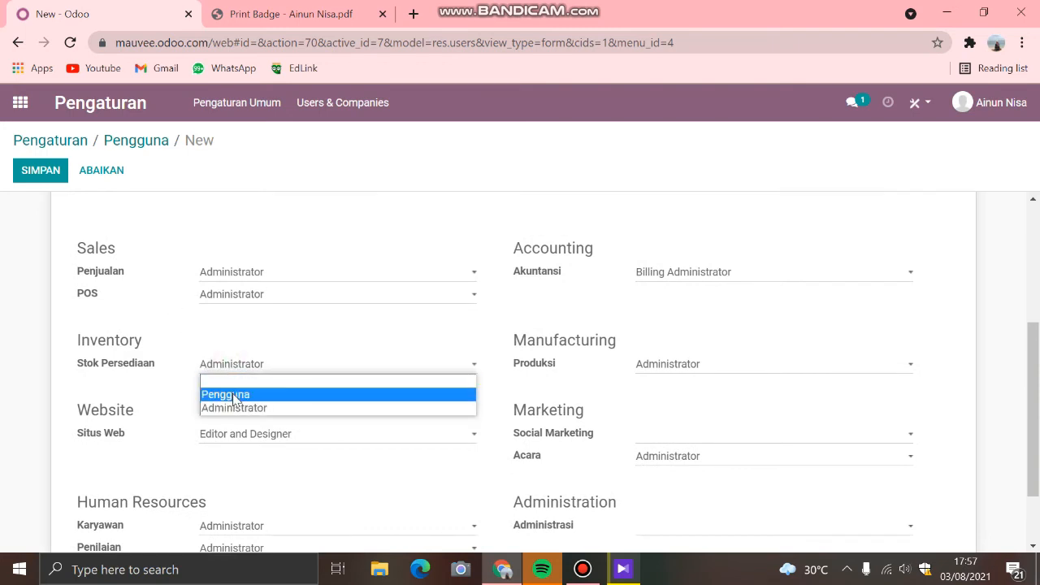
click(233, 395)
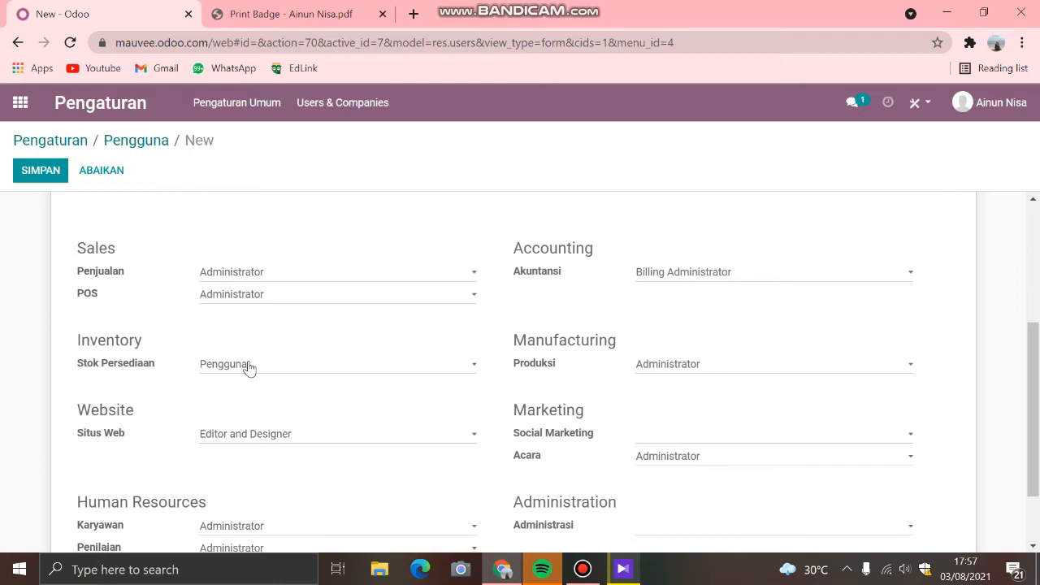
Step: Look through the new user's remaining access rights, including the choices for Situs Web and Produksi
scroll(251, 341, up, 2)
scroll(211, 284, down, 1)
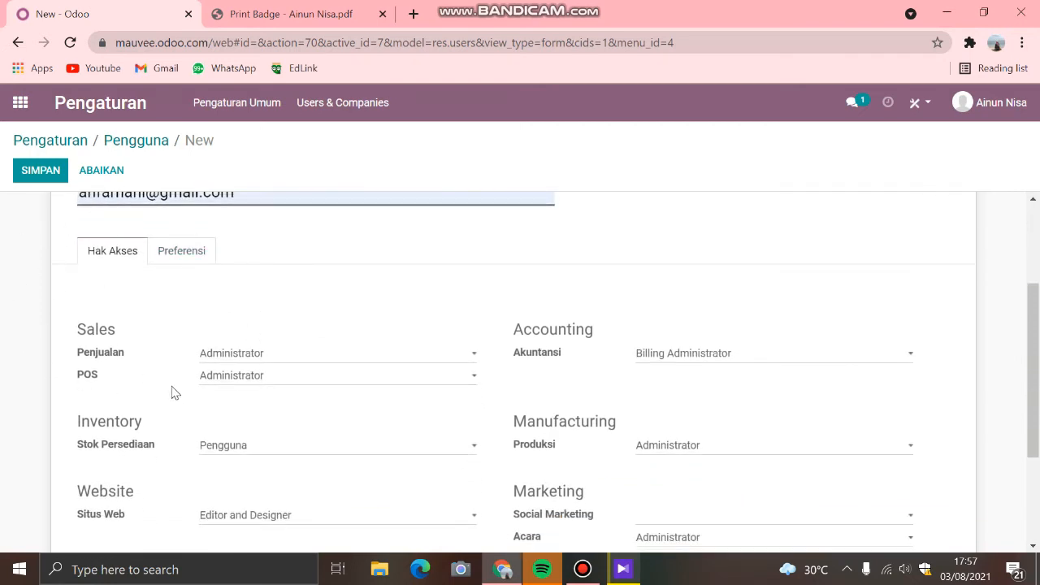
scroll(175, 398, down, 1)
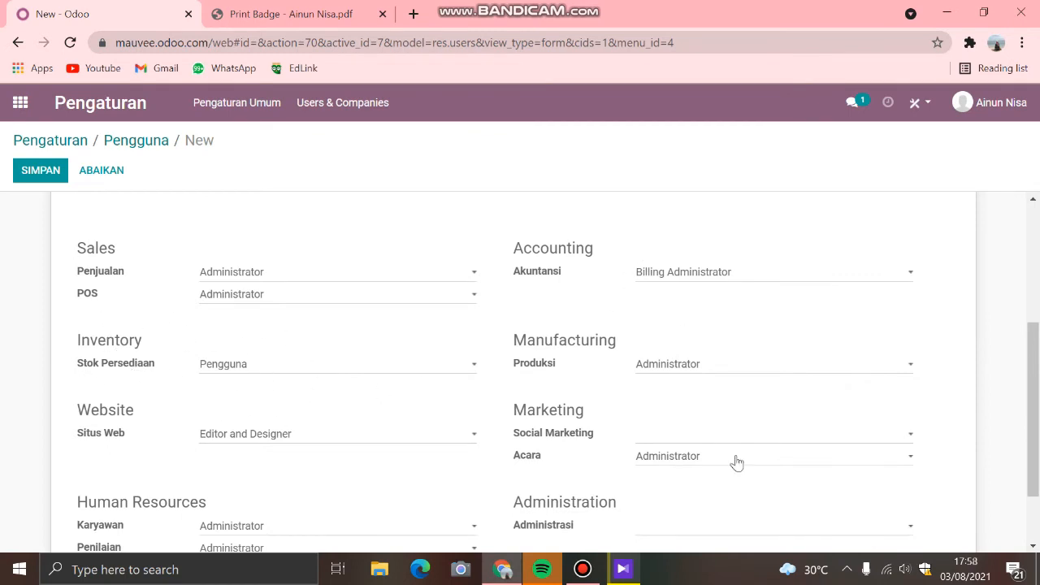
scroll(609, 364, down, 1)
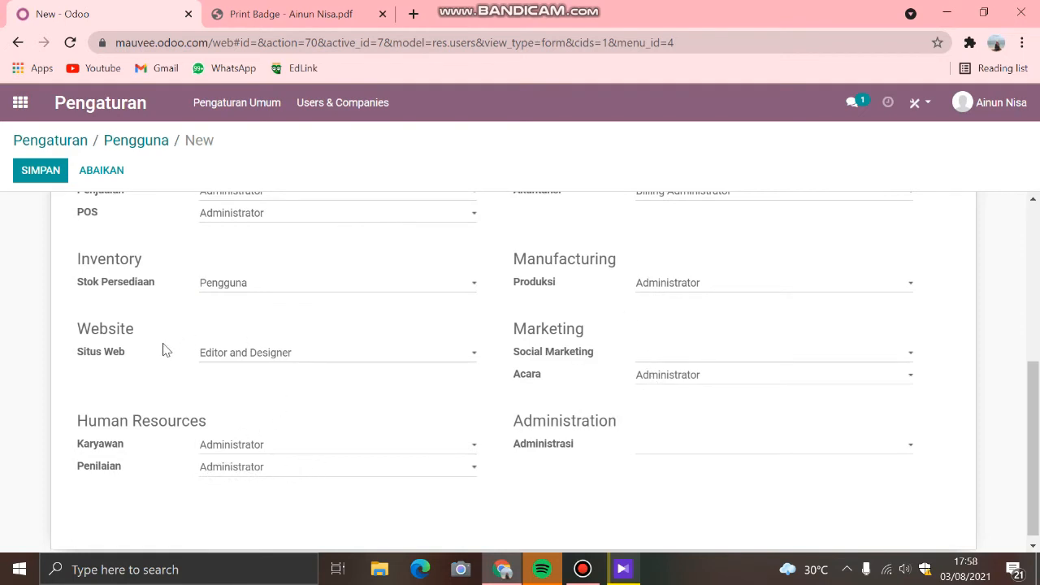
scroll(200, 372, down, 1)
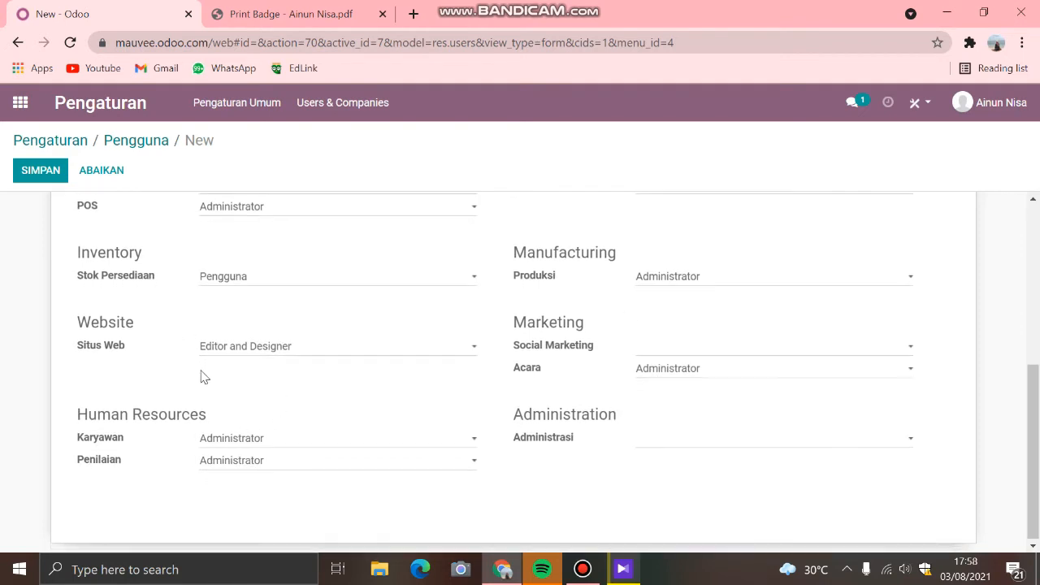
click(243, 347)
click(660, 277)
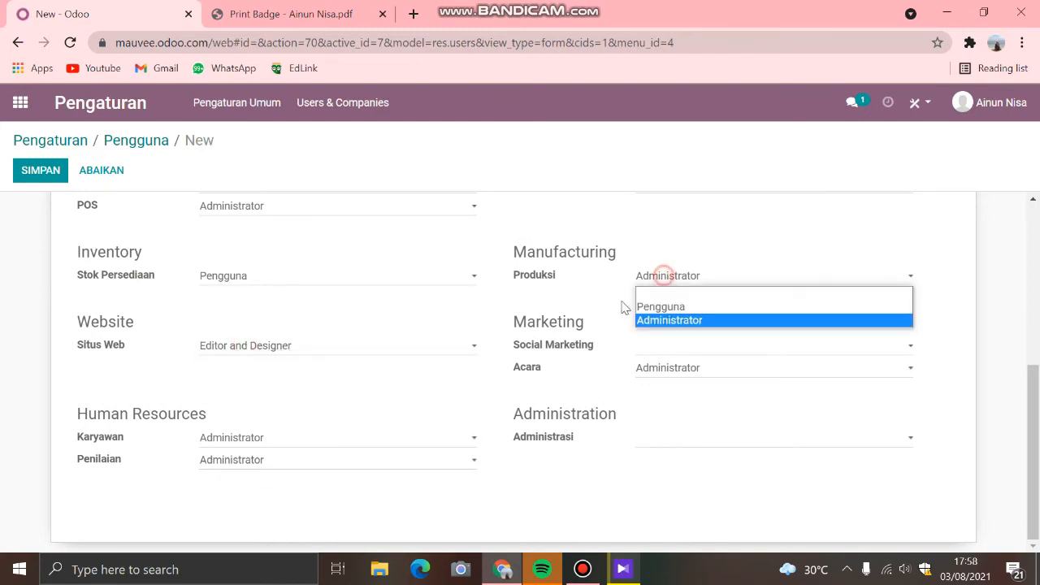
Step: View the new user's Preferensi, from language and time zone to notifications and email signature, and return to Hak Akses
scroll(486, 385, up, 3)
click(198, 326)
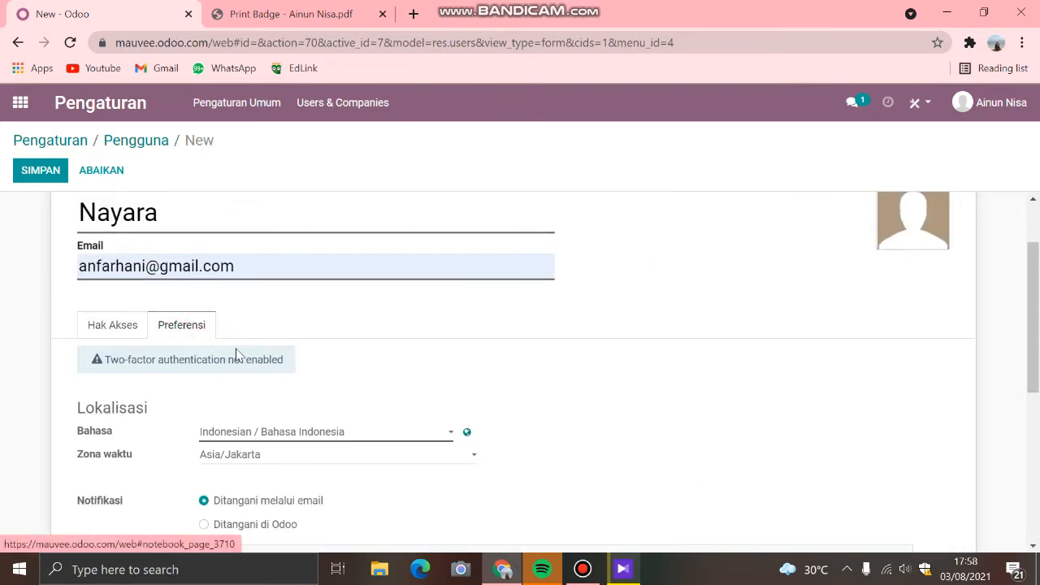
scroll(260, 371, down, 1)
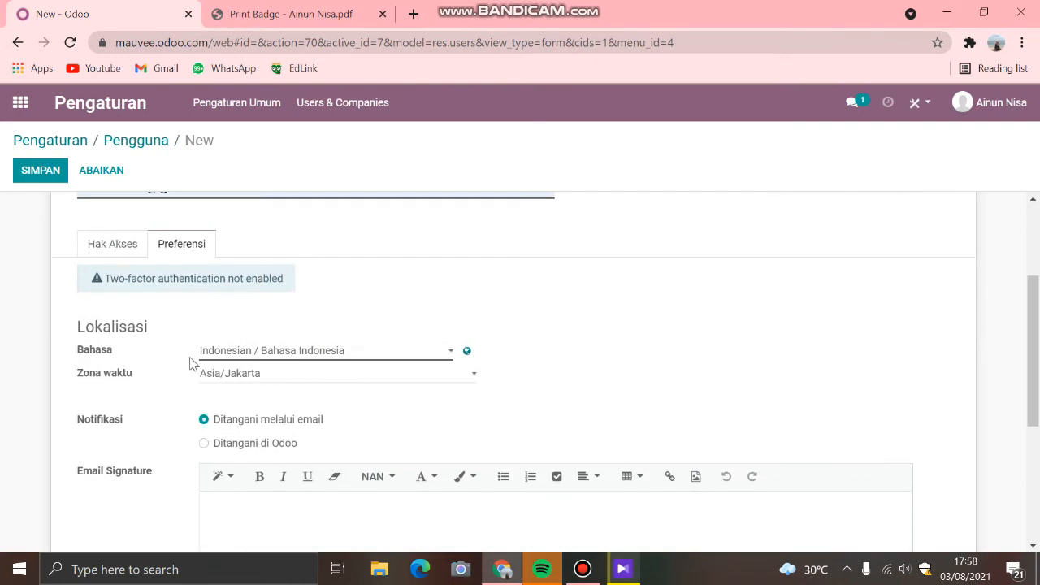
scroll(284, 406, down, 1)
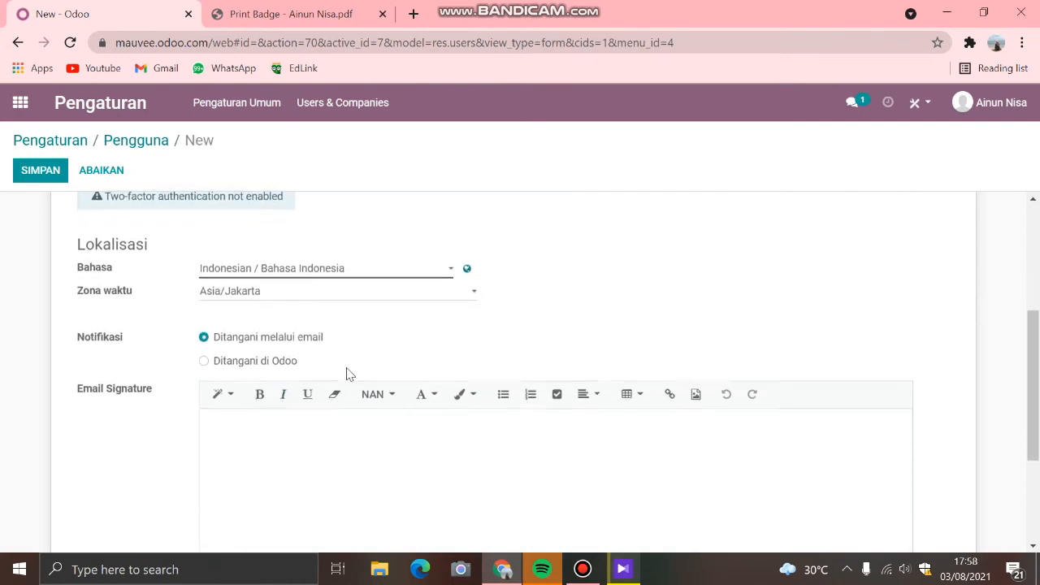
scroll(244, 366, down, 2)
scroll(364, 430, up, 3)
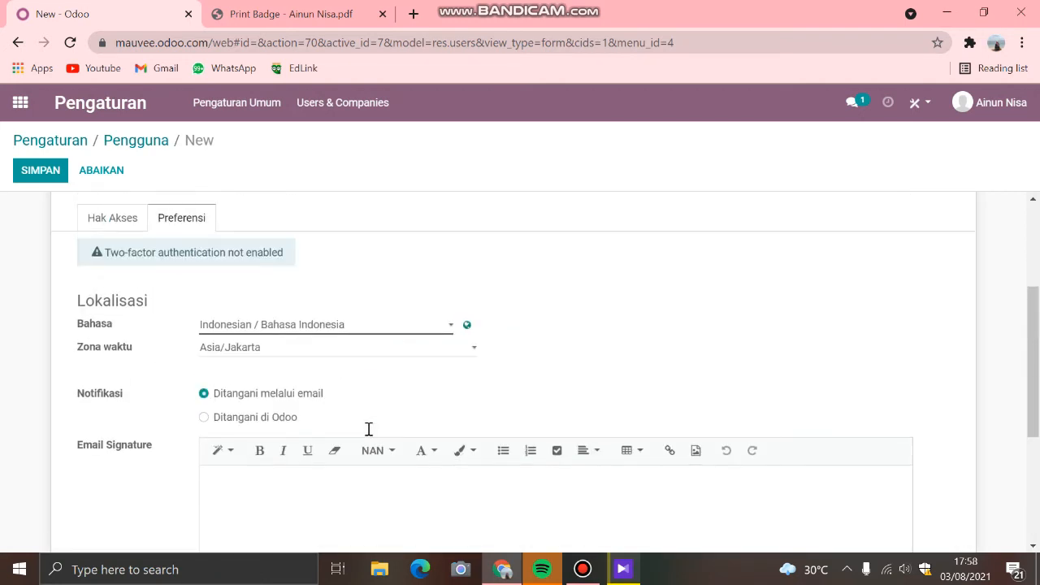
click(135, 225)
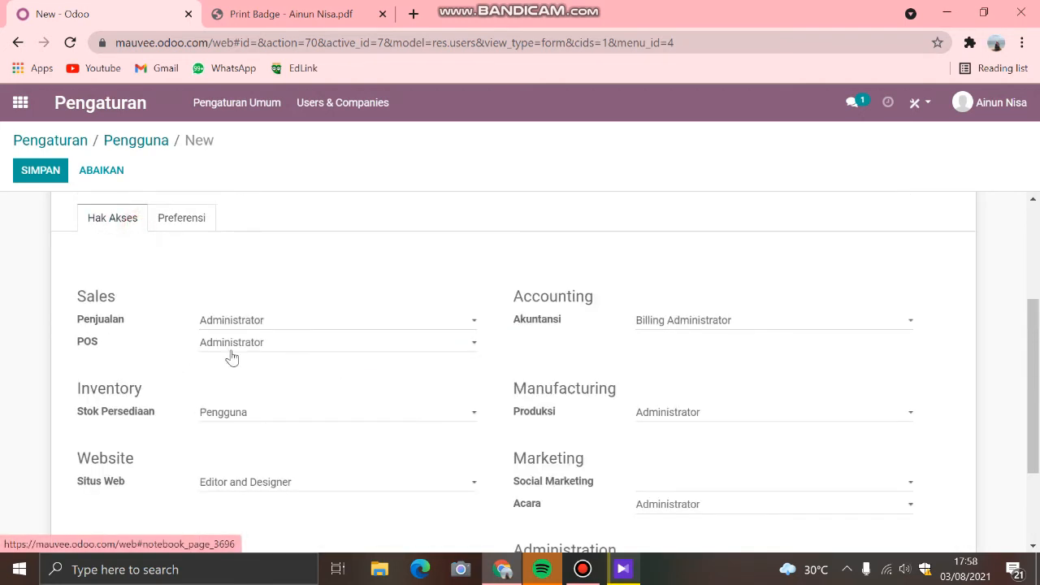
Step: Review the new user's form once more and try to save it
scroll(203, 293, up, 2)
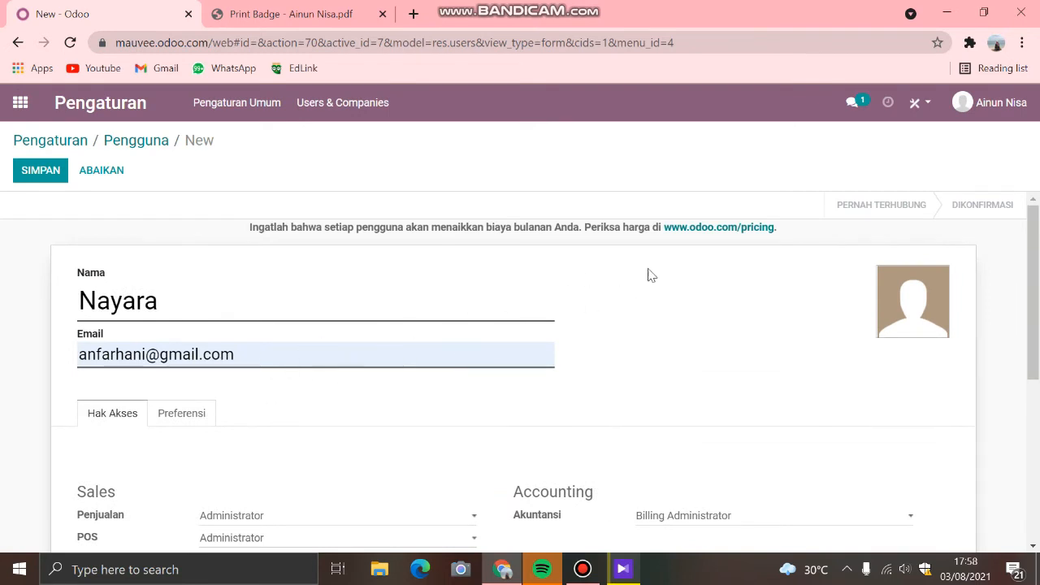
scroll(794, 355, down, 3)
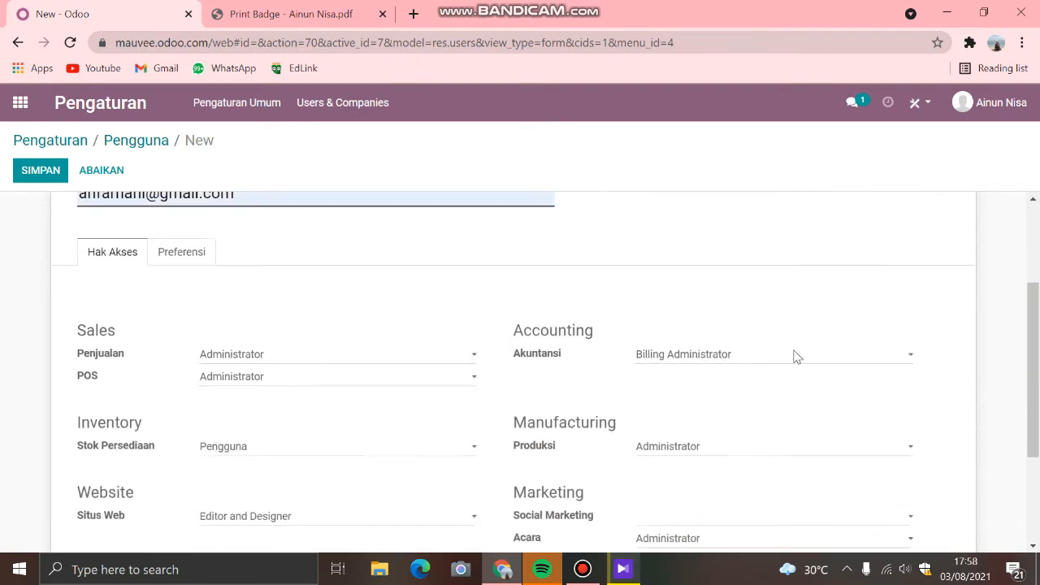
scroll(766, 411, up, 3)
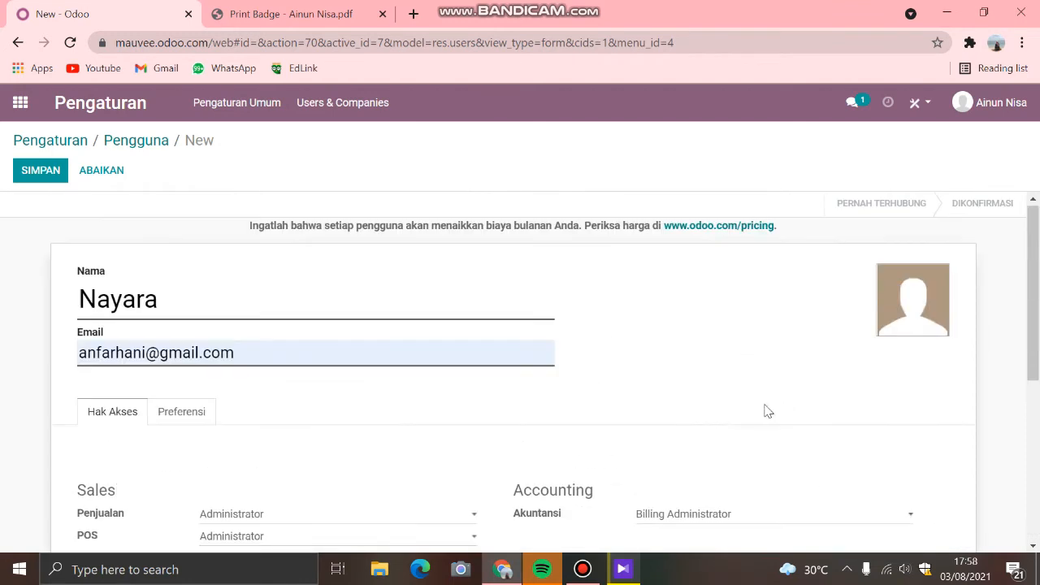
click(53, 173)
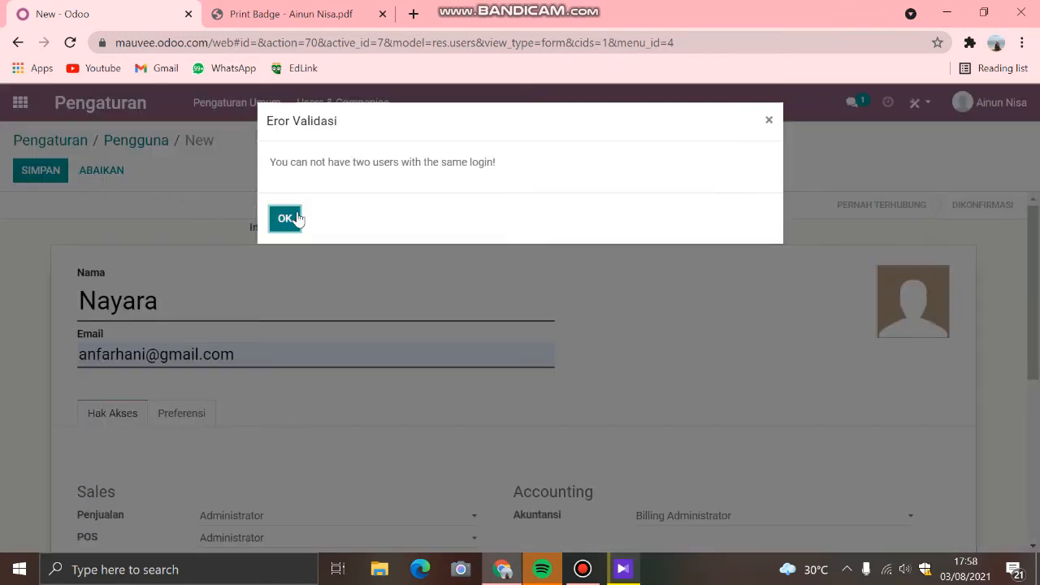
click(286, 217)
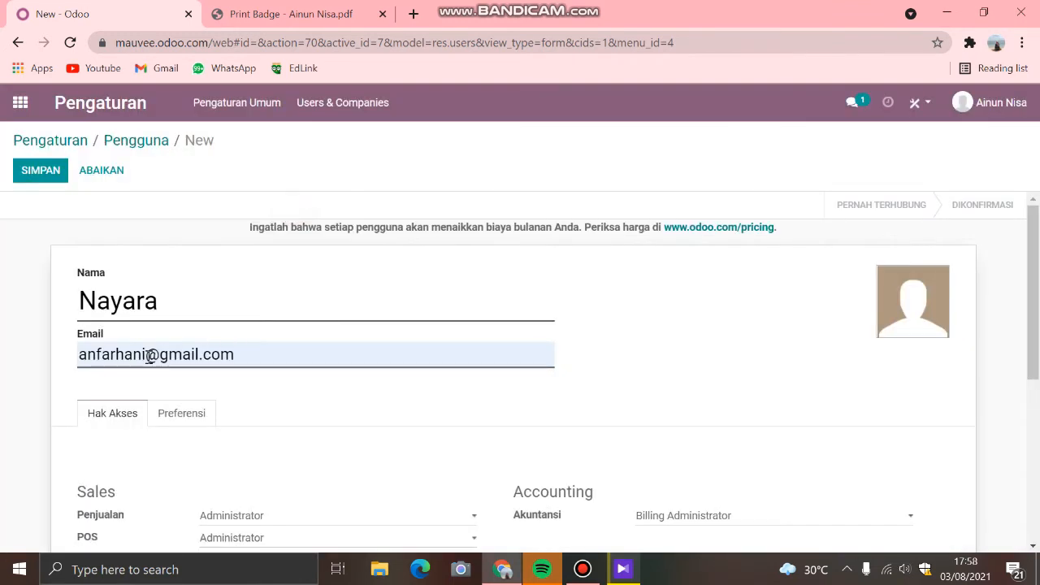
Step: Replace the account part of the new user's email address with a different one and try to save the user
drag(148, 357, 78, 356)
key(BackSpace)
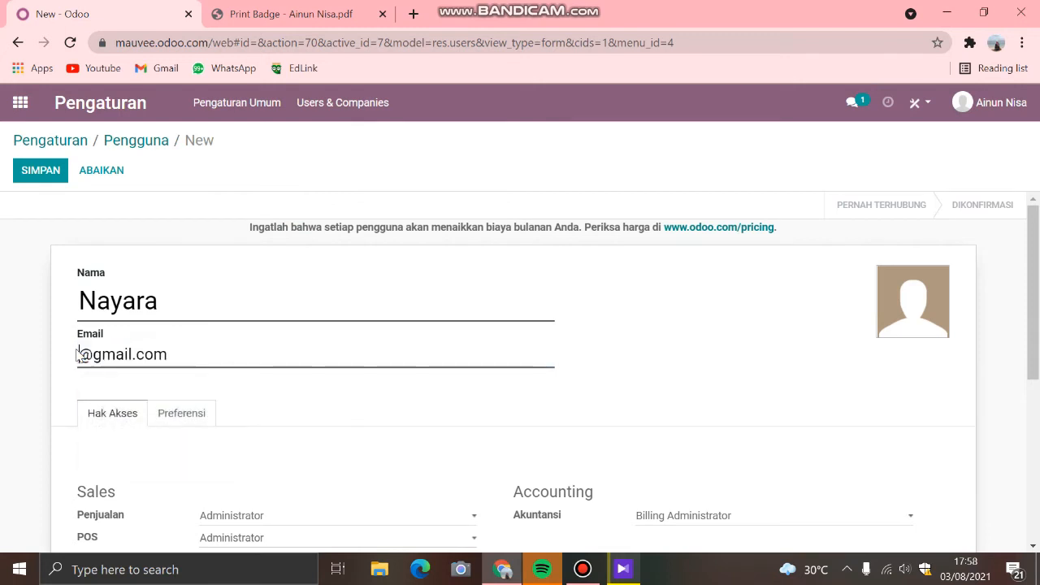
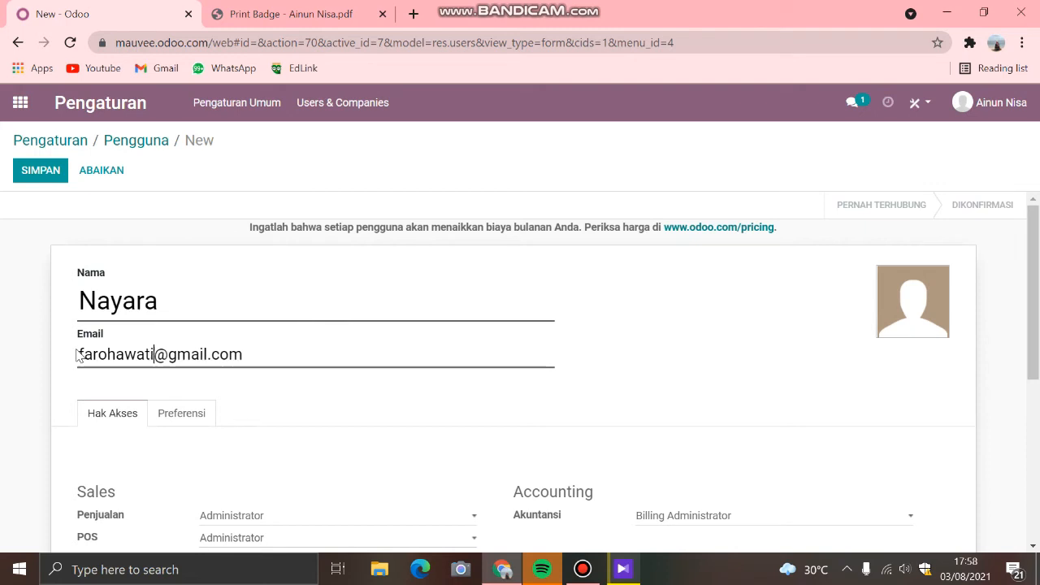
click(51, 169)
click(284, 218)
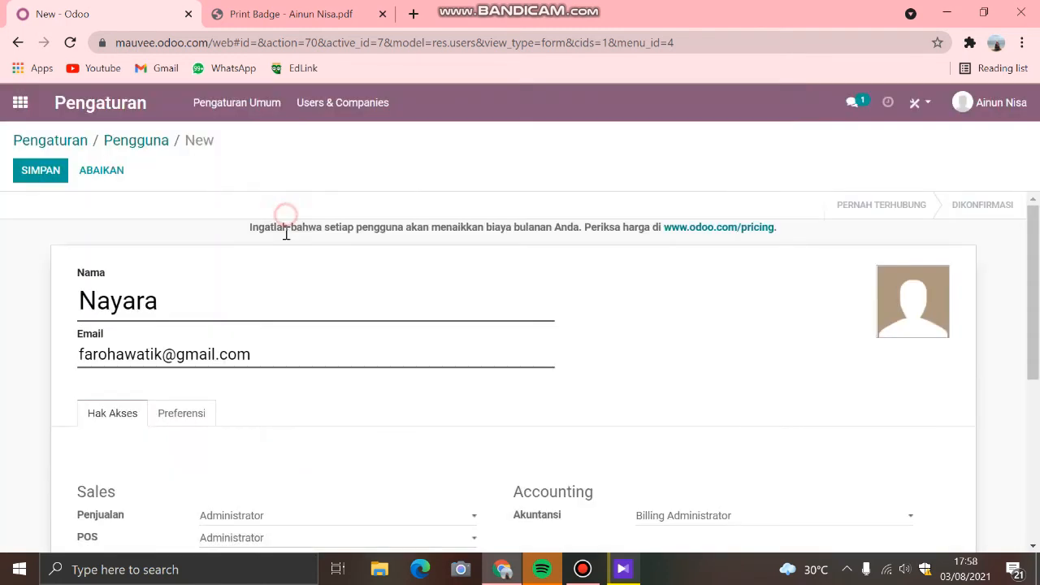
Step: Check the new user's access rights from Sales to Human Resources and retry saving the user
scroll(243, 325, down, 3)
scroll(260, 386, down, 1)
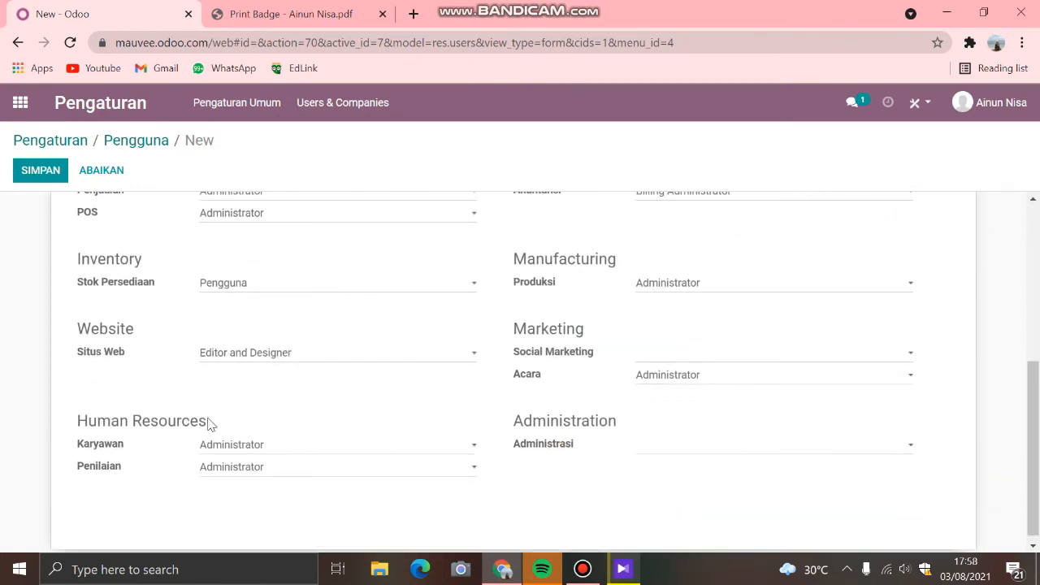
scroll(219, 418, up, 2)
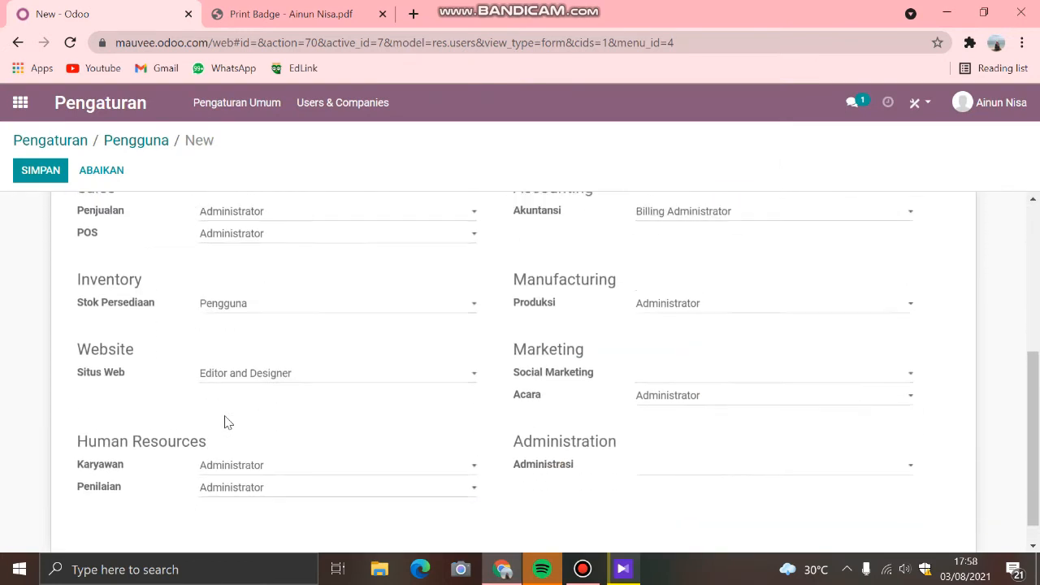
click(37, 180)
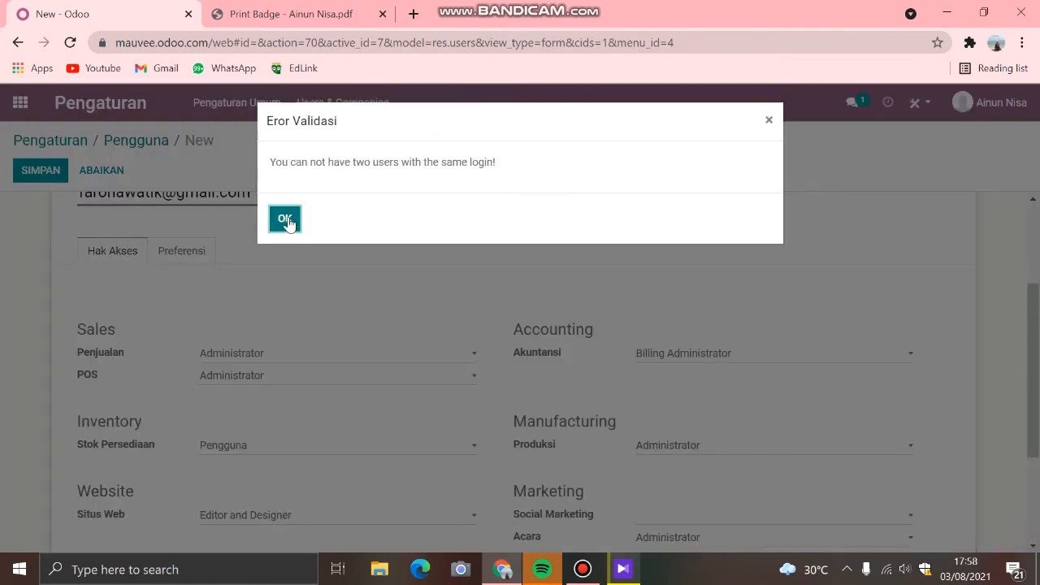
click(285, 221)
scroll(438, 260, up, 2)
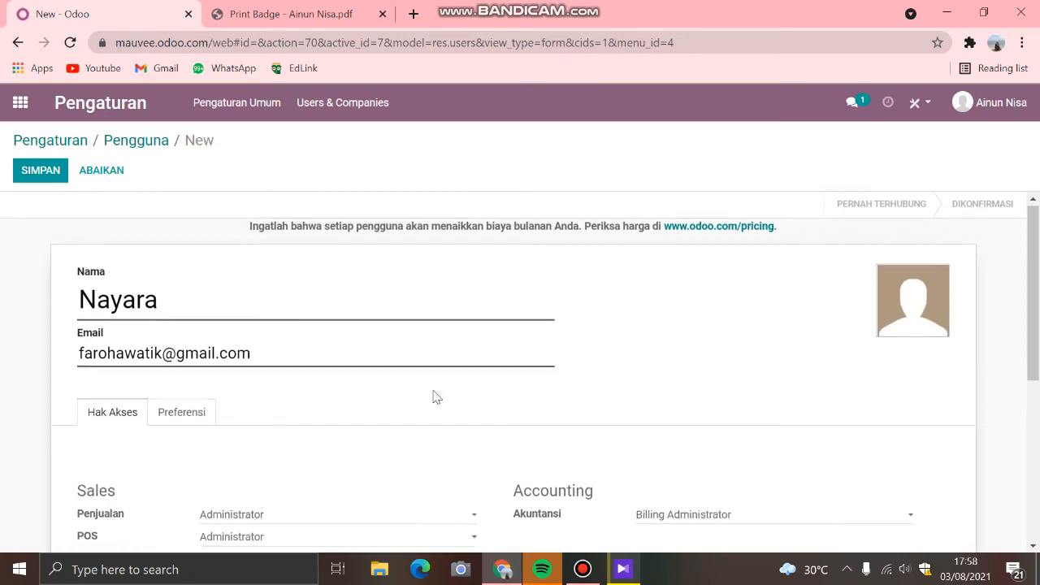
Step: Review the unsaved user's form, discard it and return to the apps overview
scroll(406, 398, down, 1)
scroll(826, 299, up, 1)
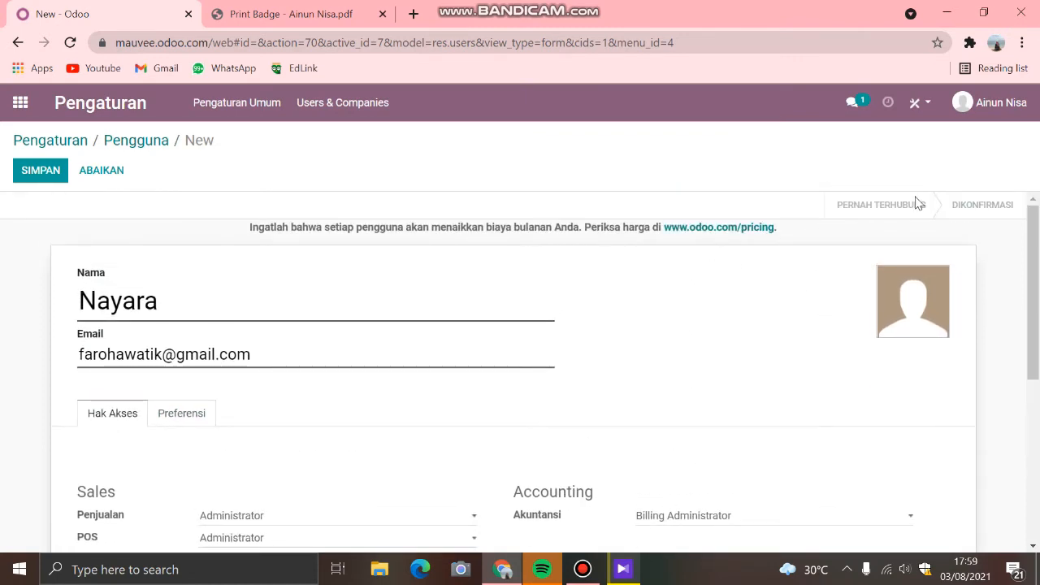
scroll(232, 366, down, 2)
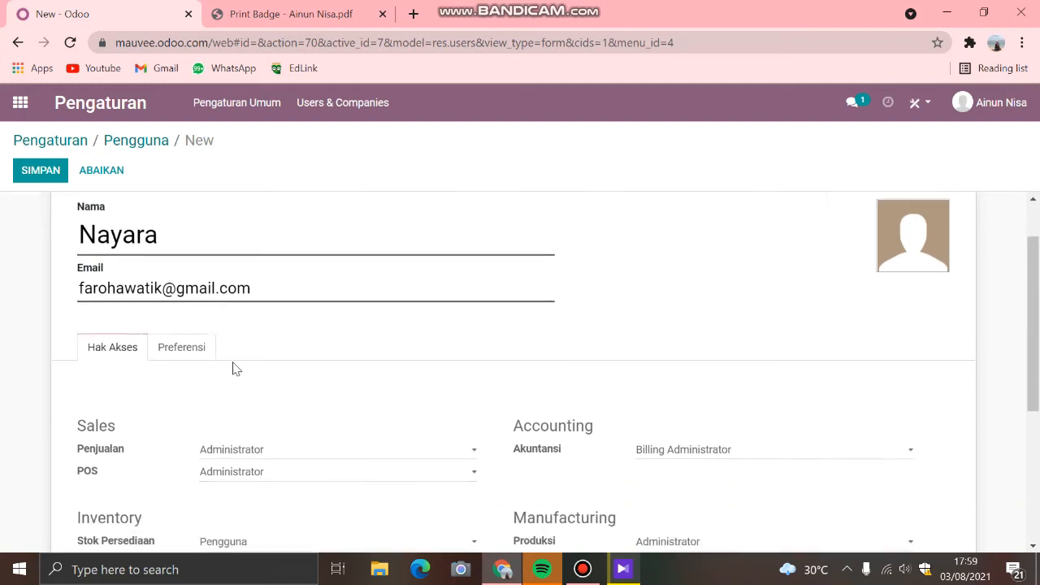
scroll(216, 328, up, 1)
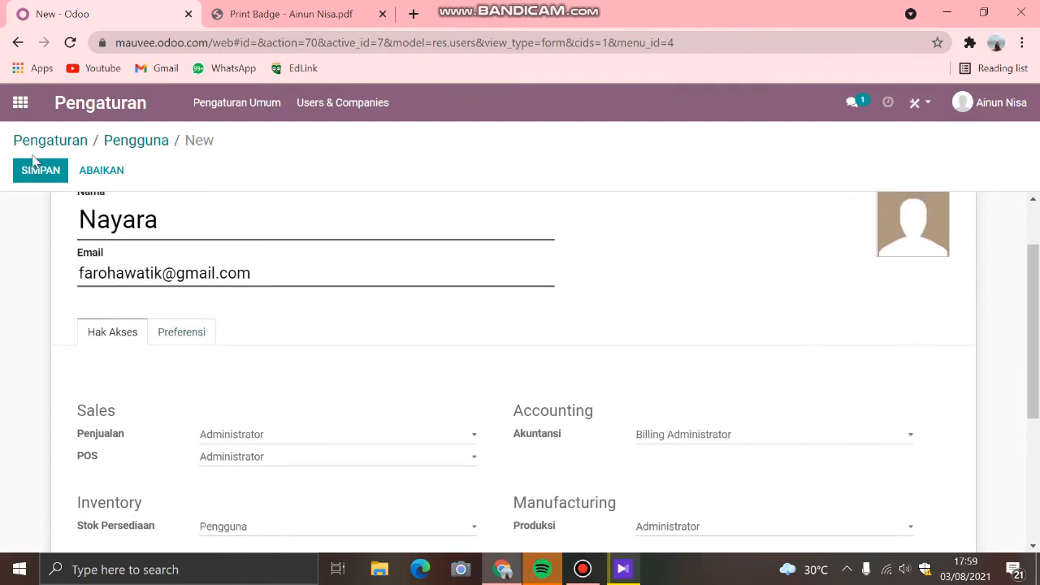
click(21, 102)
click(286, 209)
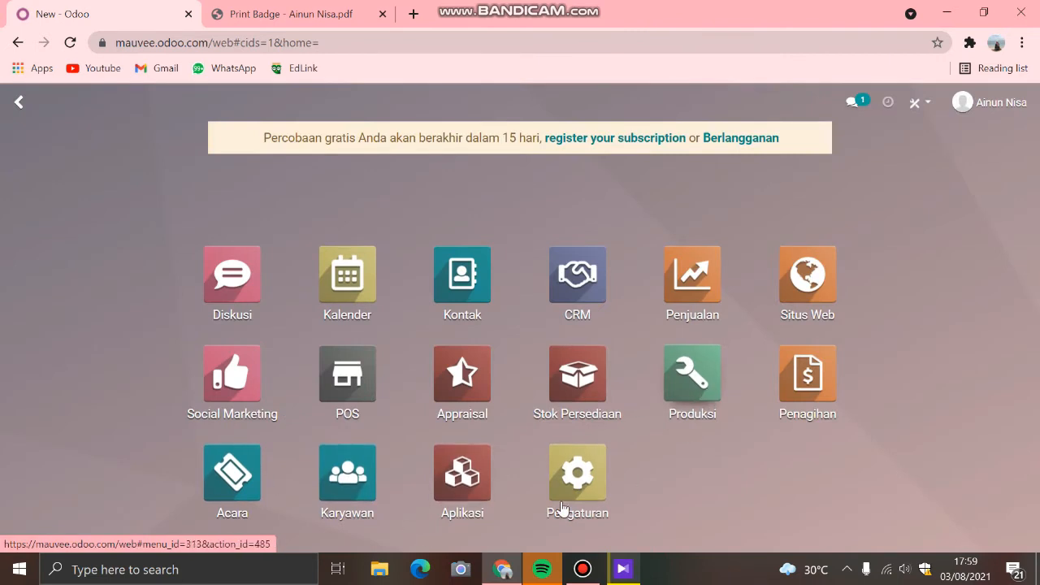
Step: Start another new user from the user management list in Pengaturan and enter the user's name
click(579, 467)
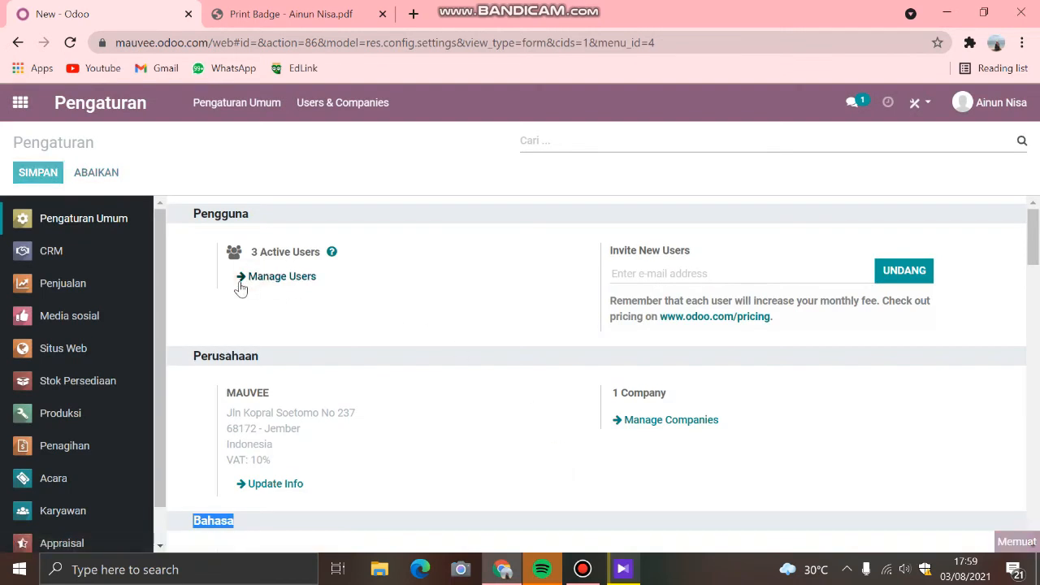
click(246, 276)
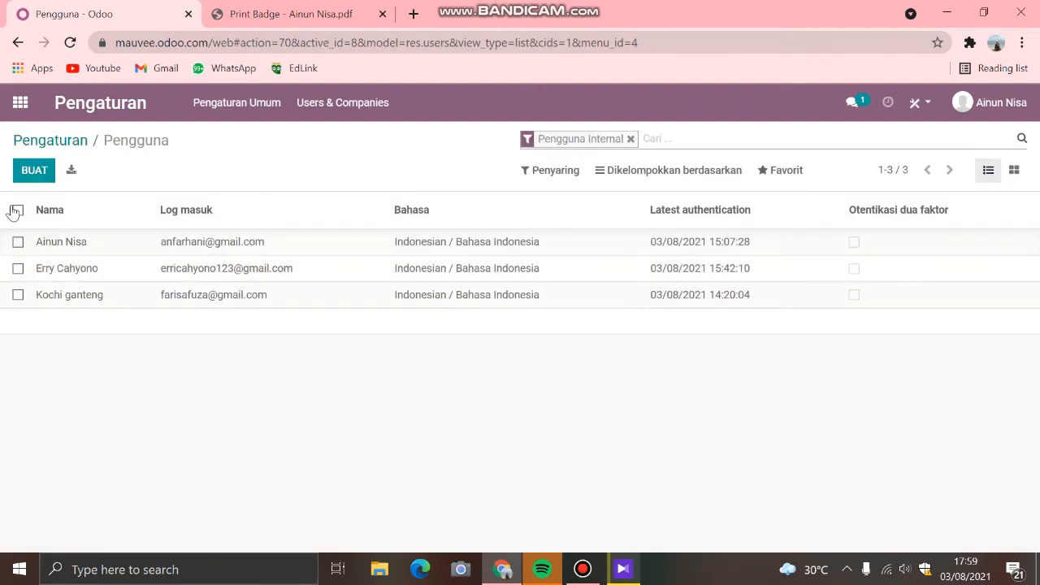
click(35, 172)
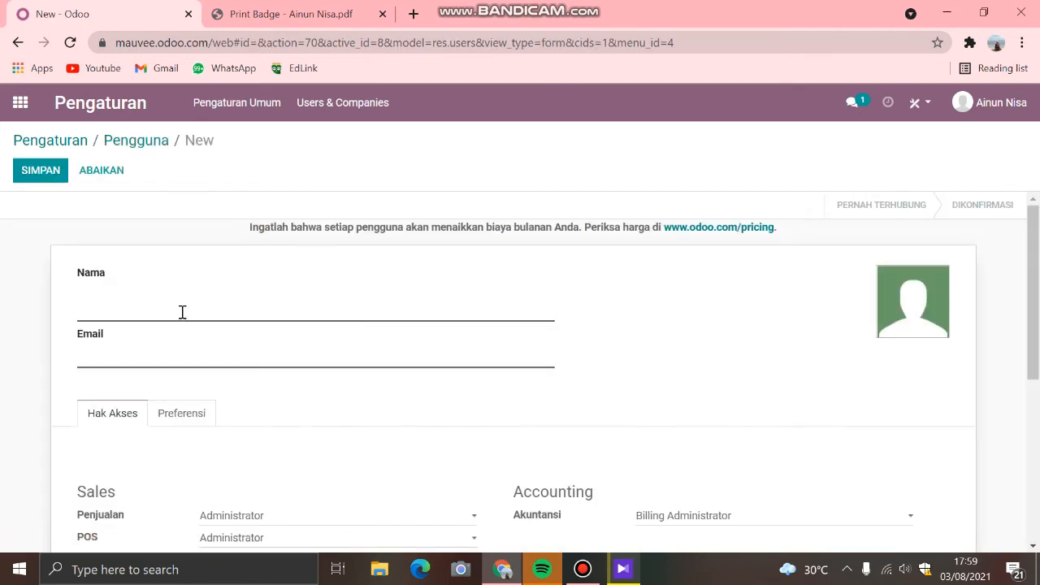
text(Naya)
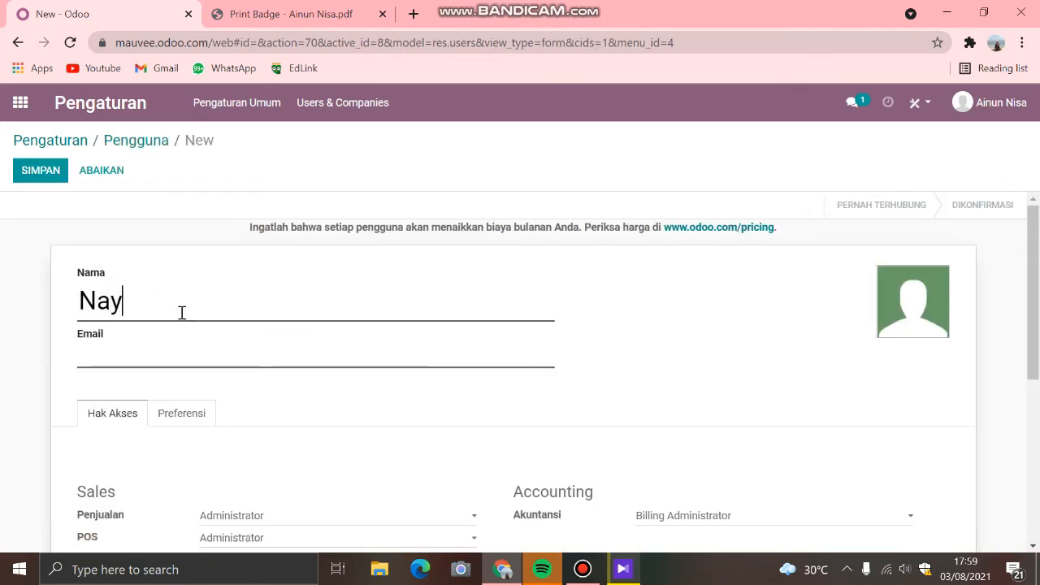
Step: Fill in the new user's email address
click(165, 349)
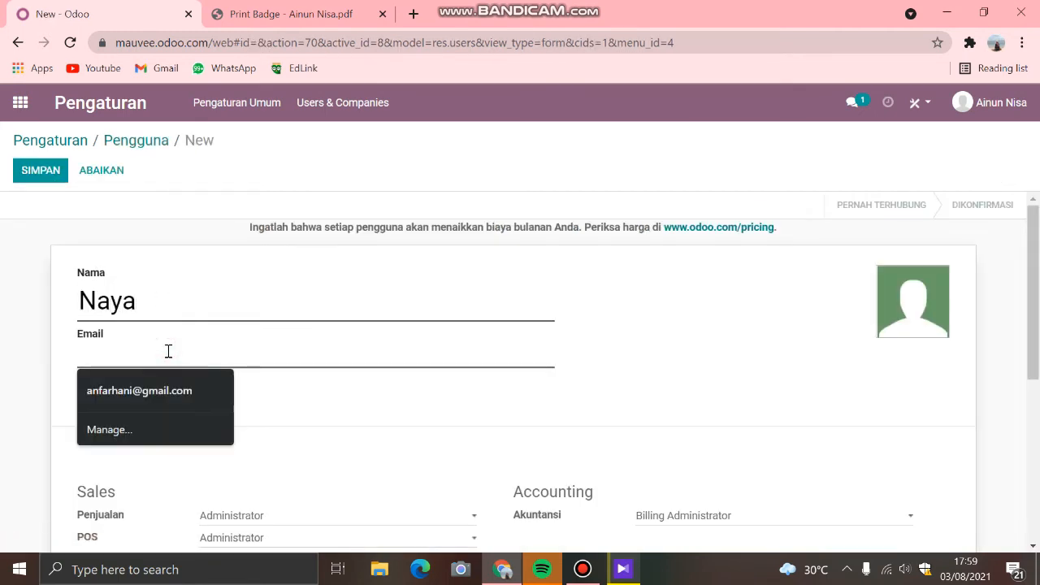
text(a)
key(BackSpace)
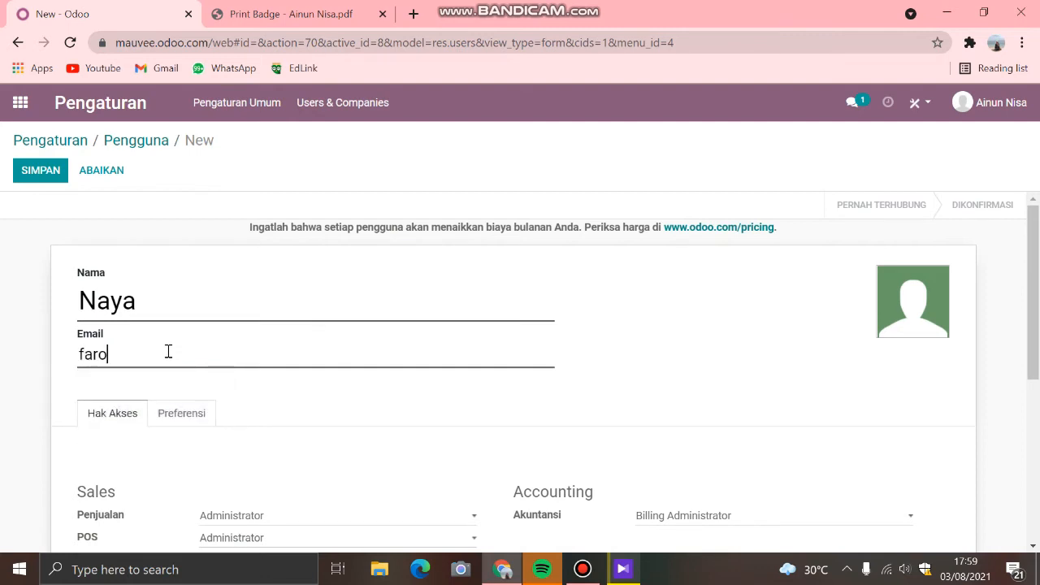
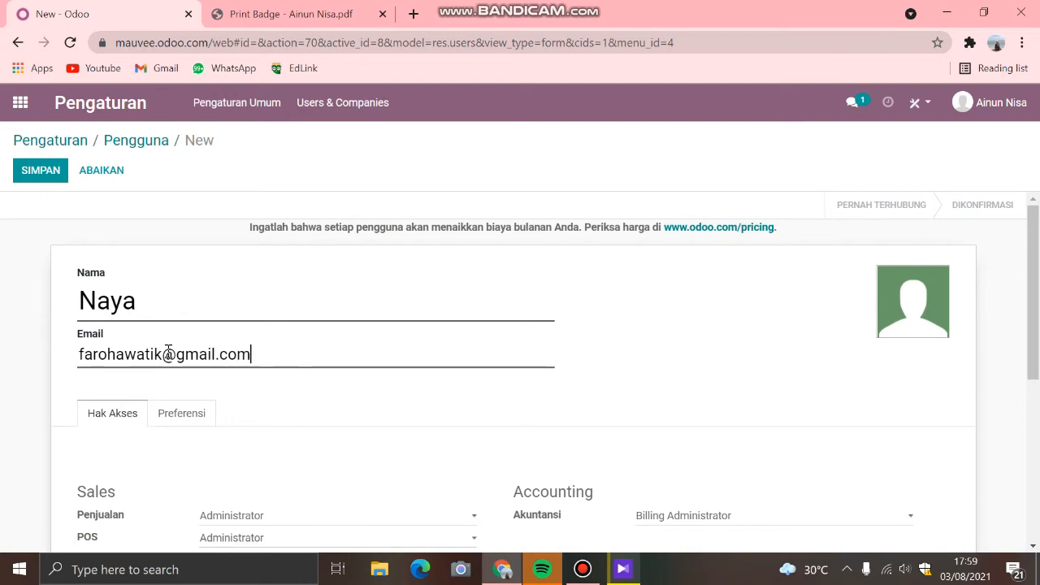
Step: Try to save the new user, and discard the form to return to the main Pengaturan page
scroll(317, 442, down, 4)
scroll(495, 414, up, 5)
click(40, 169)
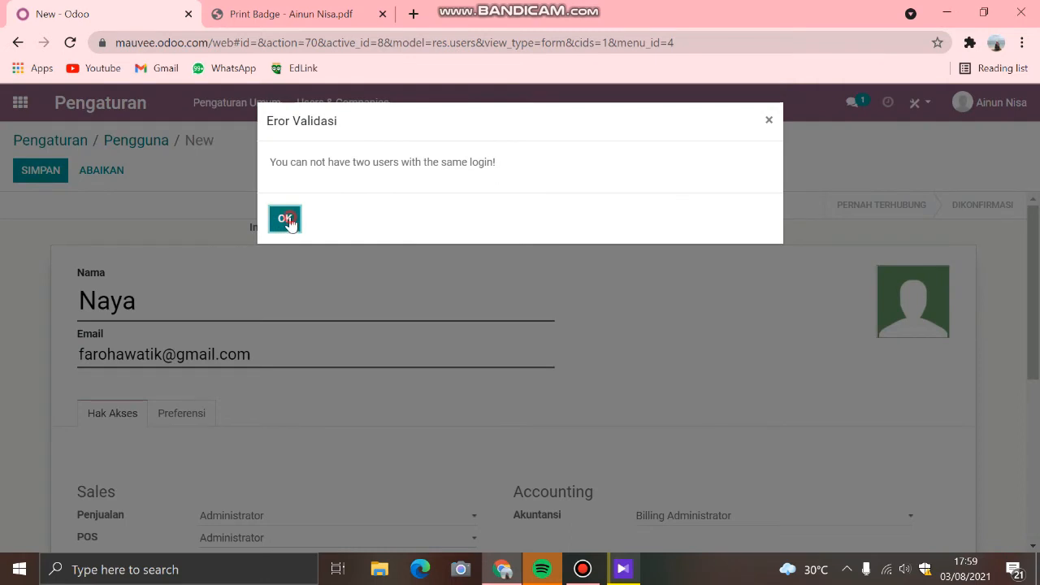
click(289, 221)
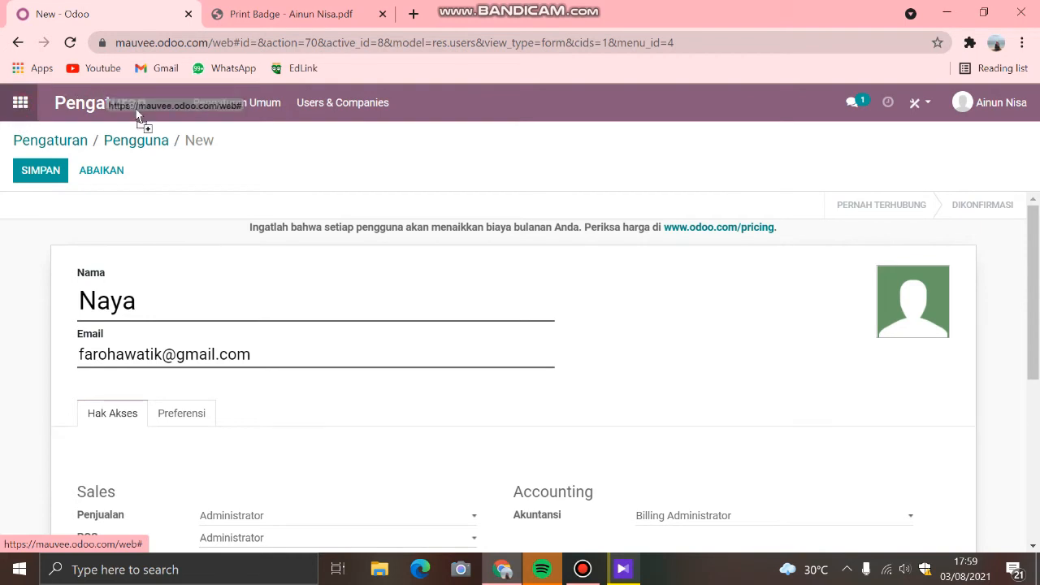
click(58, 142)
click(278, 207)
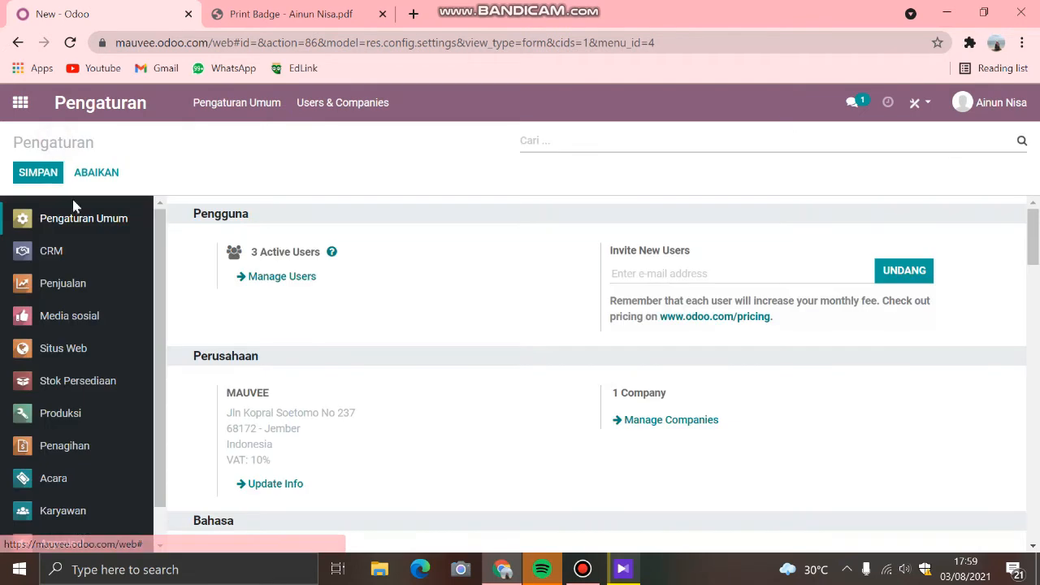
Step: Look through the CRM settings, from Prospek and Predictive Lead Scoring to the Lead Generation options
click(74, 249)
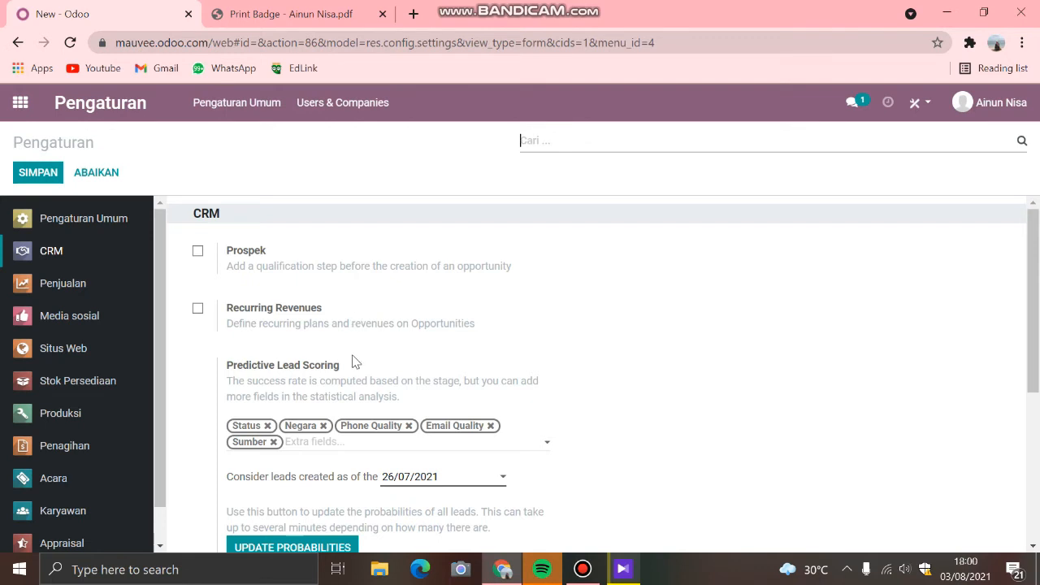
scroll(355, 366, down, 1)
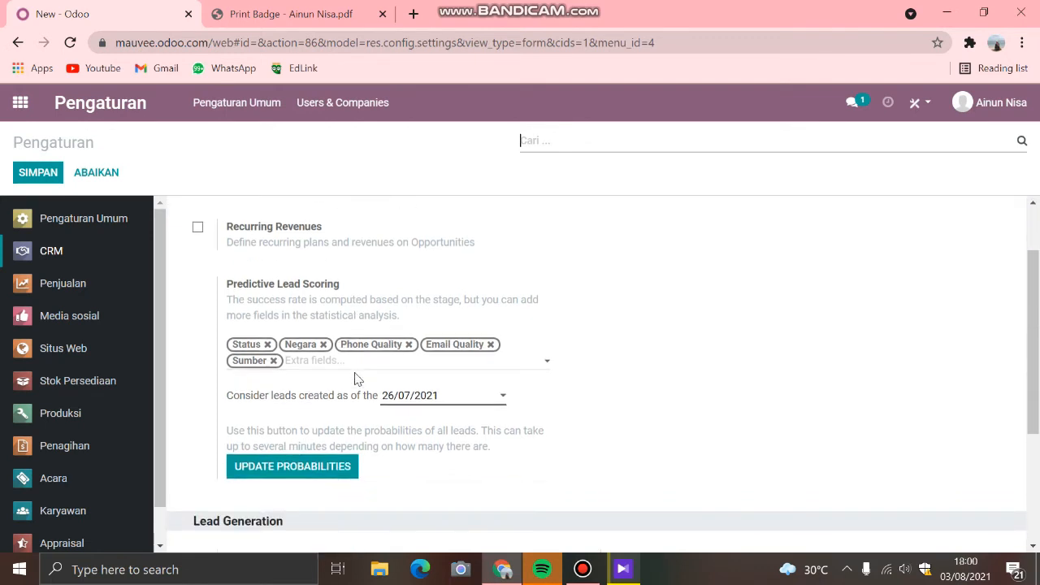
scroll(357, 379, down, 2)
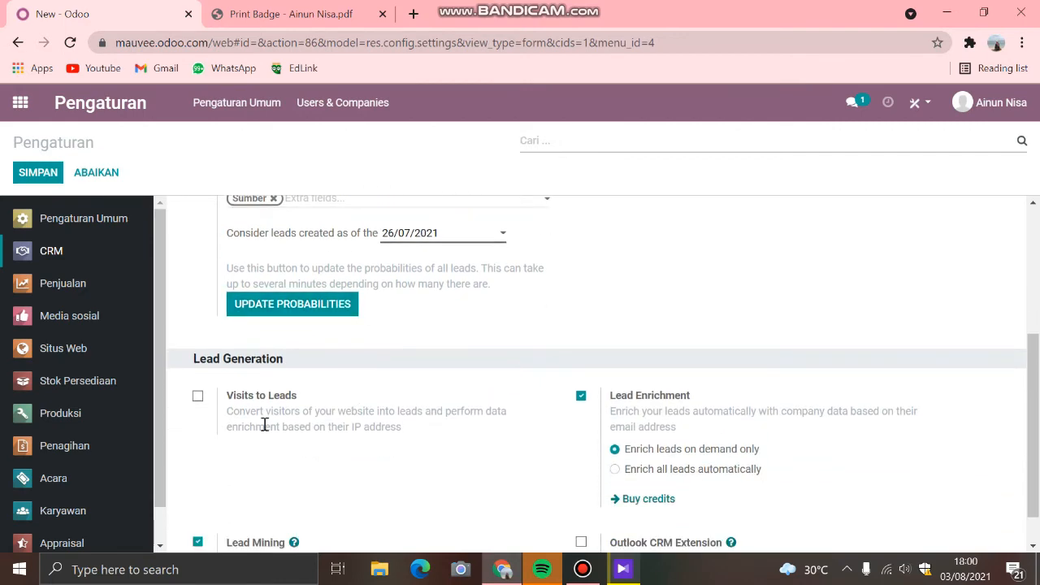
scroll(307, 414, down, 1)
click(32, 252)
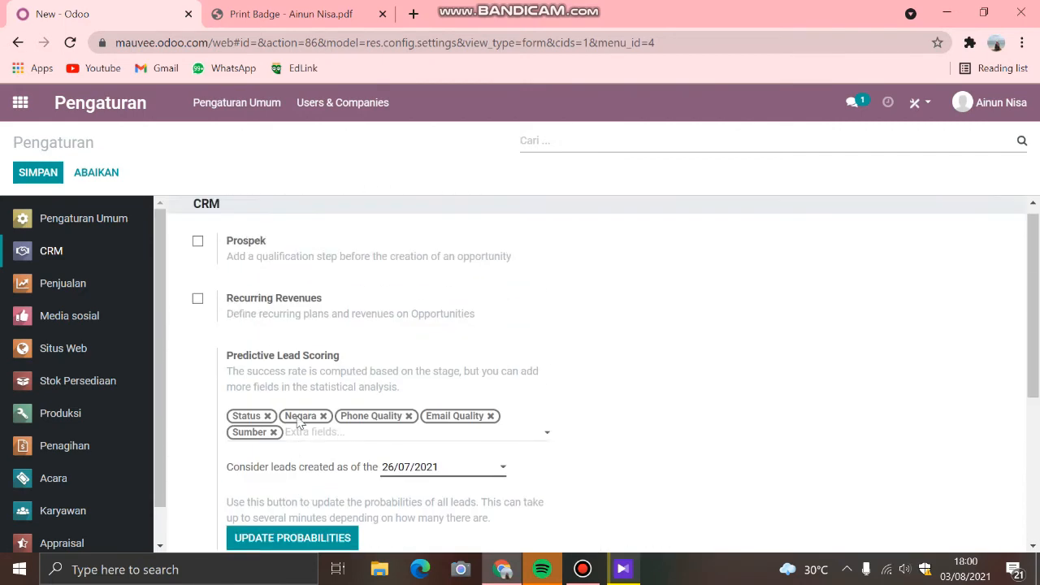
Step: Look through the Penjualan settings, covering Katalog Produk, Harga and Penawaran & Order Penjualan
click(41, 283)
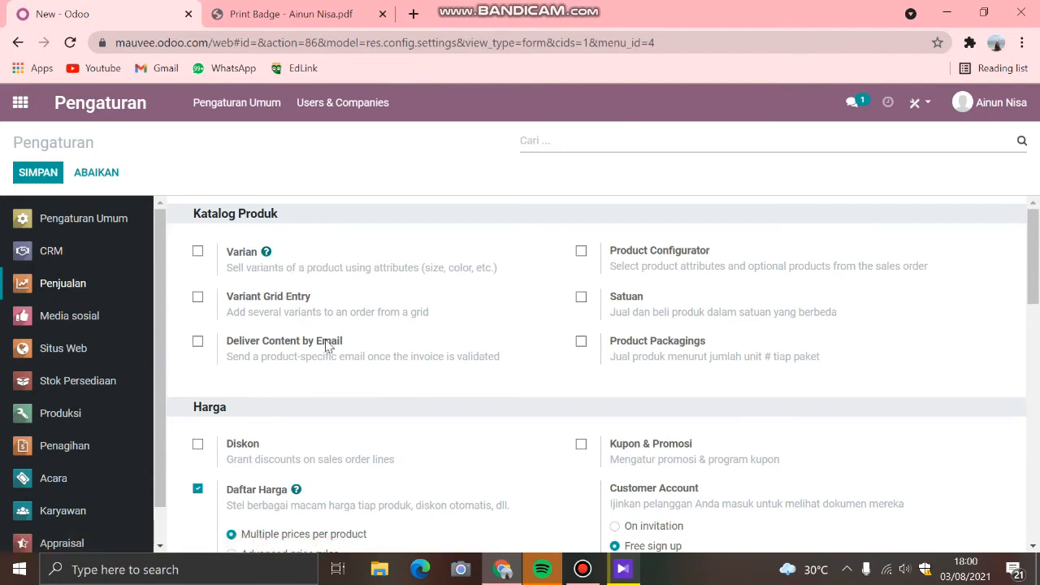
scroll(333, 347, down, 1)
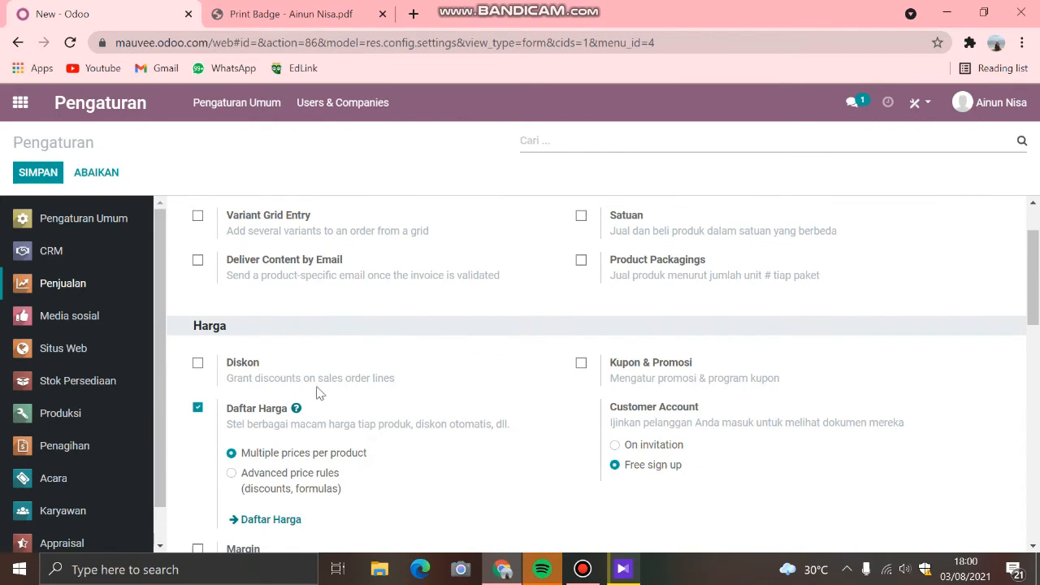
scroll(317, 393, down, 1)
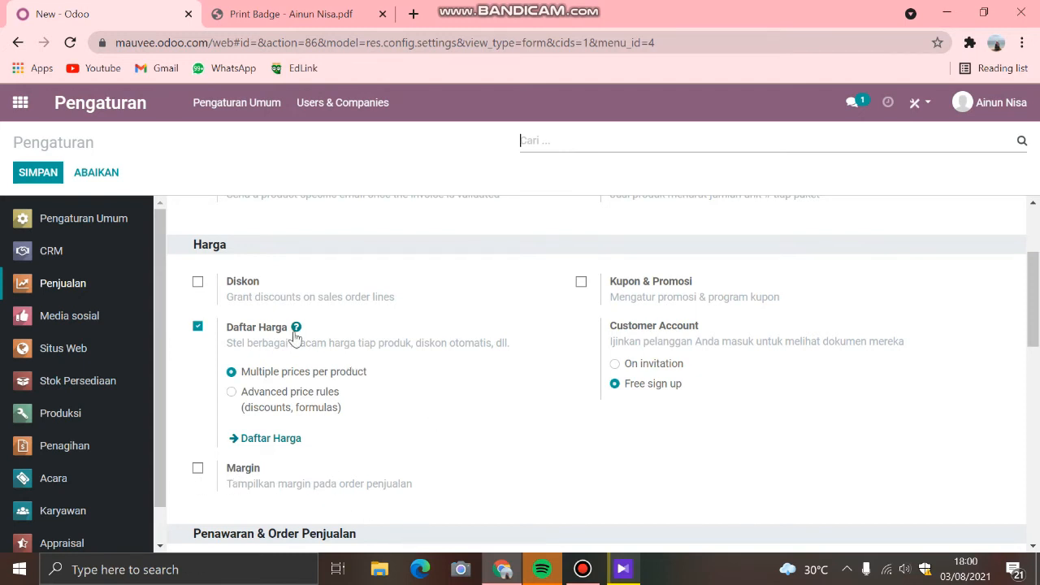
scroll(317, 369, down, 1)
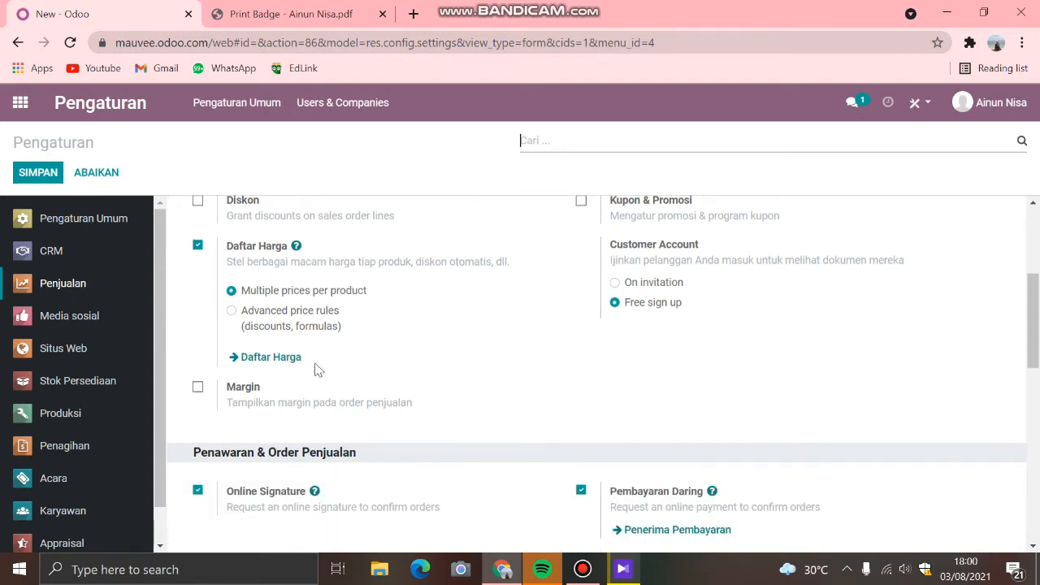
Step: View the Media sosial settings for the Facebook, LinkedIn and Twitter account configurations
click(86, 317)
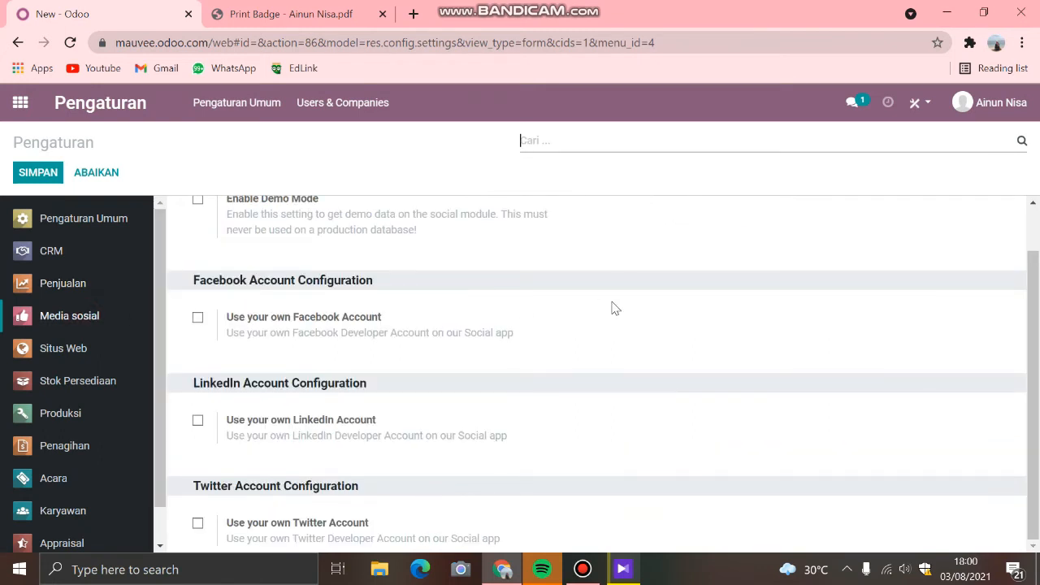
scroll(615, 307, down, 1)
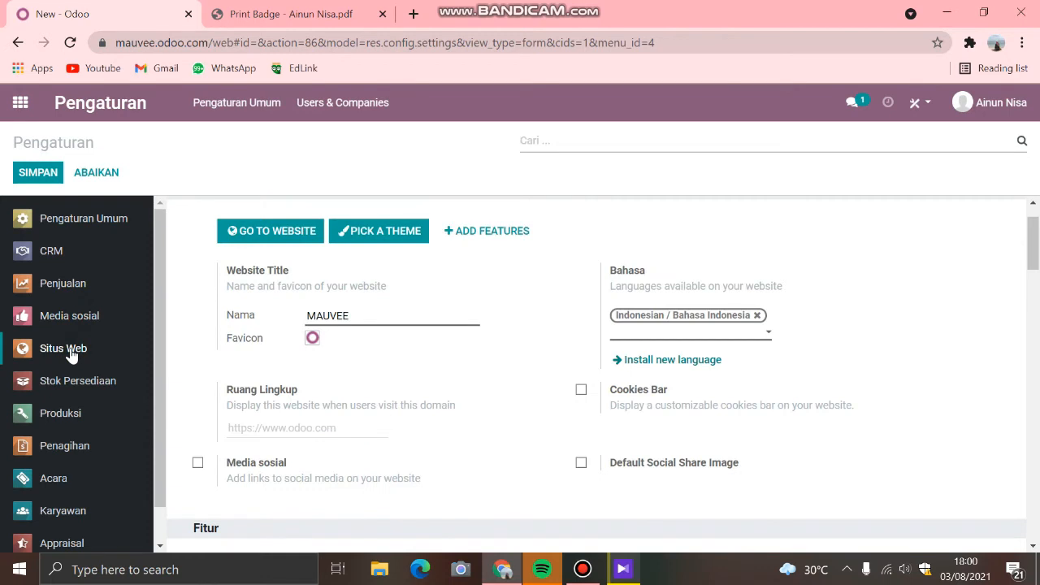
Step: Open the theme picker from the Situs Web settings and browse the available website themes
click(376, 240)
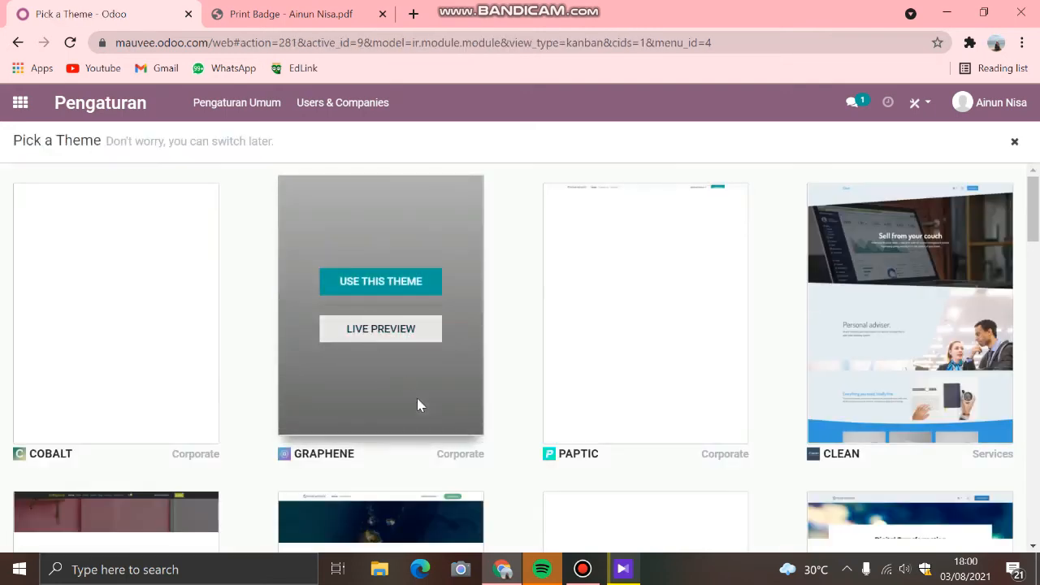
scroll(780, 390, down, 5)
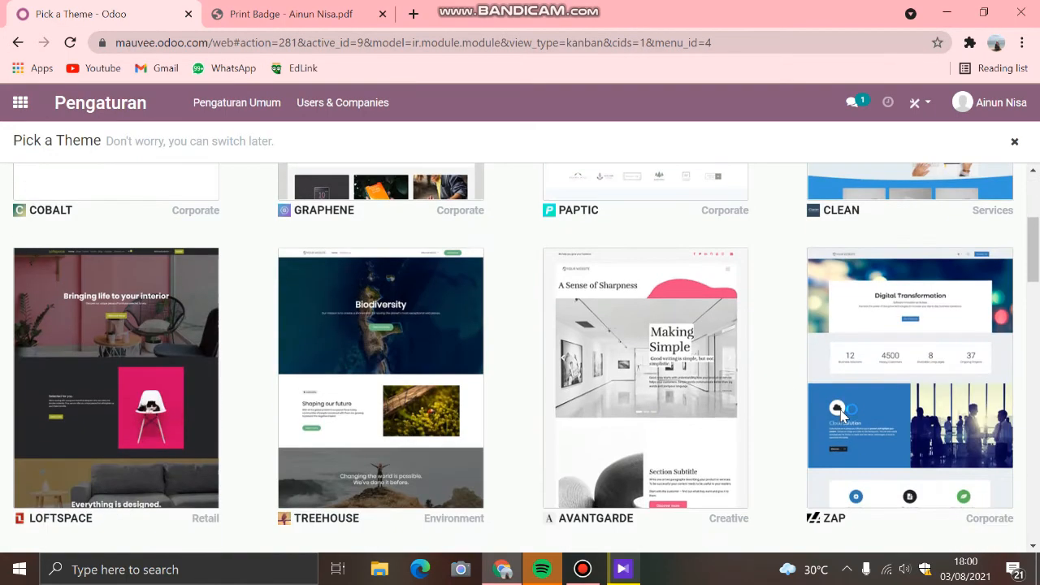
scroll(842, 415, up, 1)
scroll(842, 416, up, 1)
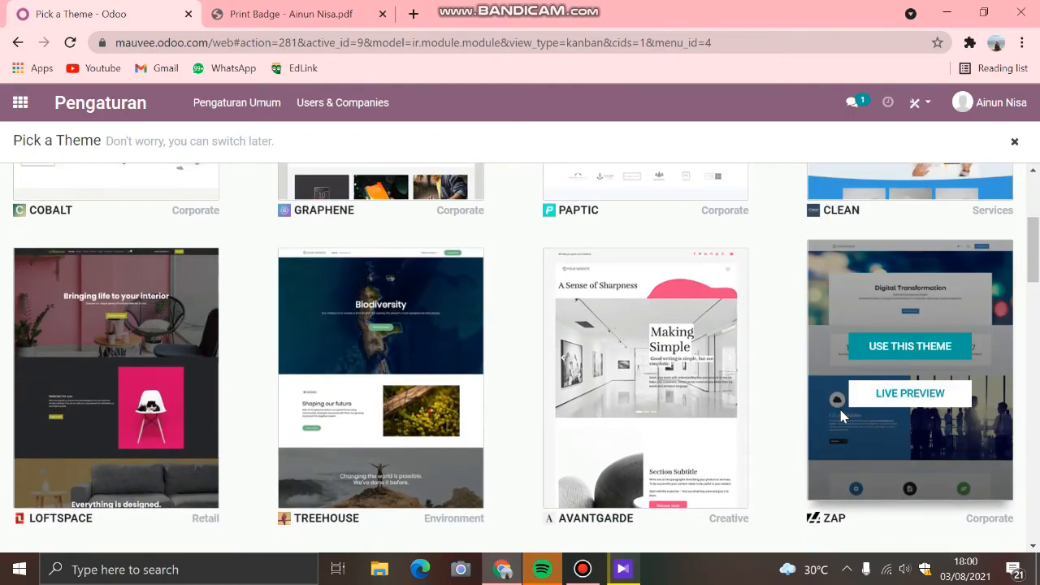
Step: Browse the remaining website themes in Pick a Theme and return to the Pengaturan overview
scroll(842, 416, down, 4)
scroll(842, 416, down, 15)
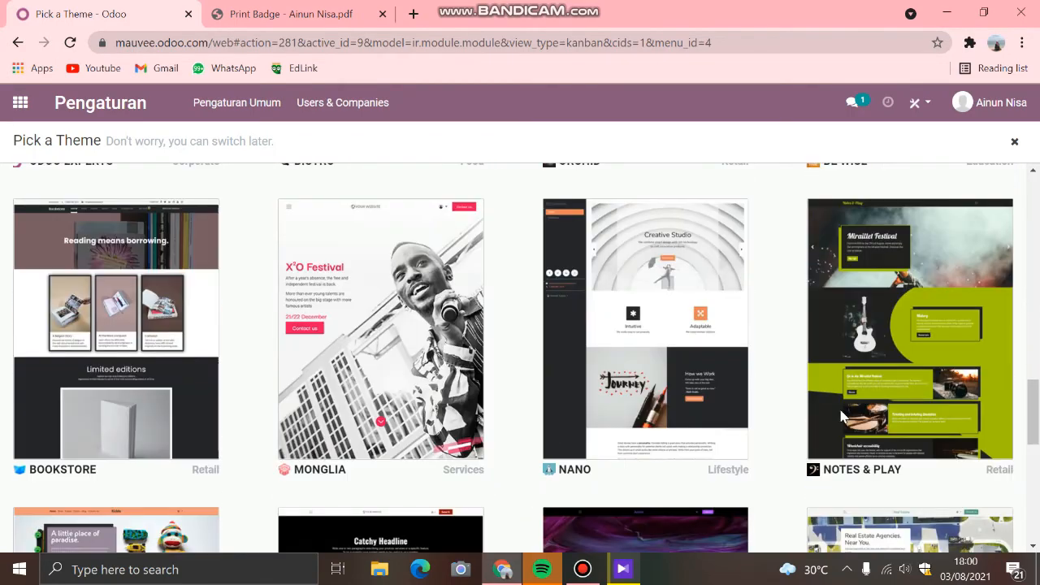
scroll(844, 417, up, 17)
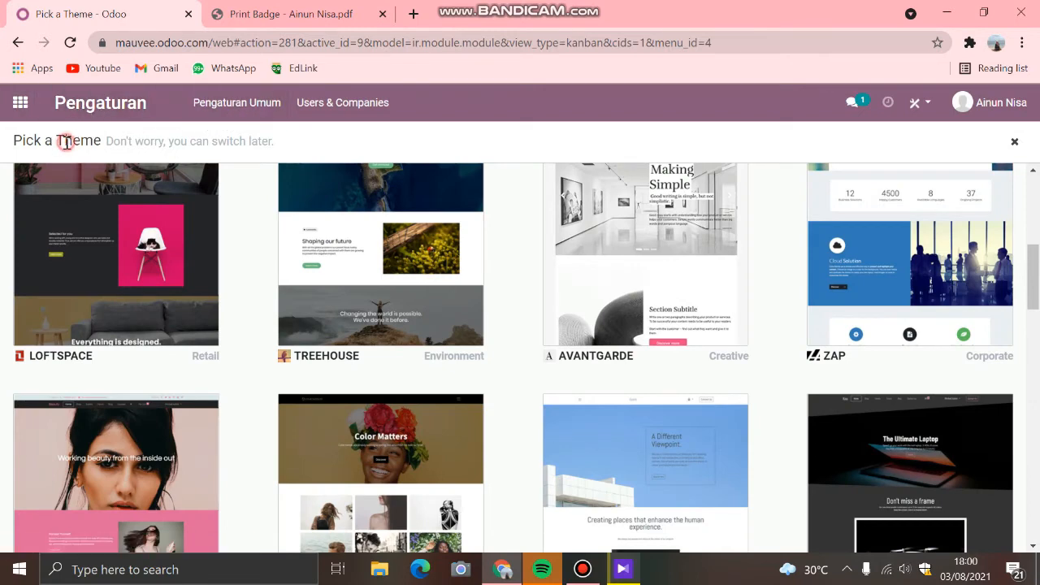
click(107, 114)
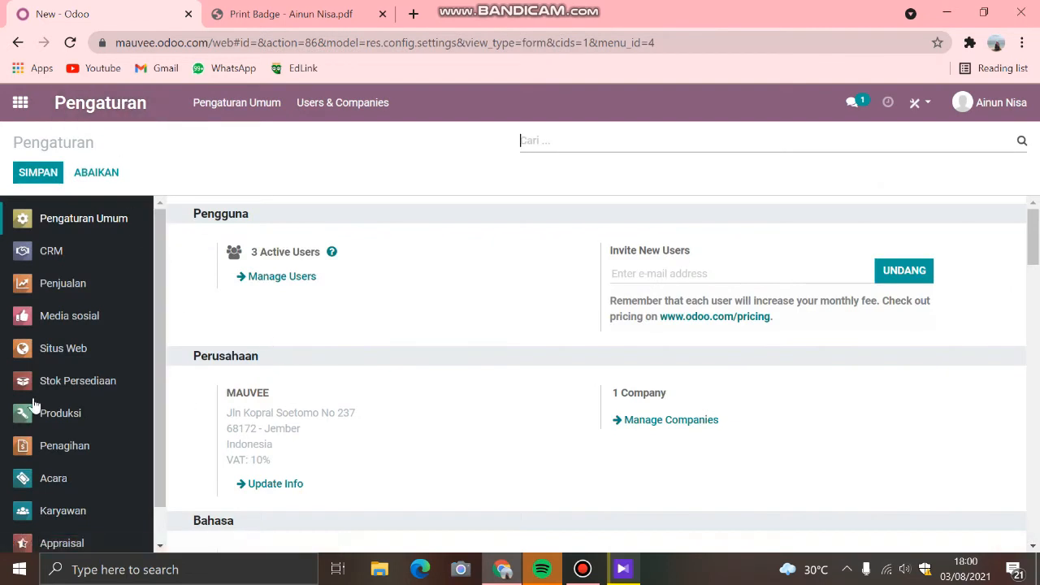
Step: View the live MAUVEE website from the Situs Web settings and go back to the apps overview
click(56, 351)
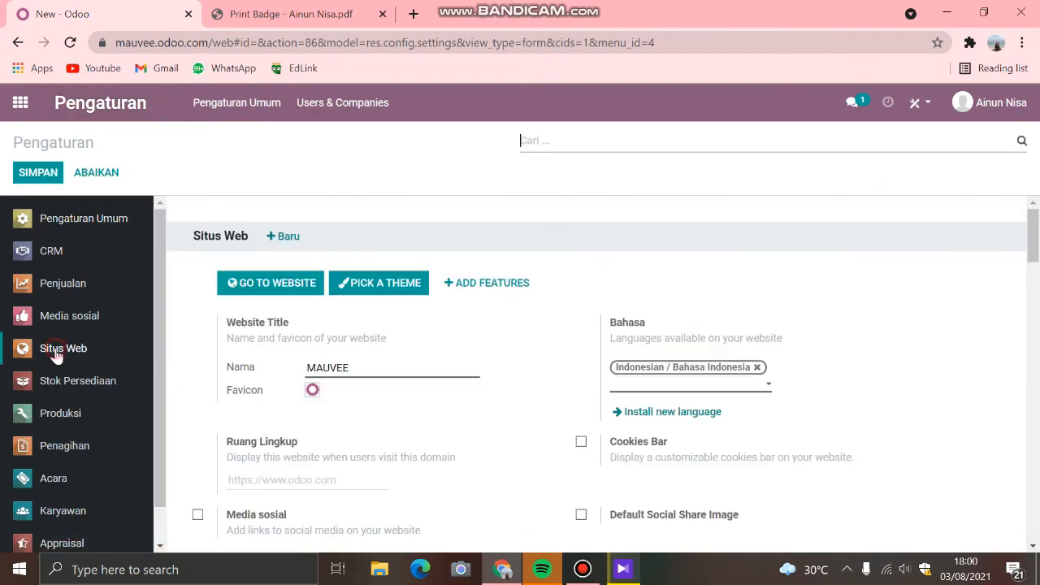
click(254, 291)
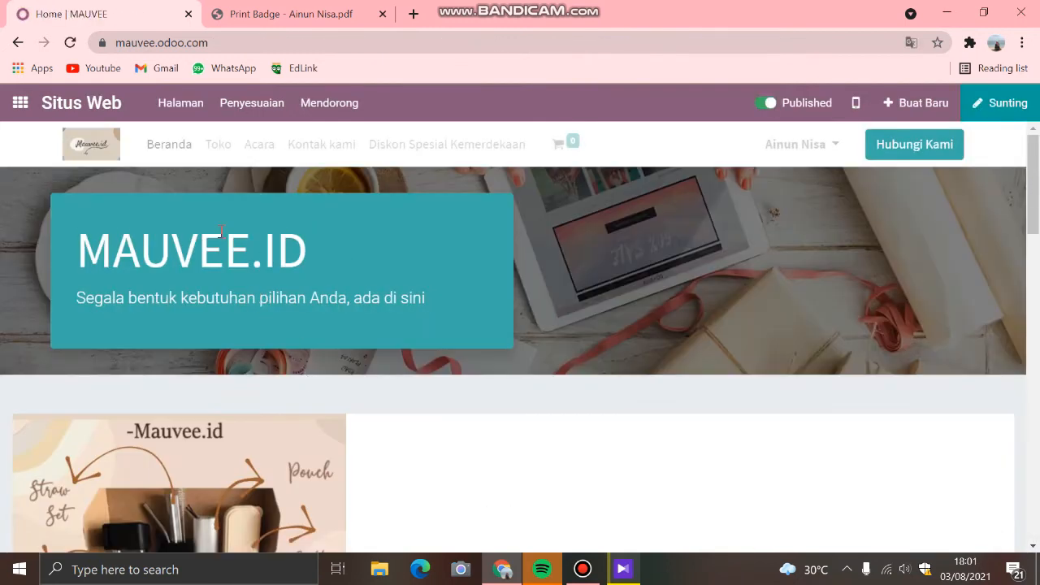
click(15, 106)
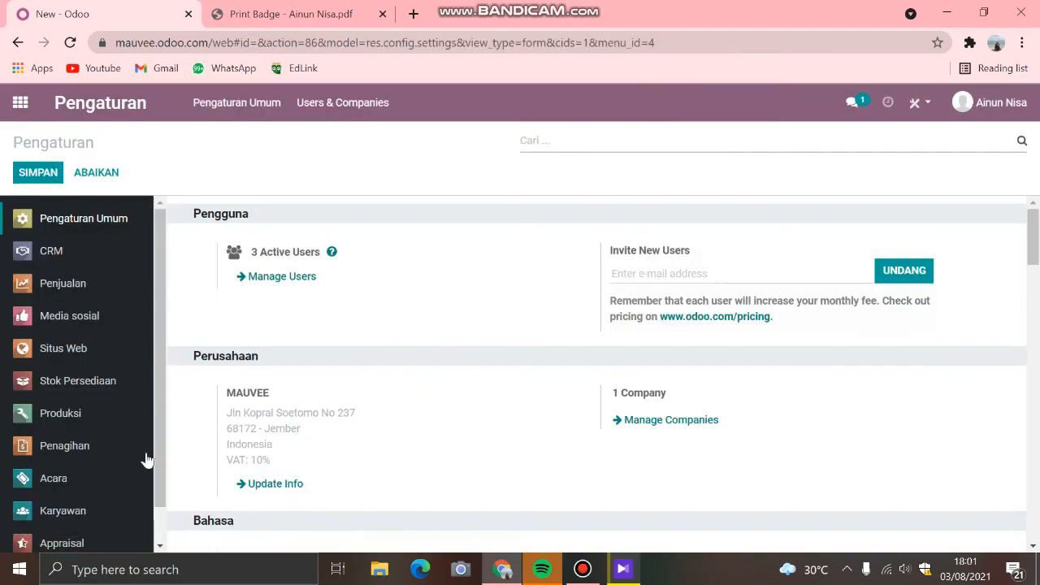
Step: Look through the Stok Persediaan settings for Operasi and the Penagihan settings for Pajak
click(49, 382)
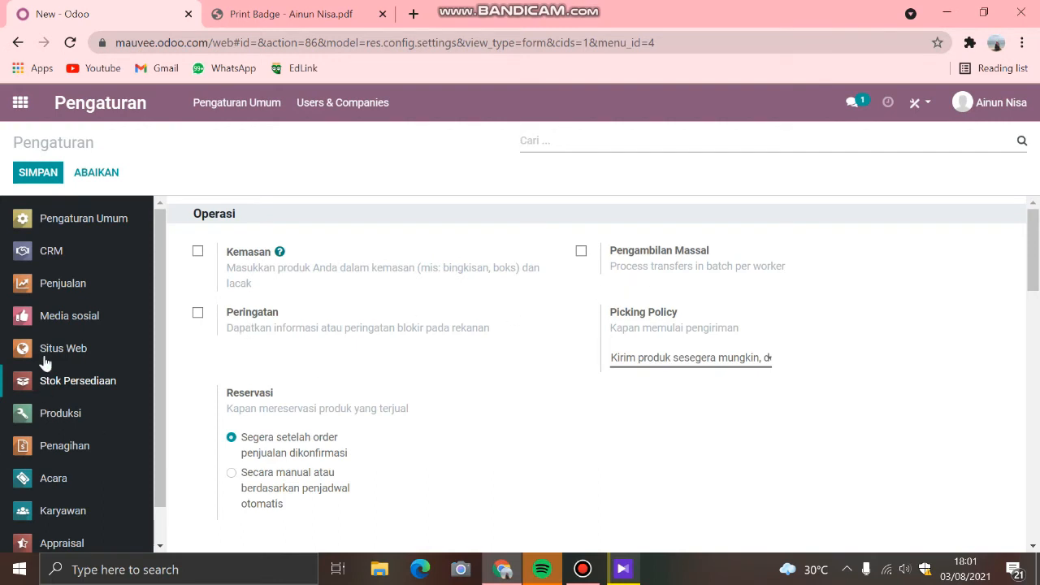
scroll(72, 448, down, 1)
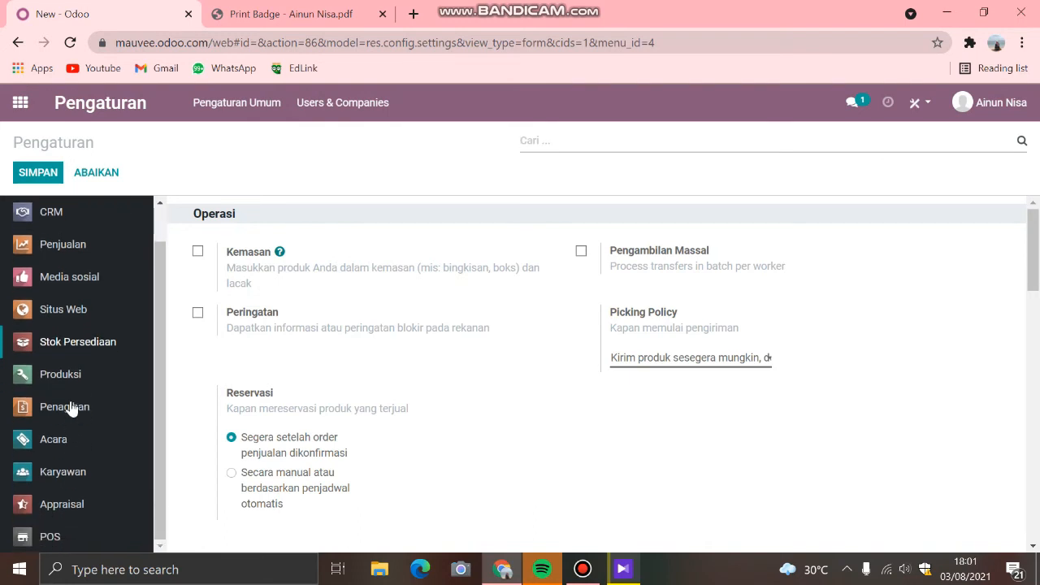
click(70, 406)
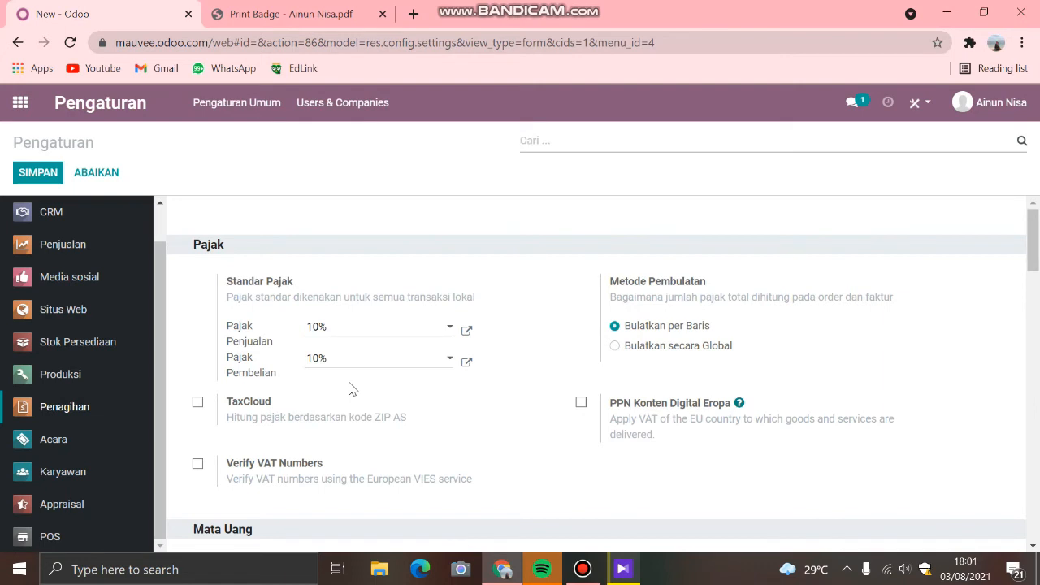
Step: Look through the Acara settings down to Absensi and the Karyawan settings down to Employee Update Rights
click(65, 439)
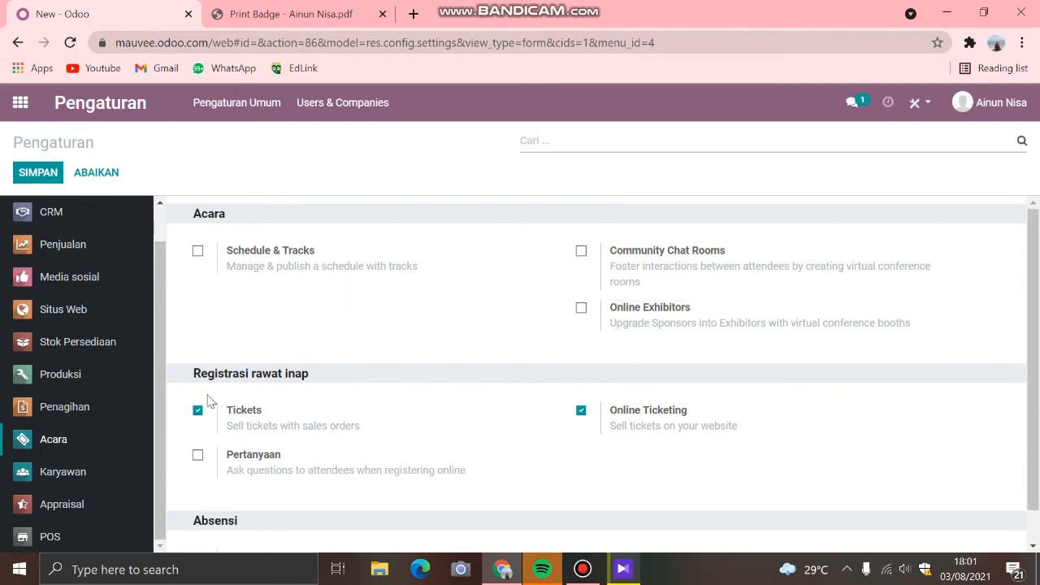
scroll(325, 402, down, 1)
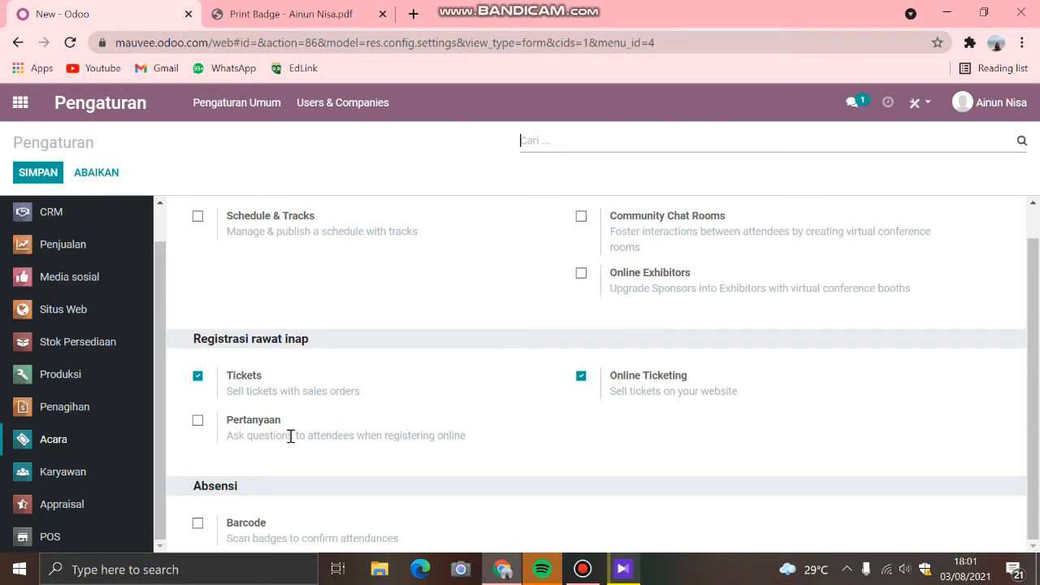
click(65, 472)
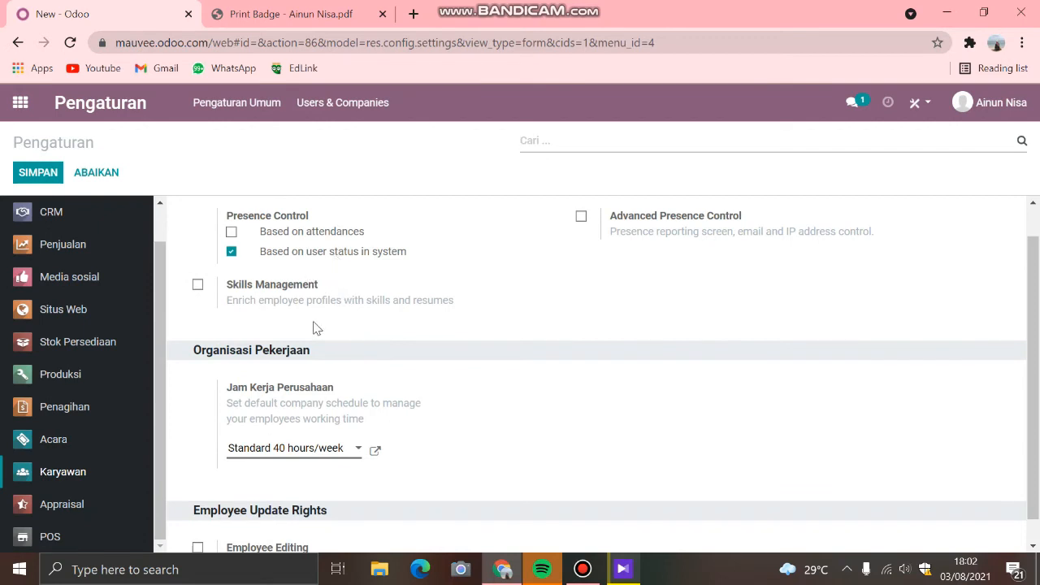
scroll(301, 373, down, 1)
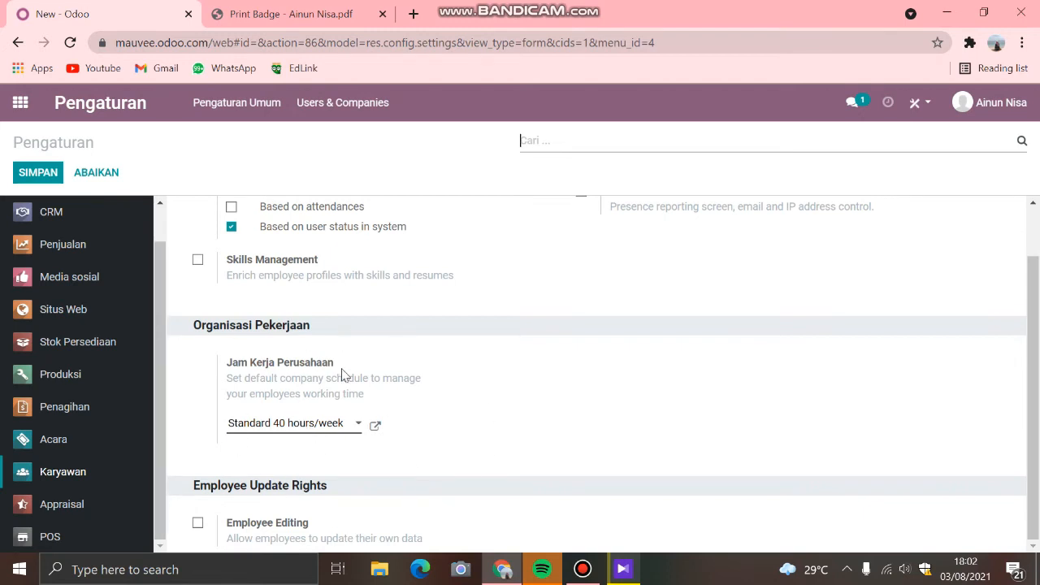
Step: Examine the Appraisal settings, reading the questions in the Employee and Manager Feedback Templates
click(50, 505)
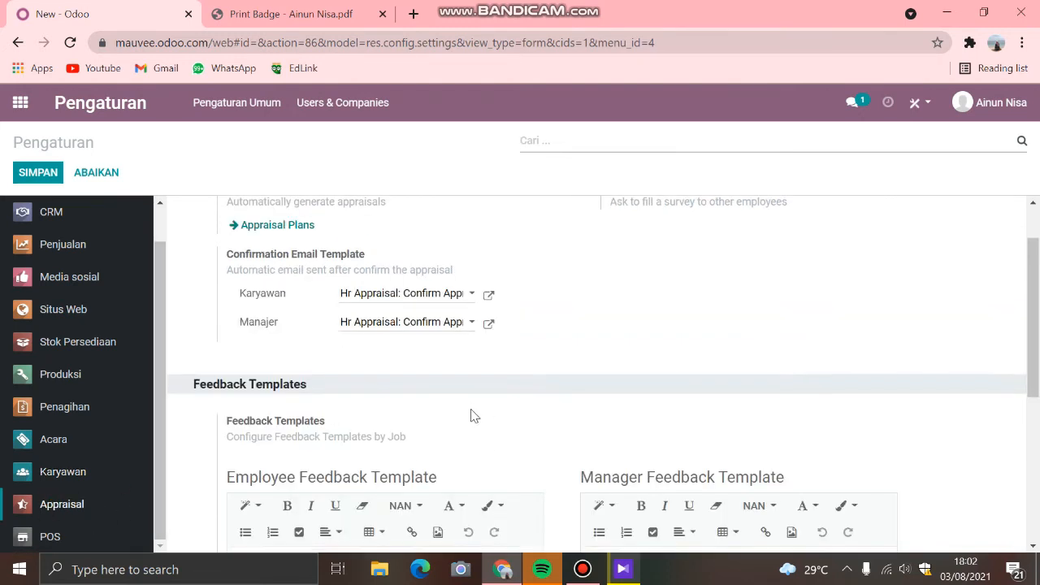
scroll(601, 406, down, 1)
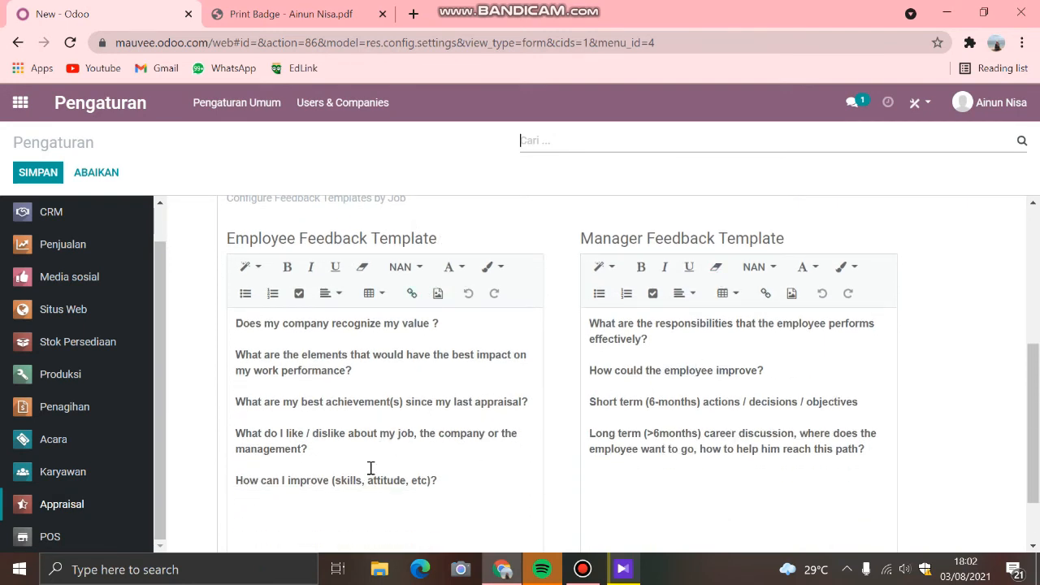
click(451, 483)
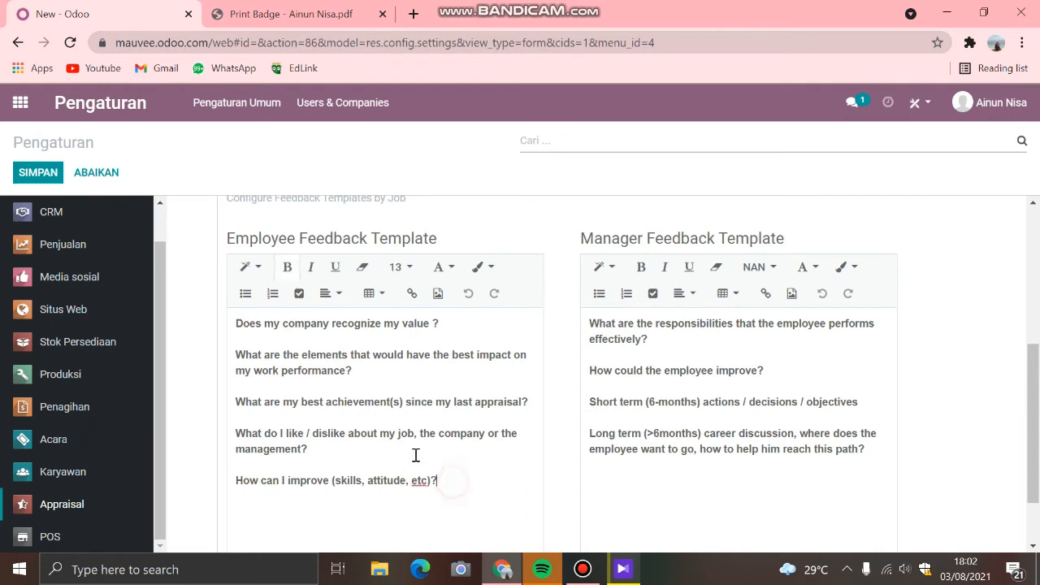
click(387, 370)
double_click(388, 326)
click(667, 333)
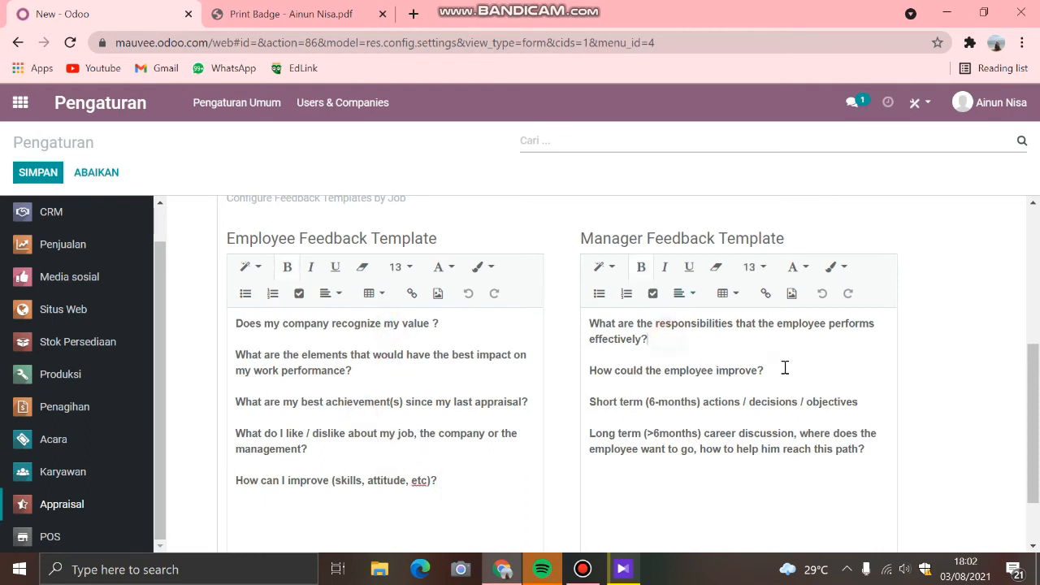
click(784, 369)
Step: Look through the POS settings, covering Pajak, Harga, Pembayaran, Payment Terminals and Stok Persediaan
click(51, 536)
scroll(243, 401, down, 2)
scroll(315, 428, up, 4)
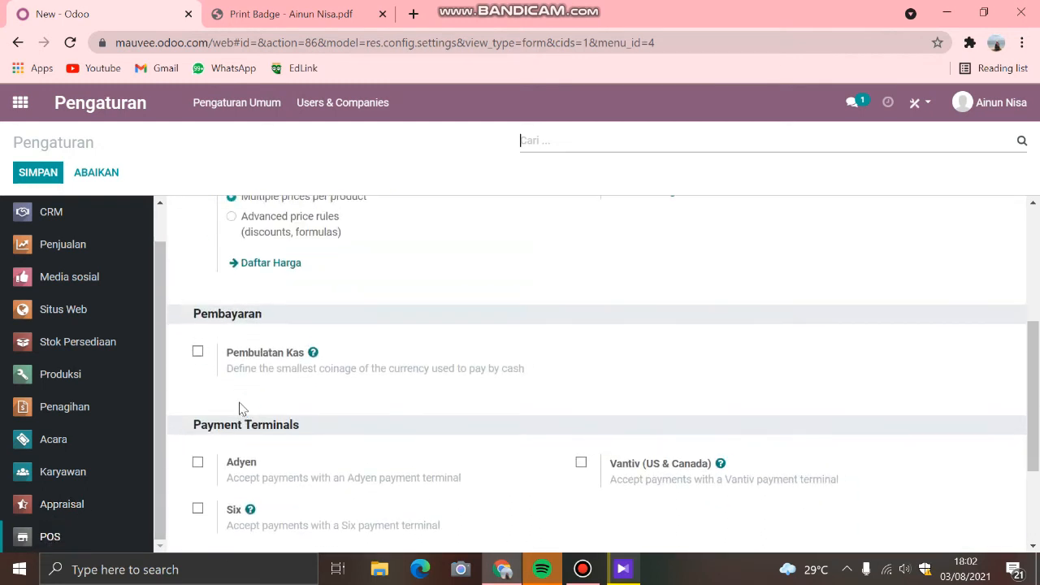
scroll(329, 431, up, 3)
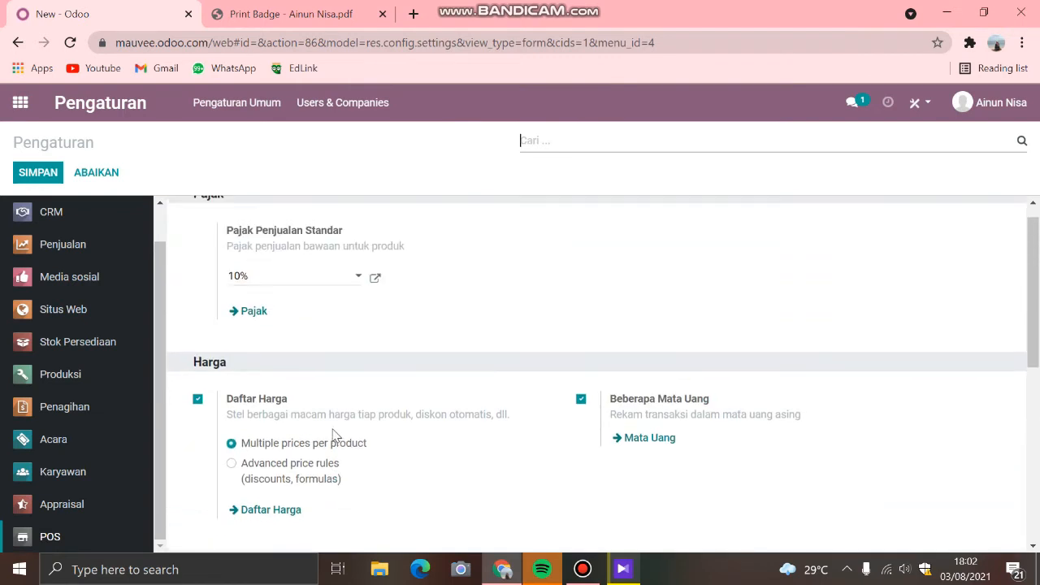
scroll(333, 429, down, 5)
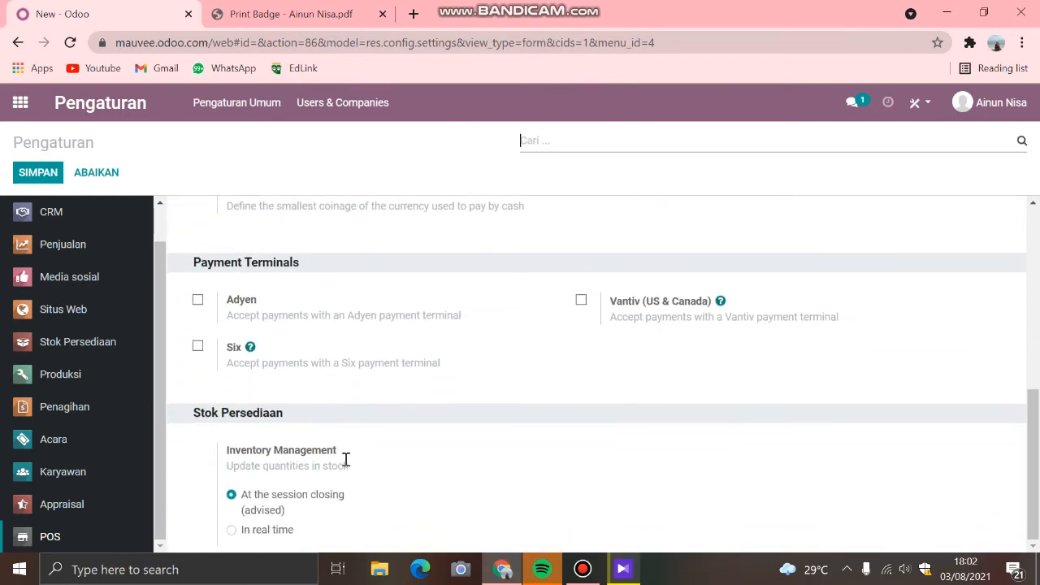
scroll(345, 461, up, 3)
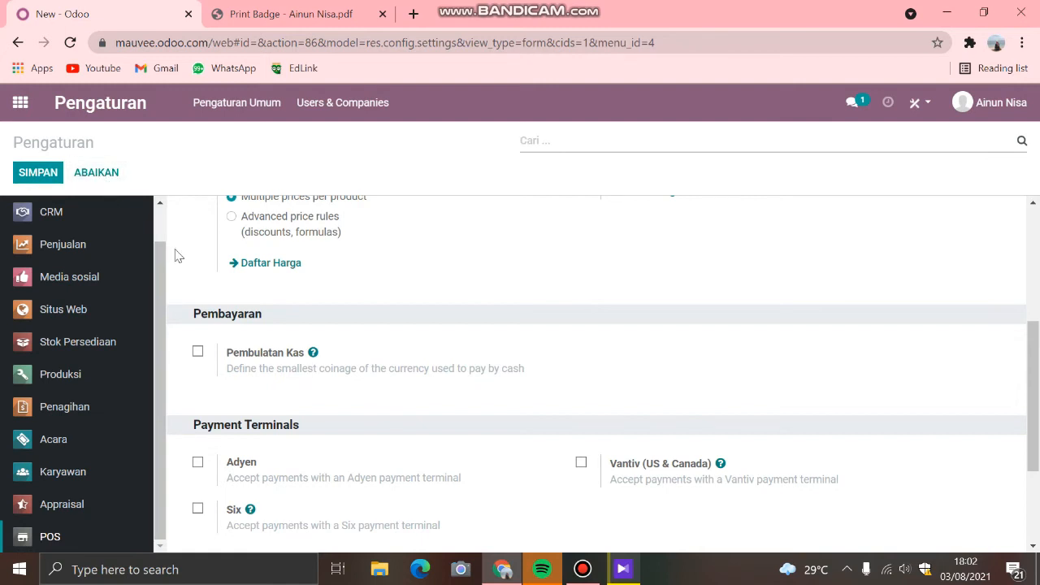
Step: Return to the apps overview and check the recent conversations under Semua, Chat and Saluran
click(21, 103)
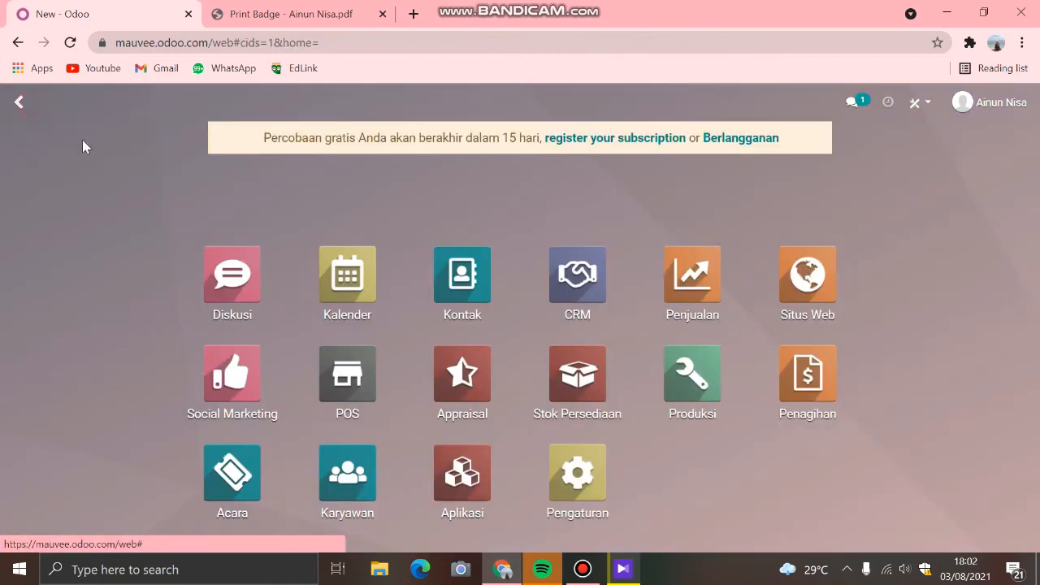
click(852, 102)
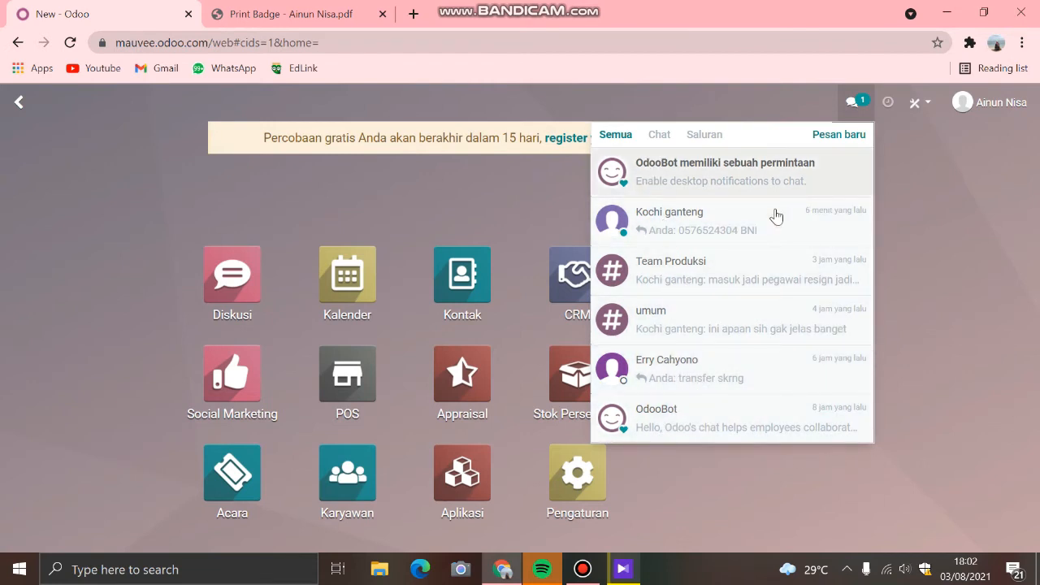
click(658, 143)
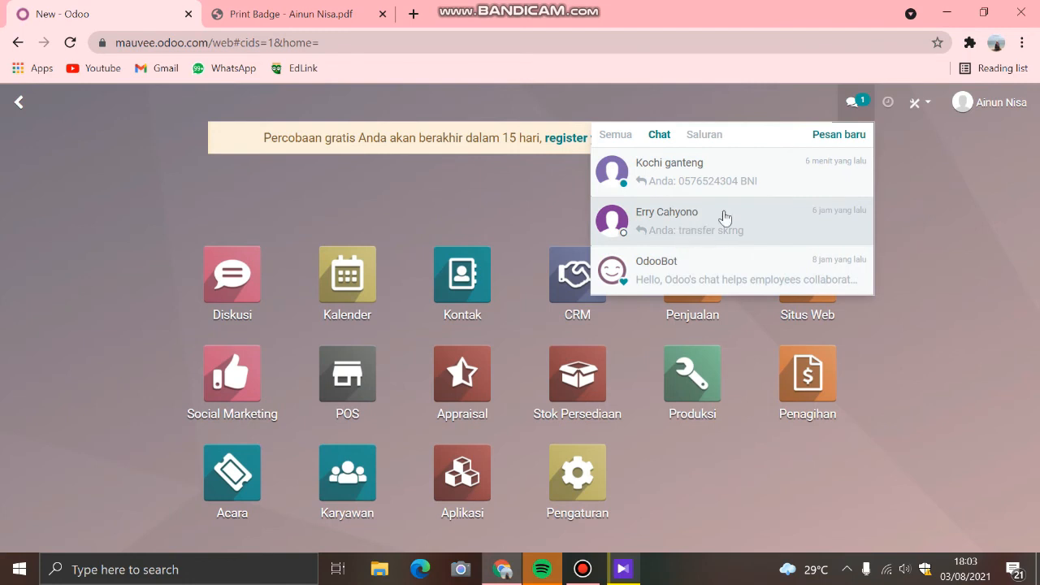
click(707, 135)
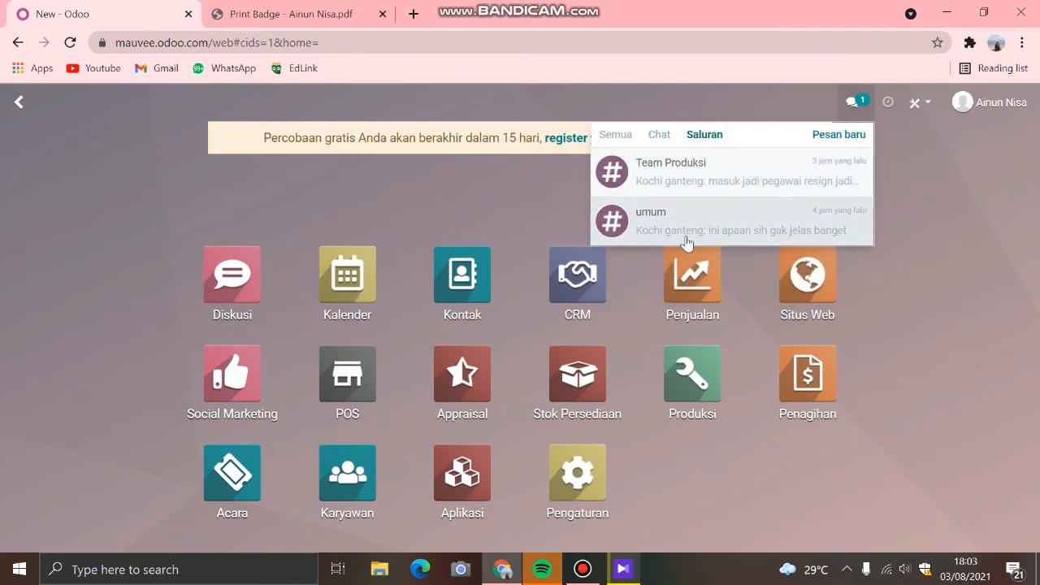
Step: Look over the Aktivitas list, the Odoo Studio offer and the account options, including Dokumentasi
click(887, 103)
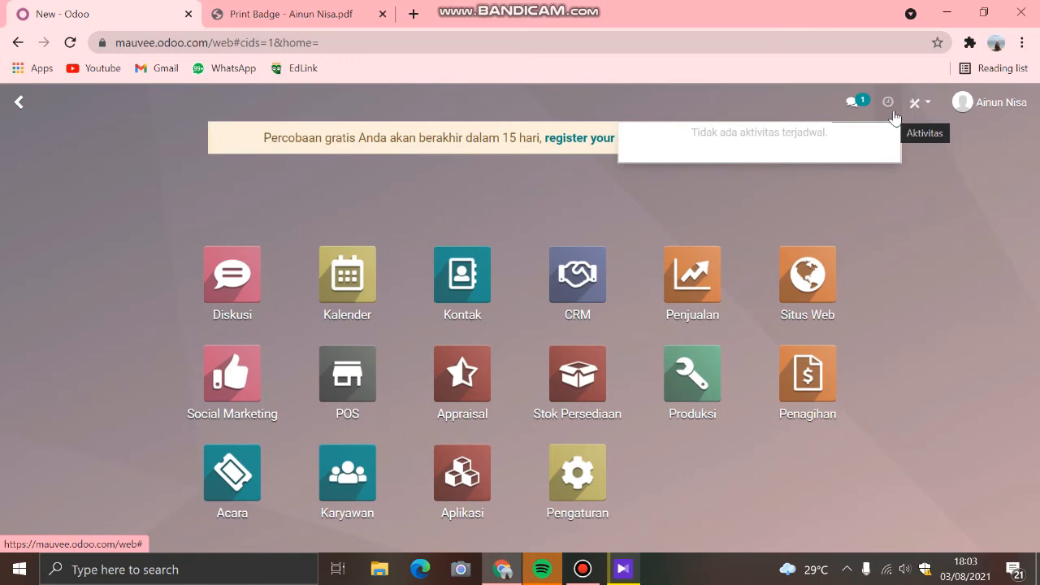
click(932, 110)
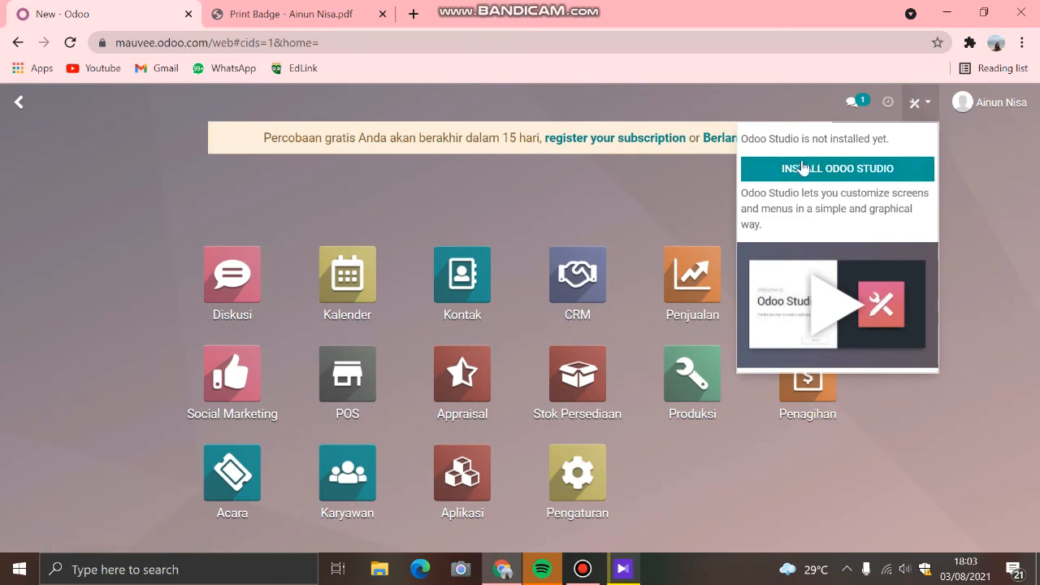
click(986, 106)
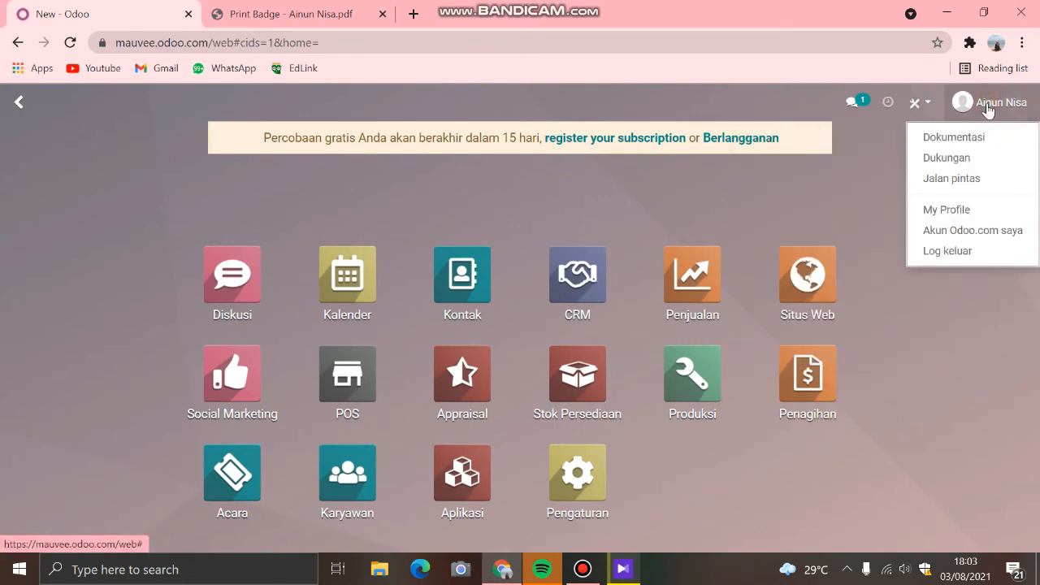
click(963, 140)
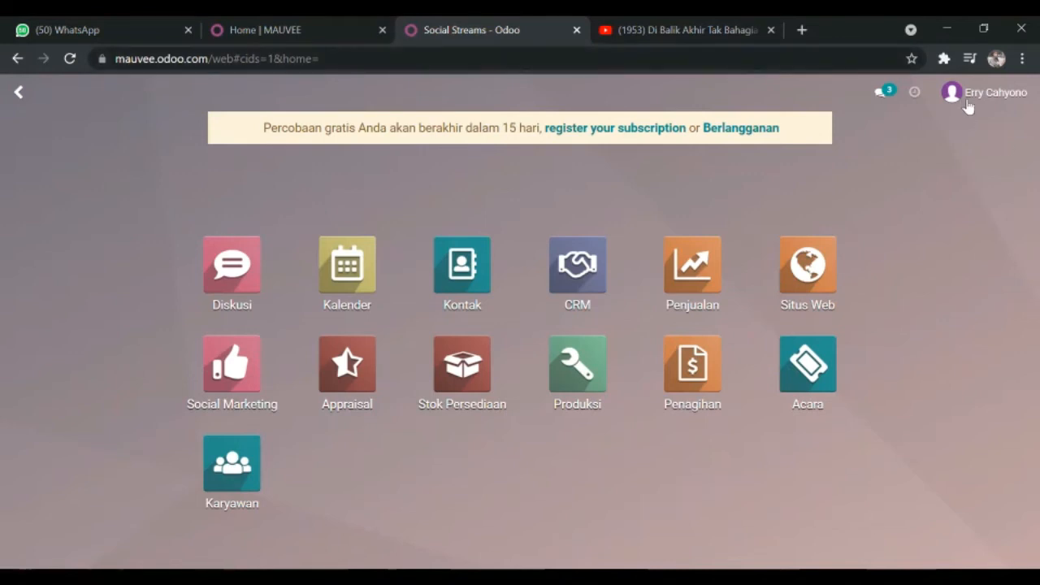
Step: Open the Situs Web app and view its eCommerce Dashboard
click(828, 280)
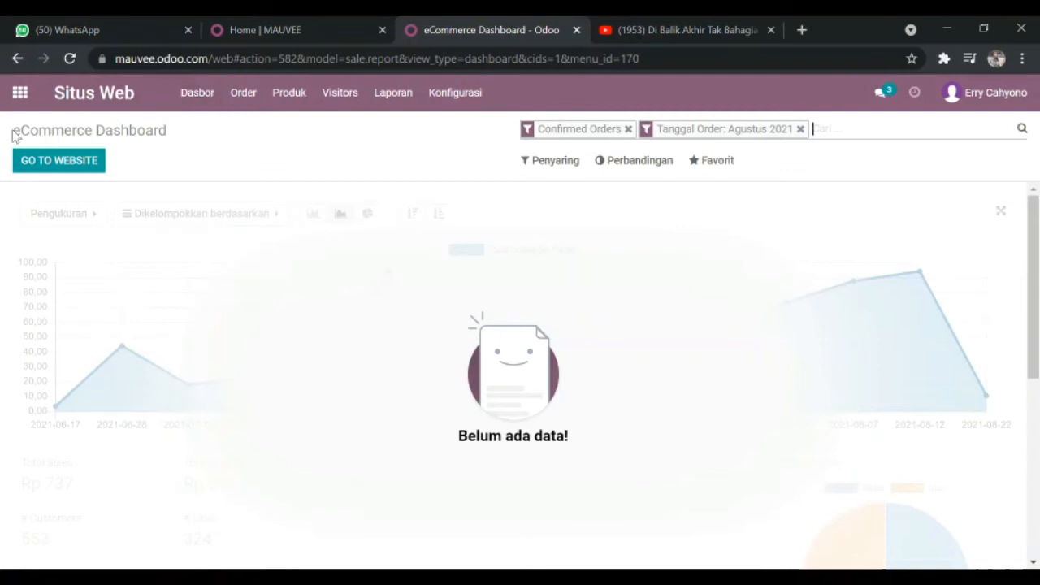
drag(12, 132, 192, 149)
click(175, 163)
Step: Review the options that Situs Web offers under Order, Produk, Visitors, Laporan and Konfigurasi
click(245, 96)
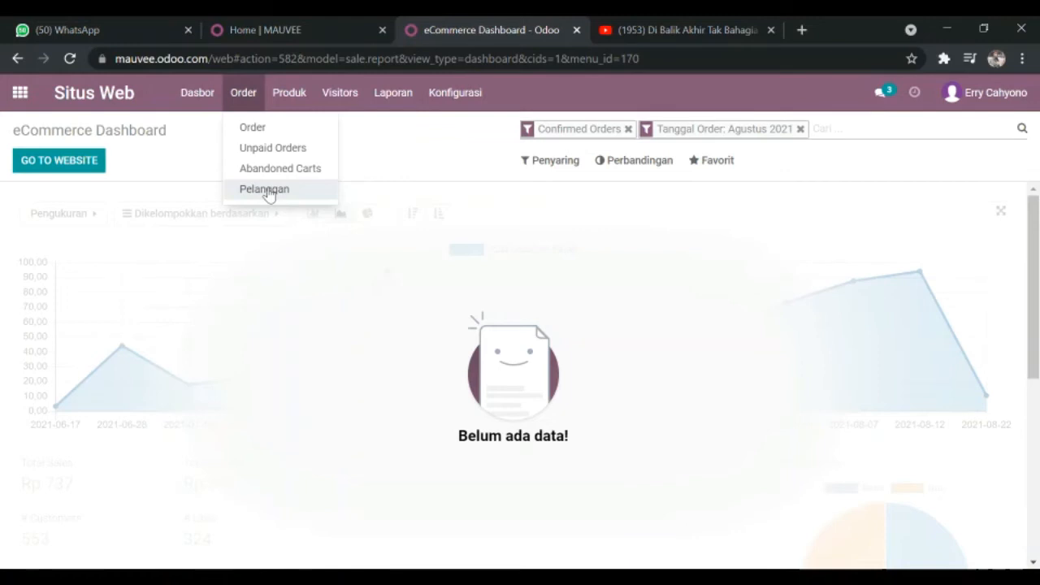
mouse_move(278, 85)
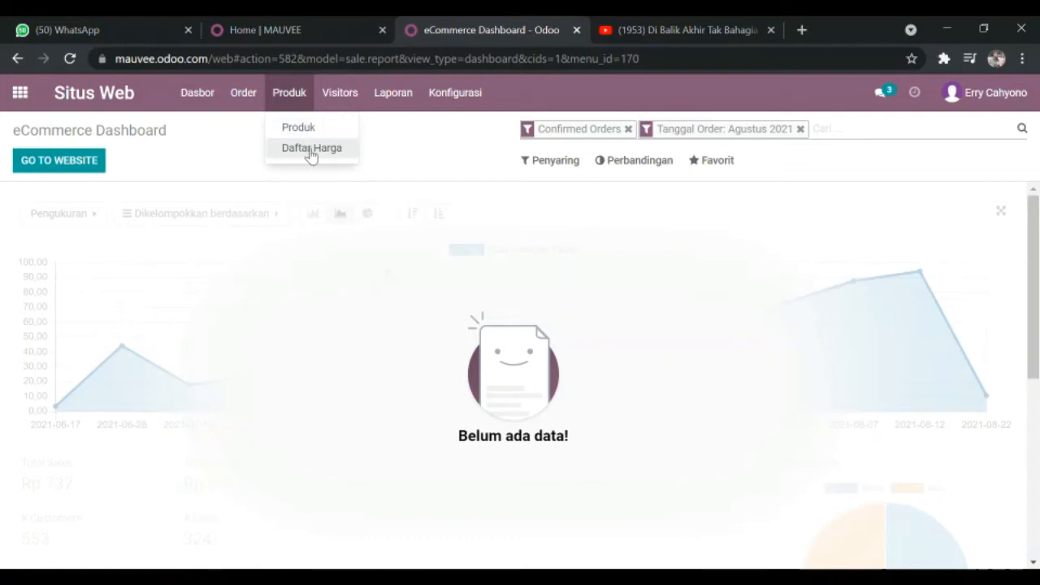
mouse_move(347, 97)
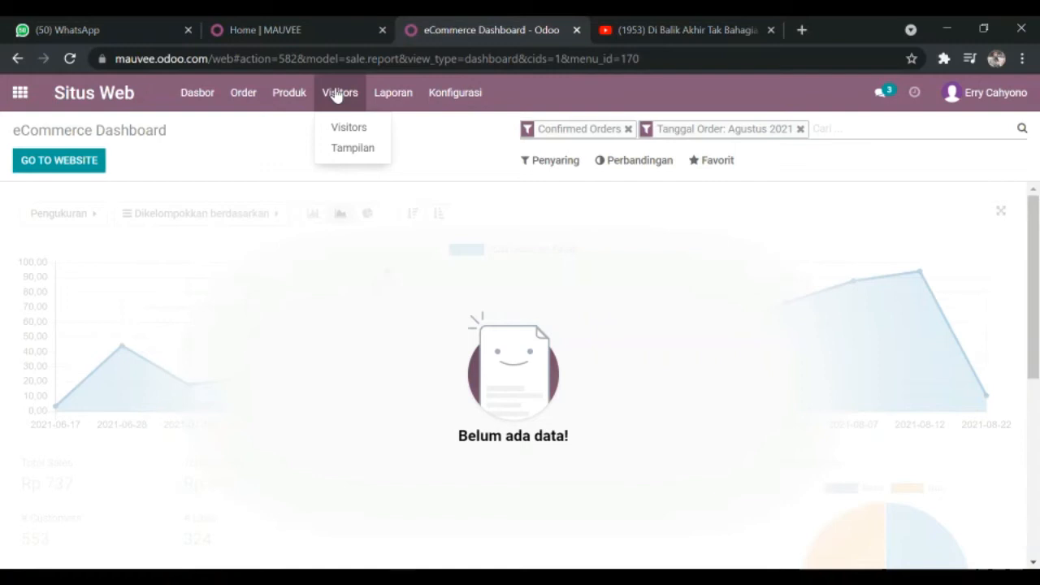
click(399, 92)
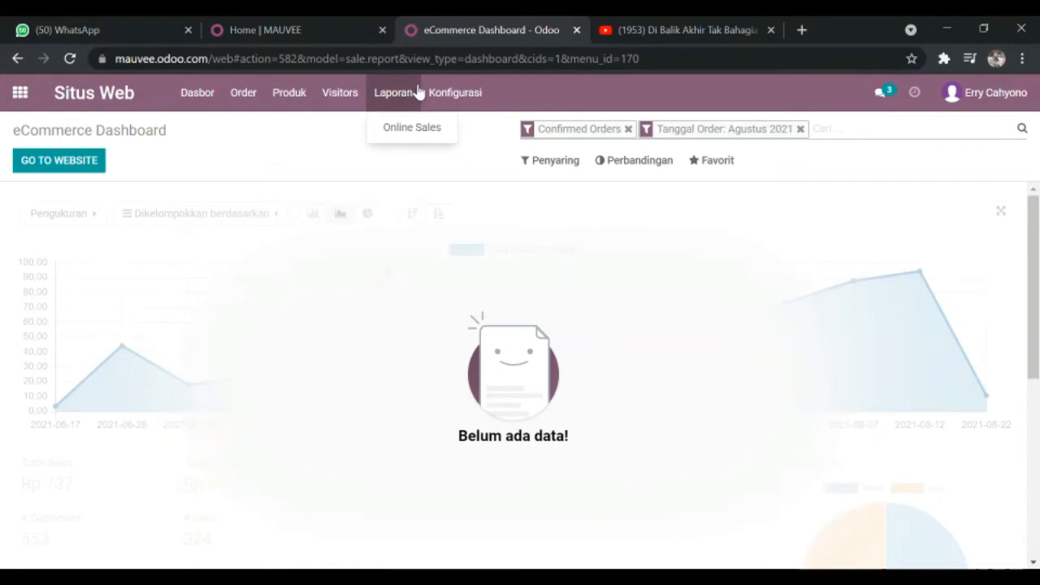
click(459, 89)
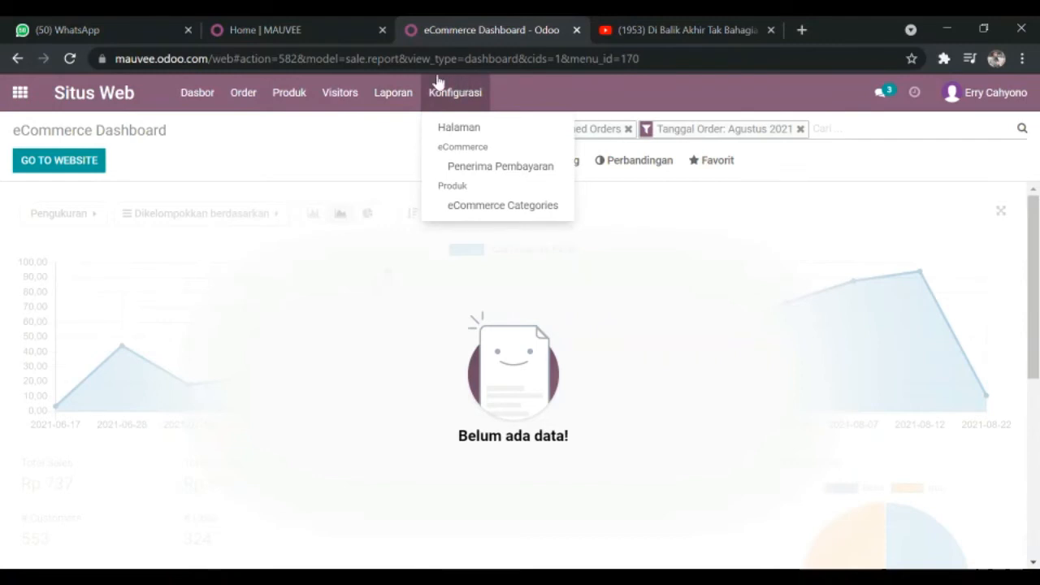
Step: View the Unpaid Orders list and the Abandoned Carts list of the Situs Web app
click(242, 93)
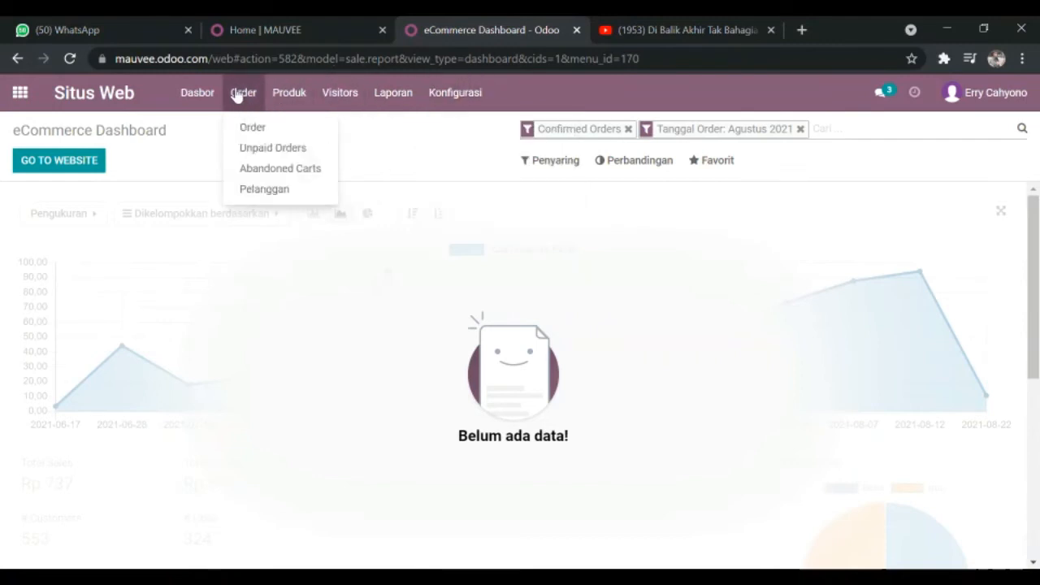
click(265, 150)
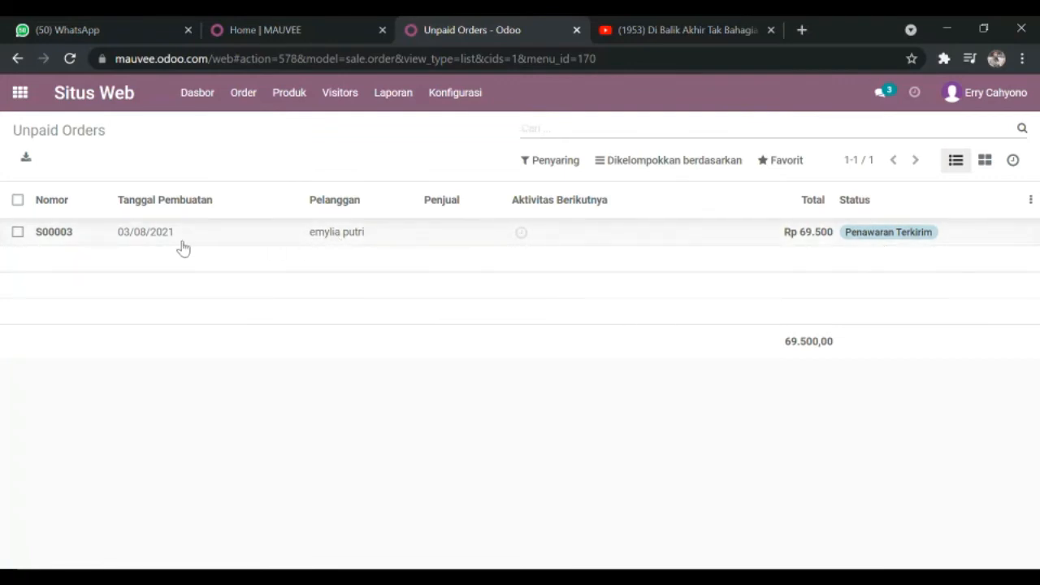
click(261, 100)
click(266, 171)
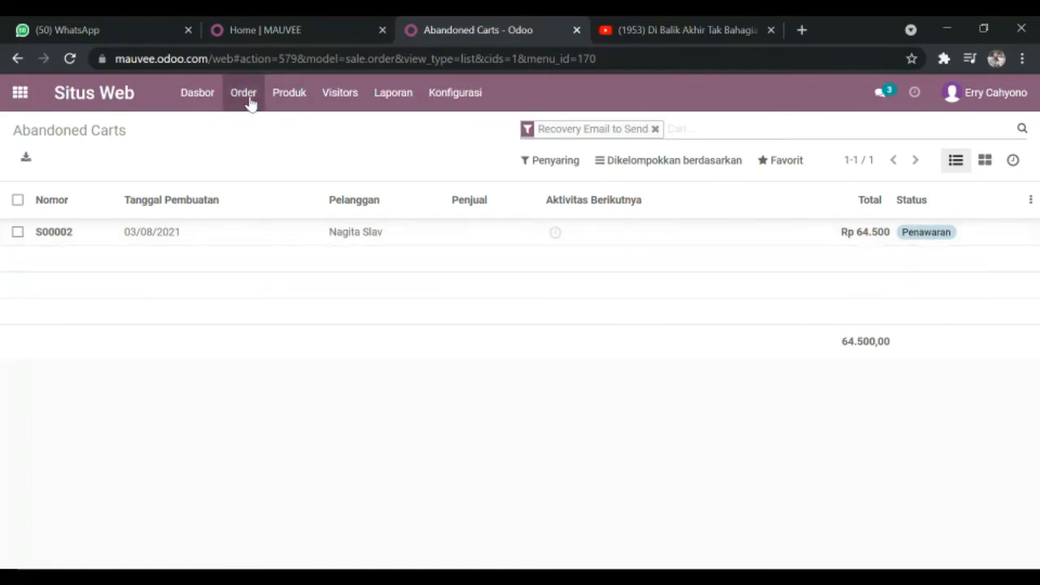
Step: View the Pelanggan records among the Situs Web orders
click(294, 99)
mouse_move(251, 102)
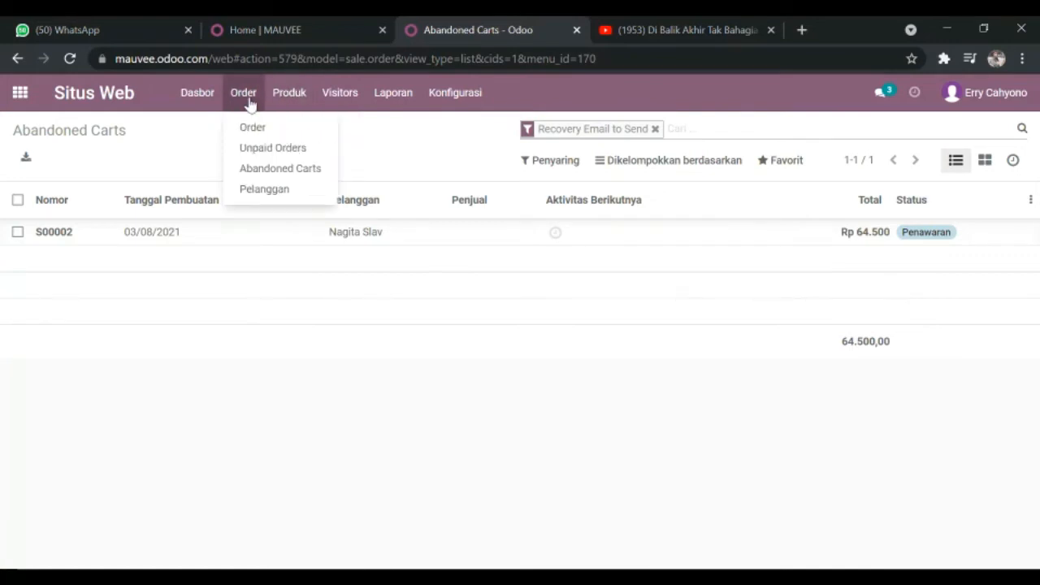
click(271, 191)
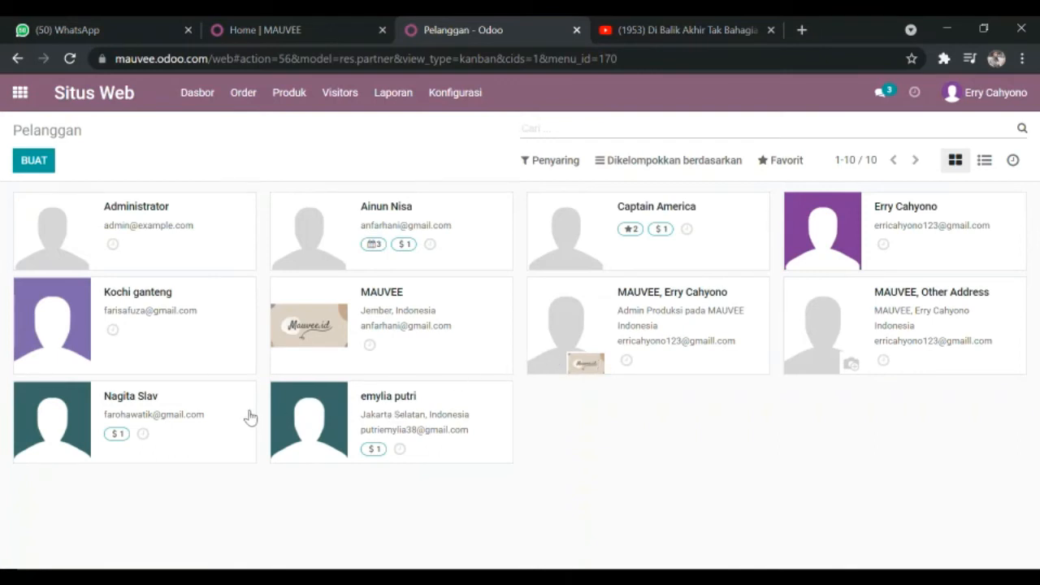
Step: View the published products in Produk and the price lists in Daftar Harga
click(288, 93)
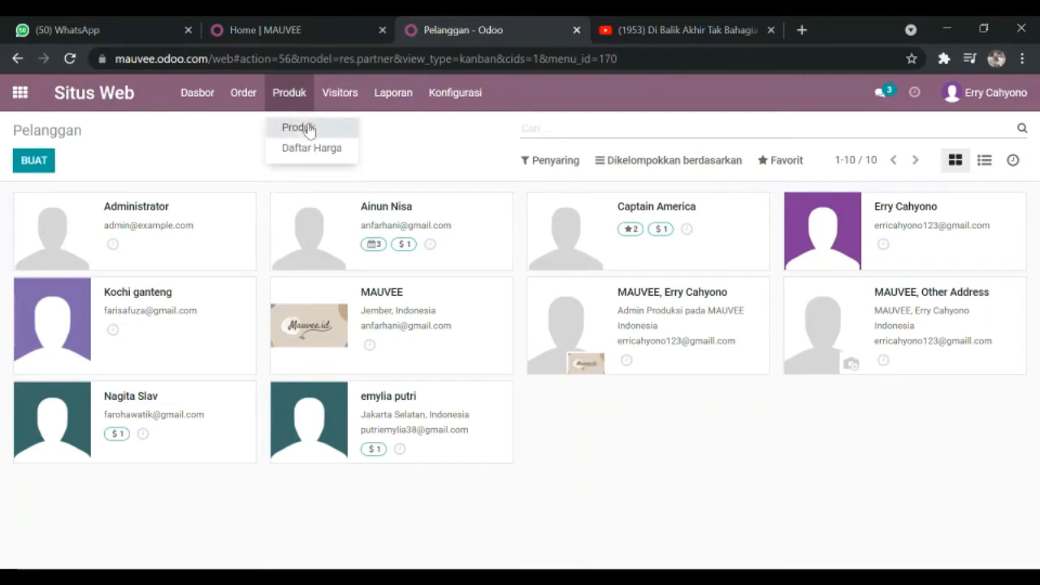
click(301, 126)
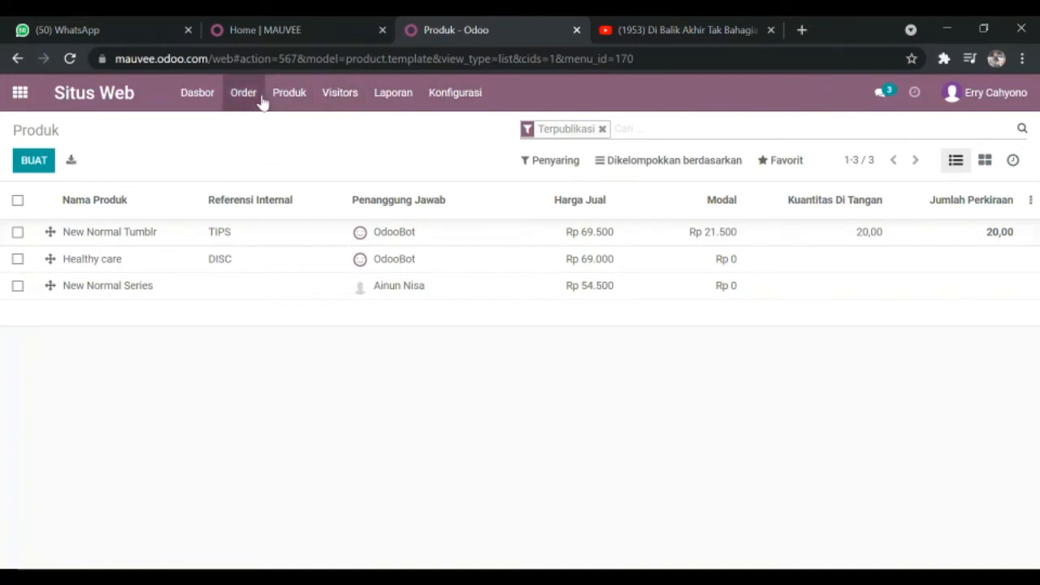
click(288, 92)
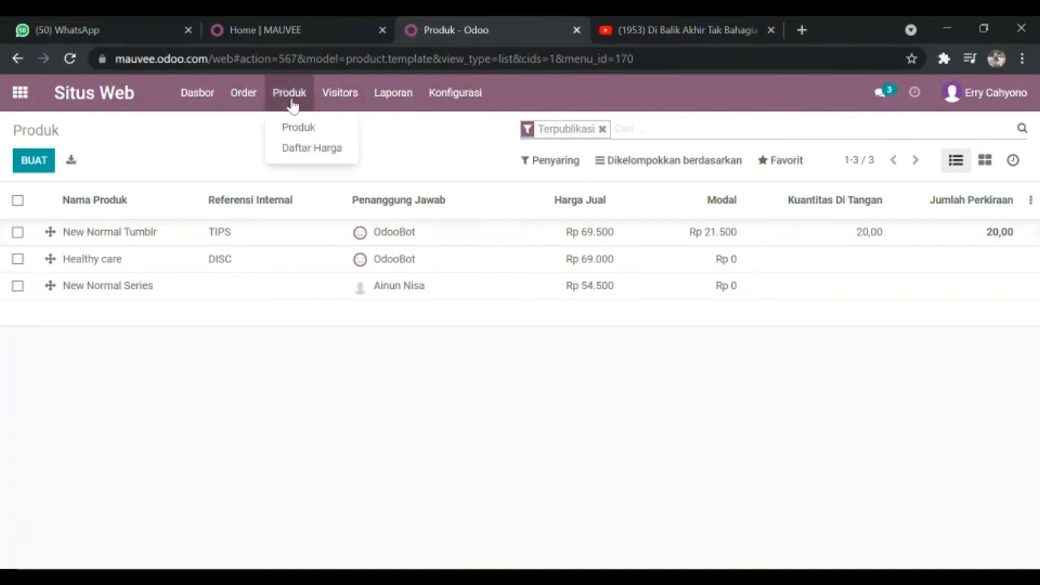
click(319, 148)
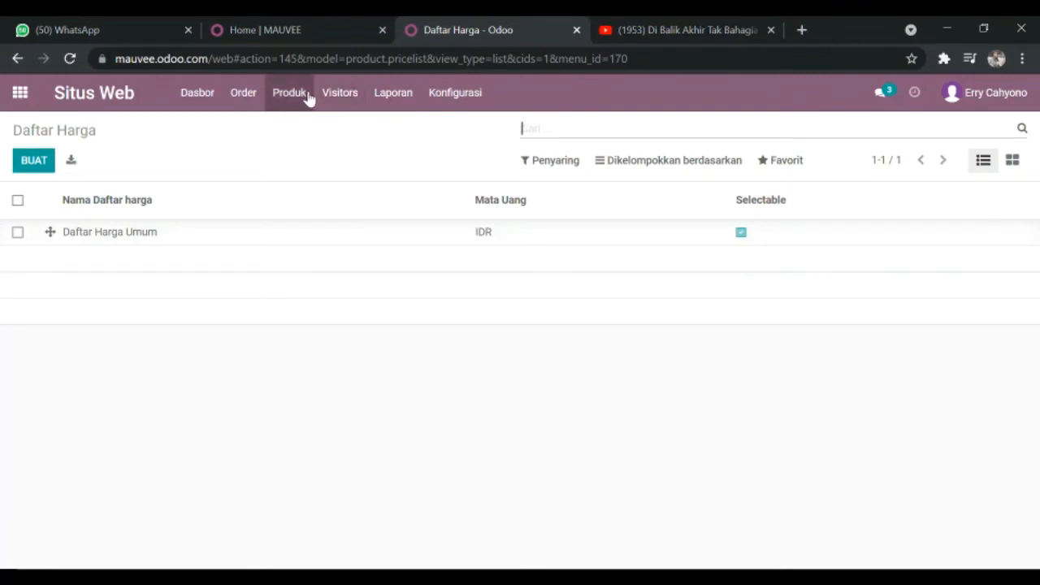
Step: Open the Visitors overview of the website and look through all its entries
click(338, 96)
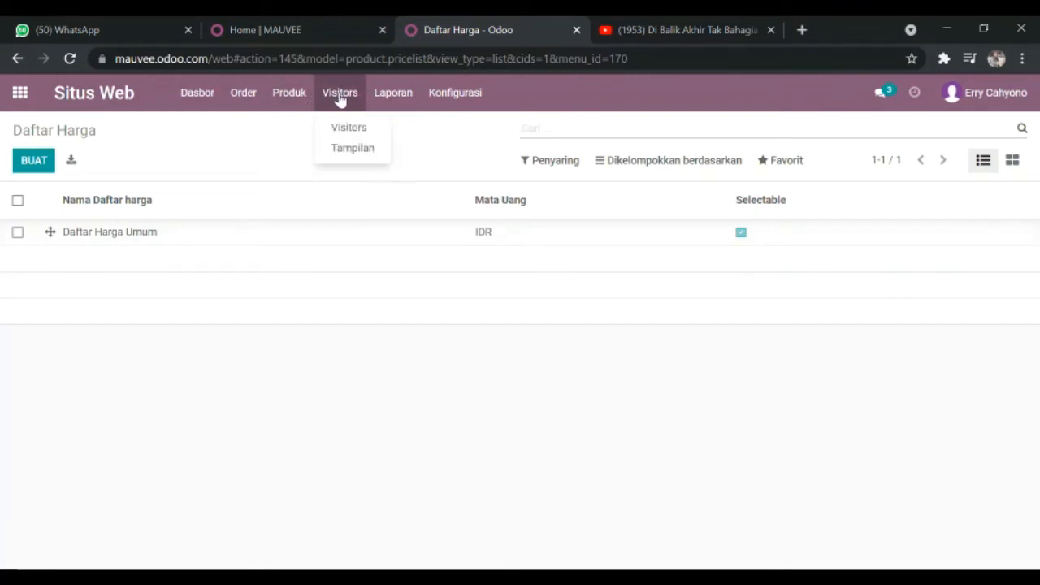
click(341, 127)
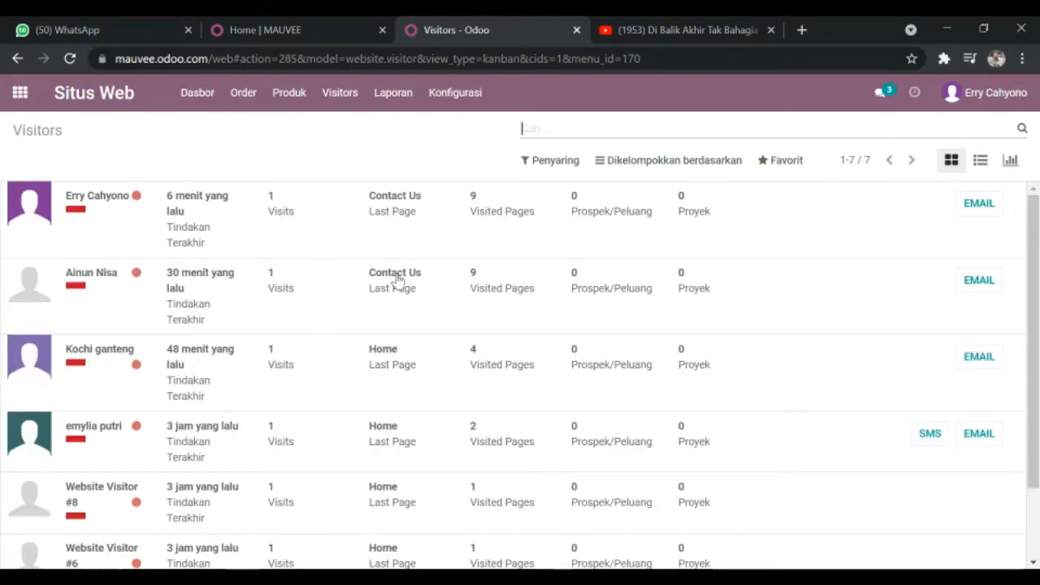
scroll(381, 281, down, 1)
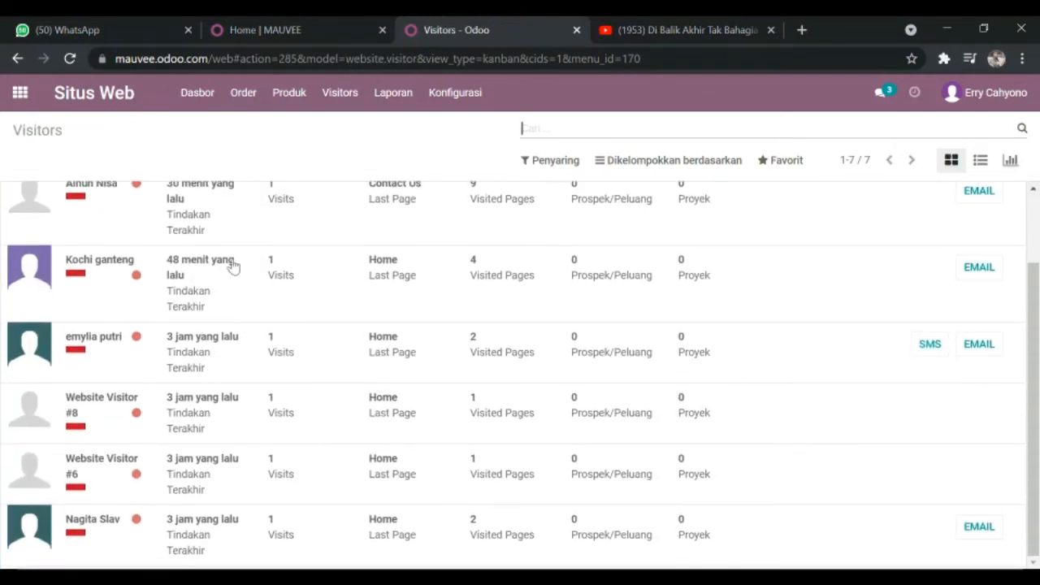
scroll(203, 264, up, 1)
scroll(126, 276, down, 1)
scroll(244, 337, up, 1)
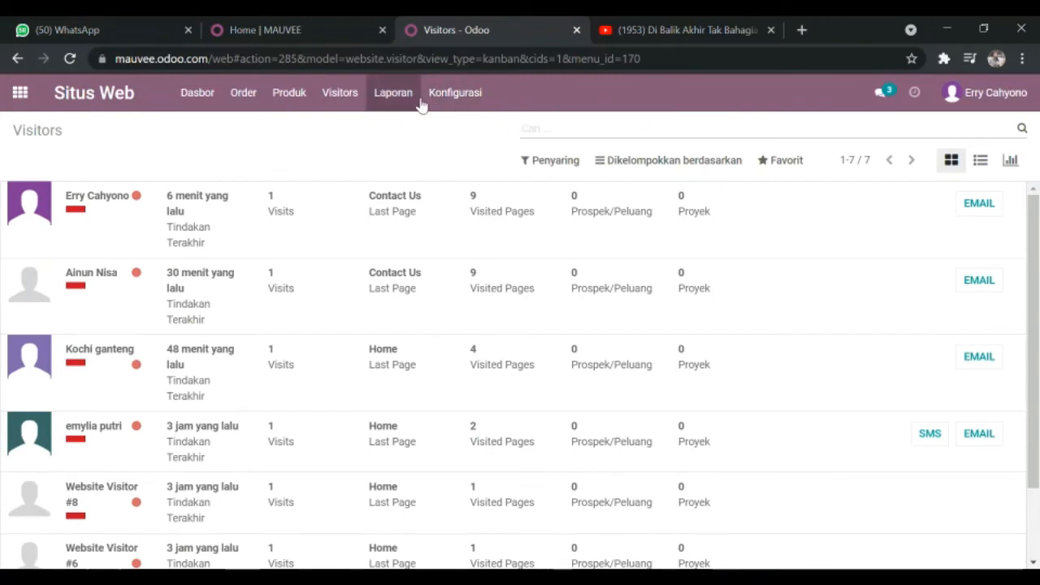
Step: View the Online Sales report and check the options offered under Konfigurasi
click(394, 106)
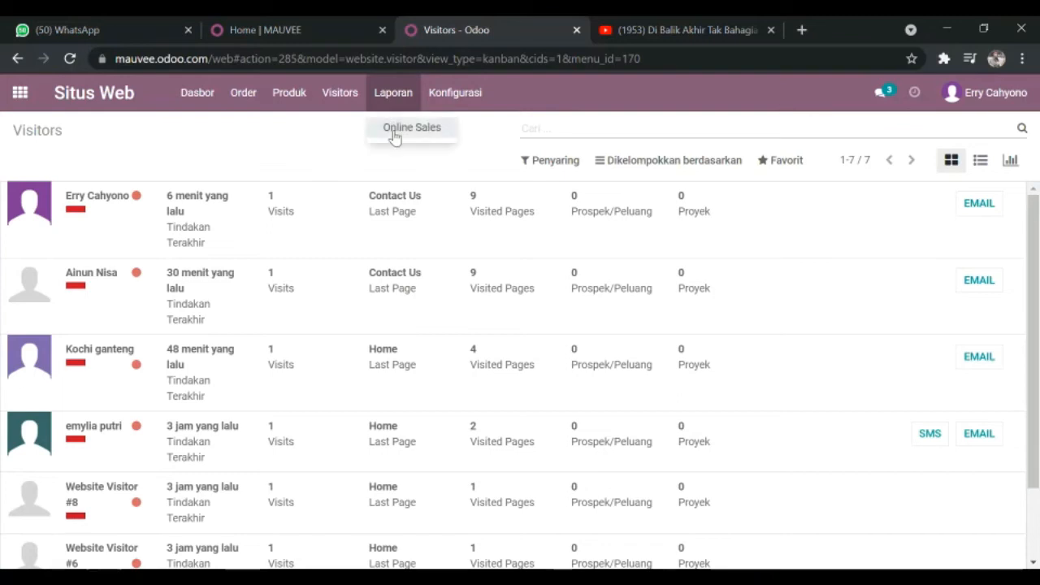
click(395, 130)
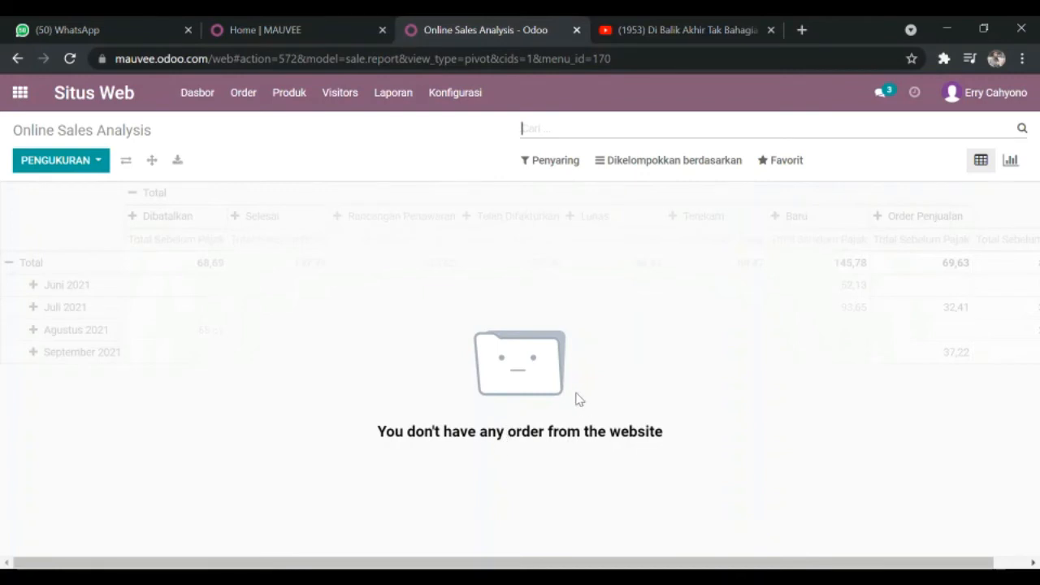
click(449, 101)
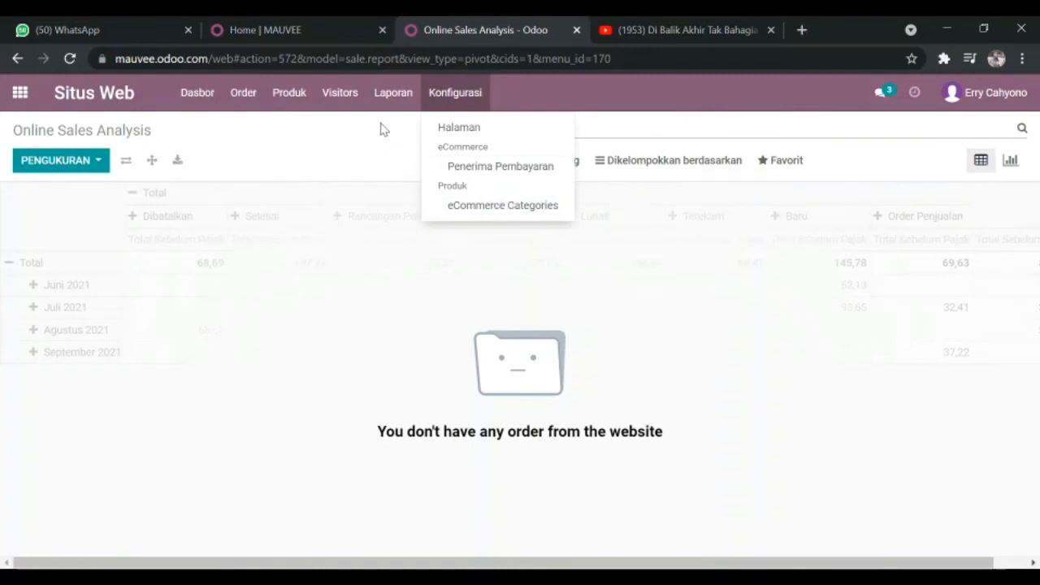
click(316, 135)
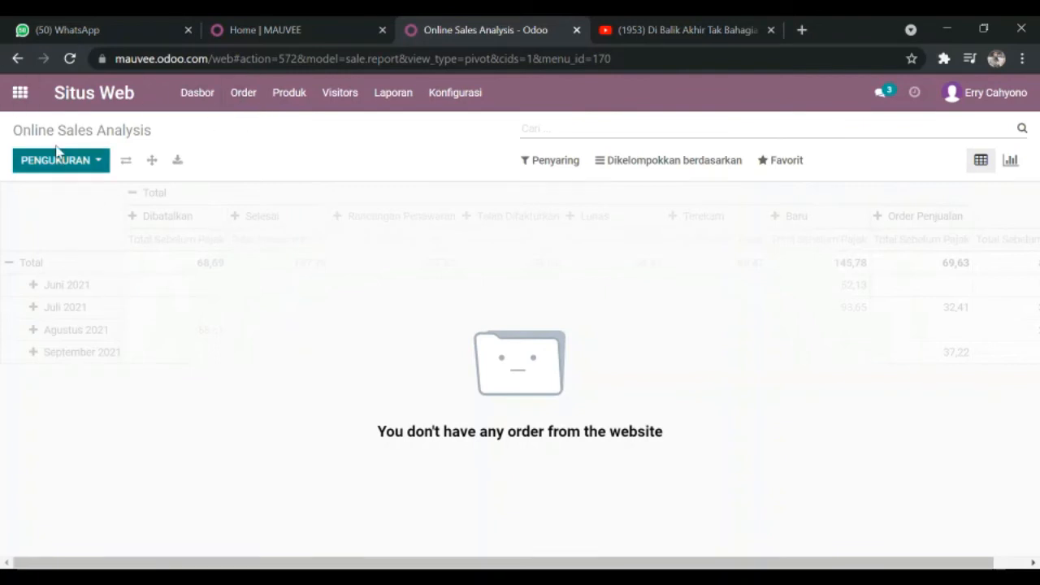
Step: Go to the MAUVEE website from the eCommerce Dashboard and look over its home page down to the footer's contact details
click(82, 105)
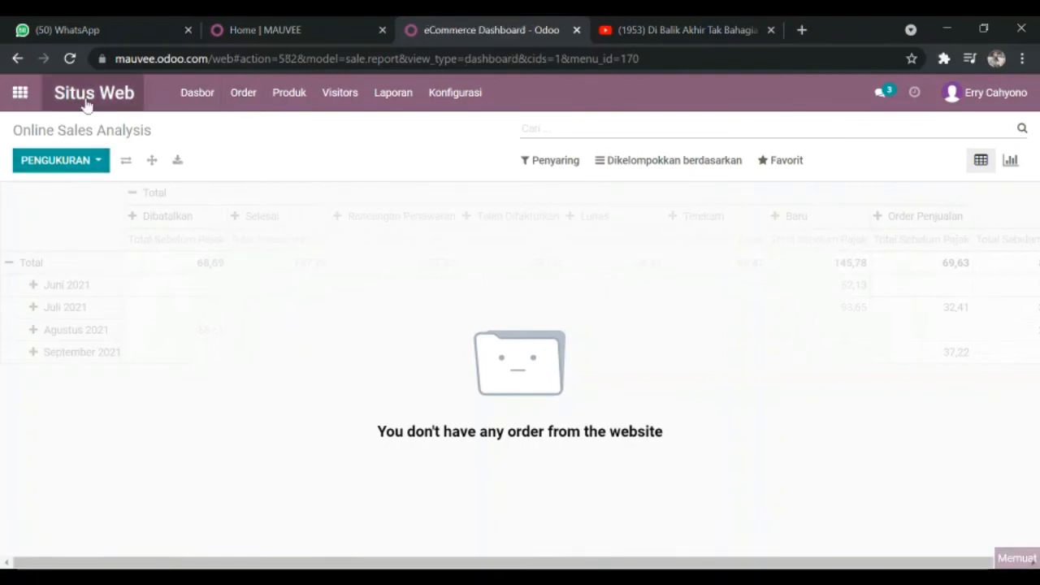
click(81, 166)
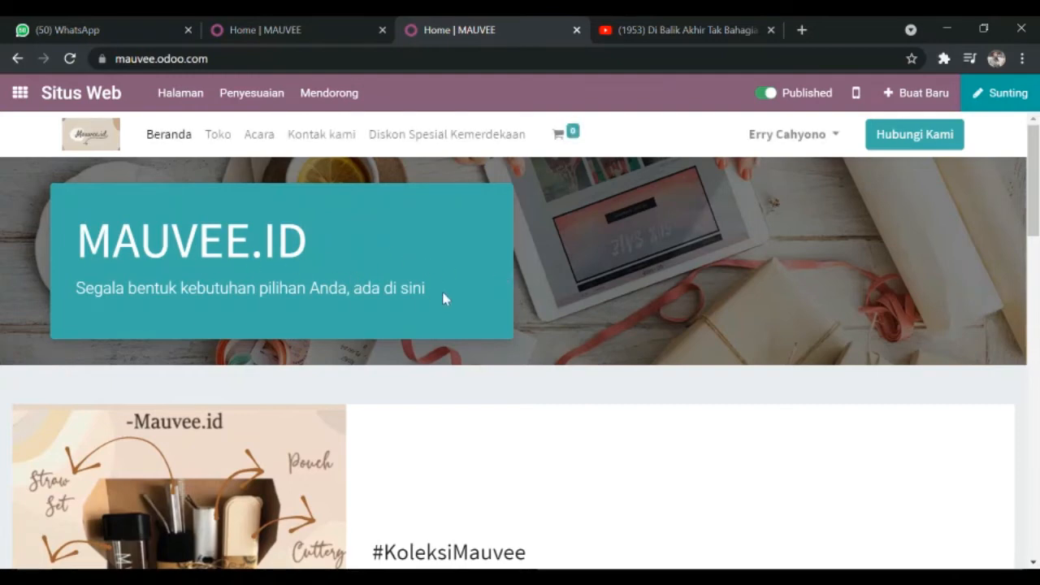
scroll(443, 299, down, 16)
scroll(480, 299, up, 3)
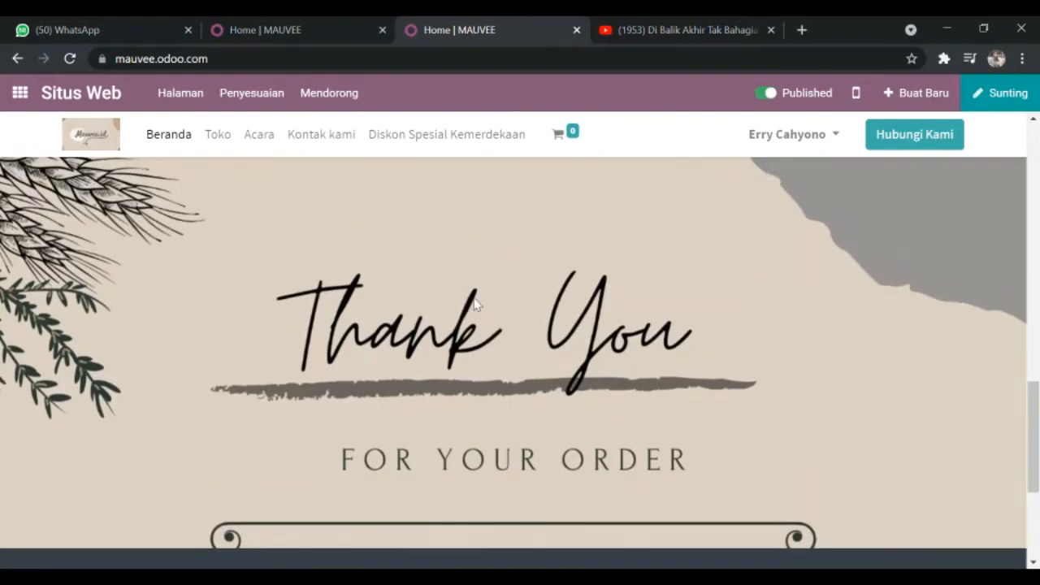
scroll(476, 304, up, 8)
scroll(589, 243, down, 2)
scroll(344, 320, up, 3)
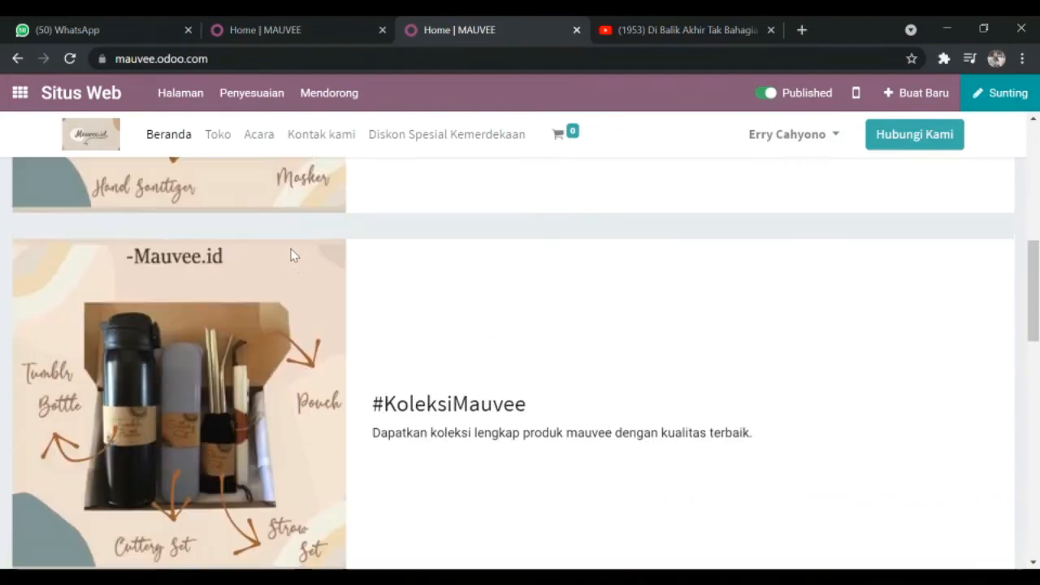
scroll(376, 406, up, 10)
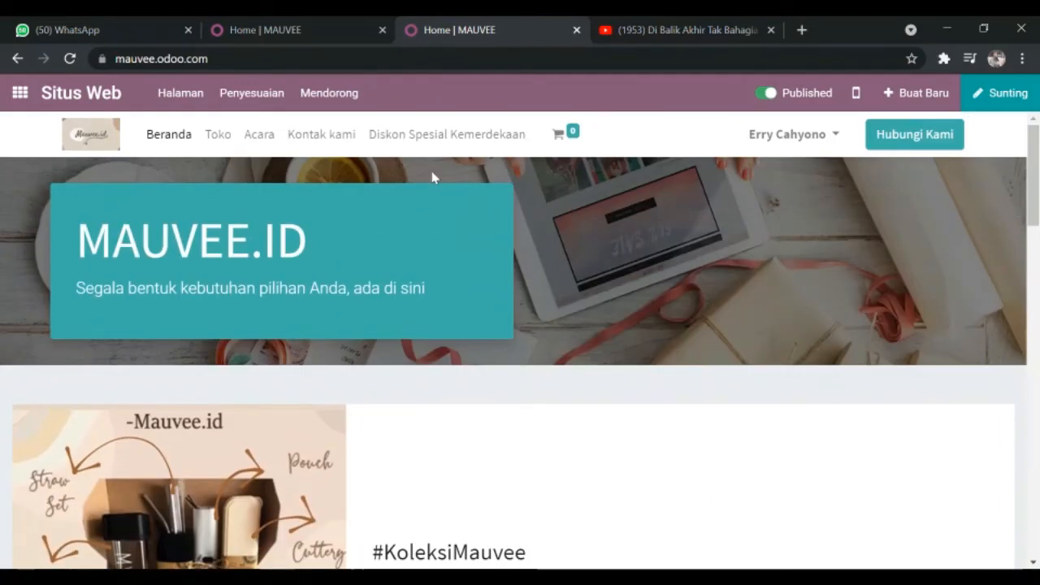
scroll(483, 225, down, 15)
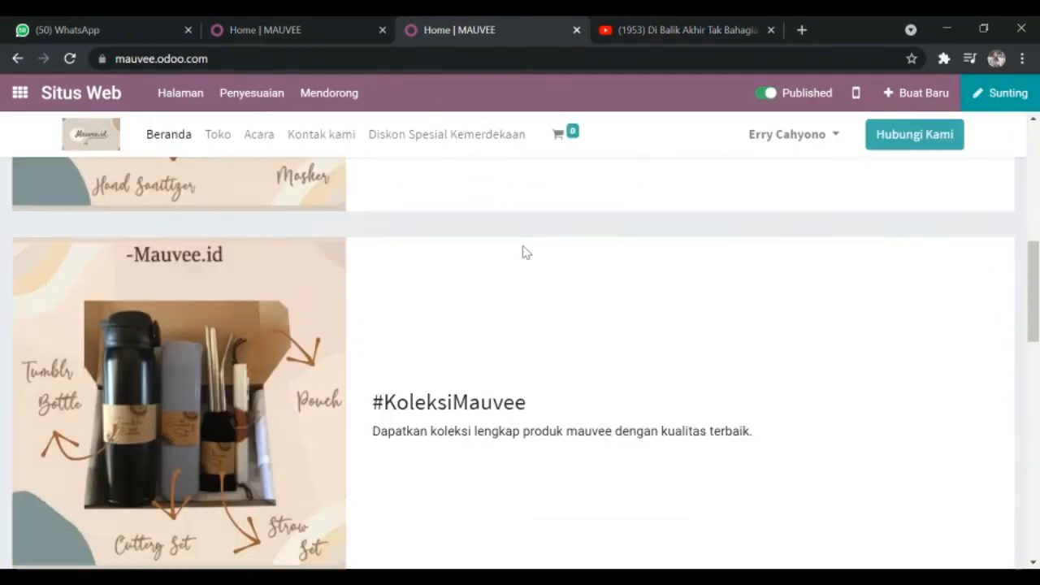
scroll(522, 257, down, 2)
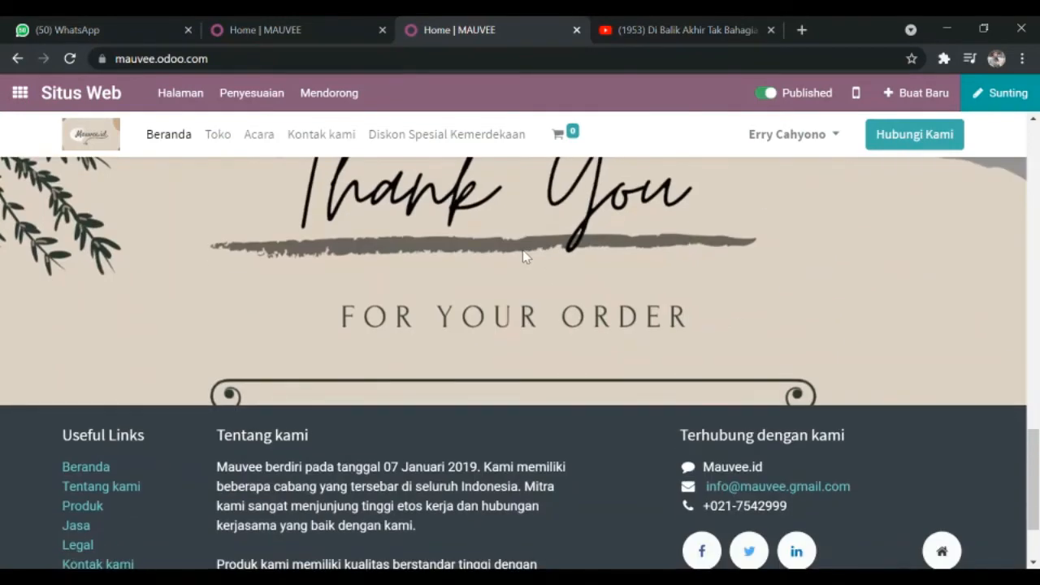
scroll(446, 257, down, 2)
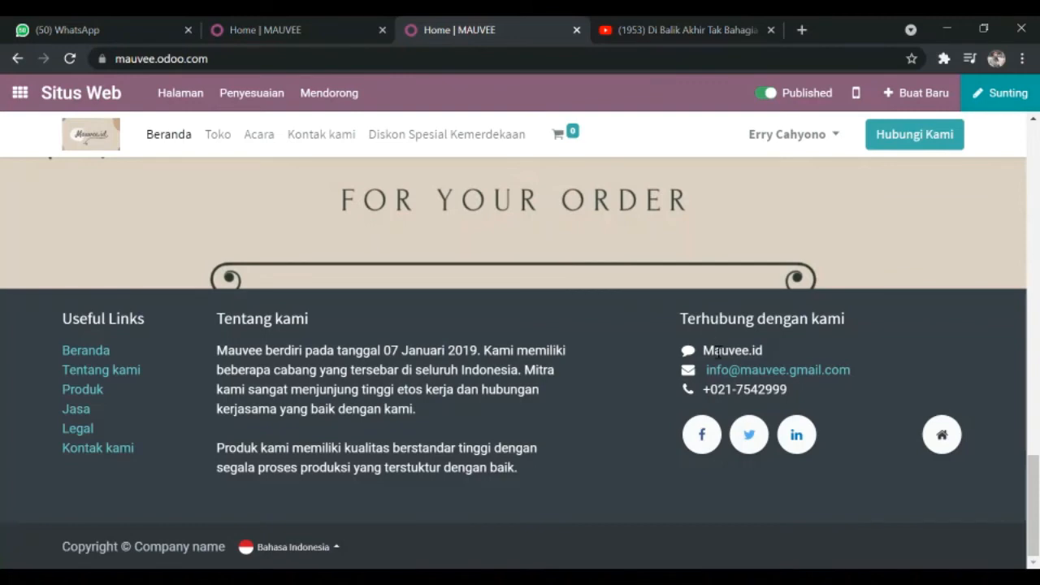
scroll(762, 398, up, 8)
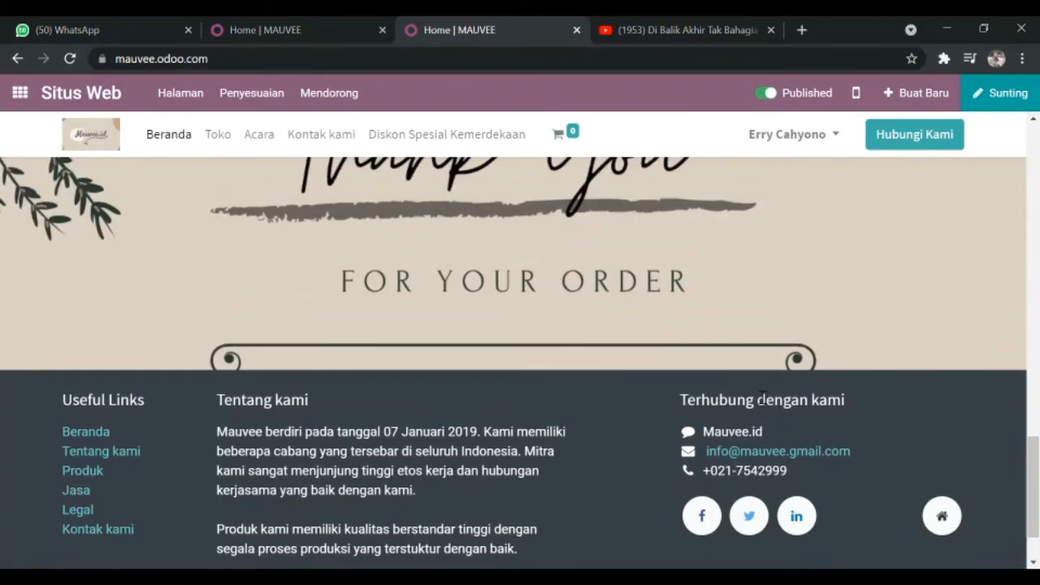
scroll(812, 236, down, 1)
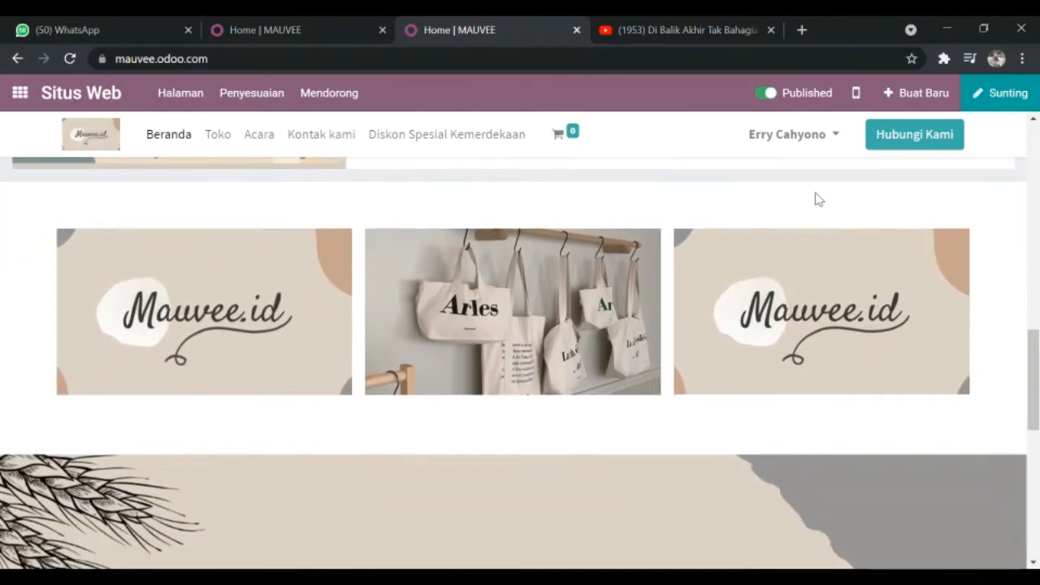
scroll(824, 195, up, 7)
scroll(515, 216, up, 4)
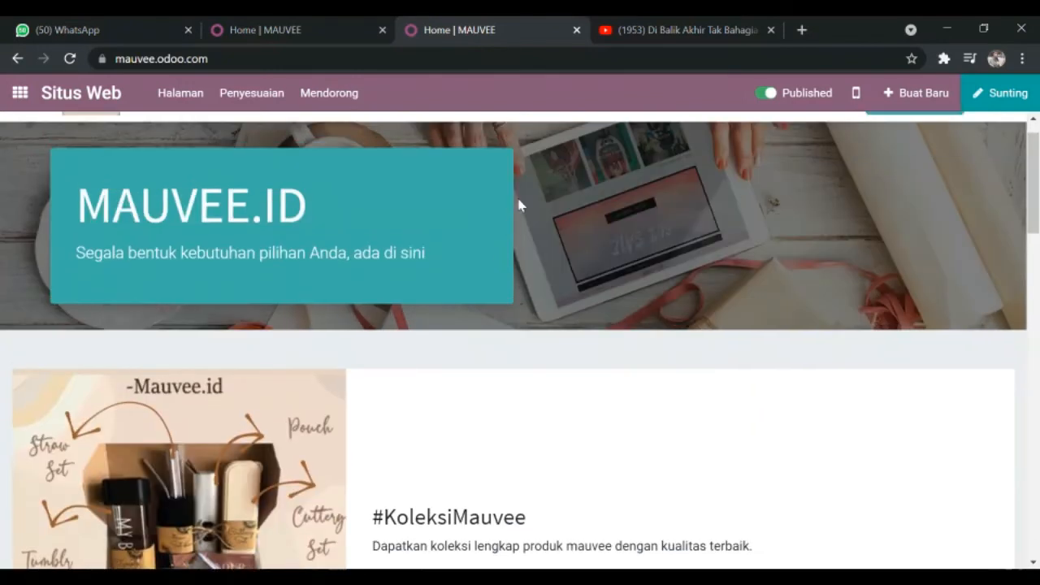
scroll(471, 164, up, 1)
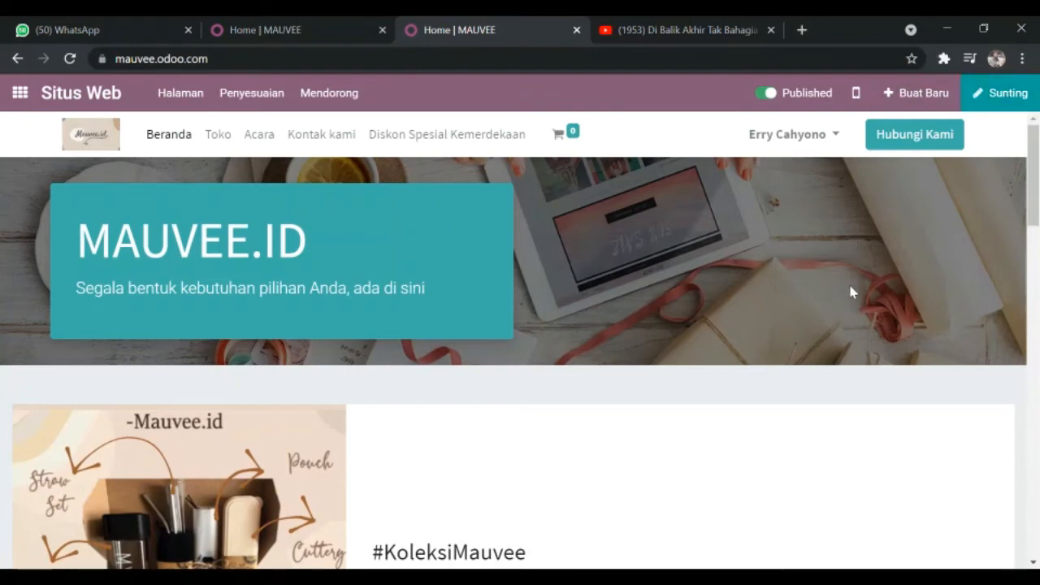
scroll(792, 160, down, 1)
scroll(796, 128, up, 1)
Step: Open the website's Toko page and look through the products and their prices
click(218, 138)
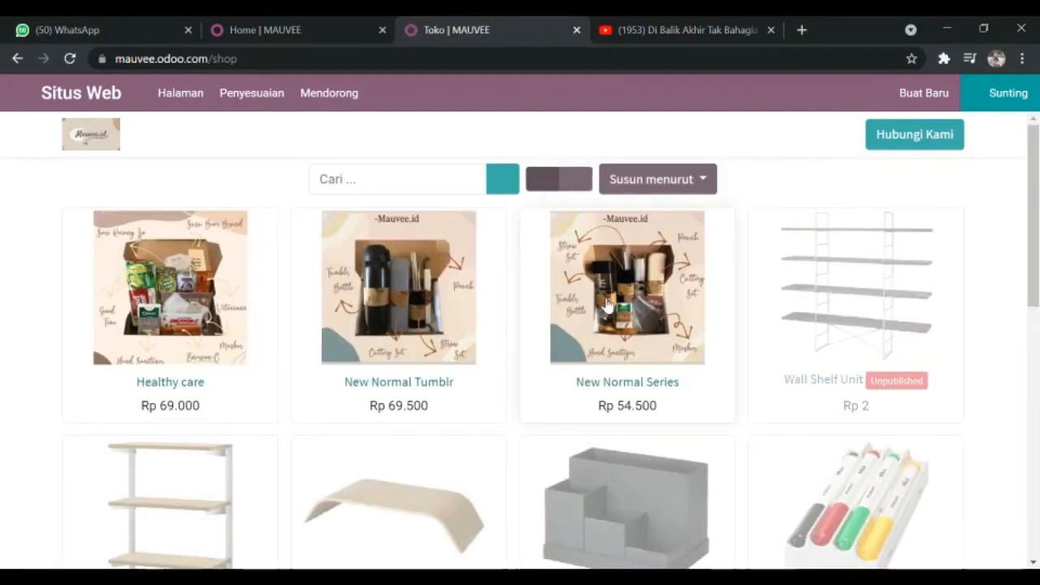
scroll(474, 271, down, 1)
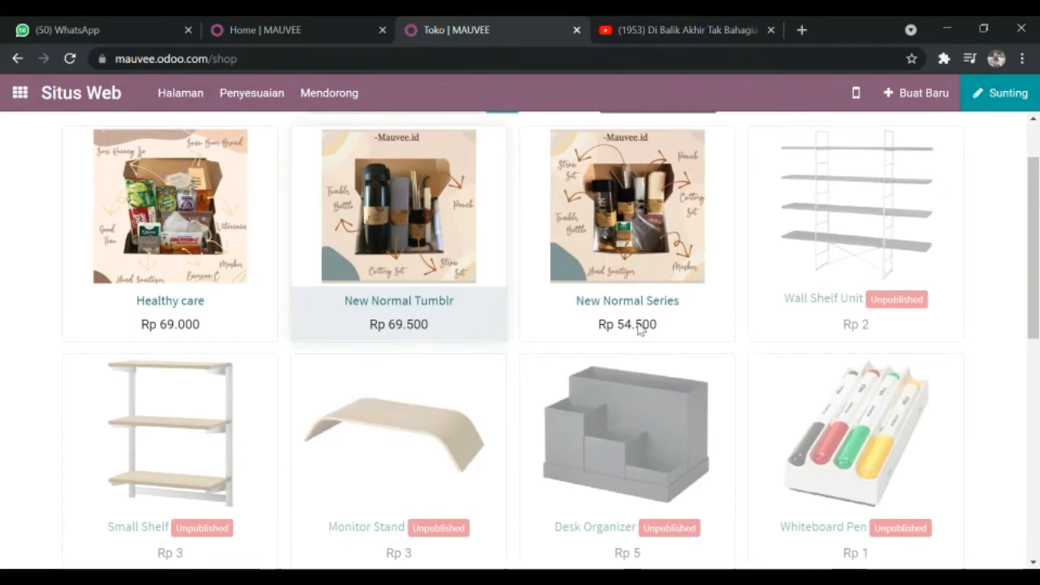
scroll(817, 273, down, 2)
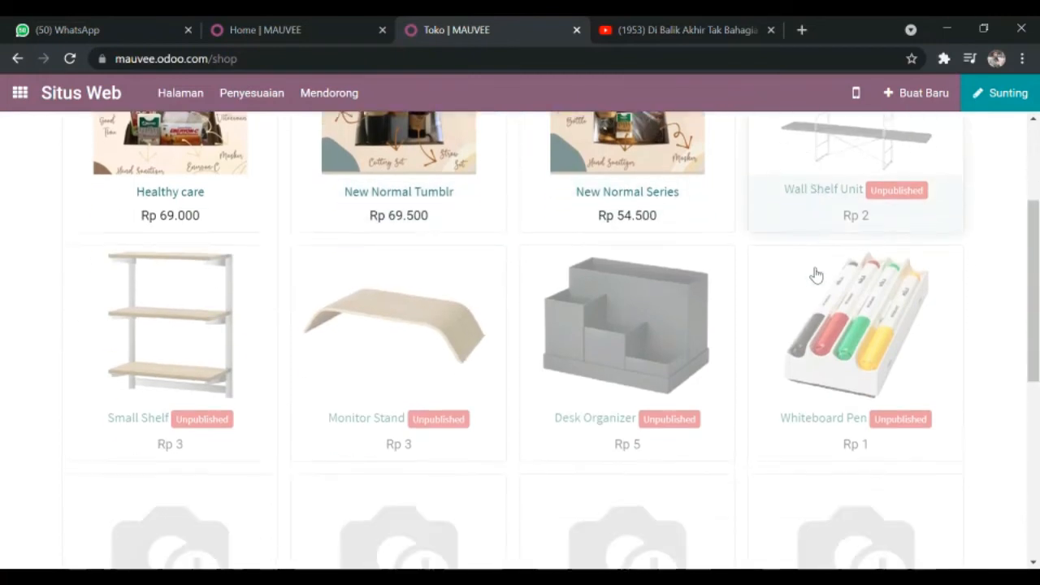
scroll(772, 314, down, 2)
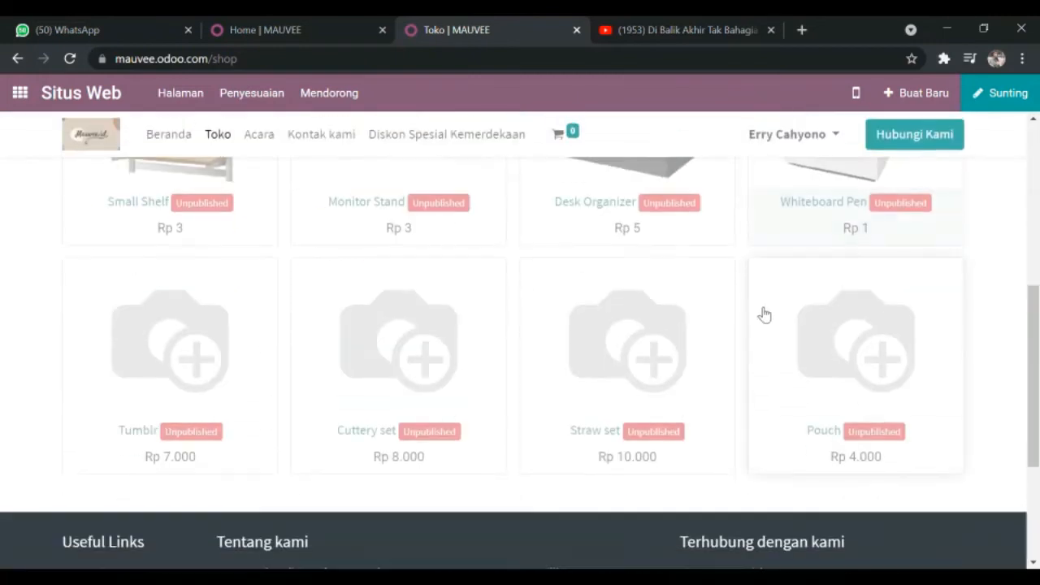
scroll(762, 311, up, 3)
scroll(742, 301, up, 2)
scroll(728, 298, down, 1)
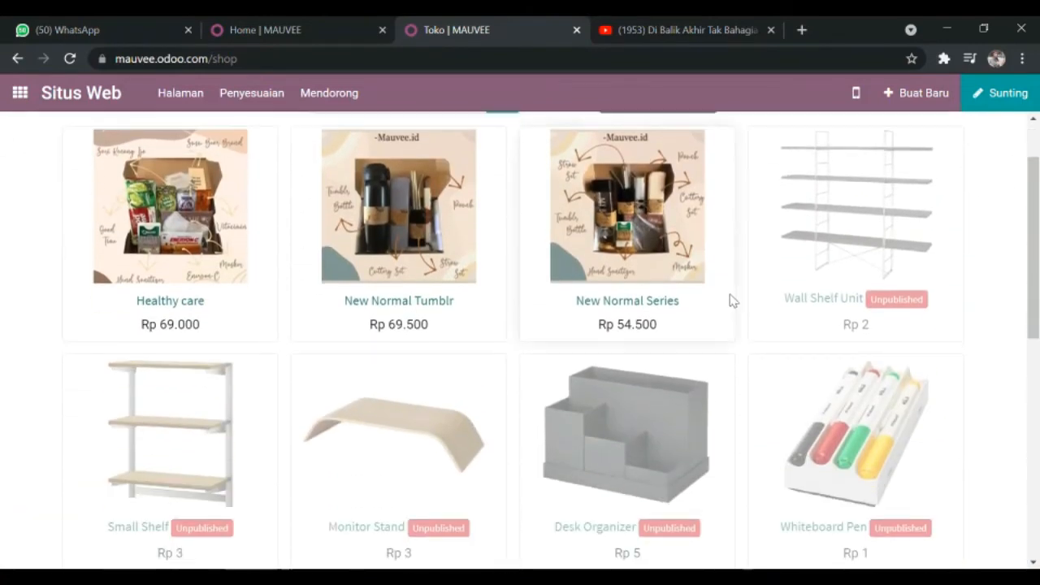
scroll(713, 301, up, 1)
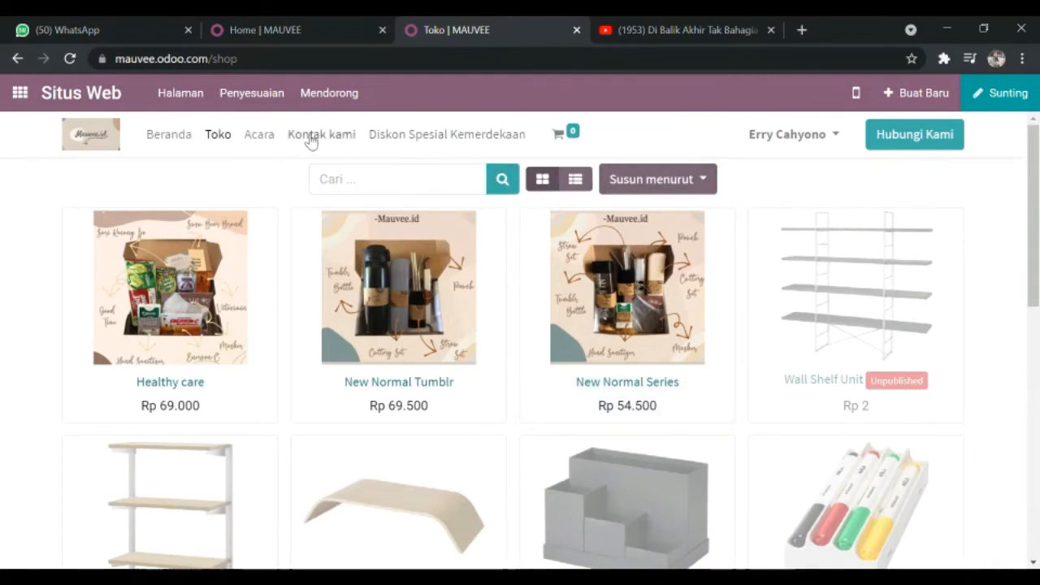
Step: View the website's Acara, Kontak kami and Diskon Spesial Kemerdekaan pages, including the contact form
click(252, 142)
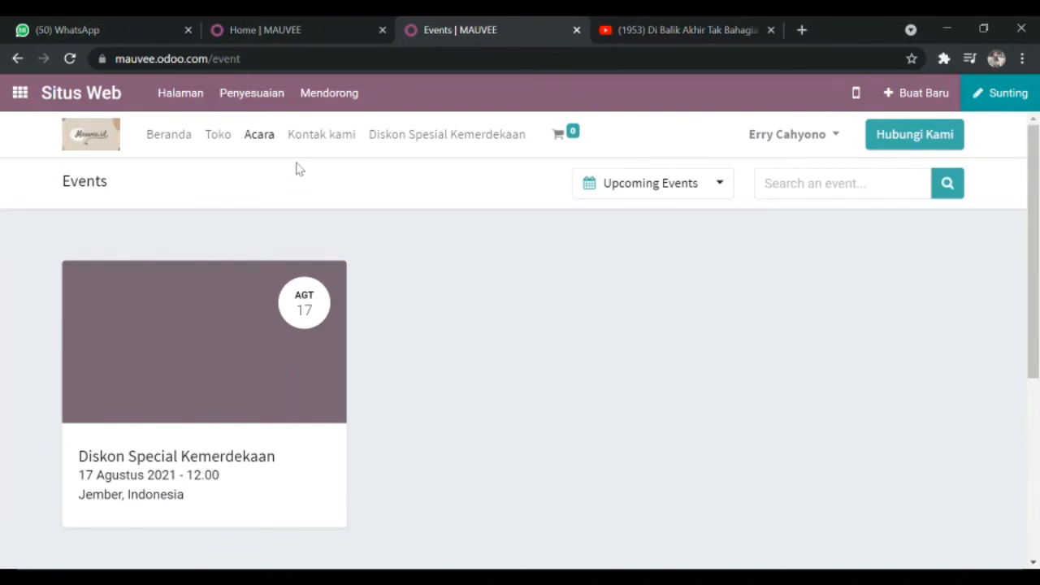
click(313, 141)
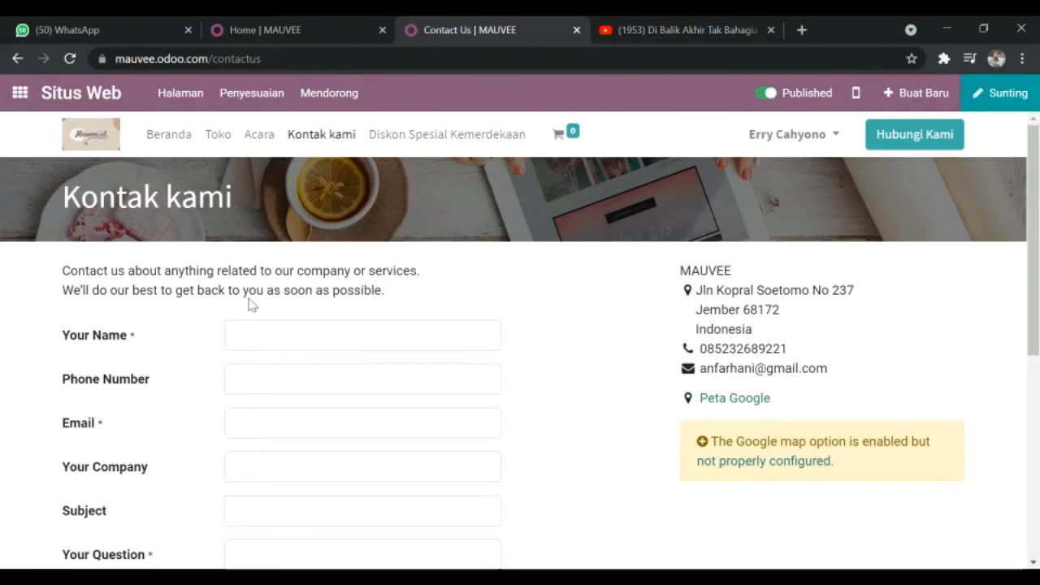
scroll(265, 377, down, 2)
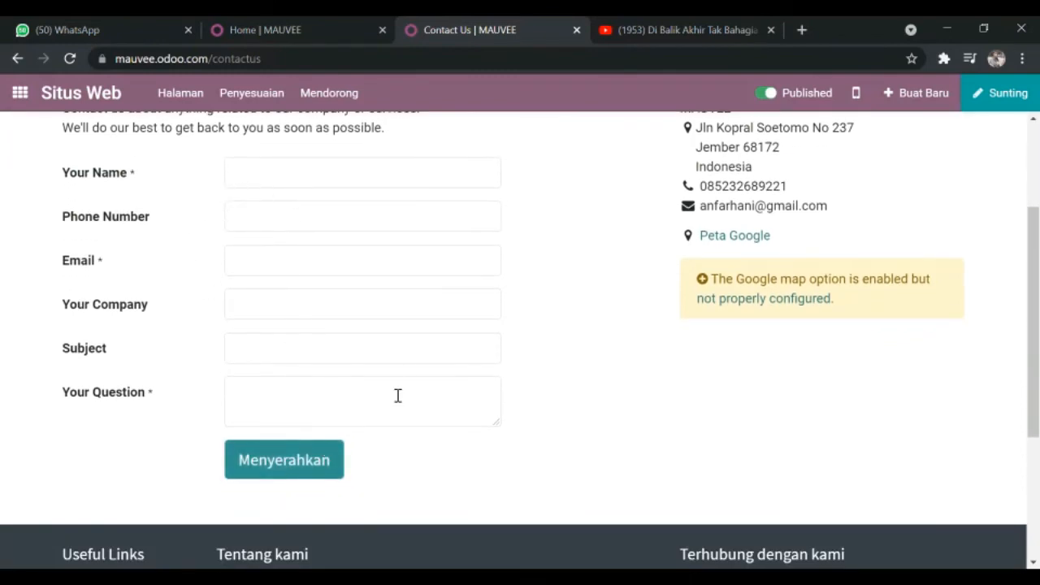
scroll(401, 332, up, 2)
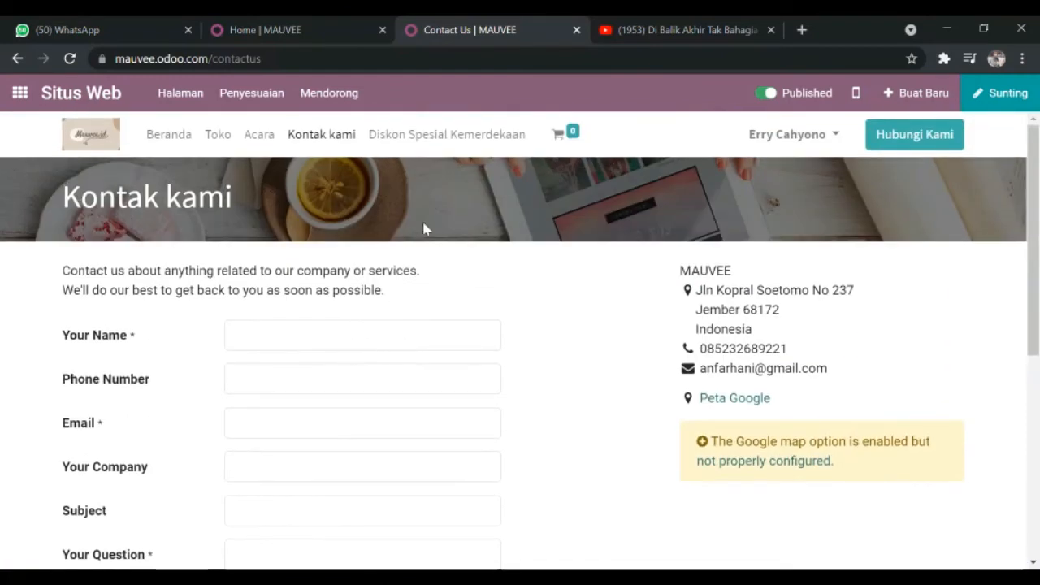
click(427, 135)
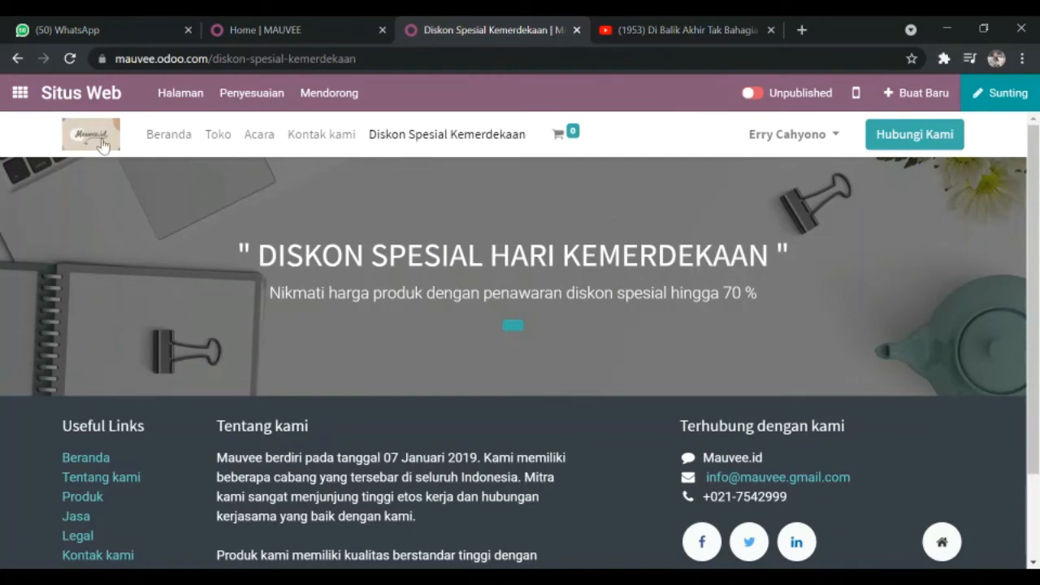
Step: Open the Social Marketing app, look through its feed, kiriman, Kampanye, Visitors and Konfigurasi, and return to the app overview
click(39, 96)
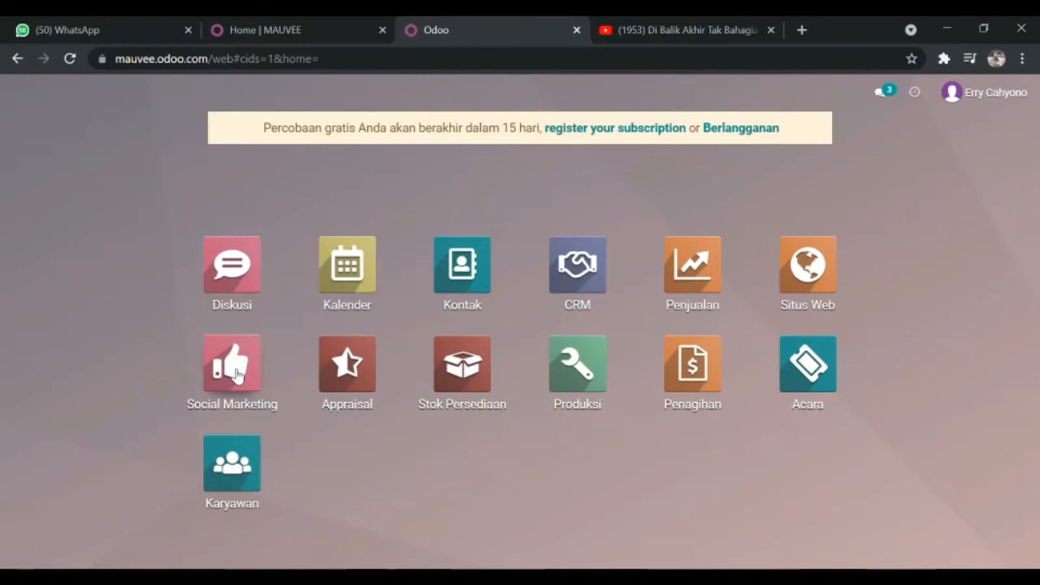
click(235, 373)
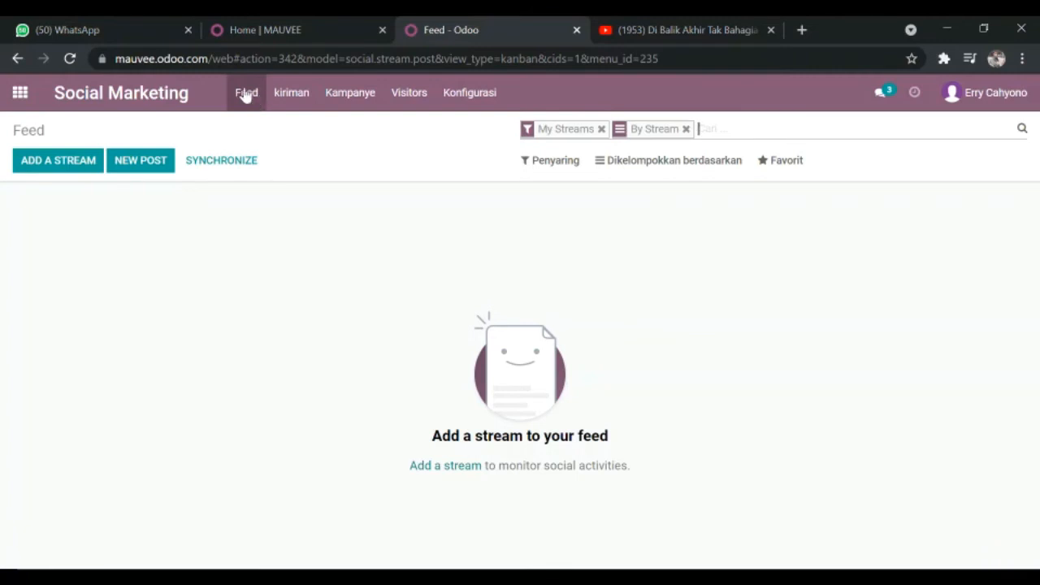
click(288, 95)
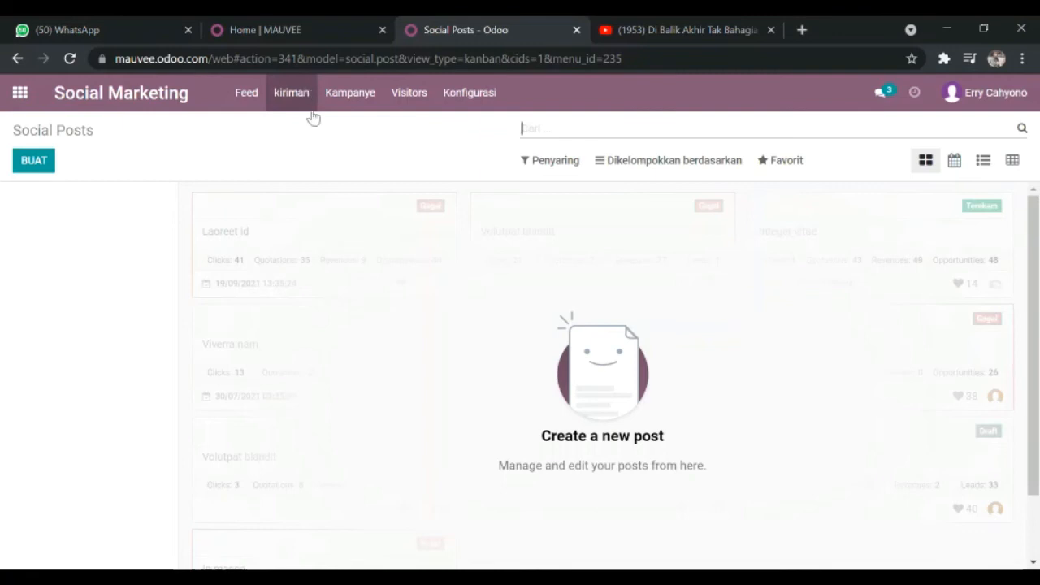
click(348, 93)
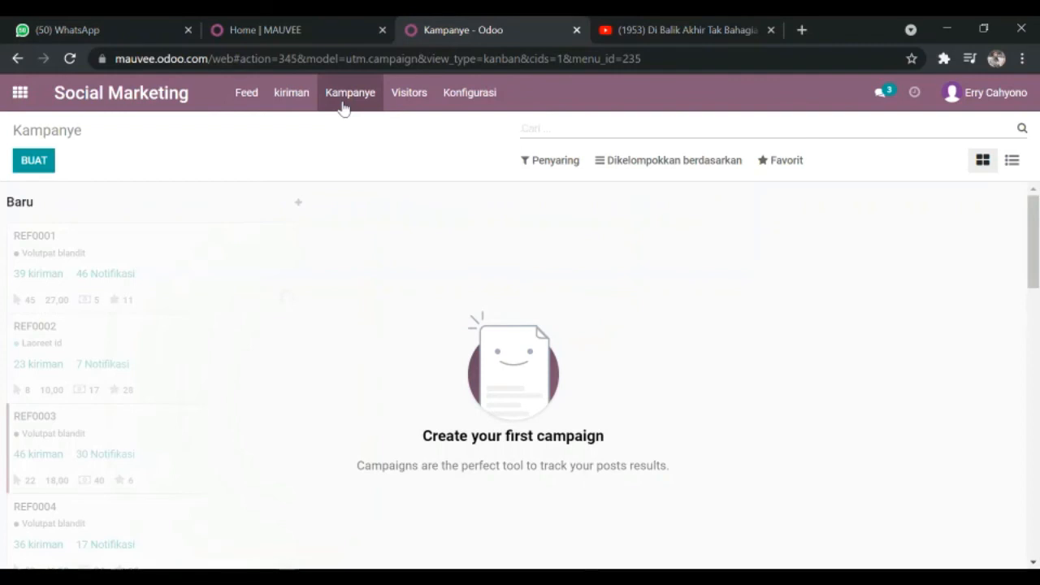
click(405, 91)
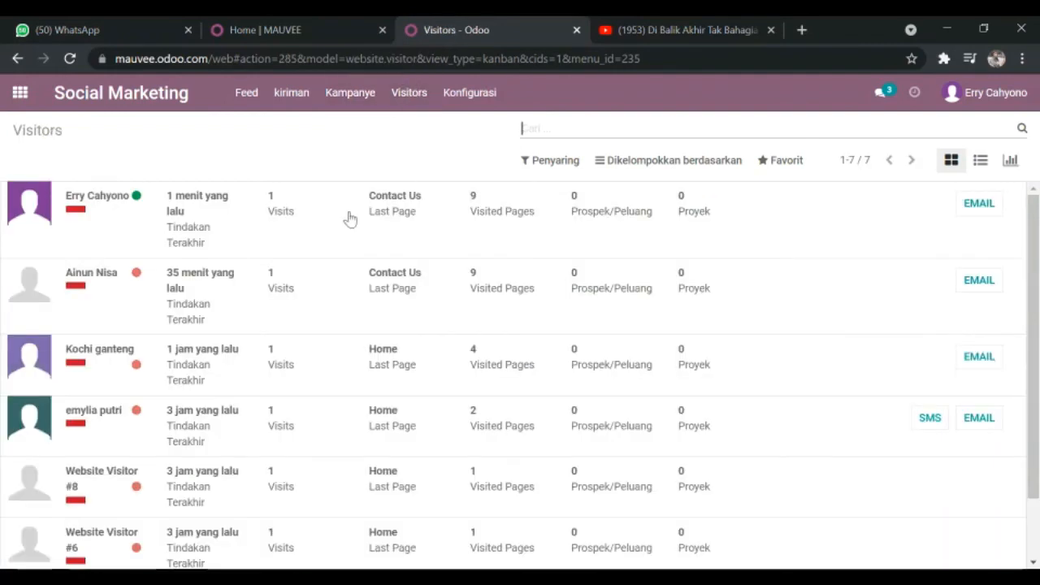
click(471, 93)
click(30, 97)
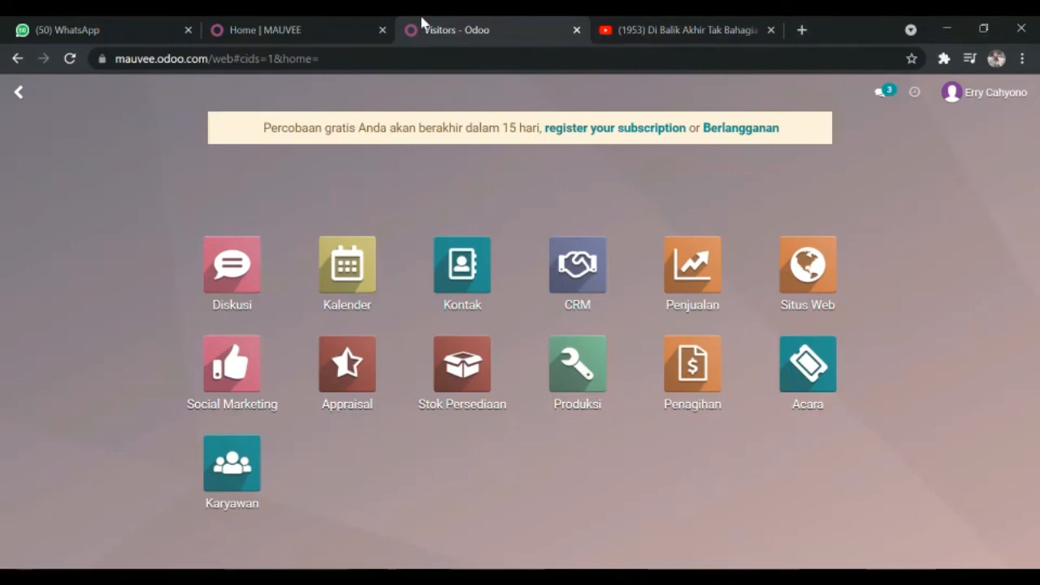
Step: Log in to the MAUVEE website as a customer, entering the account's email and the Kata Sandi password
click(268, 24)
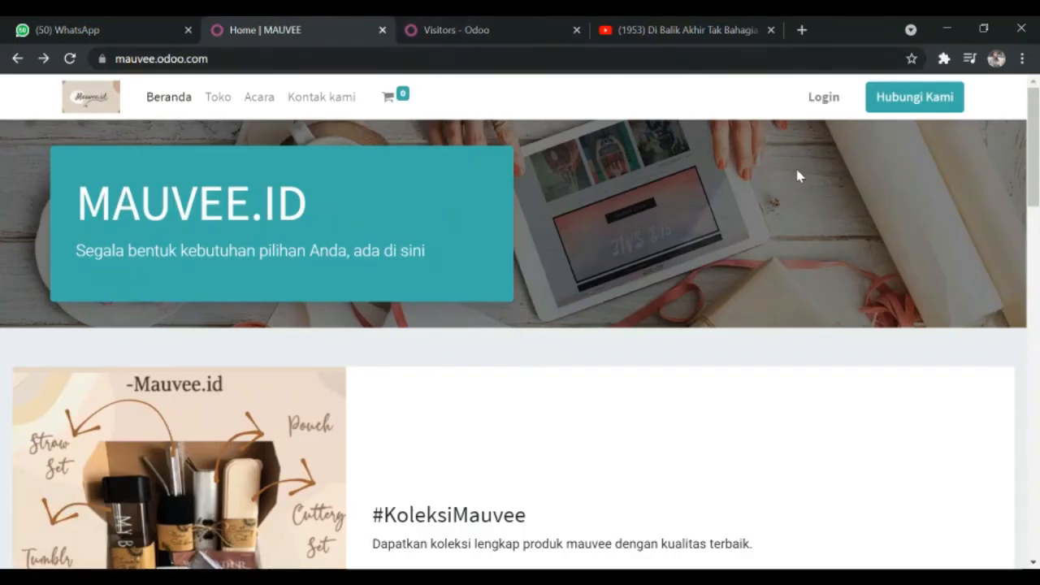
click(818, 102)
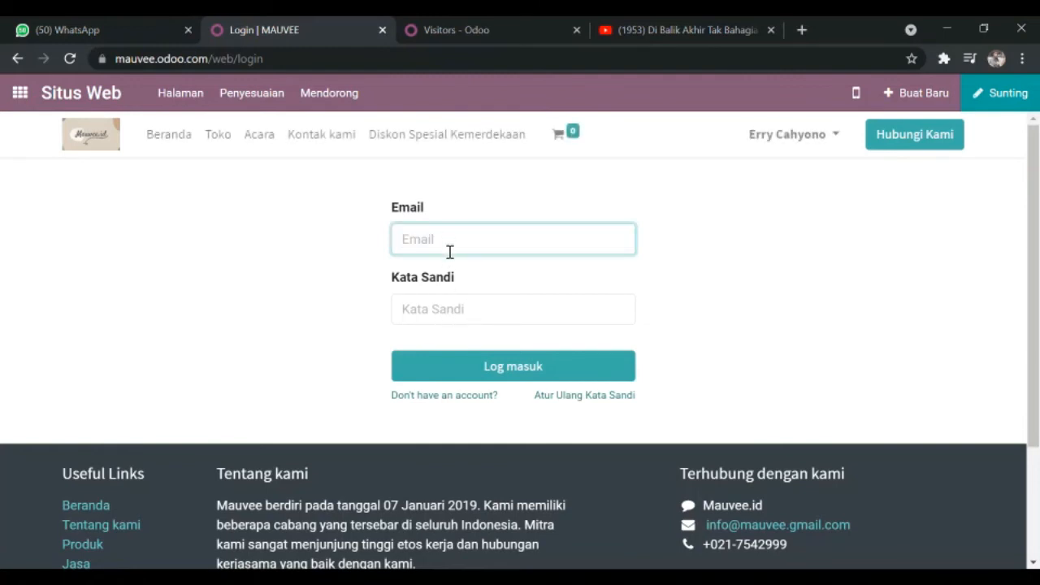
click(546, 254)
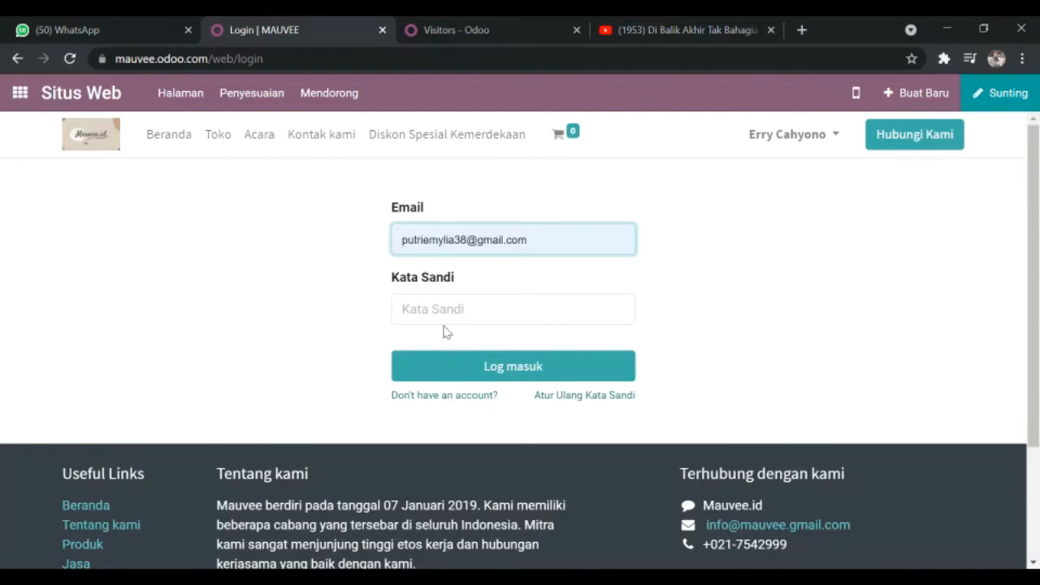
click(443, 325)
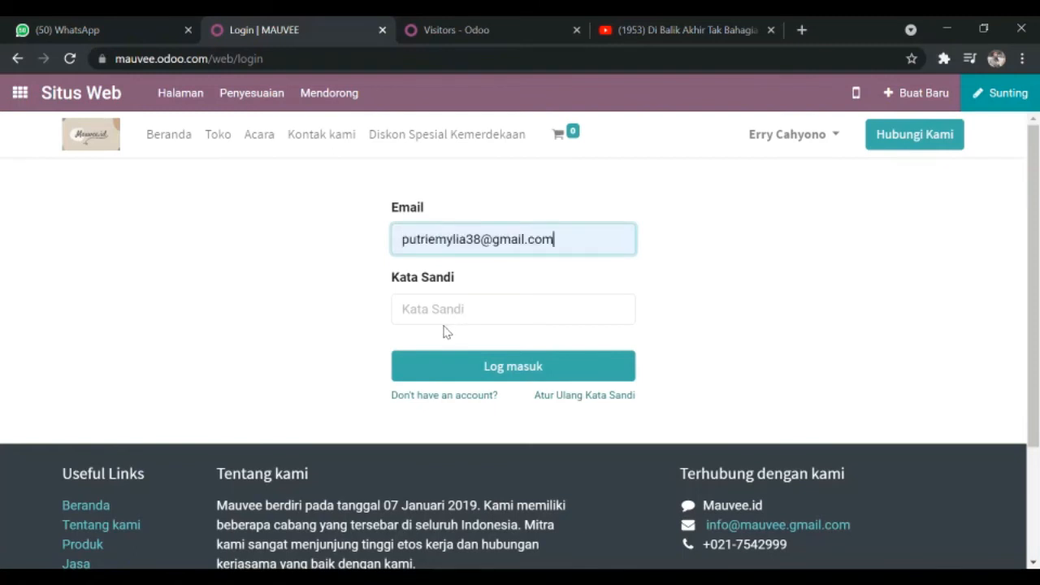
click(492, 319)
text(p)
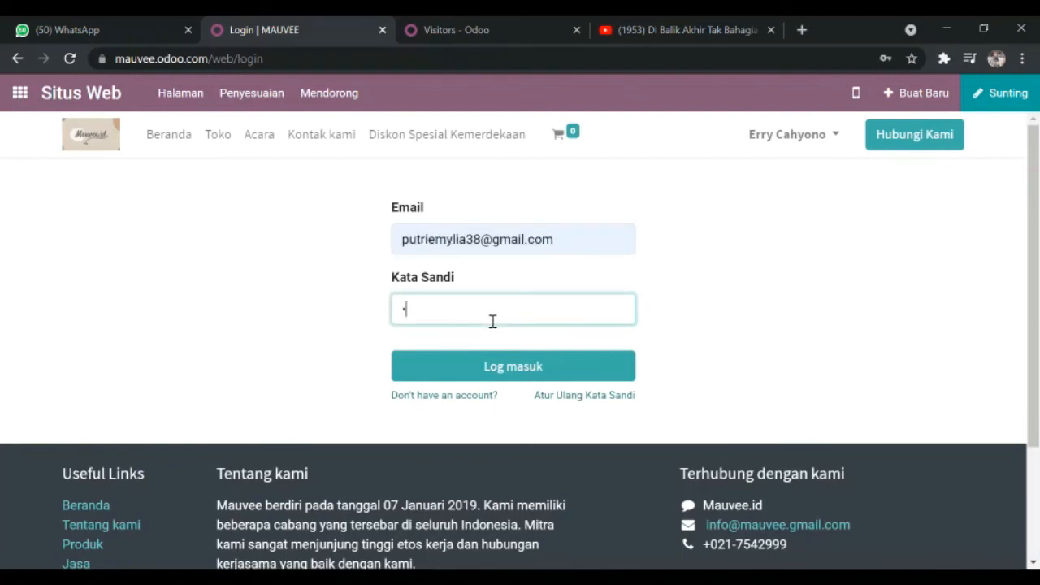
text(•••••••)
click(515, 371)
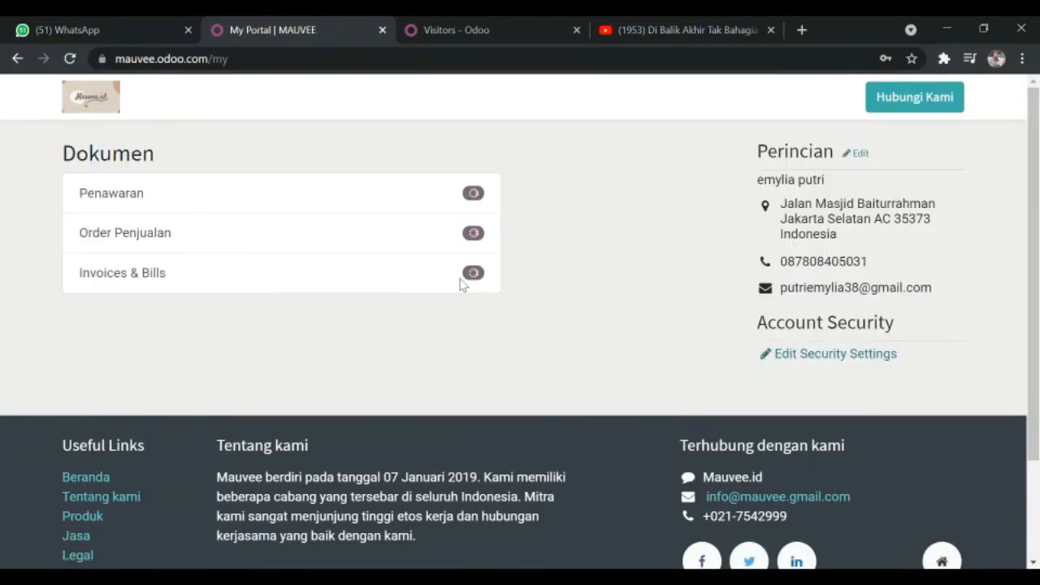
Step: Look over the customer portal's documents and details, and view the products on the Toko page
scroll(553, 211, down, 3)
scroll(601, 236, up, 3)
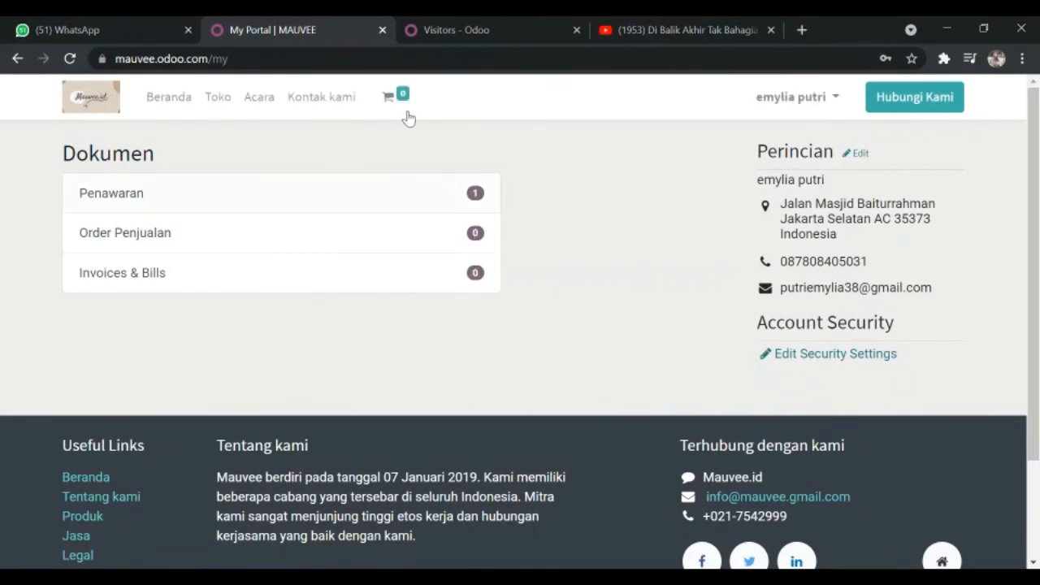
click(218, 98)
scroll(472, 268, down, 3)
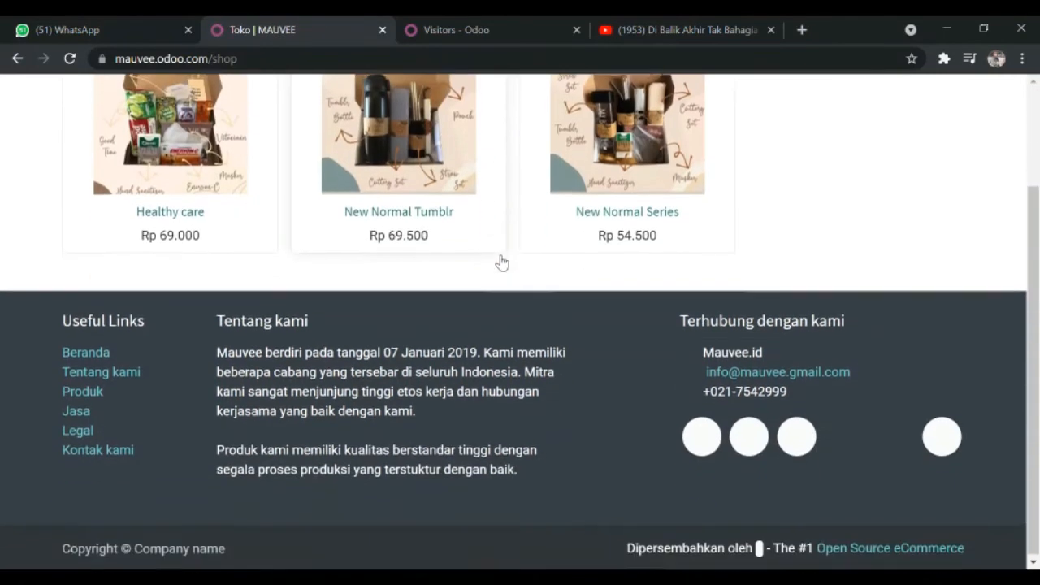
scroll(499, 260, up, 3)
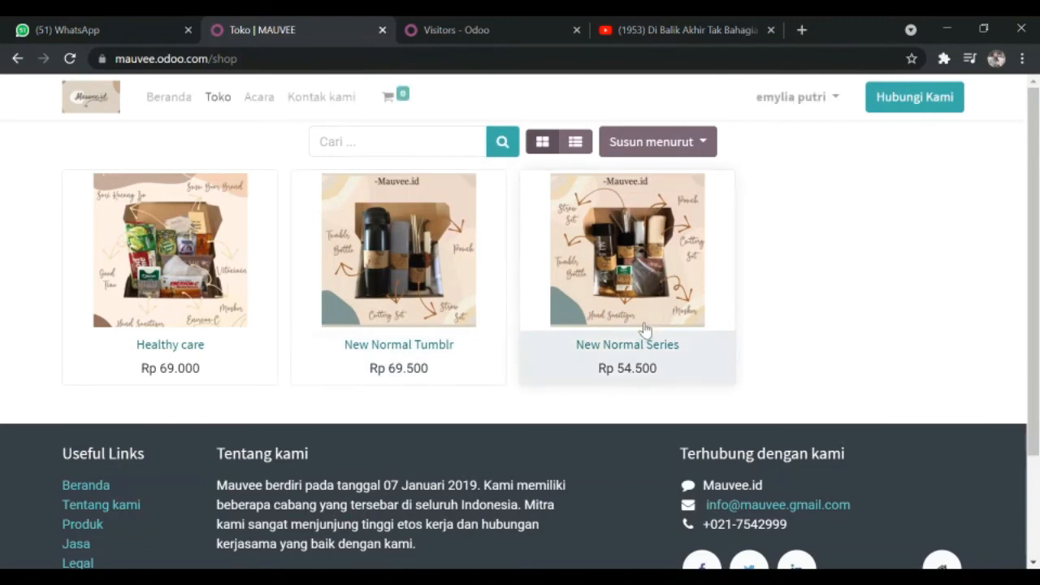
Step: Open the New Normal Series product in the shop and add one unit to the cart
click(608, 257)
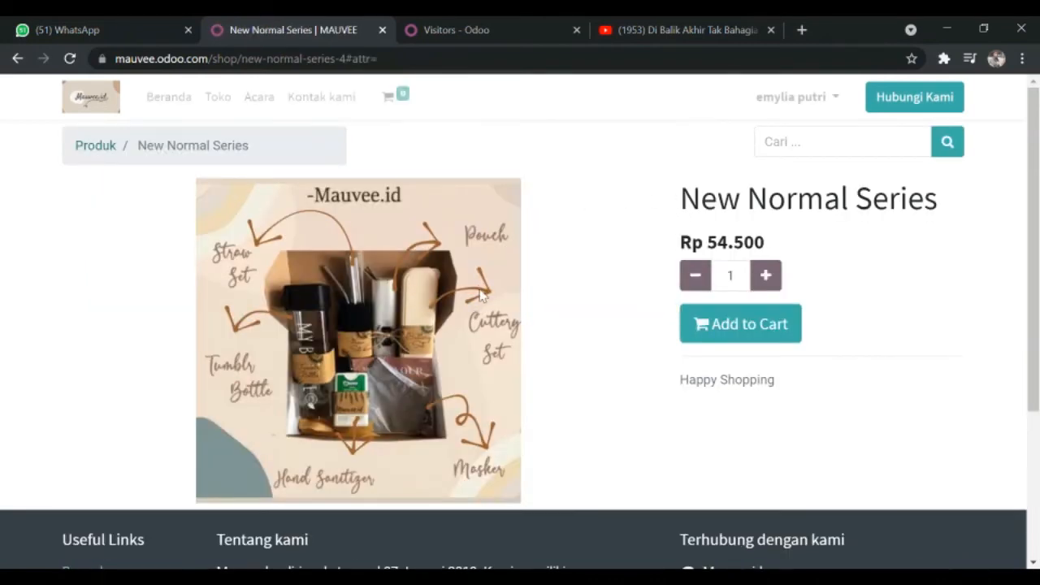
scroll(498, 335, down, 3)
scroll(694, 140, up, 2)
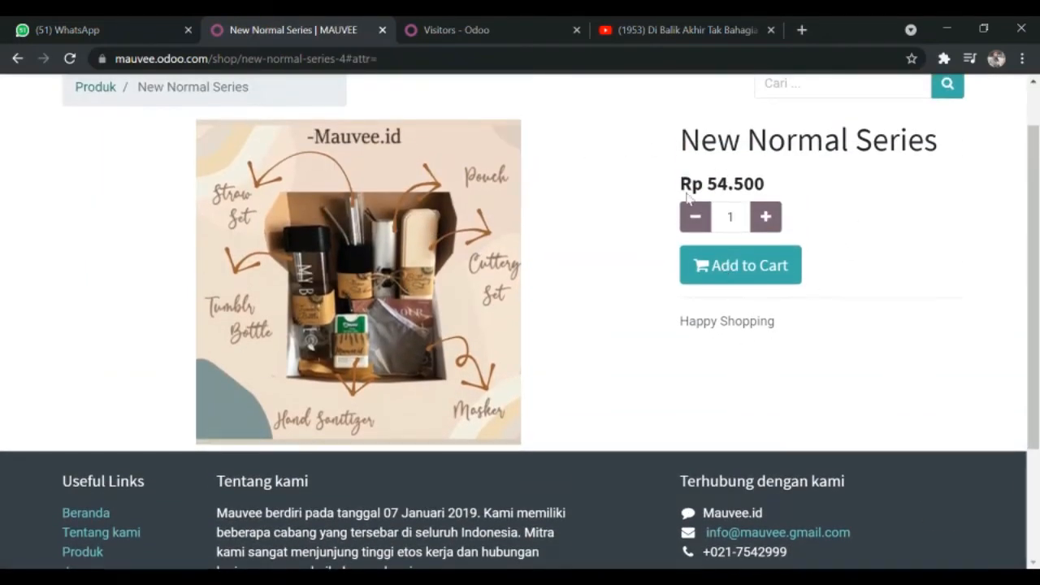
click(738, 264)
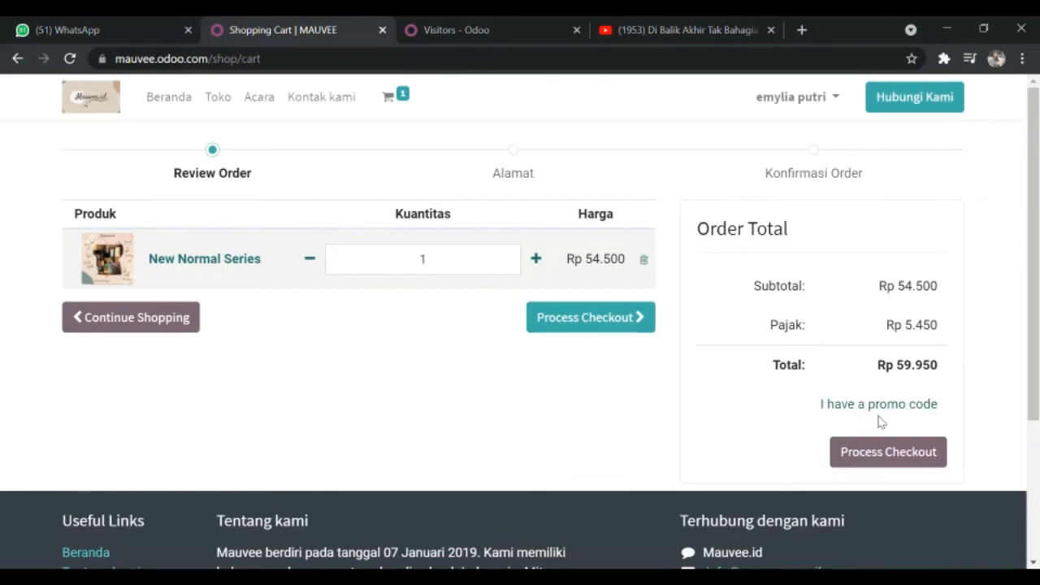
Step: Process the cart's checkout and place the order with Transfer rekening as the payment method
scroll(850, 352, down, 2)
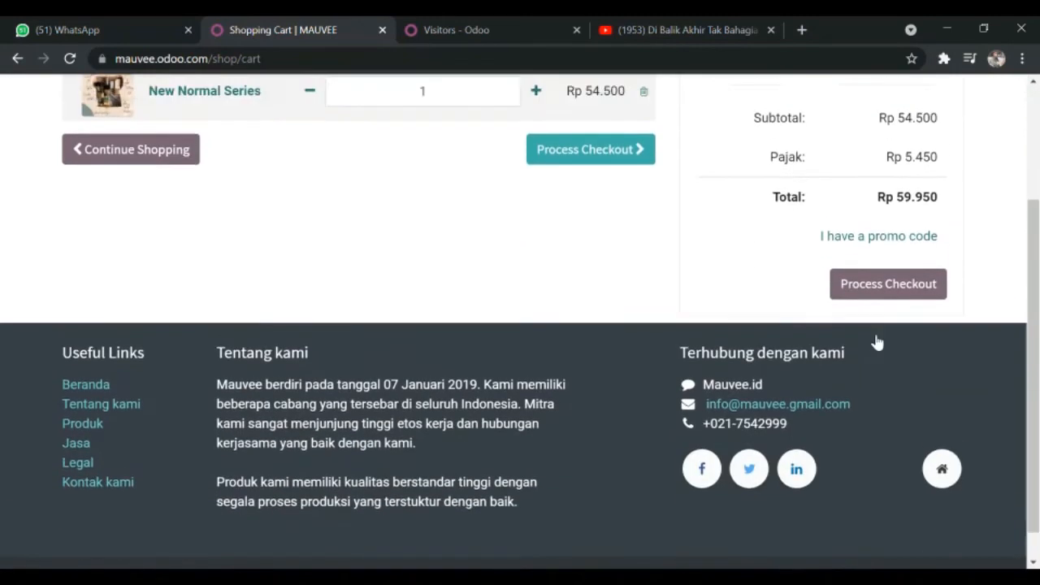
scroll(875, 341, up, 2)
click(881, 422)
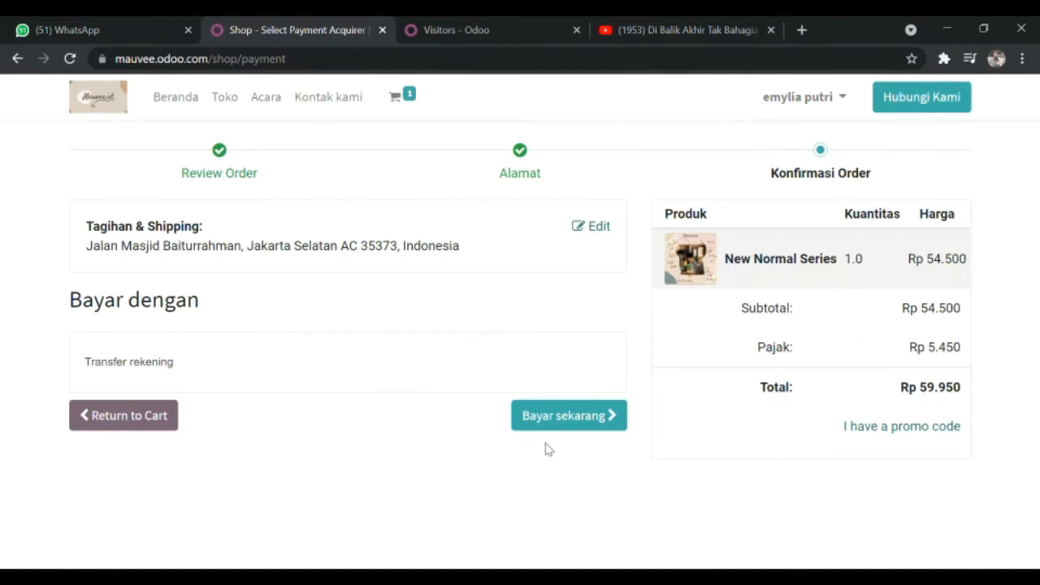
click(560, 418)
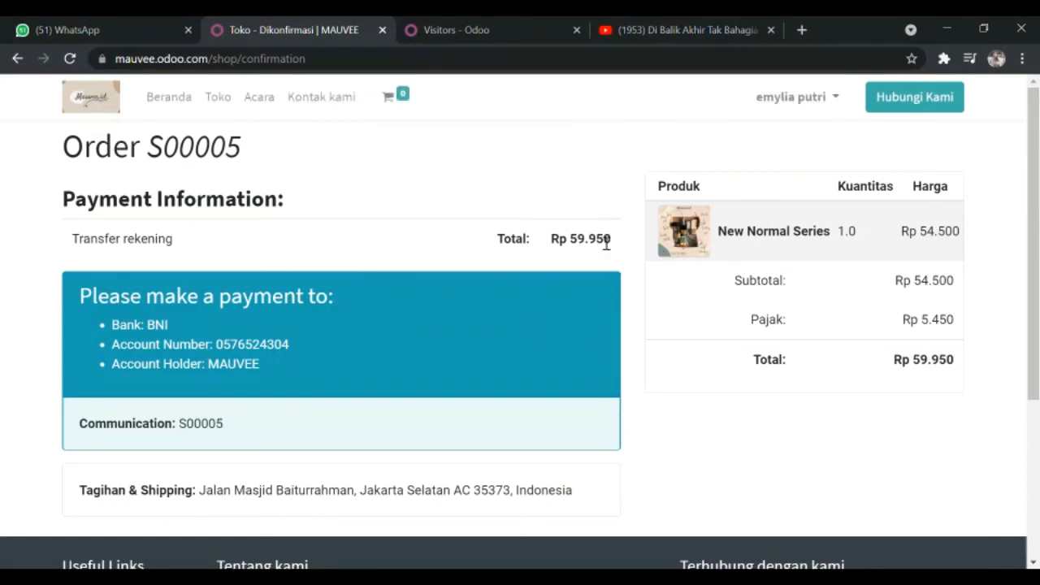
Step: Review the order confirmation's payment information, bank transfer details, order lines and shipping address
scroll(331, 321, down, 4)
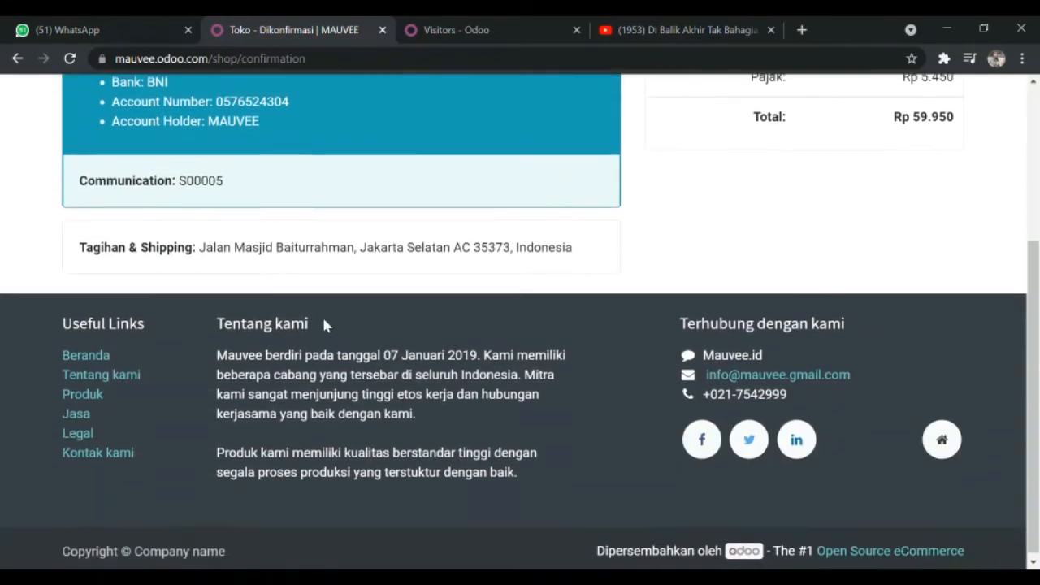
scroll(325, 325, up, 3)
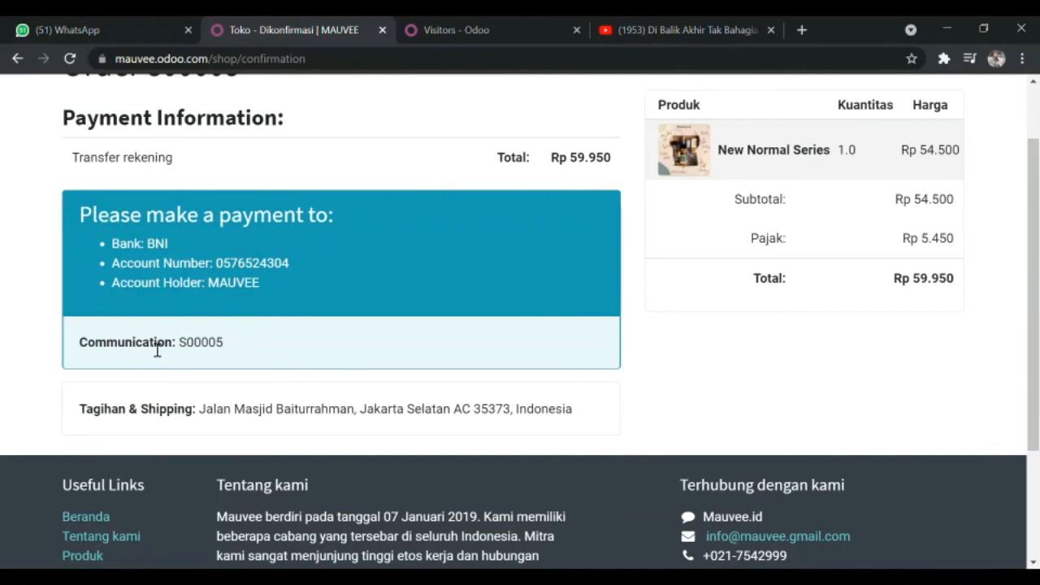
scroll(524, 307, up, 1)
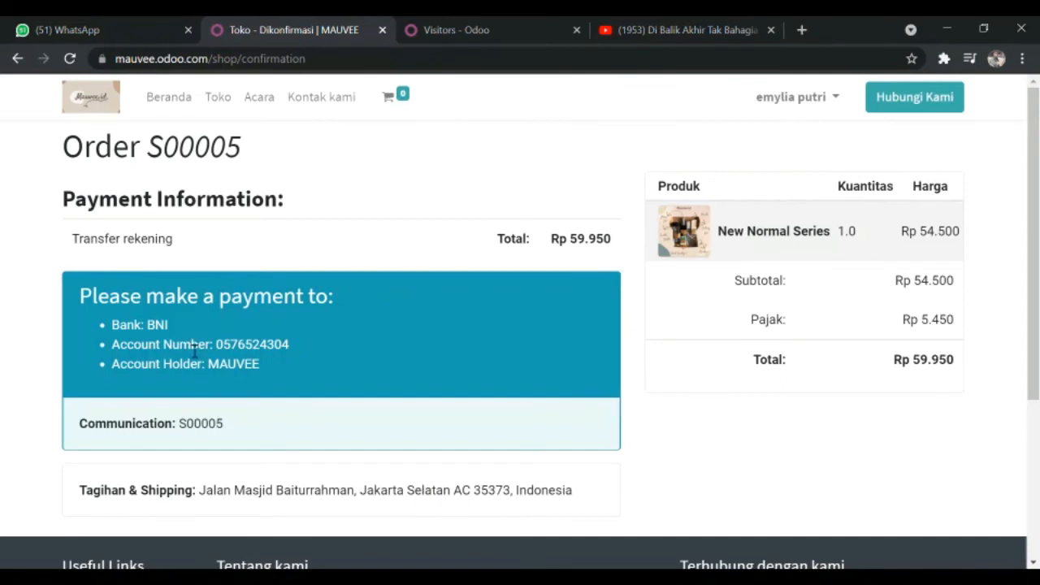
scroll(197, 299, down, 2)
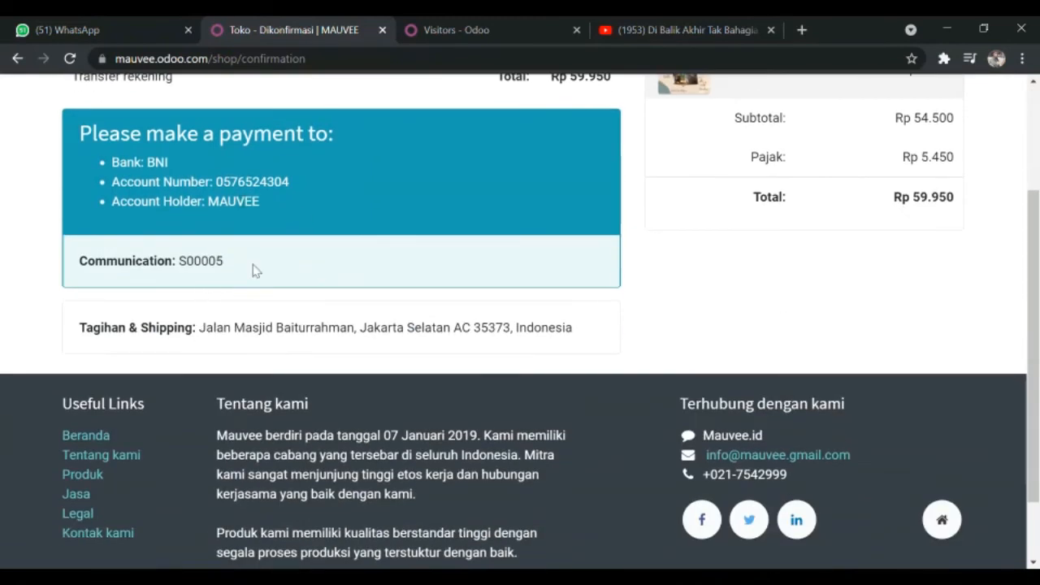
scroll(486, 355, up, 2)
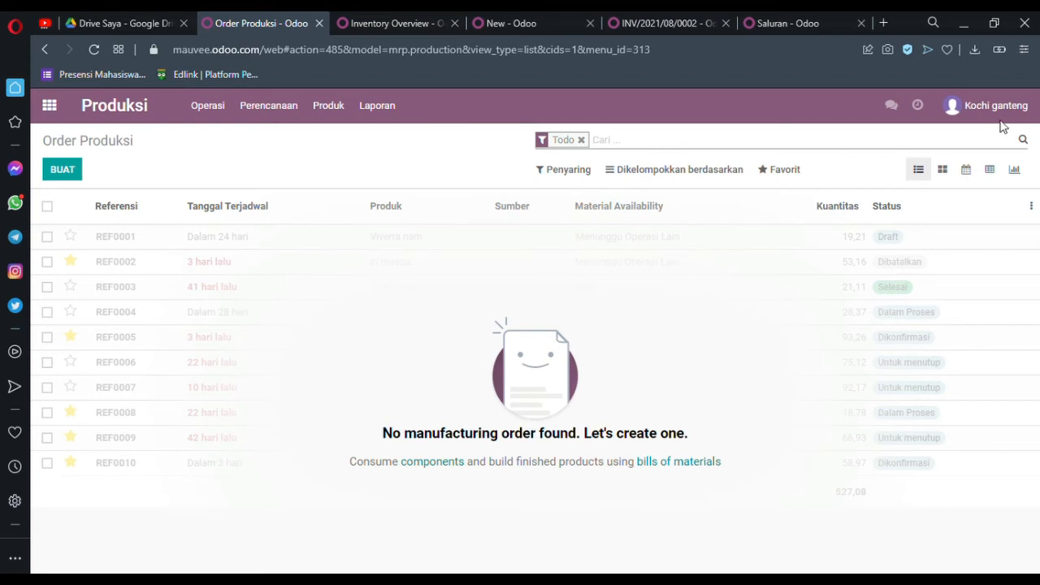
Step: In the Produksi app, start a new production order for the product [TIPS] New Normal Tumblr
click(868, 305)
click(72, 174)
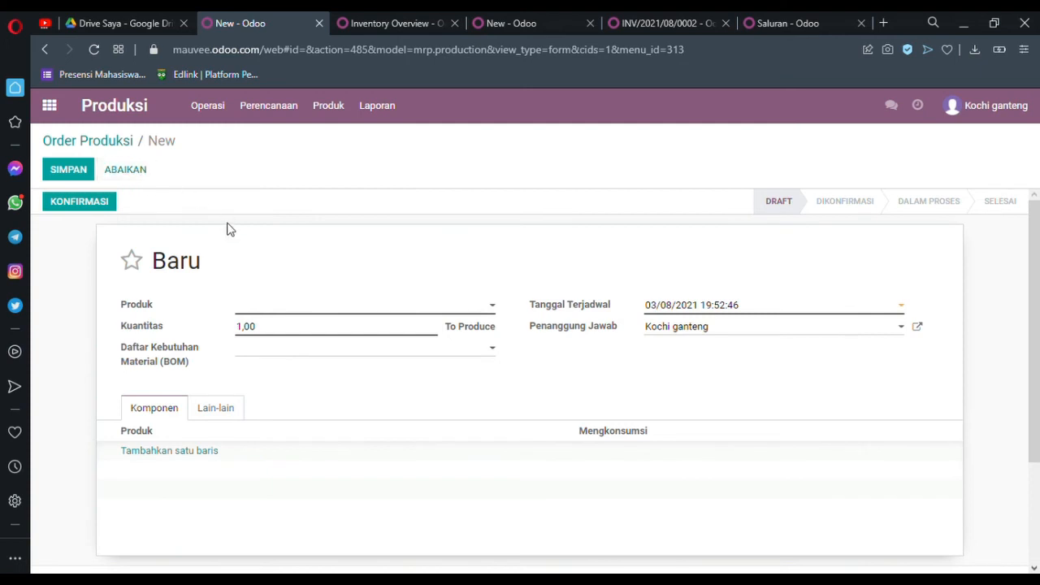
click(313, 307)
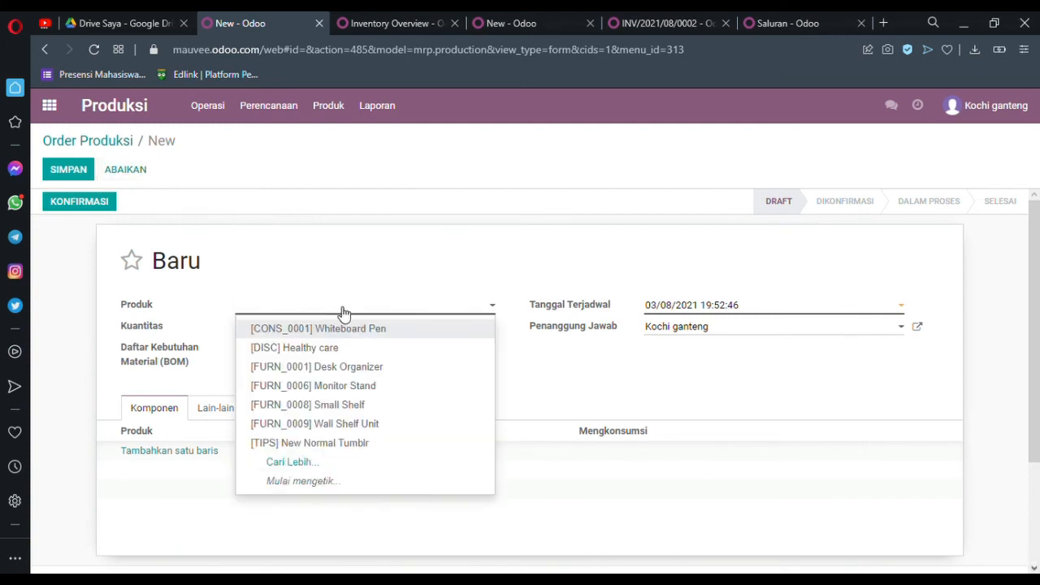
click(333, 446)
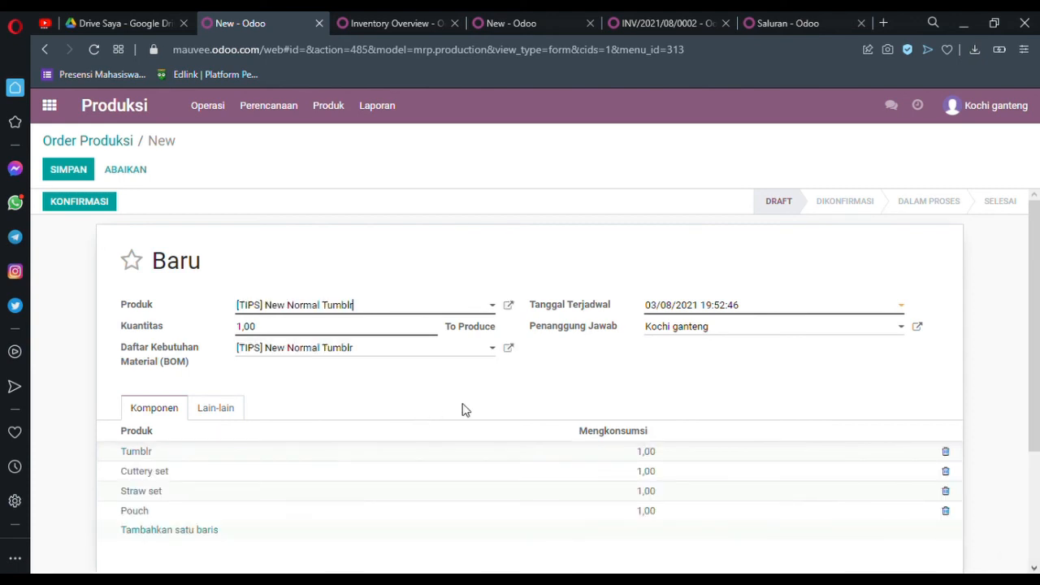
Step: Check the component lines of the New Normal Tumblr production order and confirm the order
scroll(580, 413, down, 1)
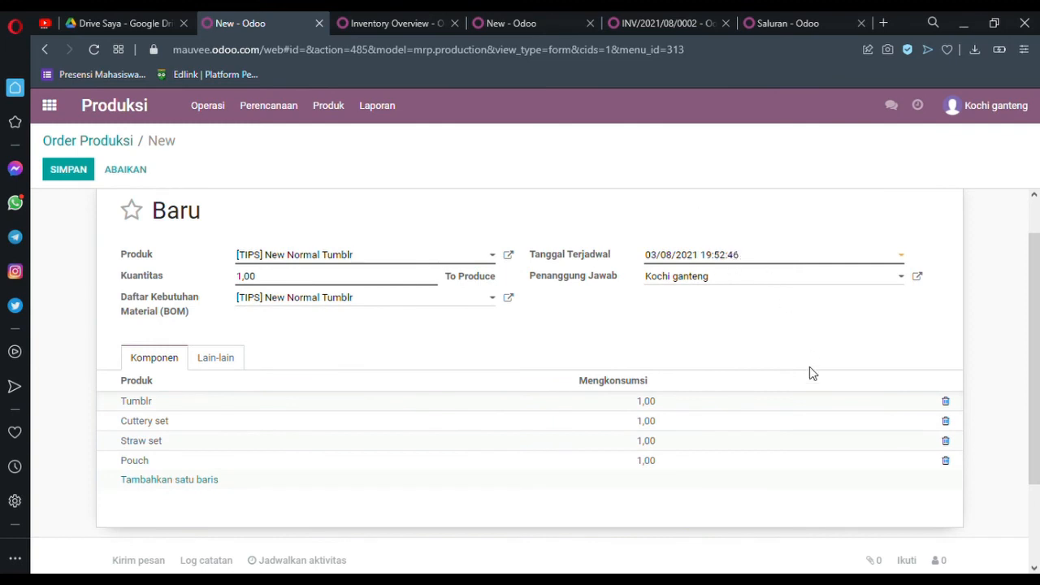
scroll(363, 377, down, 2)
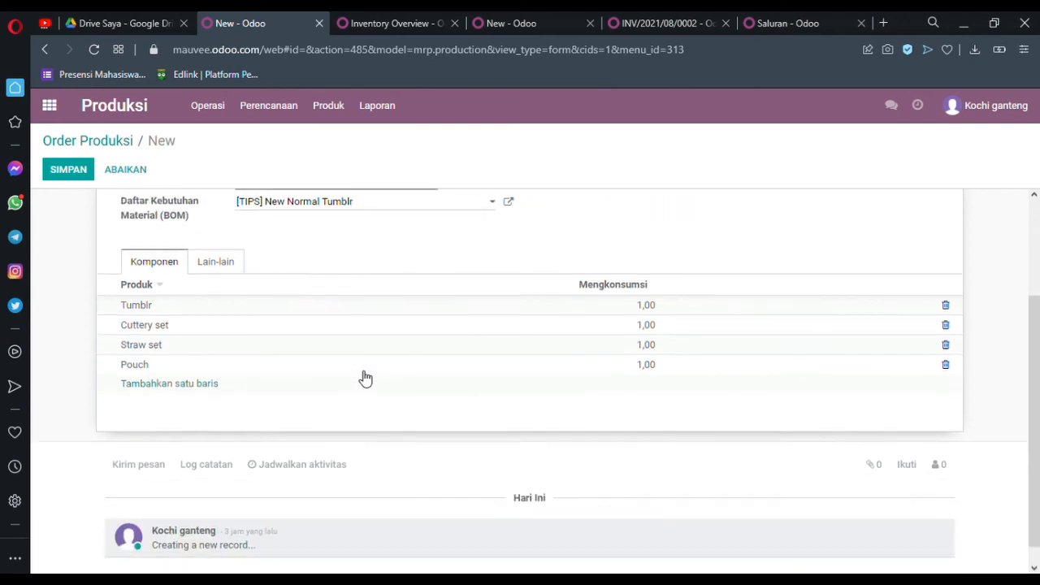
scroll(297, 286, up, 1)
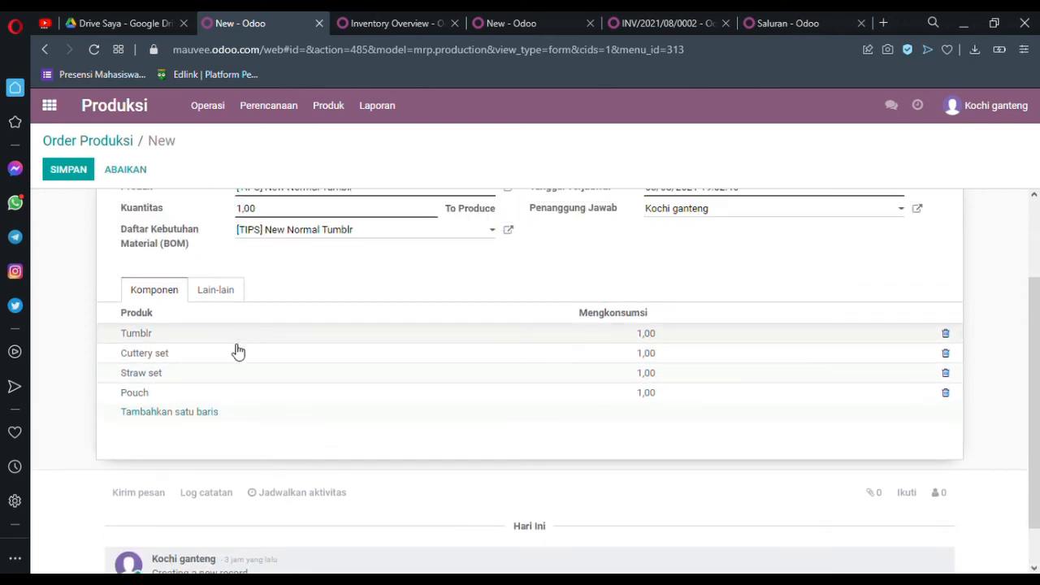
scroll(398, 380, up, 2)
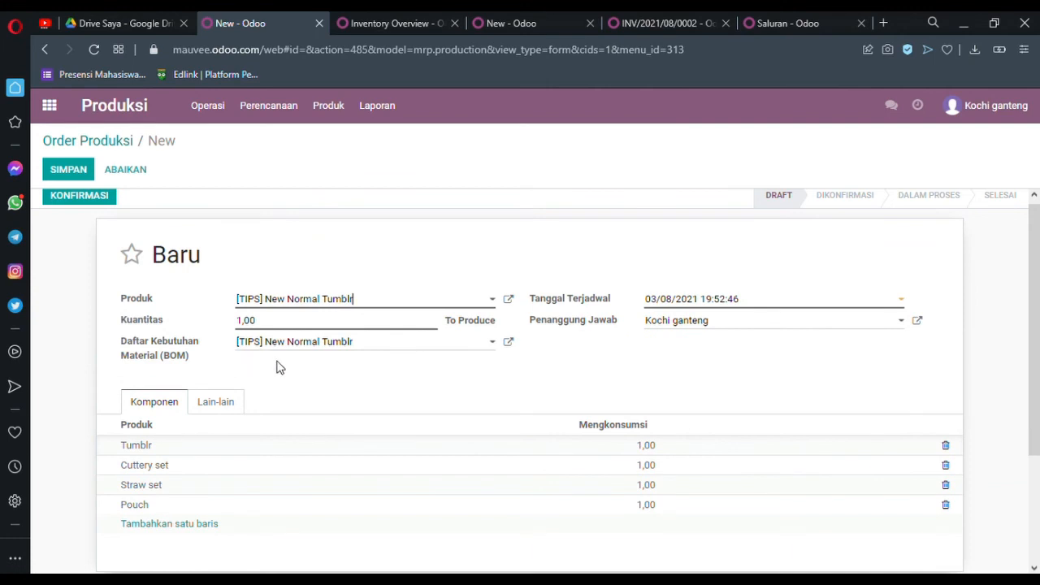
scroll(566, 370, down, 1)
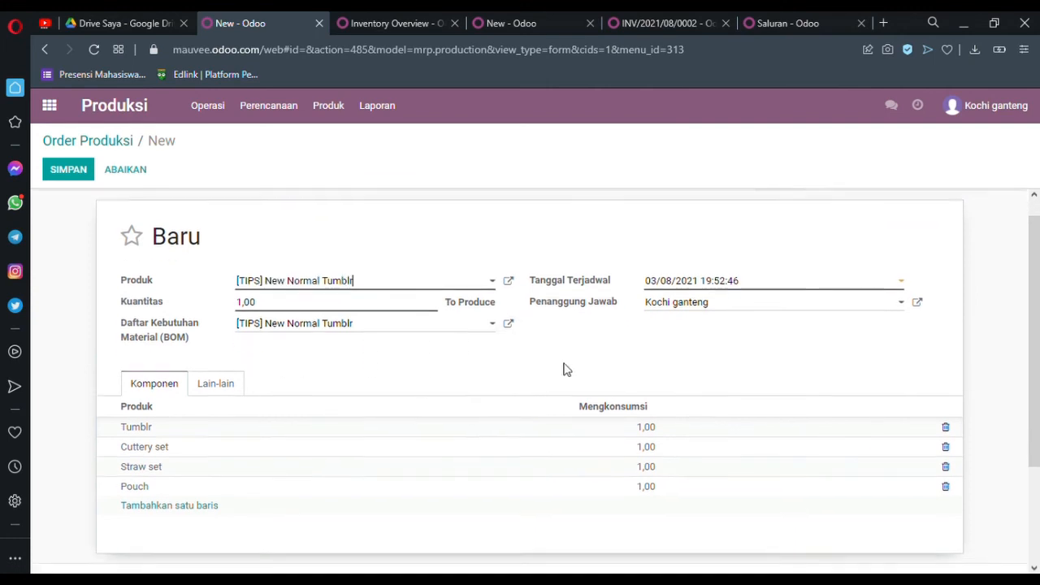
scroll(566, 369, down, 2)
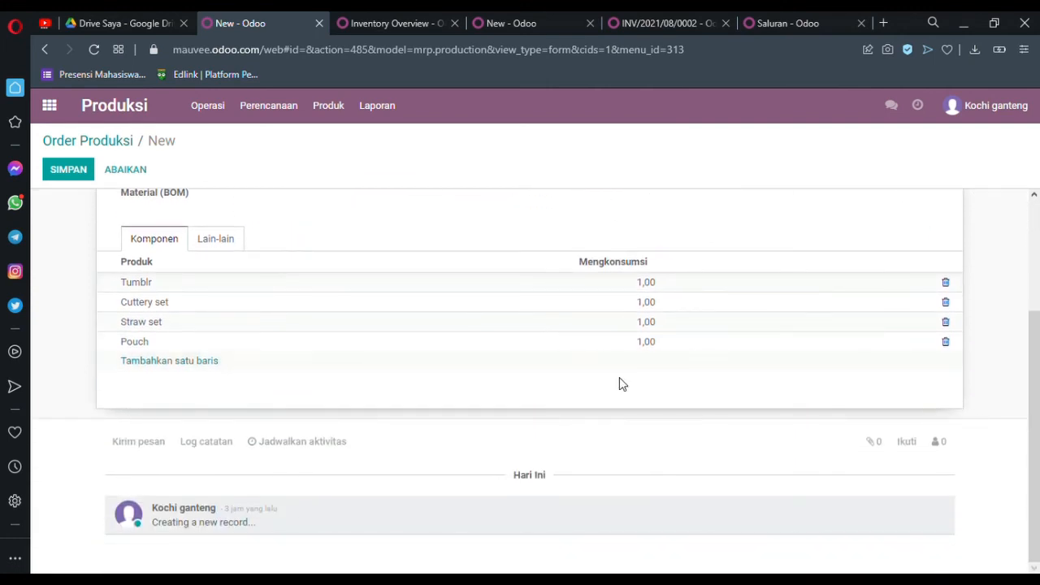
scroll(619, 385, up, 2)
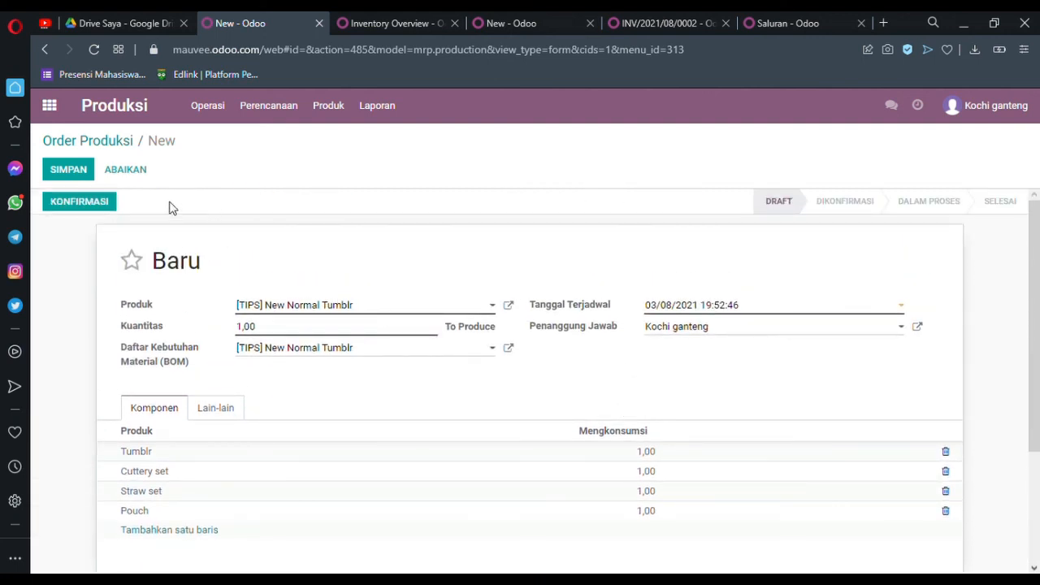
click(84, 214)
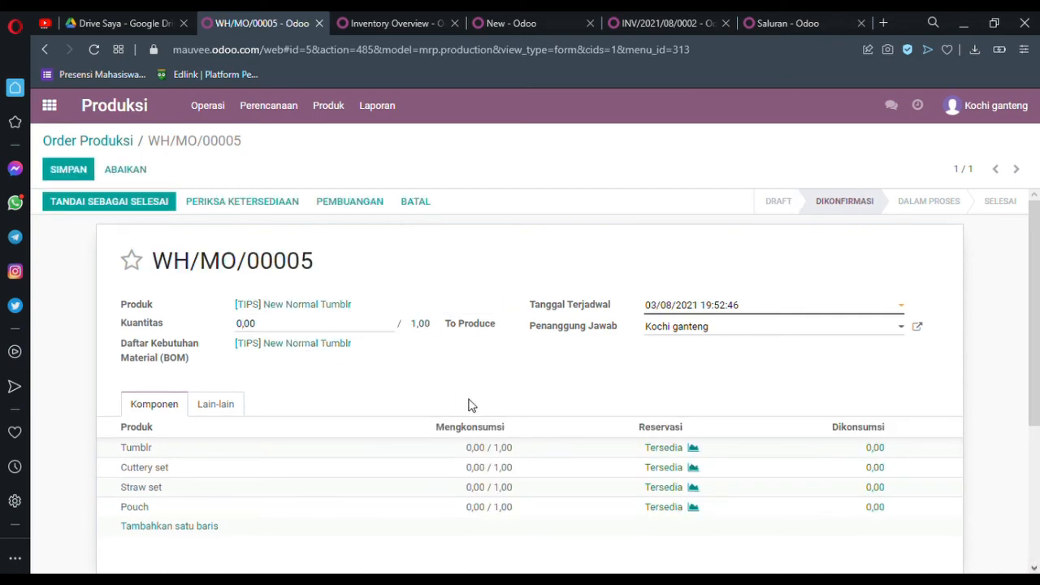
Step: Set the produced quantity of the New Normal Tumblr order to 1,00 and mark the production order as done
key(BackSpace)
text(1)
scroll(588, 360, down, 1)
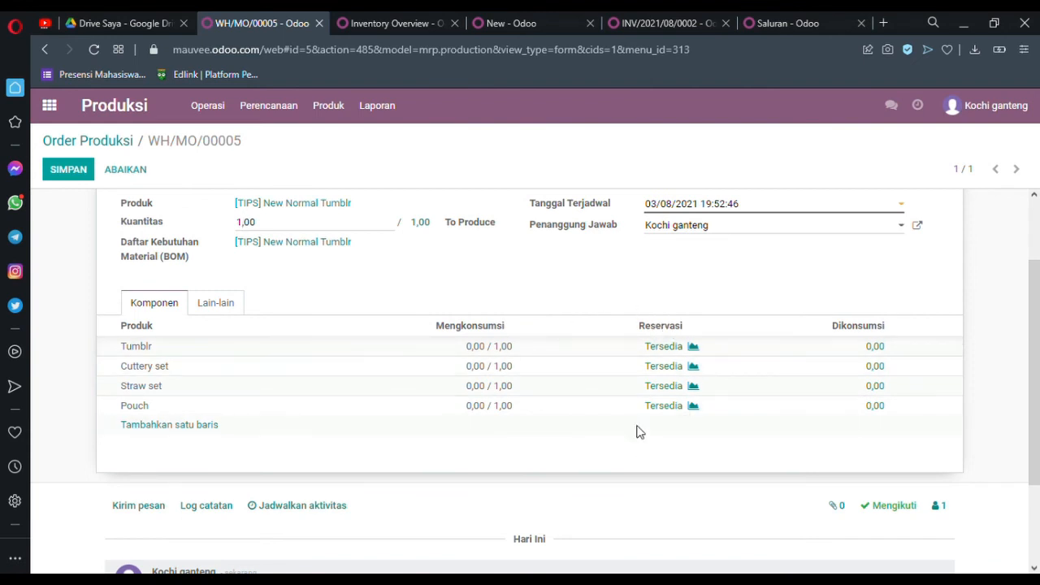
scroll(720, 297, up, 1)
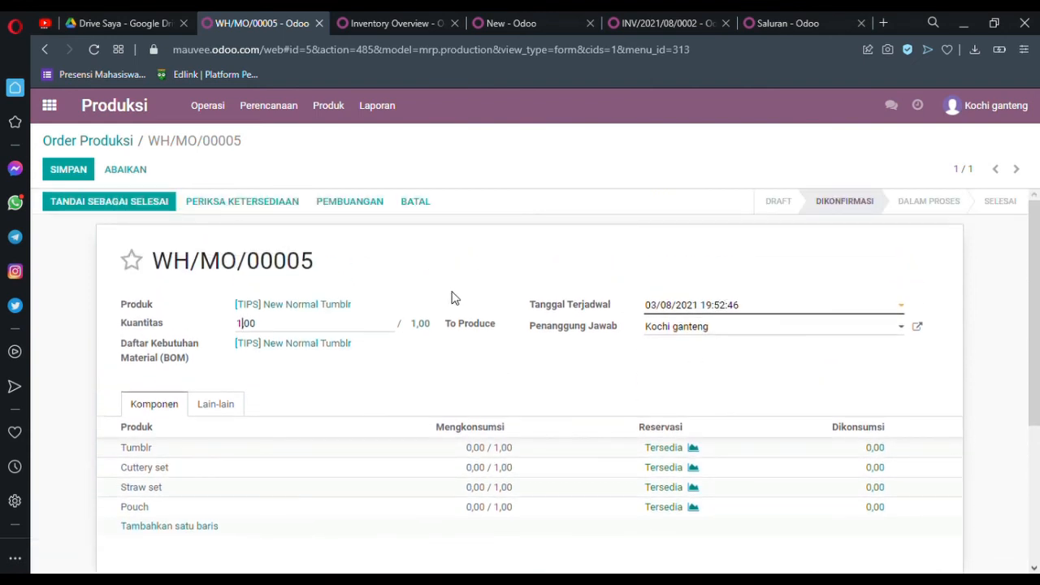
scroll(454, 298, down, 2)
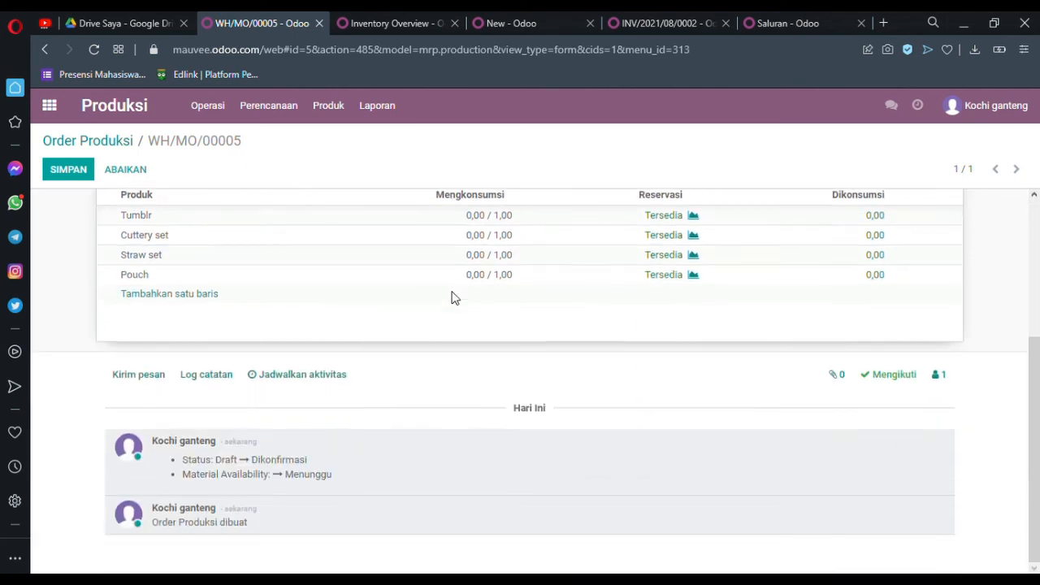
scroll(457, 297, up, 2)
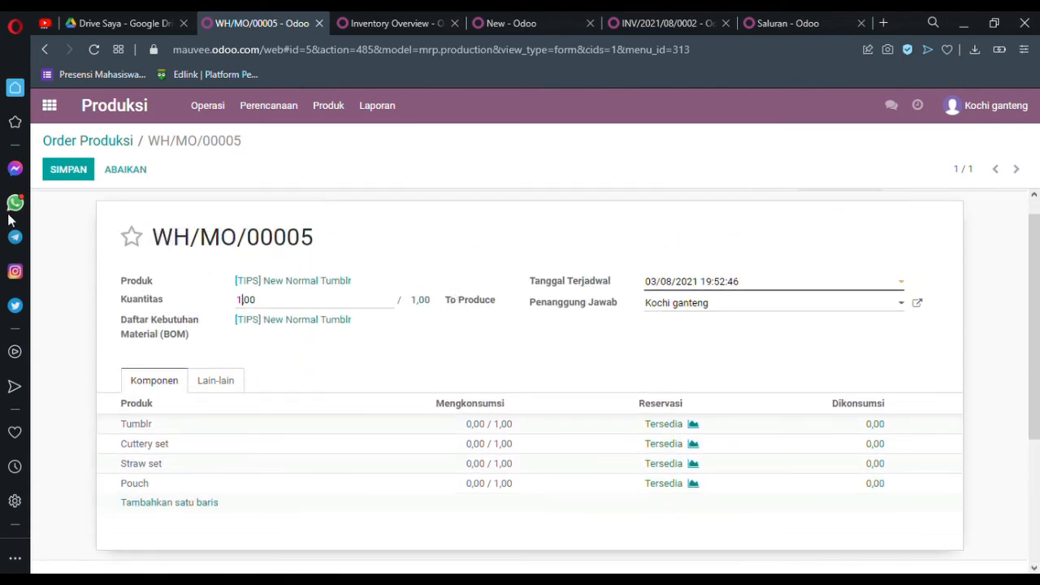
scroll(89, 243, up, 1)
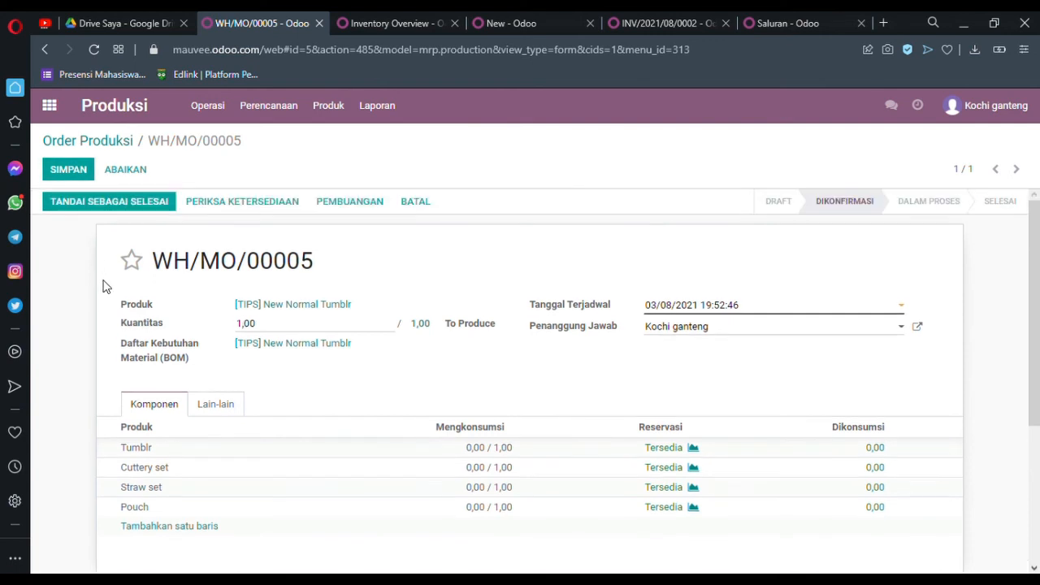
click(109, 202)
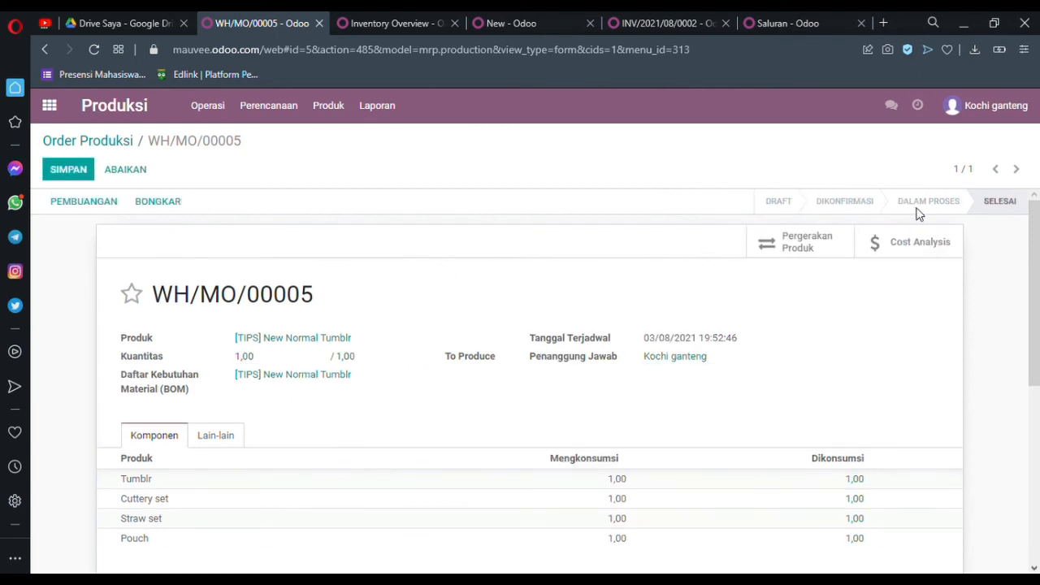
Step: Review the consumed components of the finished production order and save the record
scroll(480, 280, down, 1)
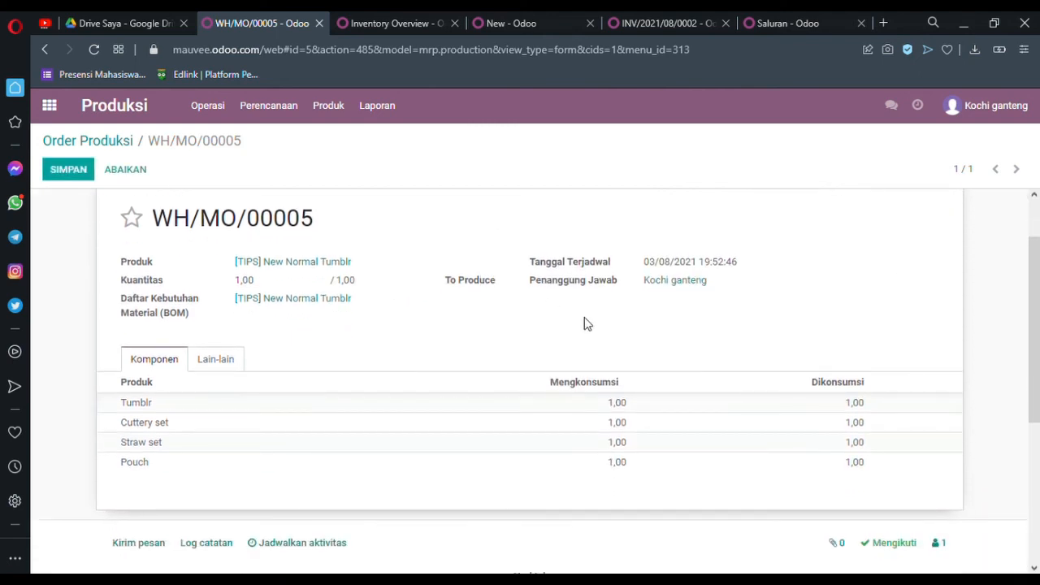
scroll(584, 318, down, 1)
scroll(584, 323, up, 2)
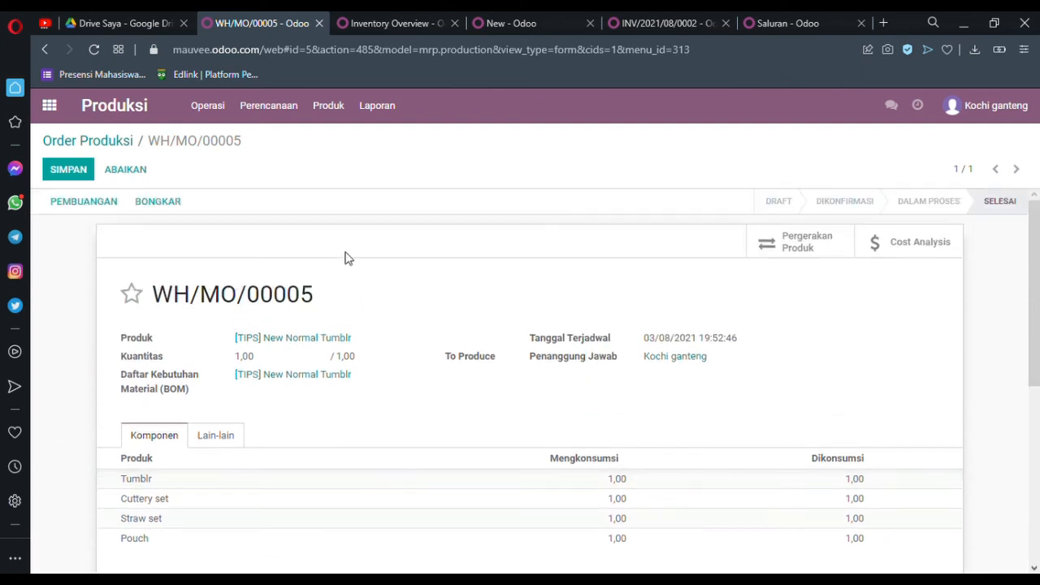
click(83, 180)
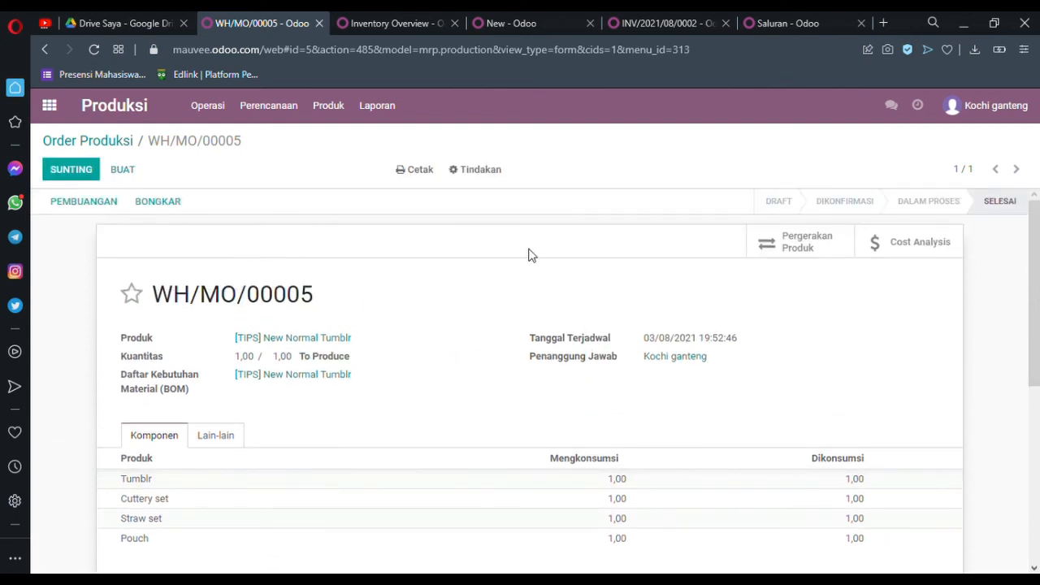
Step: Open the production order's Cost Analysis, examine the component and unit costs in the PDF report, and close the PDF
click(921, 244)
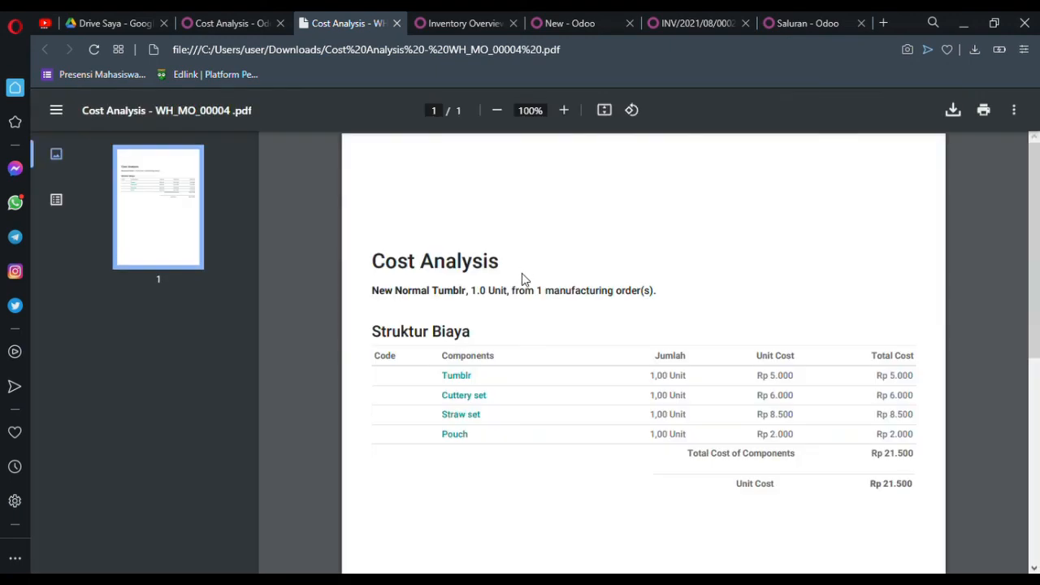
scroll(521, 276, down, 1)
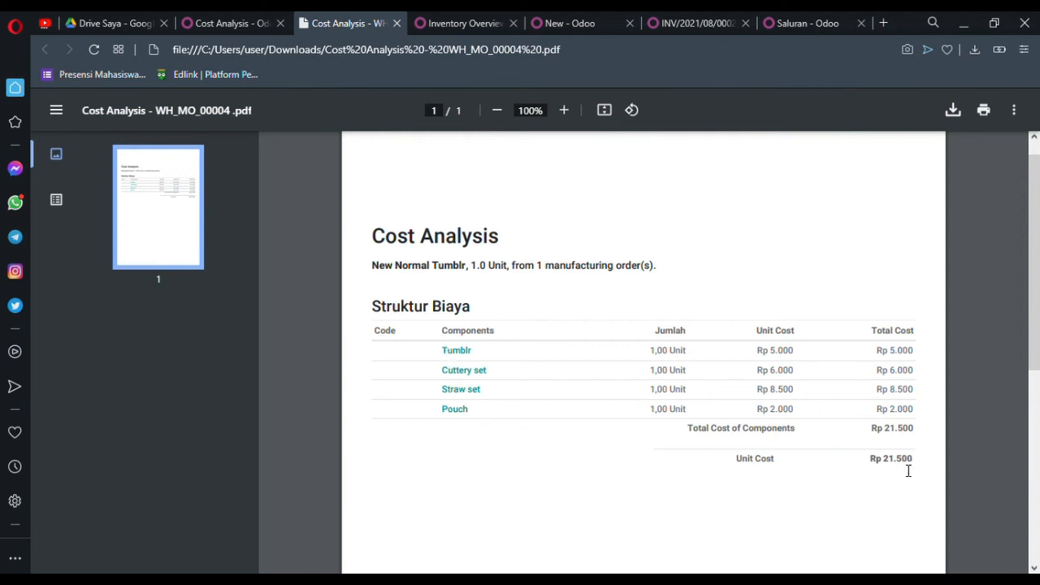
click(395, 24)
Step: Bring up the Inventory Overview in Stok Persediaan and look through the available operations, reports and product options
click(346, 16)
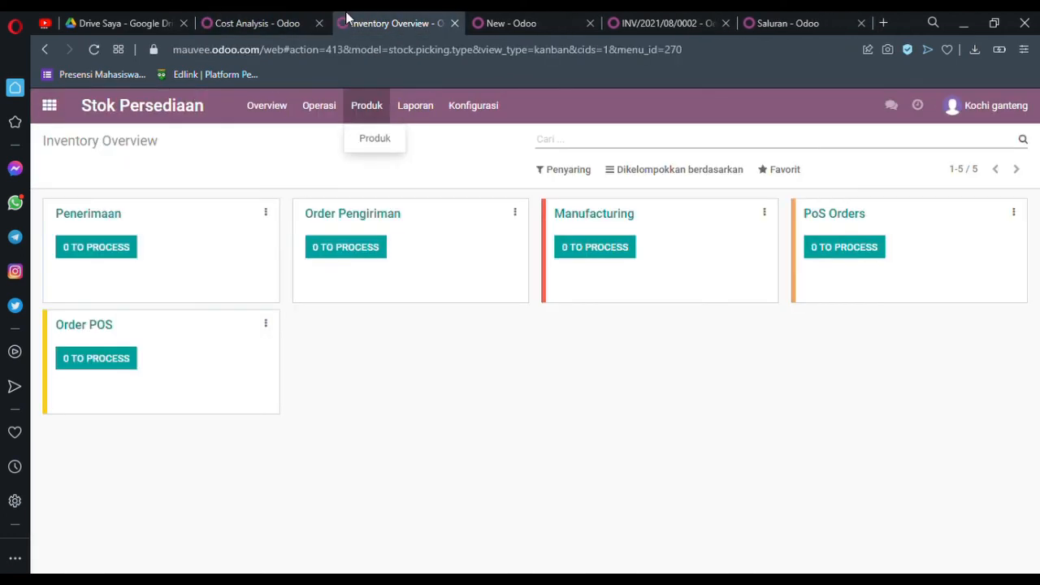
click(319, 106)
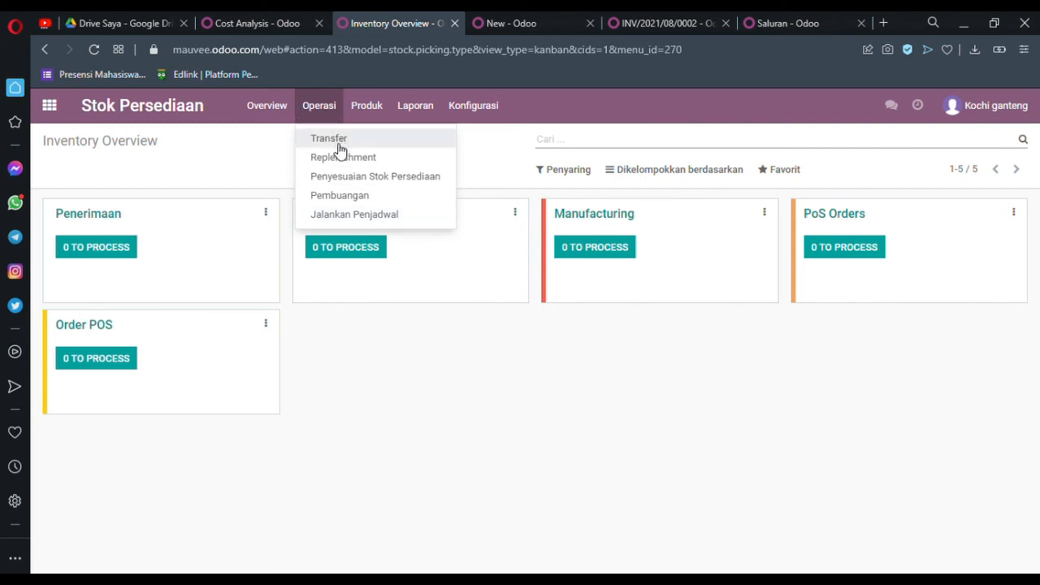
mouse_move(399, 97)
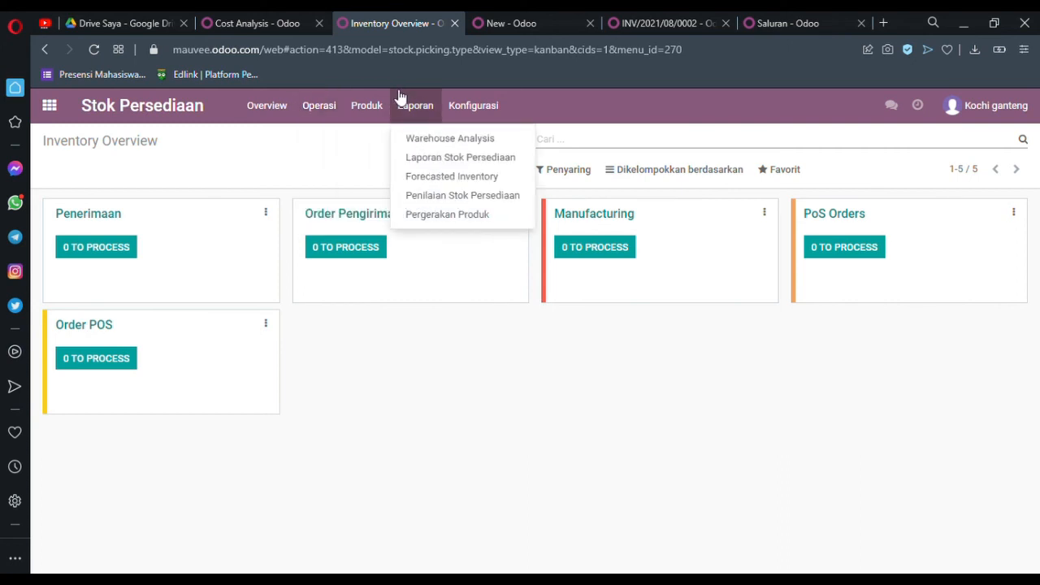
mouse_move(366, 101)
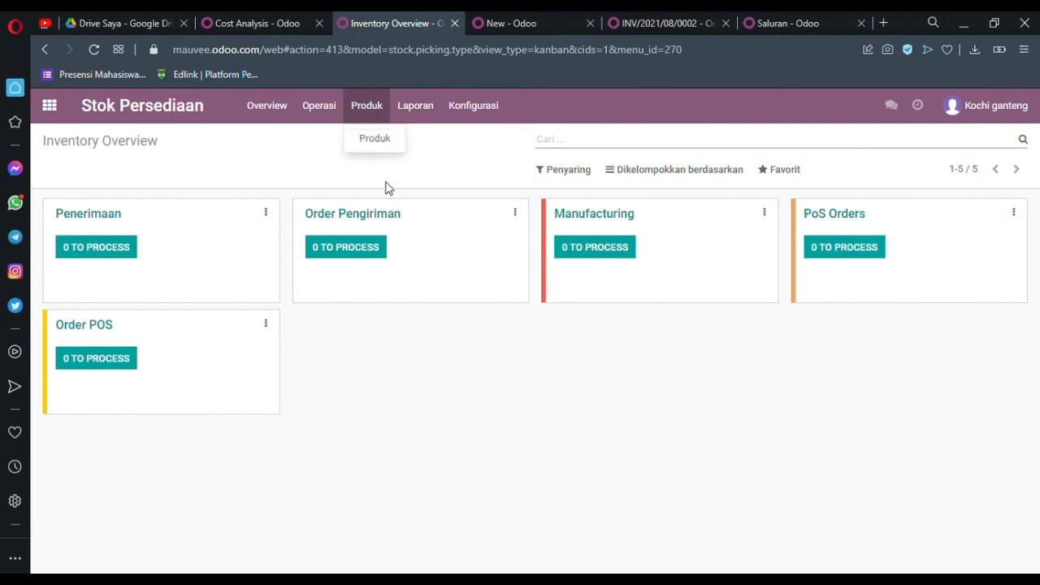
click(437, 220)
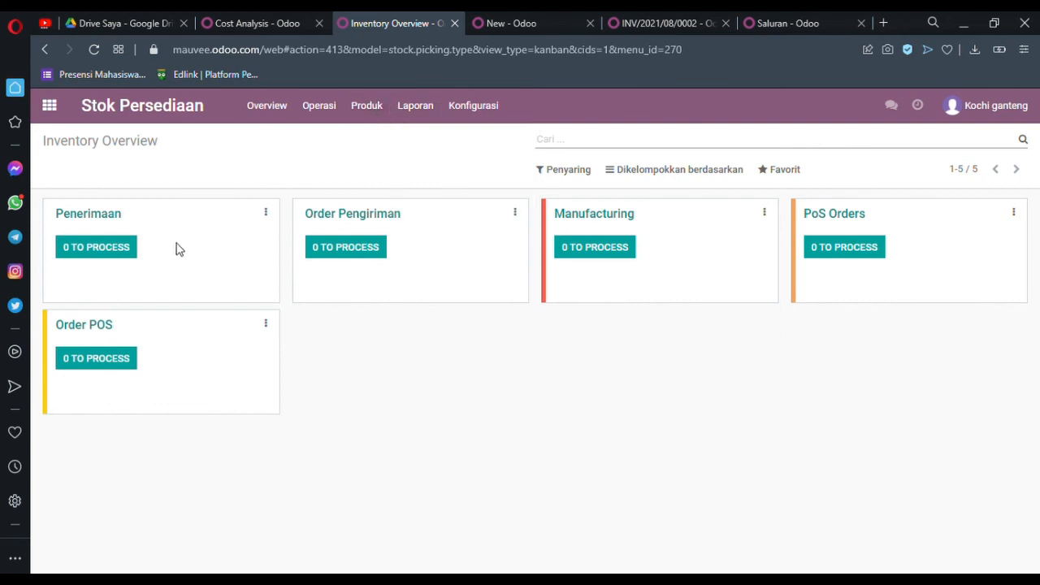
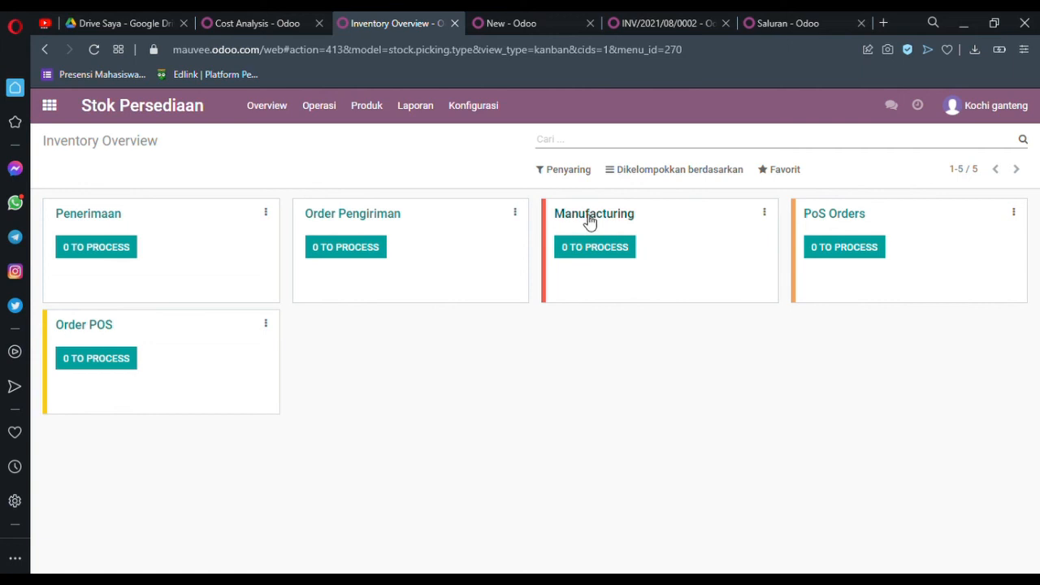
Step: Bring up the new sales quotation in Penjualan and look over its customer details and New Normal Tumblr order line
click(262, 18)
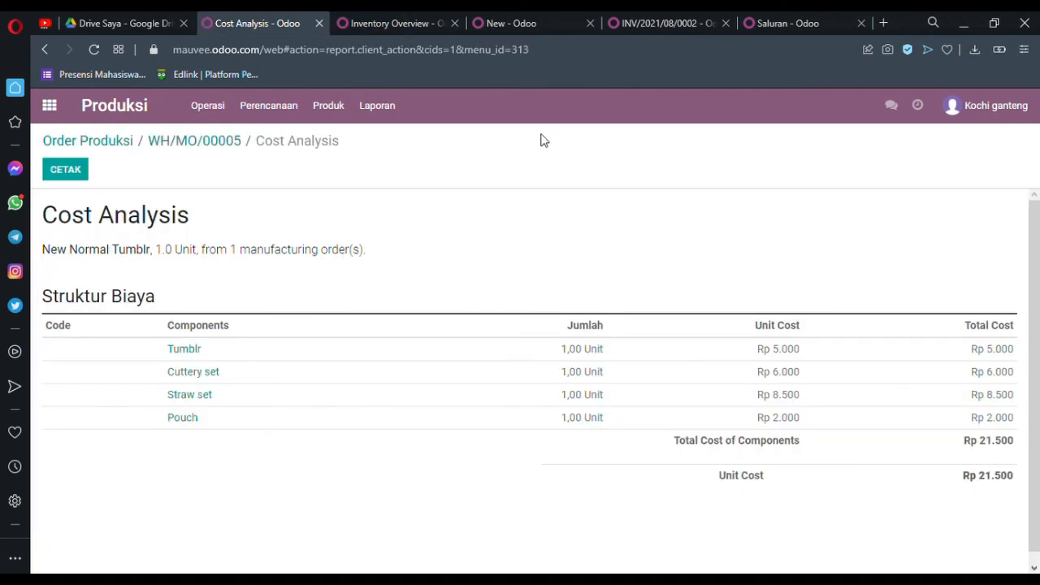
click(414, 21)
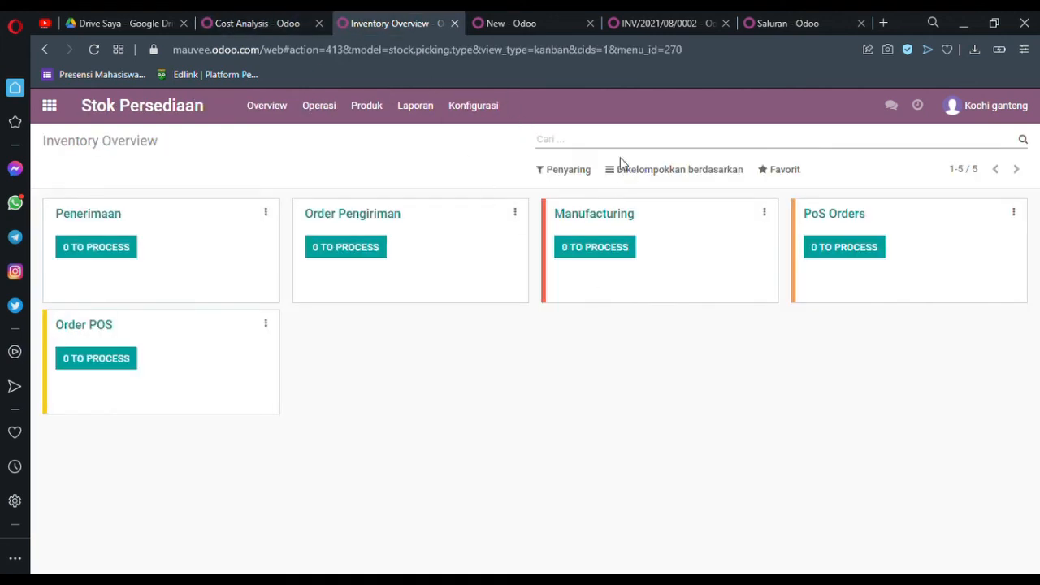
click(526, 19)
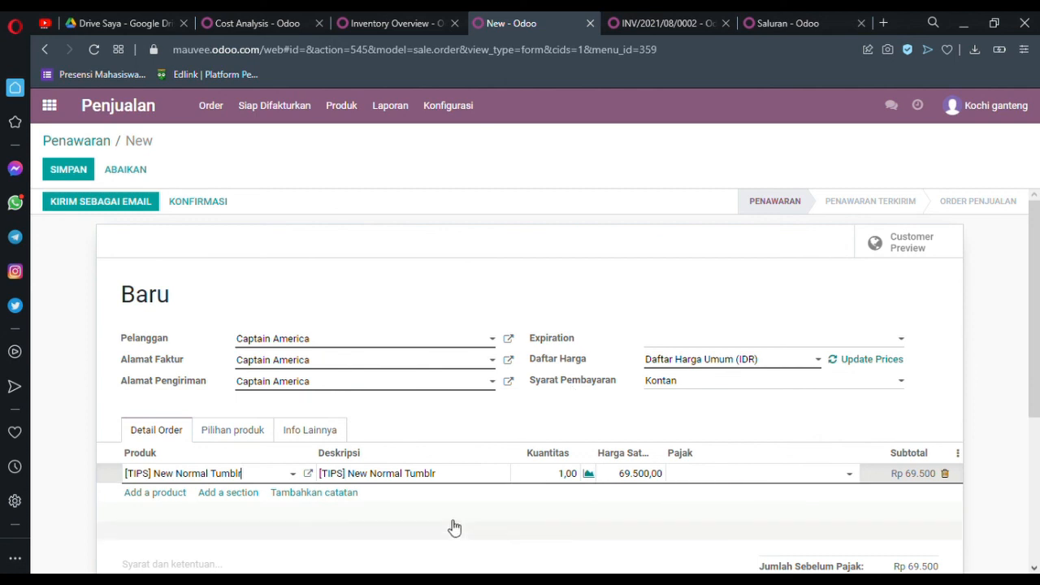
scroll(453, 526, down, 1)
scroll(348, 439, up, 2)
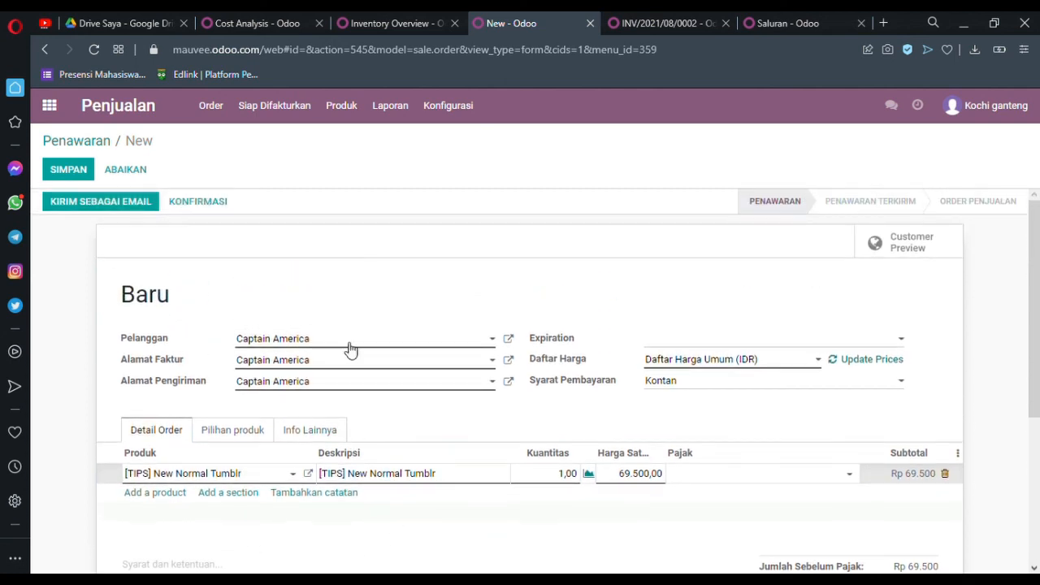
Step: Set the quotation's expiration date to 04/08/2021 and review the customer choices, order total and price list
click(431, 346)
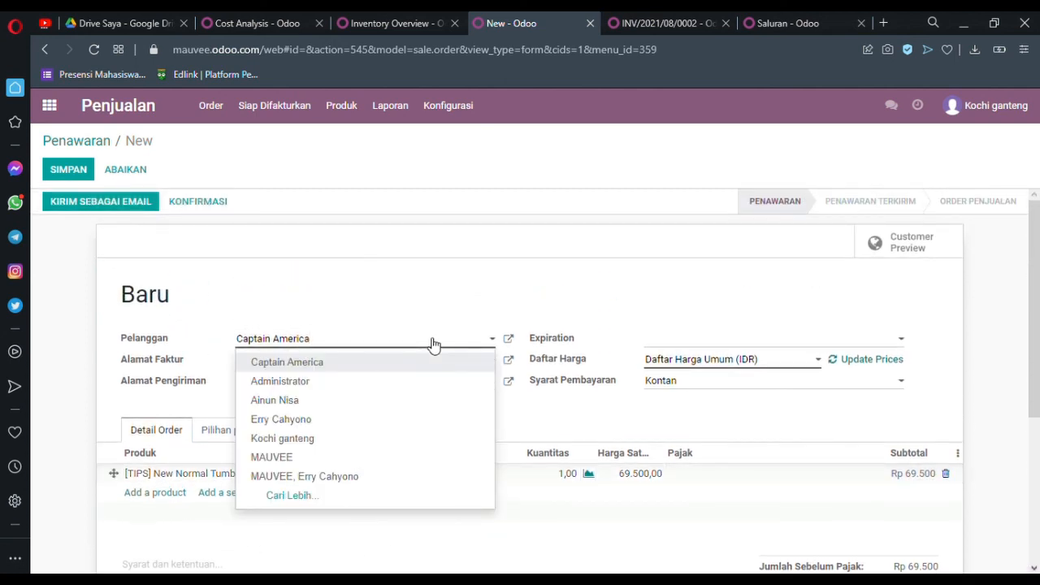
click(434, 345)
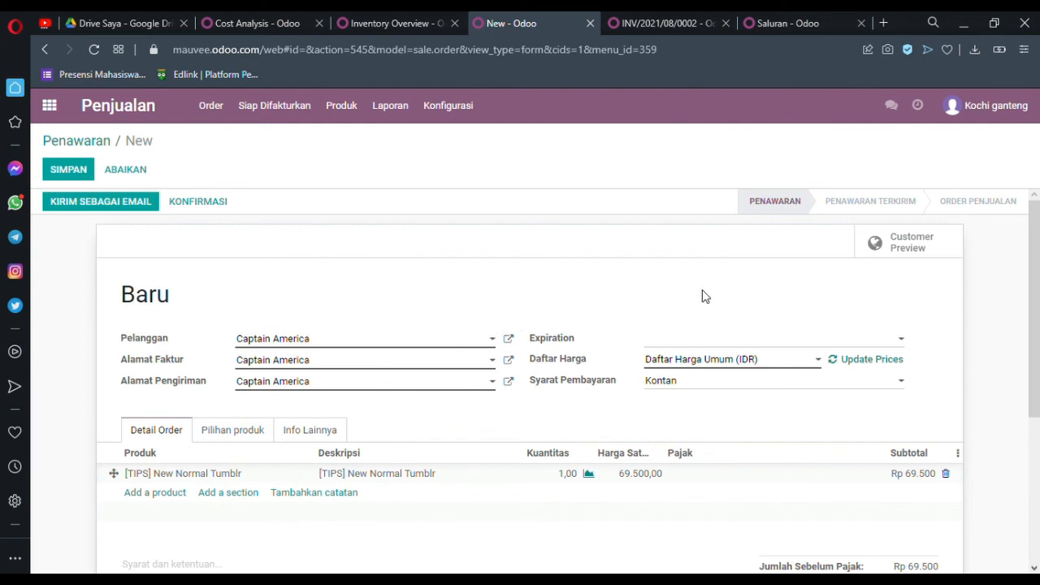
click(812, 338)
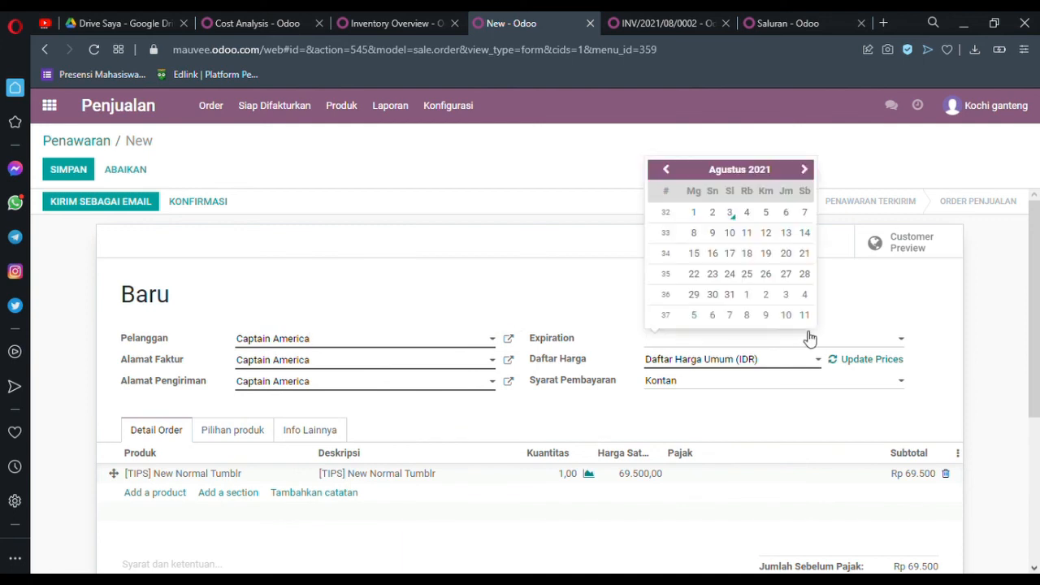
click(747, 213)
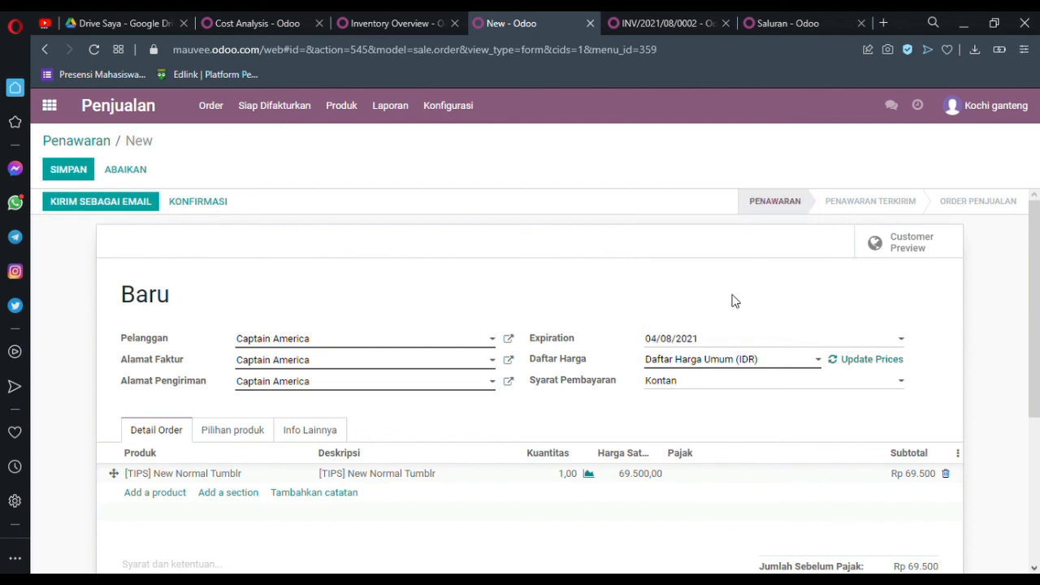
scroll(733, 301, down, 1)
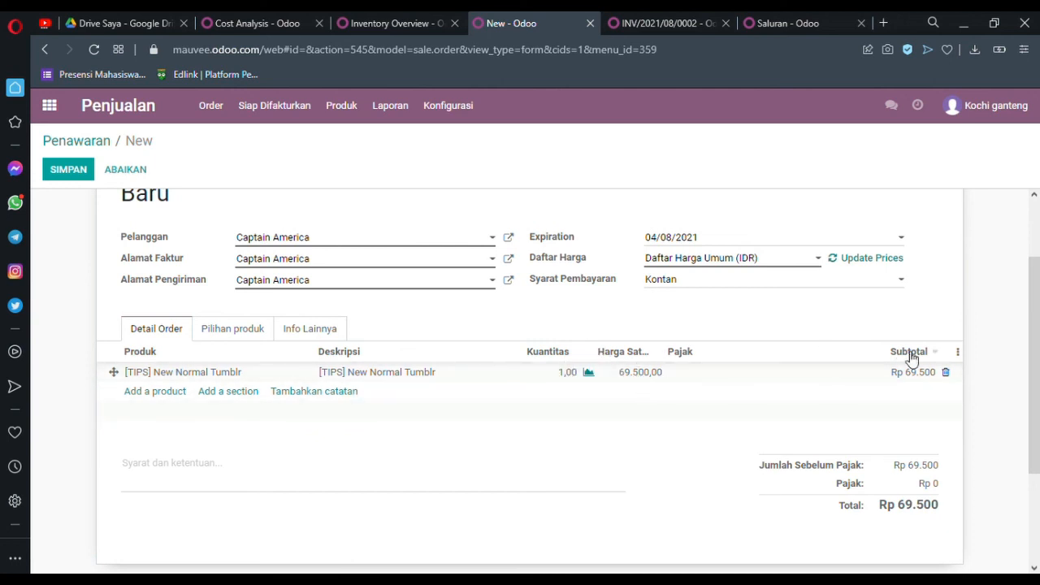
scroll(635, 476, up, 1)
scroll(636, 476, up, 2)
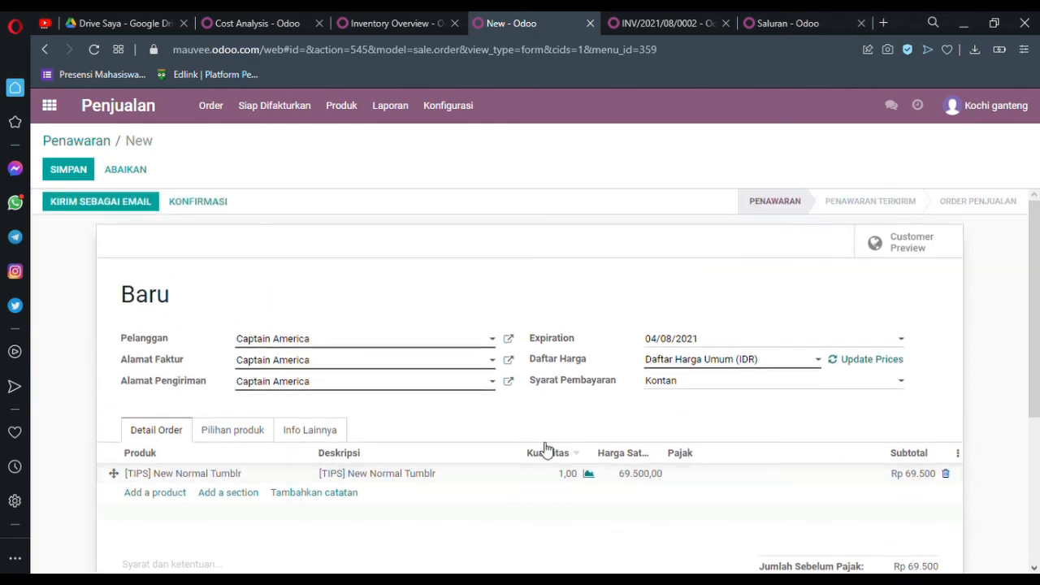
click(703, 363)
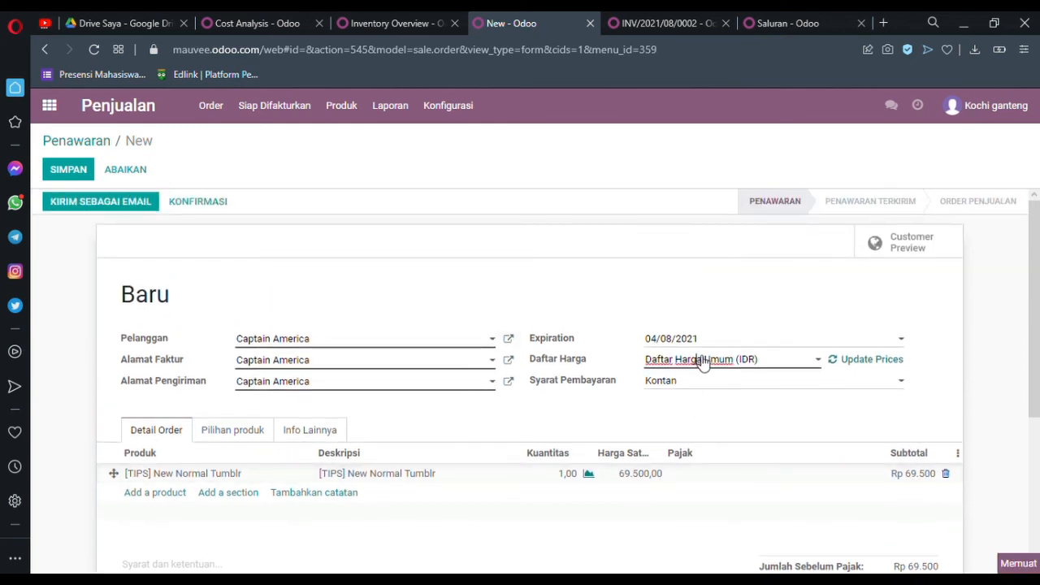
click(788, 360)
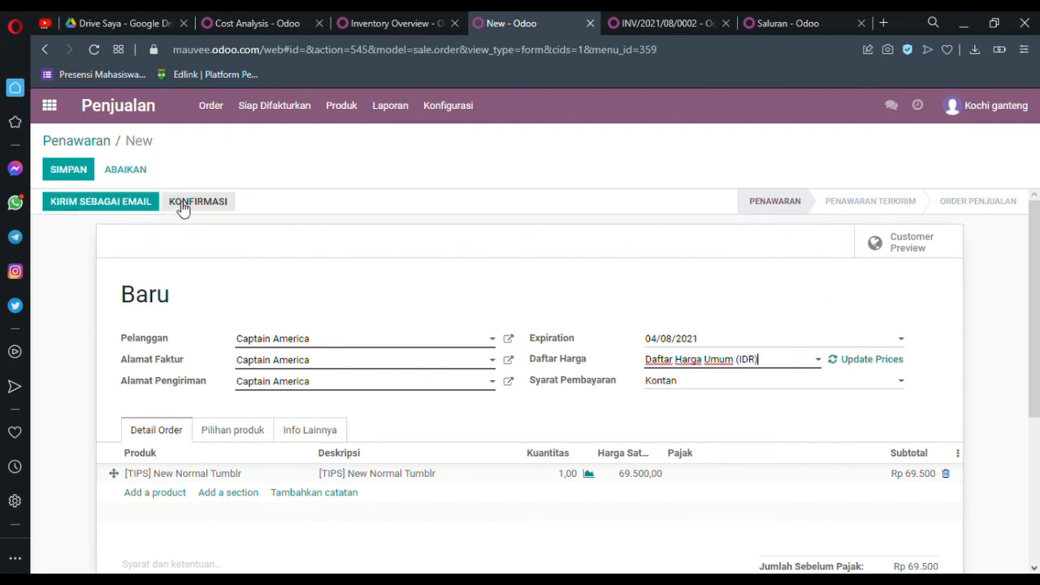
Step: Prepare the quotation email, review its subject, message and PDF attachment, and send it to the customer
click(147, 207)
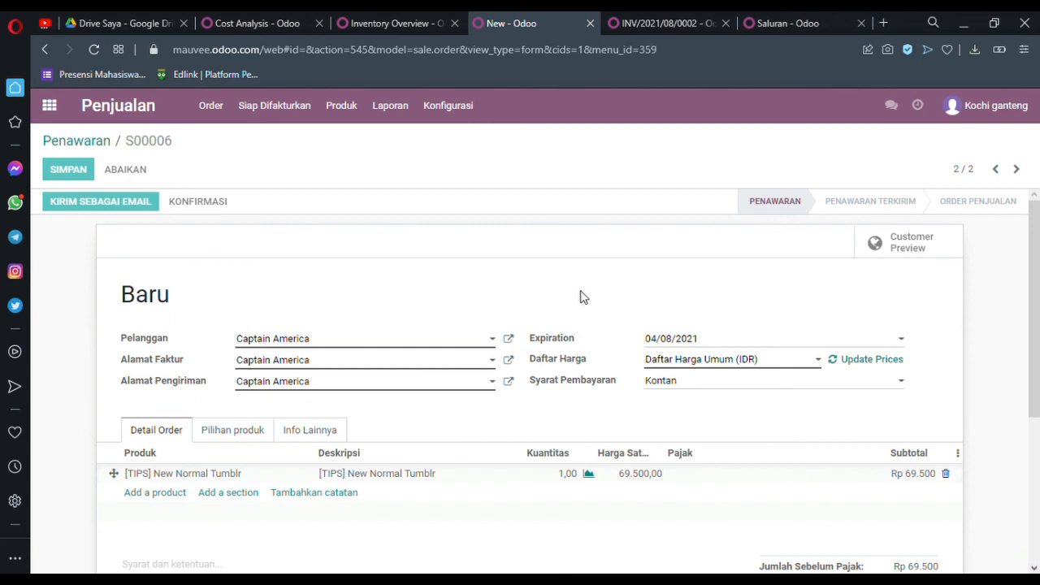
scroll(588, 297, down, 1)
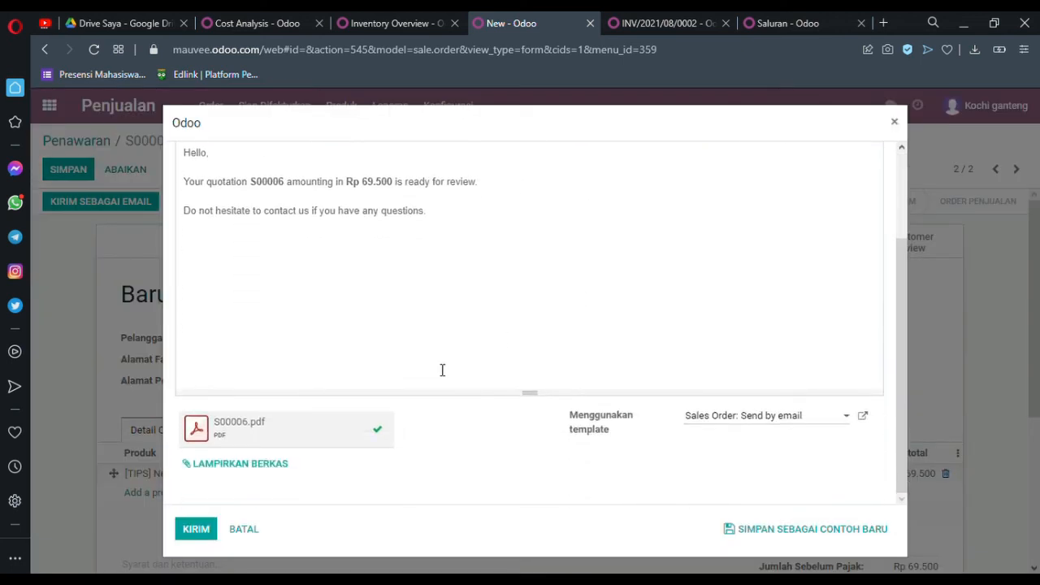
scroll(442, 369, up, 3)
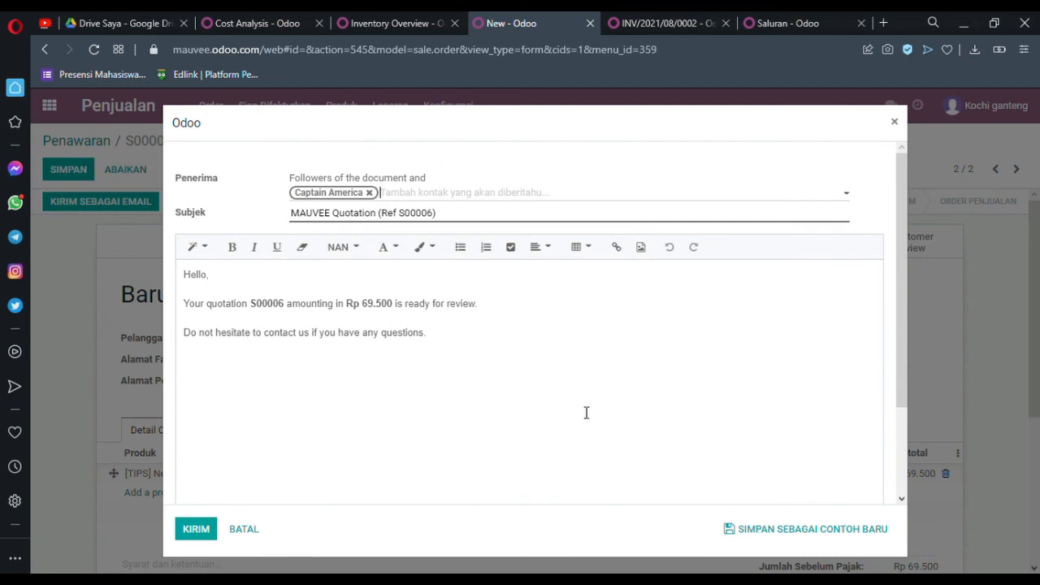
scroll(586, 413, down, 3)
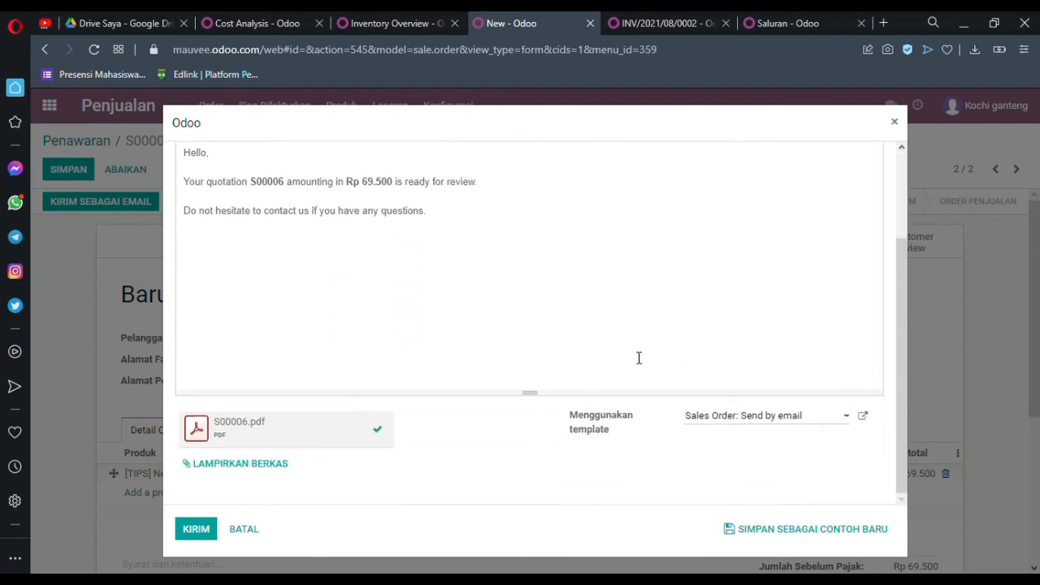
scroll(638, 358, up, 3)
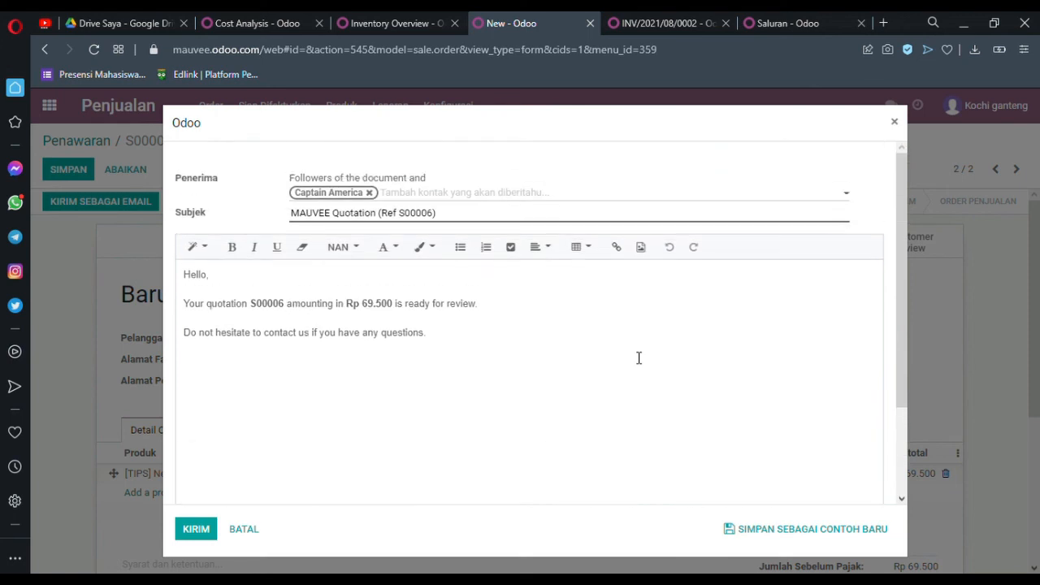
triple_click(439, 222)
click(551, 462)
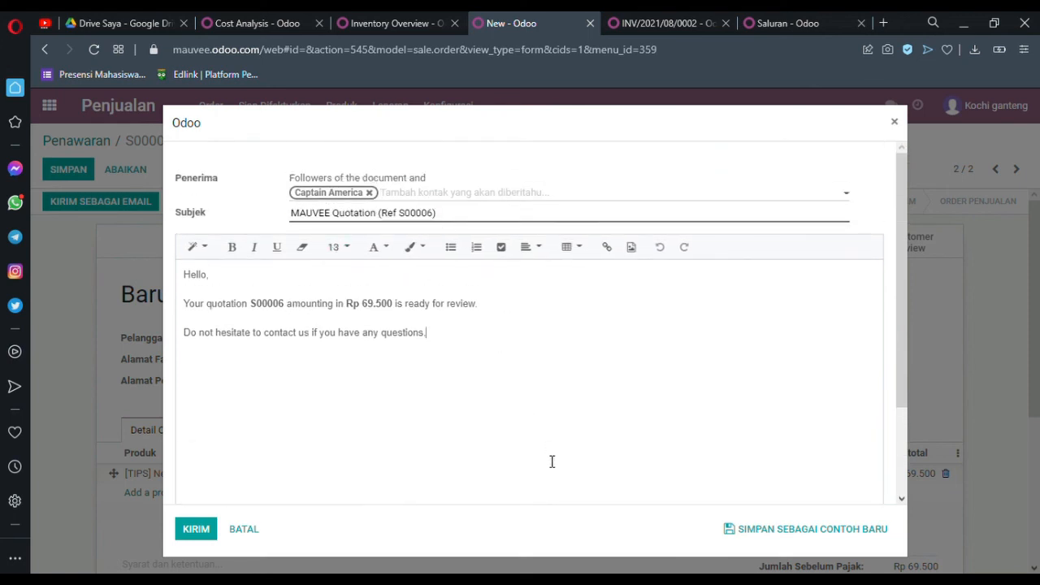
scroll(552, 462, down, 3)
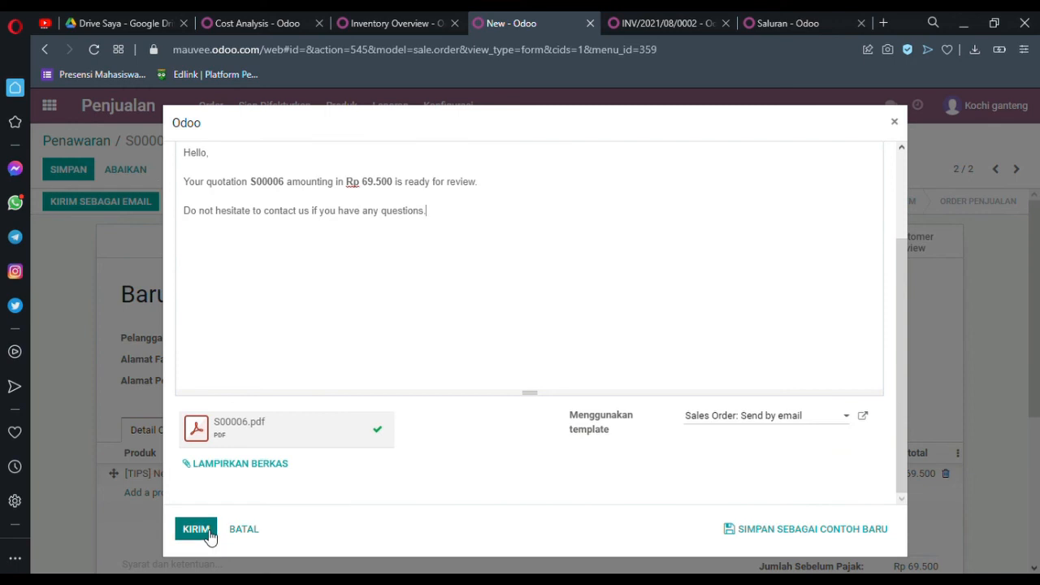
click(208, 533)
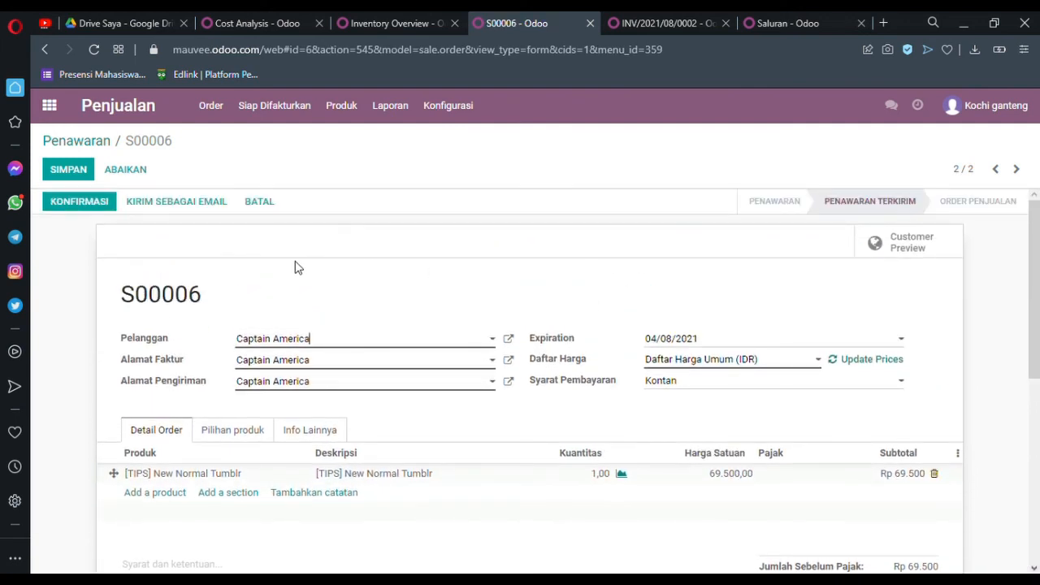
Step: Confirm the quotation as a sales order and create a regular invoice from it, opening the invoice for viewing
click(86, 201)
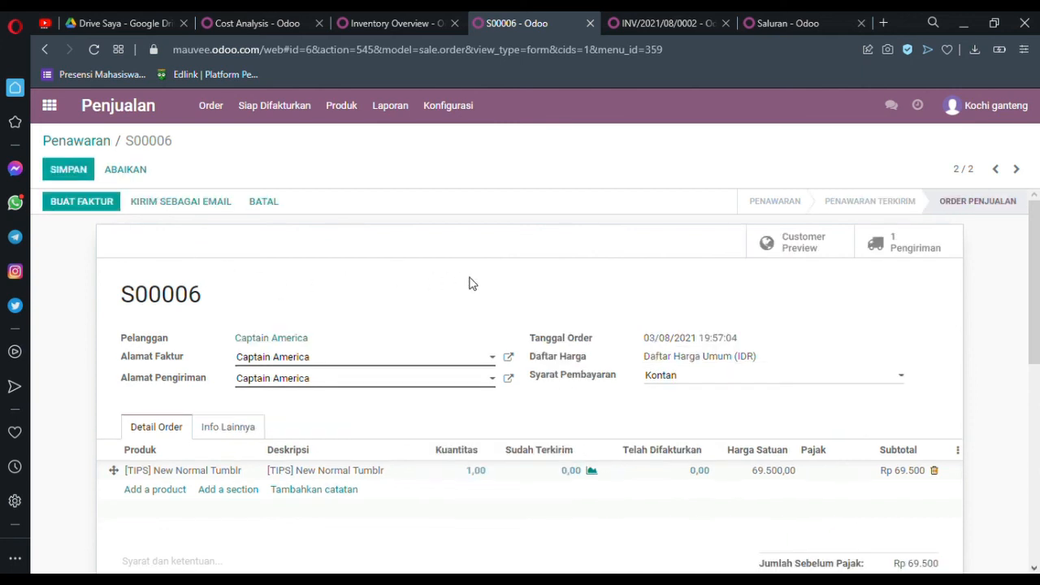
click(93, 202)
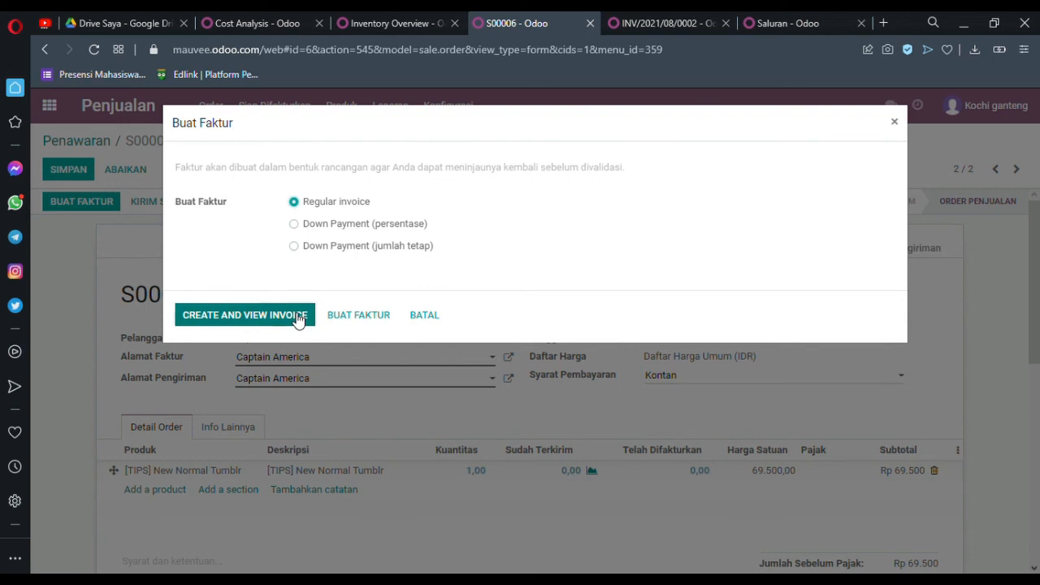
click(297, 316)
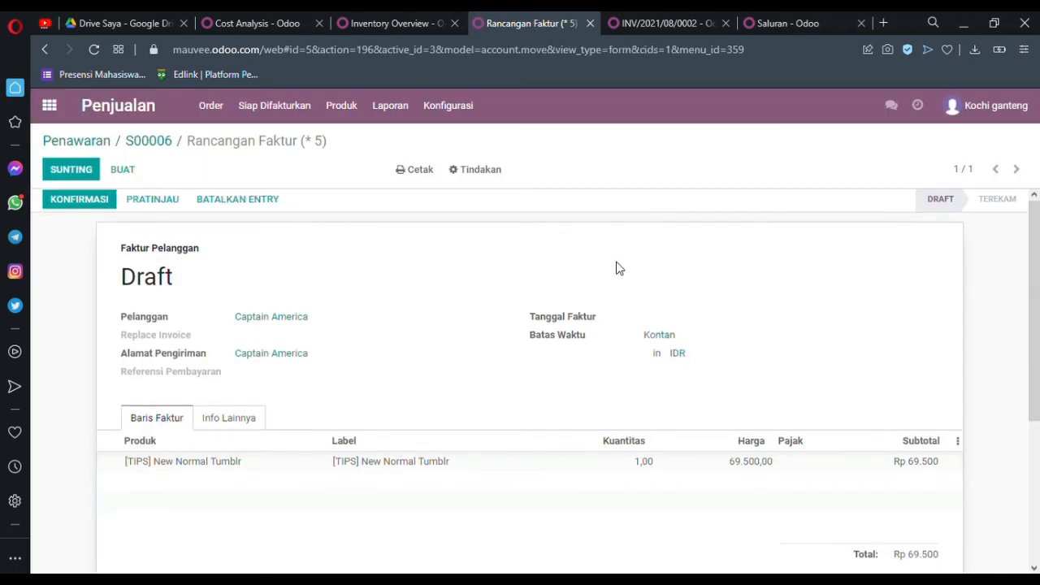
Step: Review the draft customer invoice for the New Normal Tumblr and confirm it
scroll(617, 268, down, 1)
scroll(541, 312, up, 1)
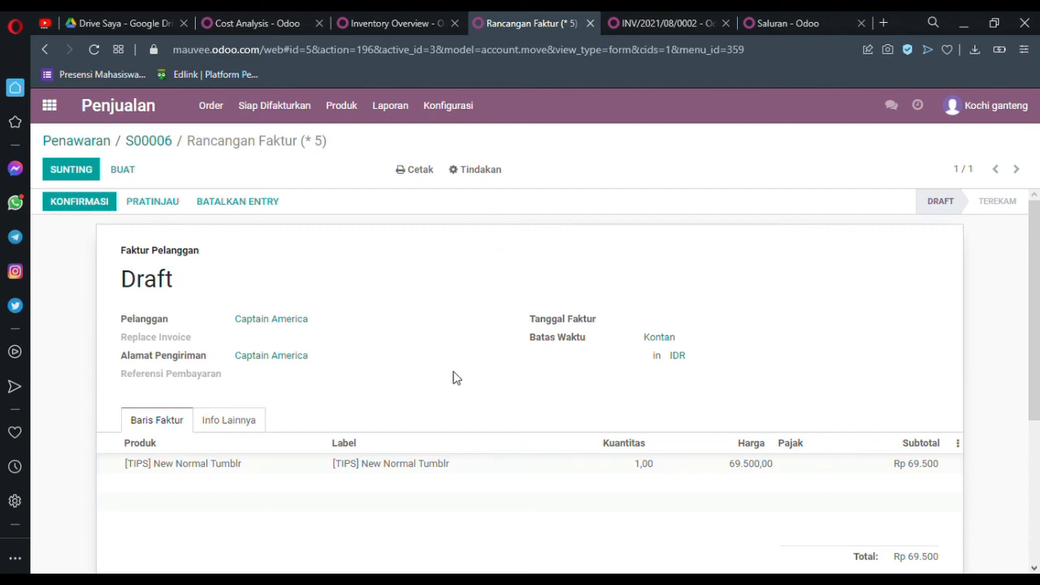
scroll(452, 376, down, 2)
scroll(661, 347, up, 1)
scroll(662, 347, up, 1)
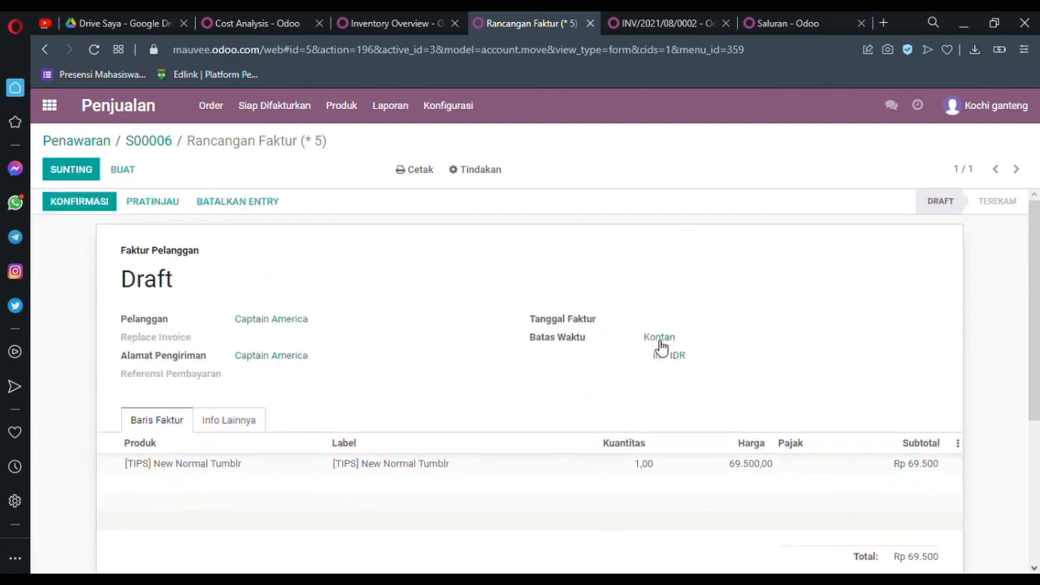
click(112, 209)
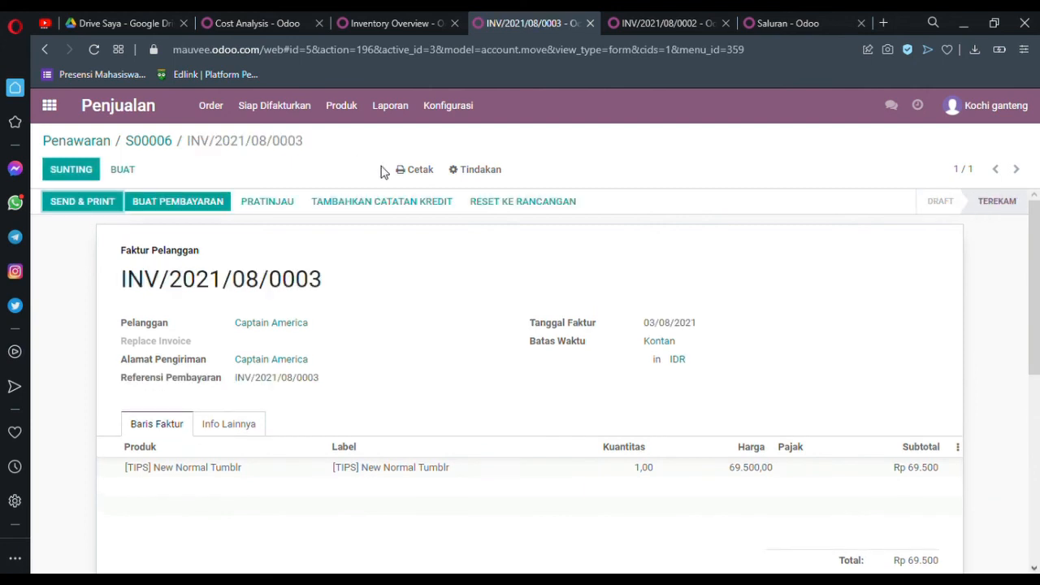
Step: Start a payment for the confirmed invoice and enter the recipient's BNI bank account number
click(193, 202)
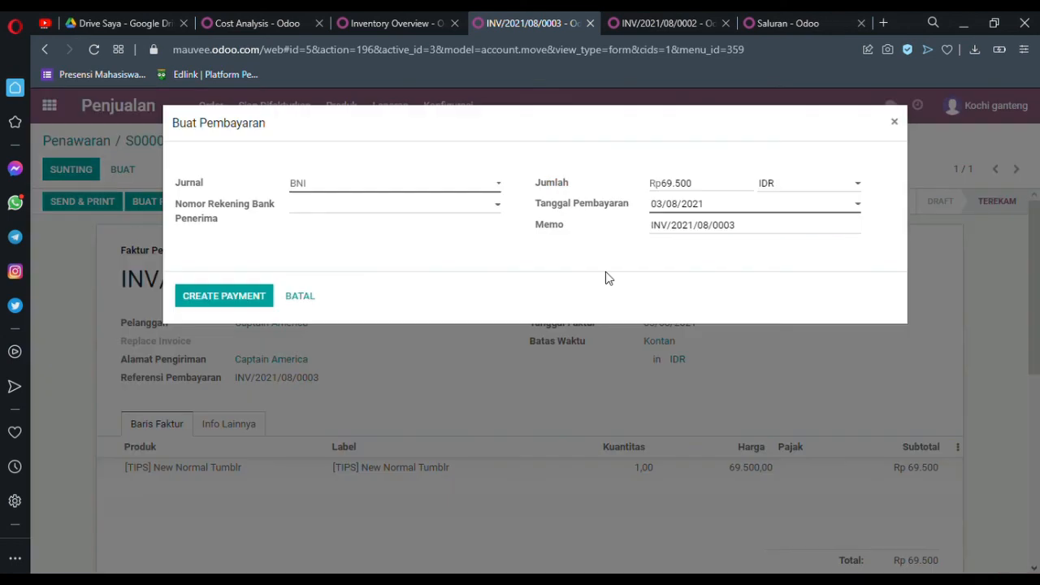
click(459, 212)
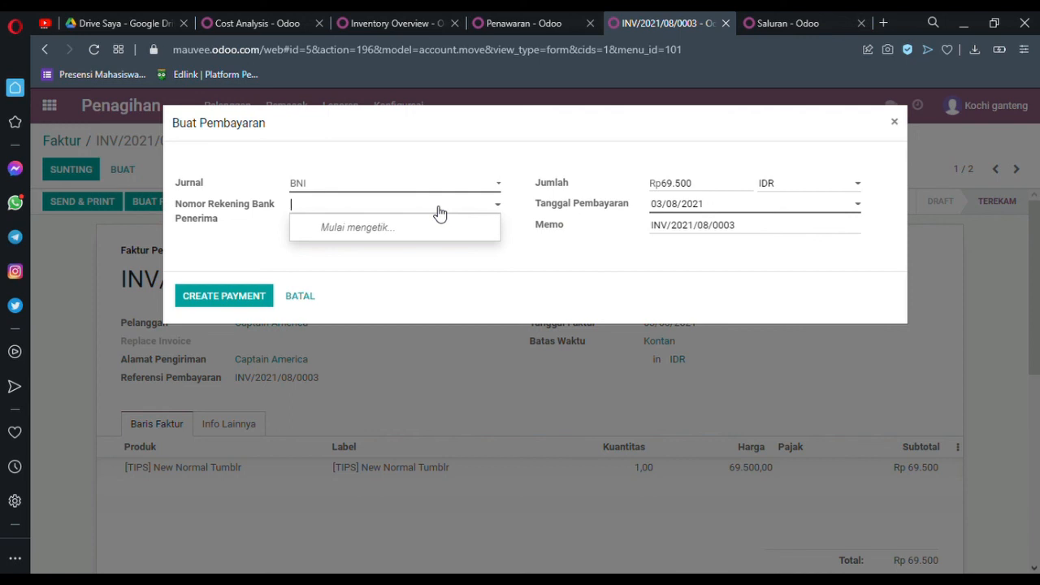
text(BNI -)
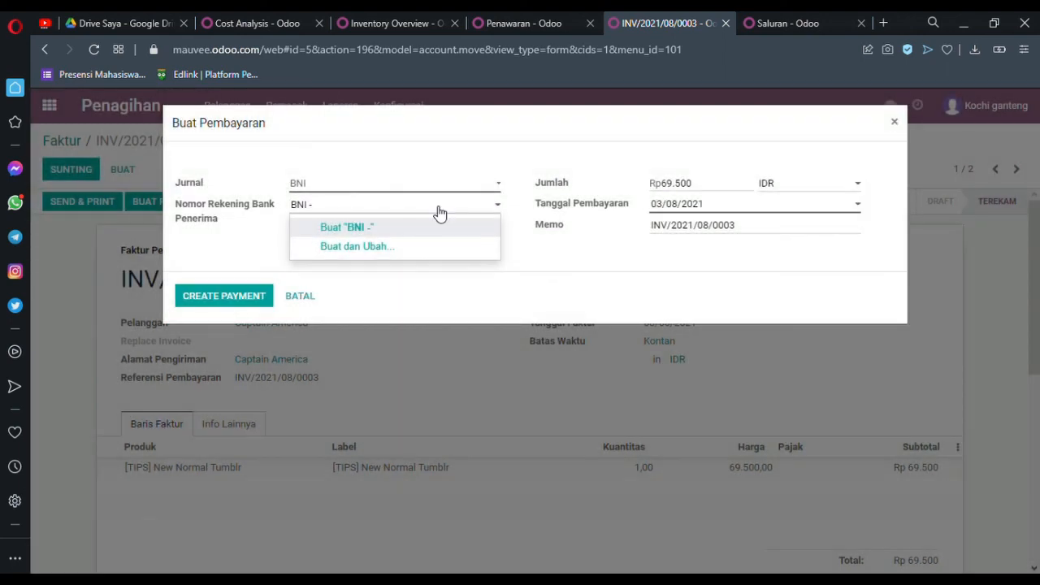
text(7)
key(BackSpace)
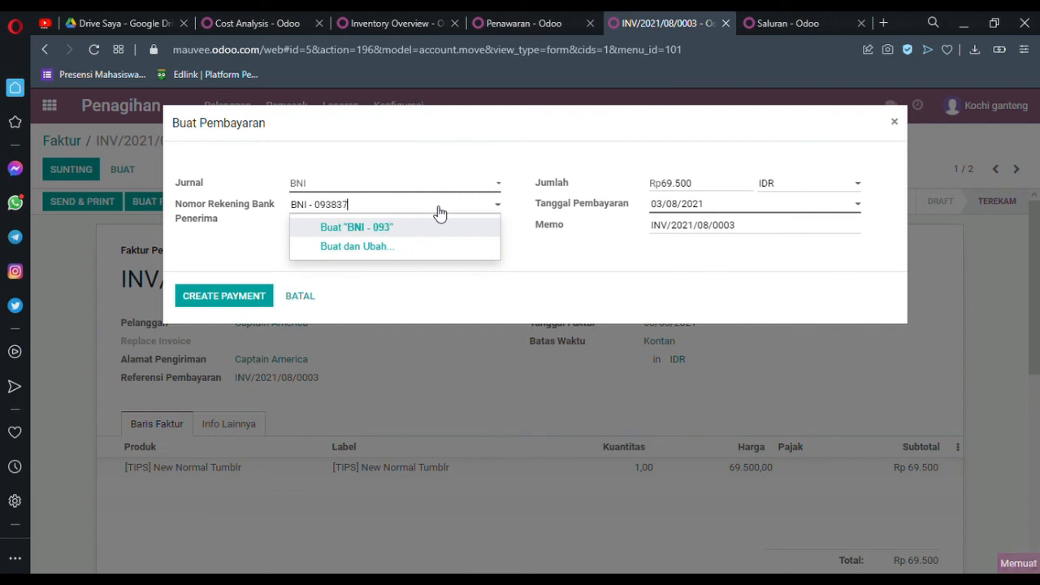
click(396, 230)
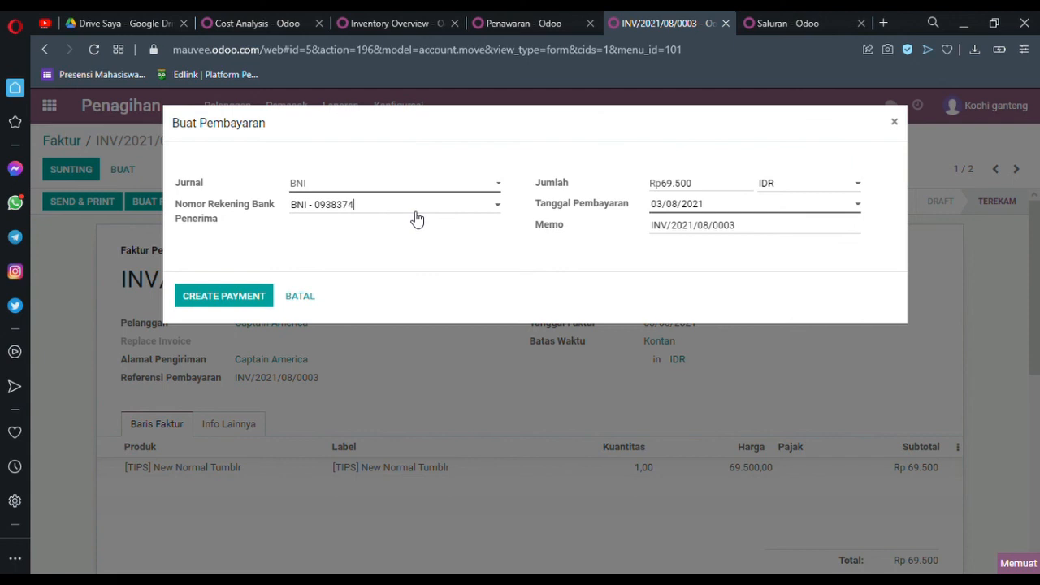
Step: Open a new recipient bank account record for the payment, set its bank to BNI - 009 and choose the account holder
click(255, 301)
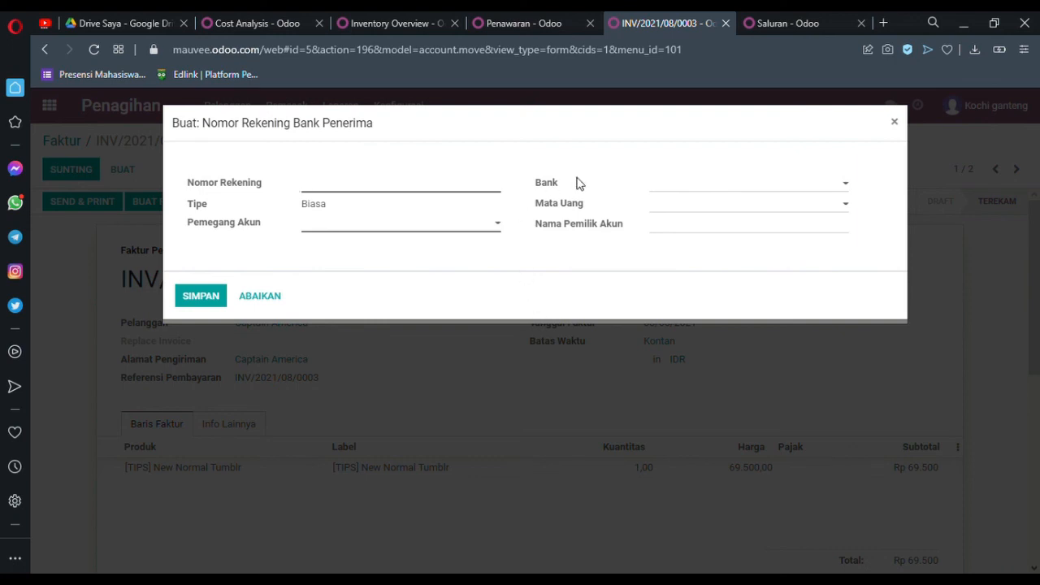
click(664, 192)
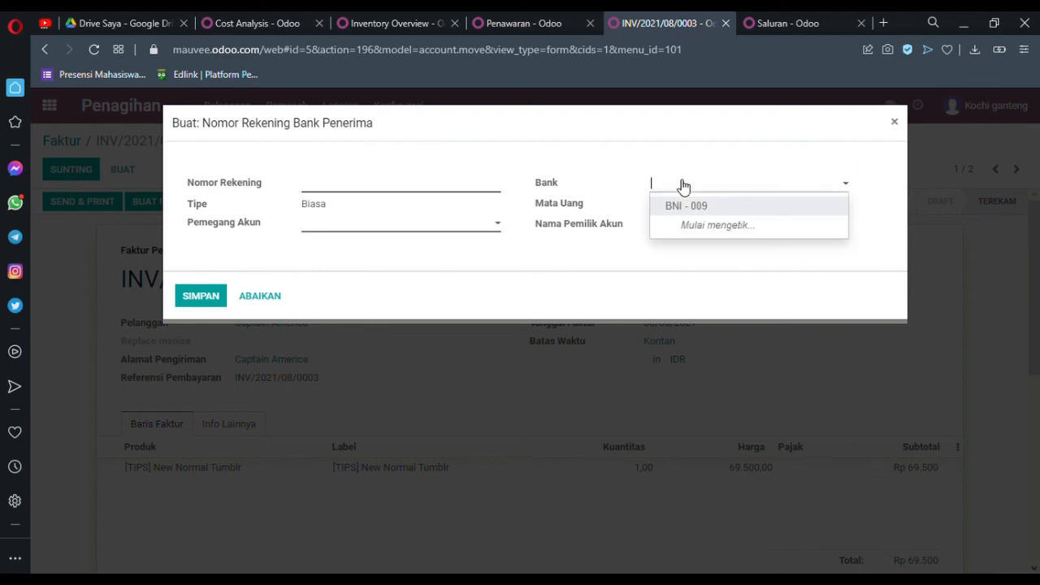
click(683, 207)
click(446, 224)
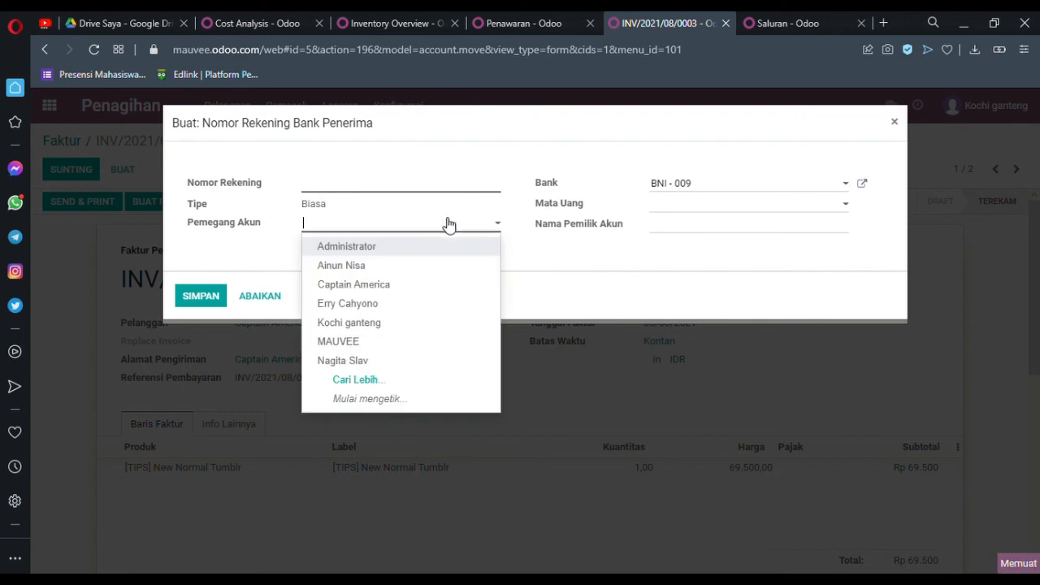
click(343, 268)
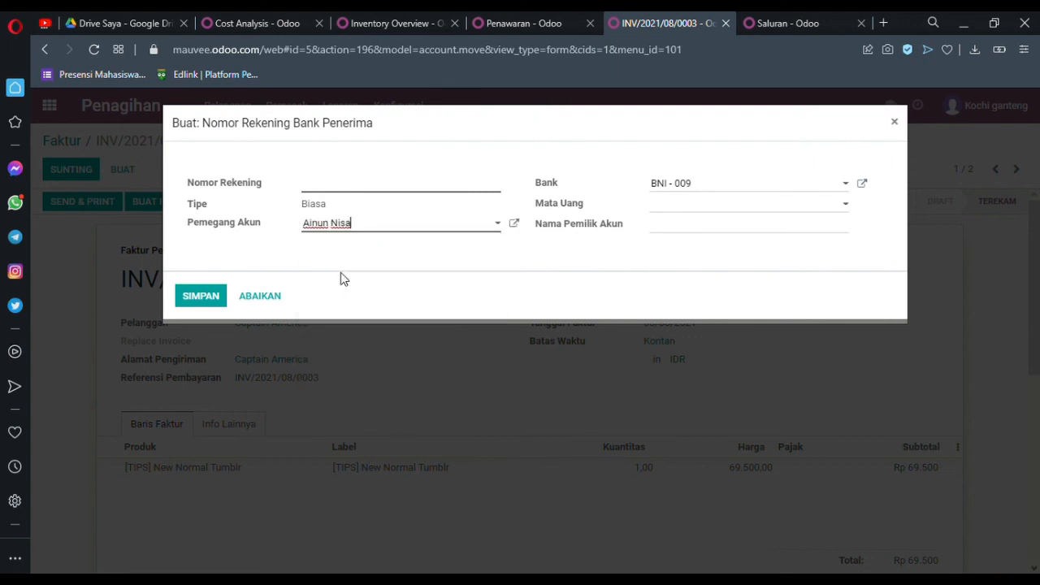
Step: Enter the account number, IDR currency and account owner's name, and save the recipient bank account
click(365, 193)
click(683, 210)
click(683, 210)
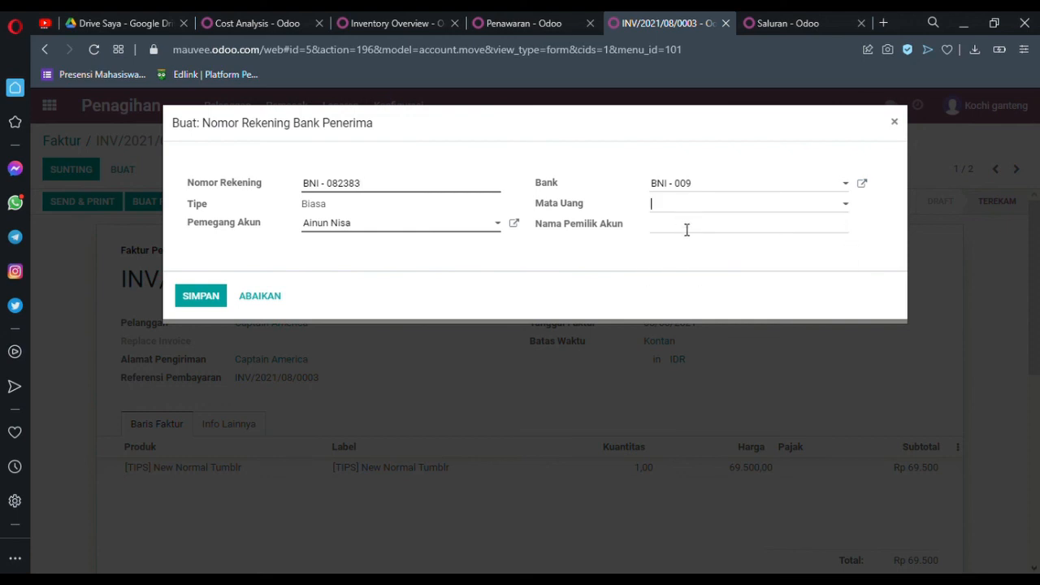
click(686, 206)
click(674, 248)
click(678, 233)
click(228, 295)
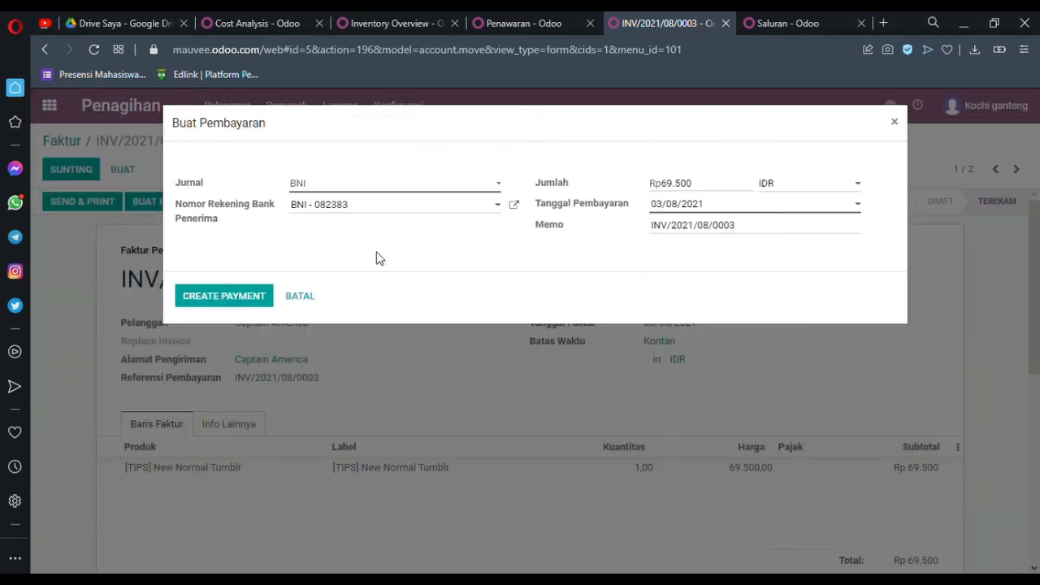
Step: Create the payment for the invoice, review the invoice and return to the invoice list
click(254, 297)
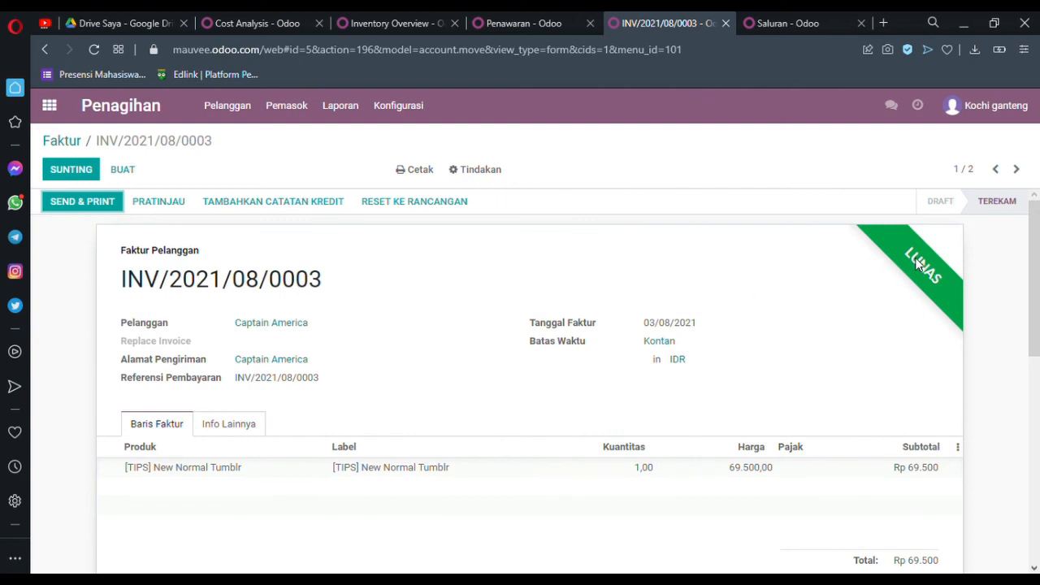
scroll(707, 312, down, 2)
scroll(707, 313, up, 2)
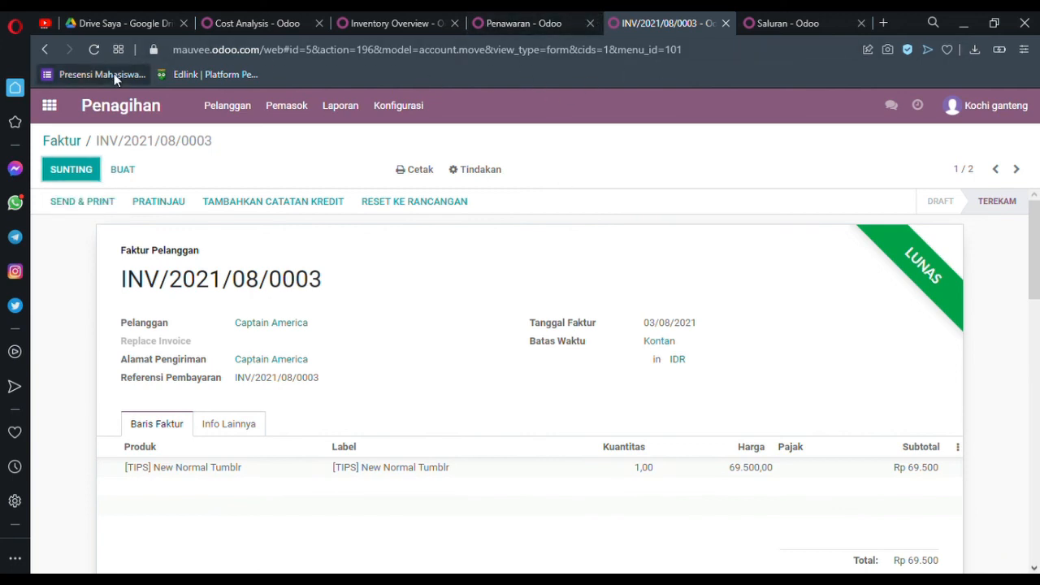
click(117, 108)
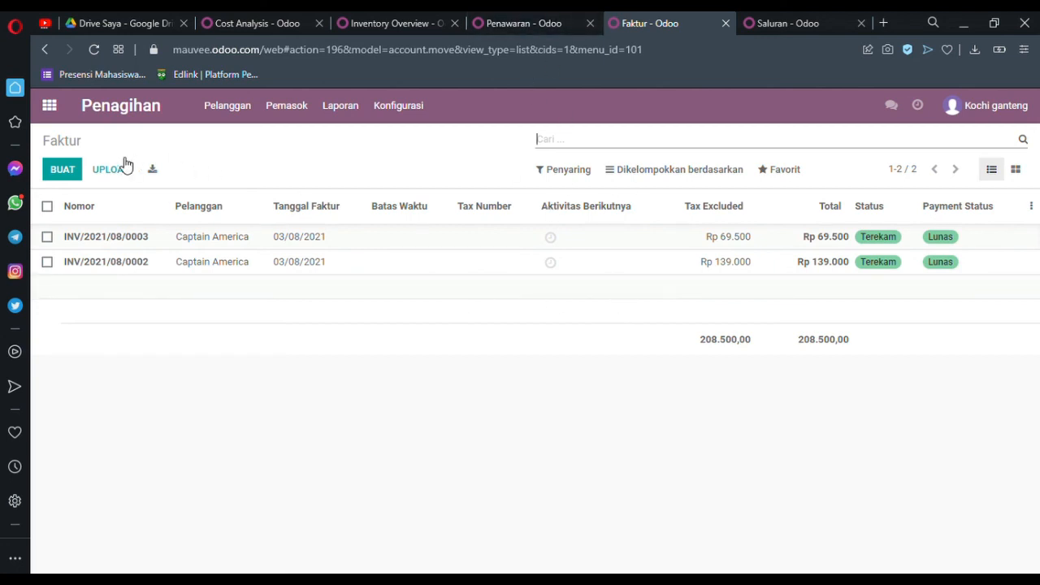
Step: Open the Rp 50.000 opportunity in the Baru stage of the CRM pipeline for editing and review its details
click(790, 23)
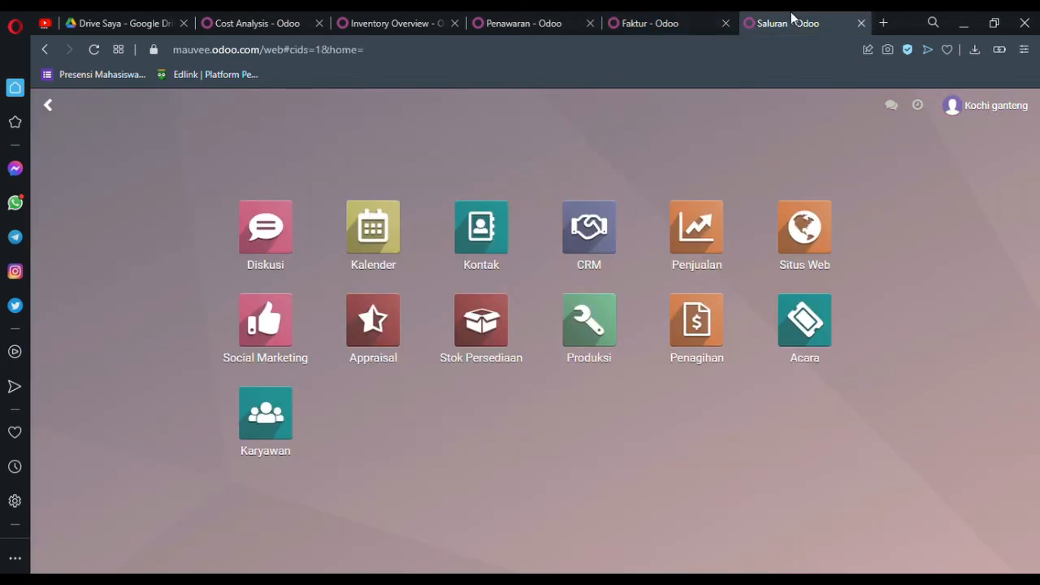
click(593, 233)
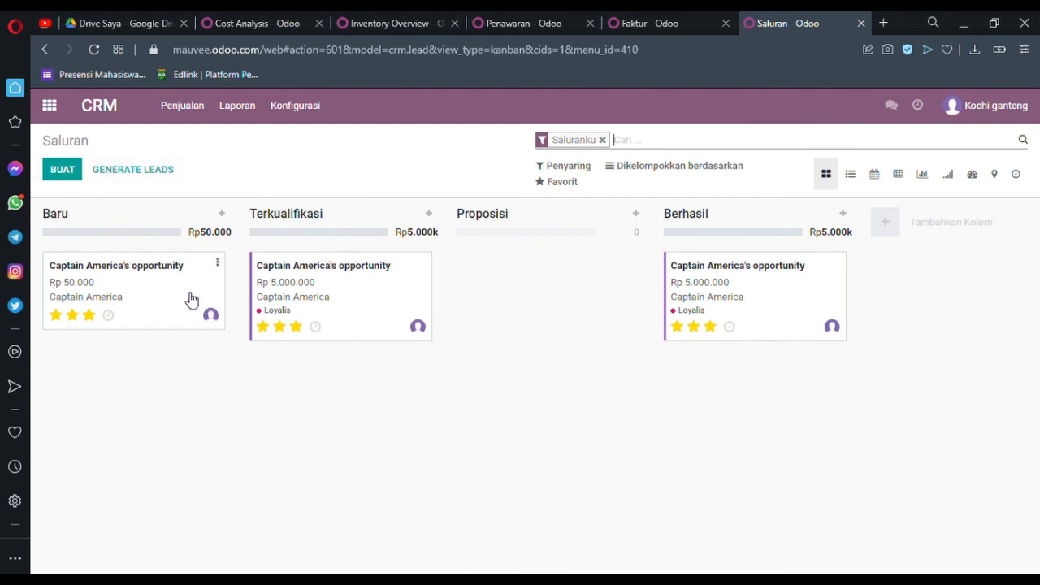
click(218, 263)
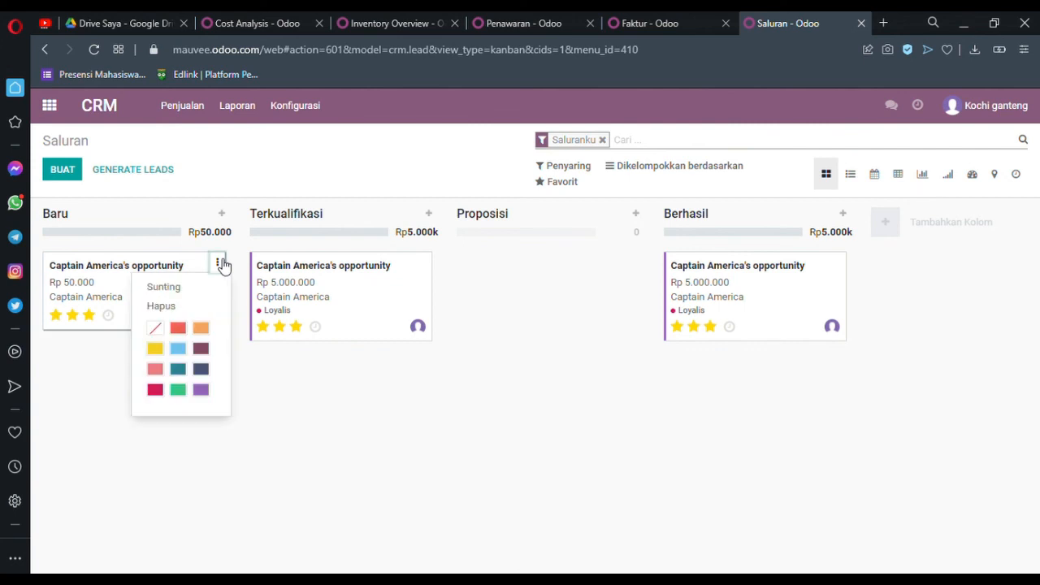
click(195, 286)
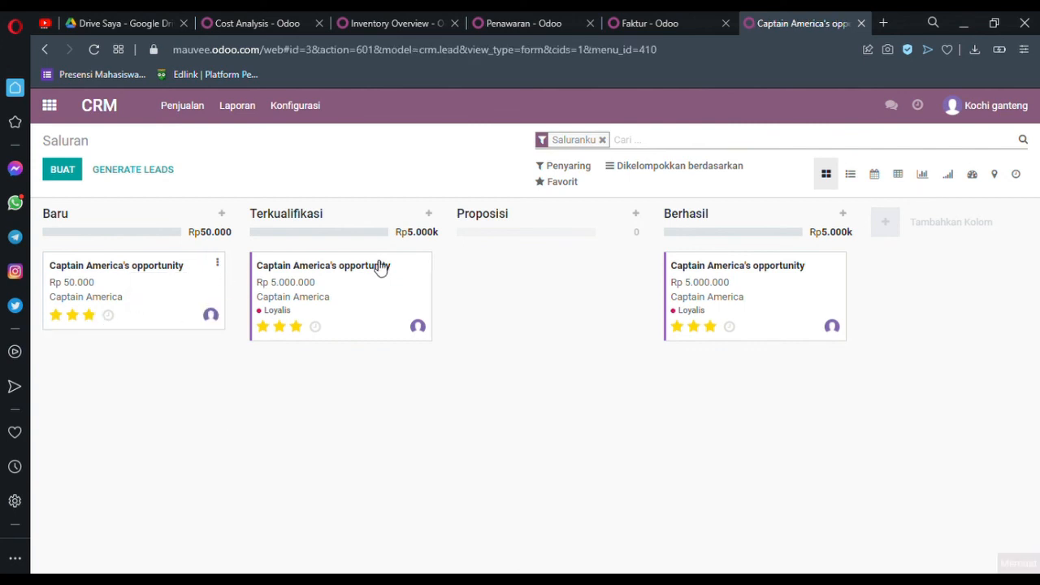
scroll(400, 329, down, 1)
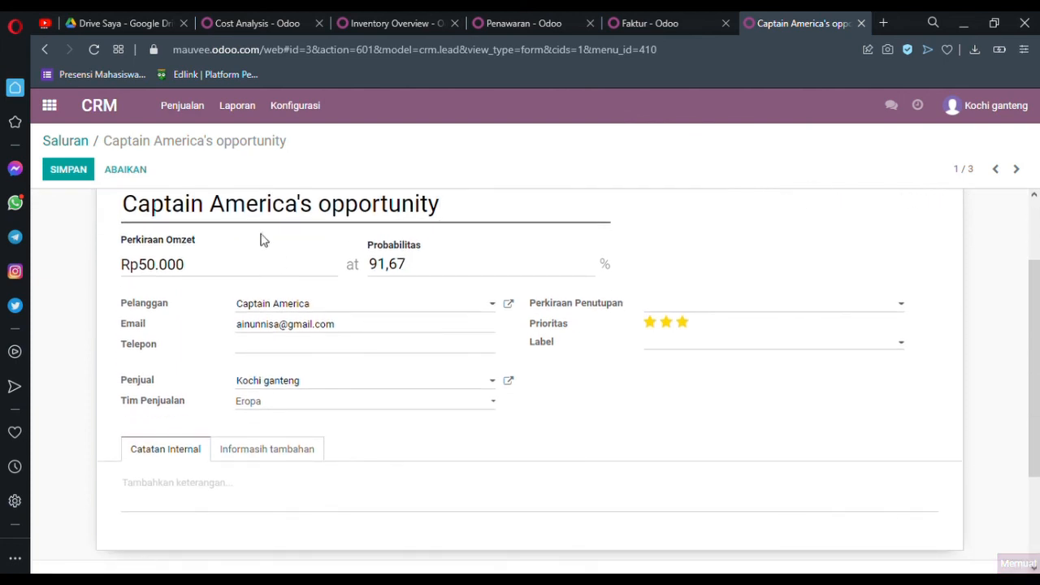
scroll(391, 210, up, 1)
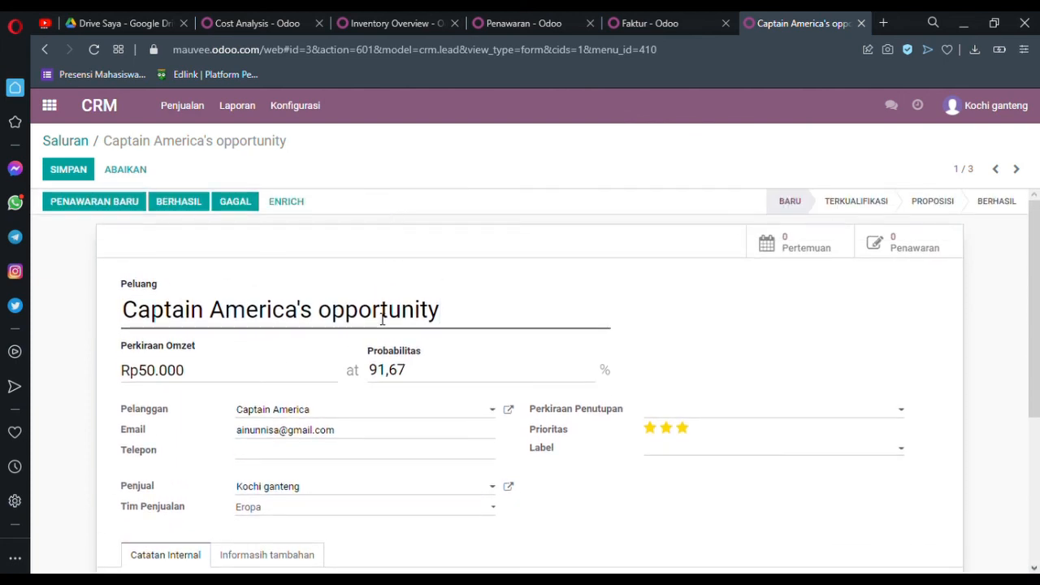
scroll(457, 333, down, 2)
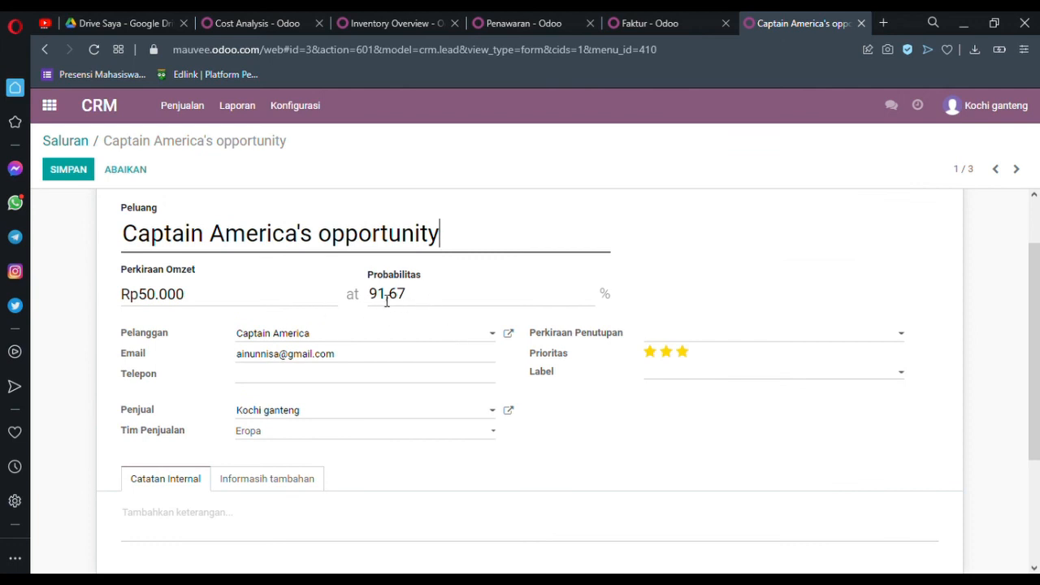
scroll(386, 301, down, 2)
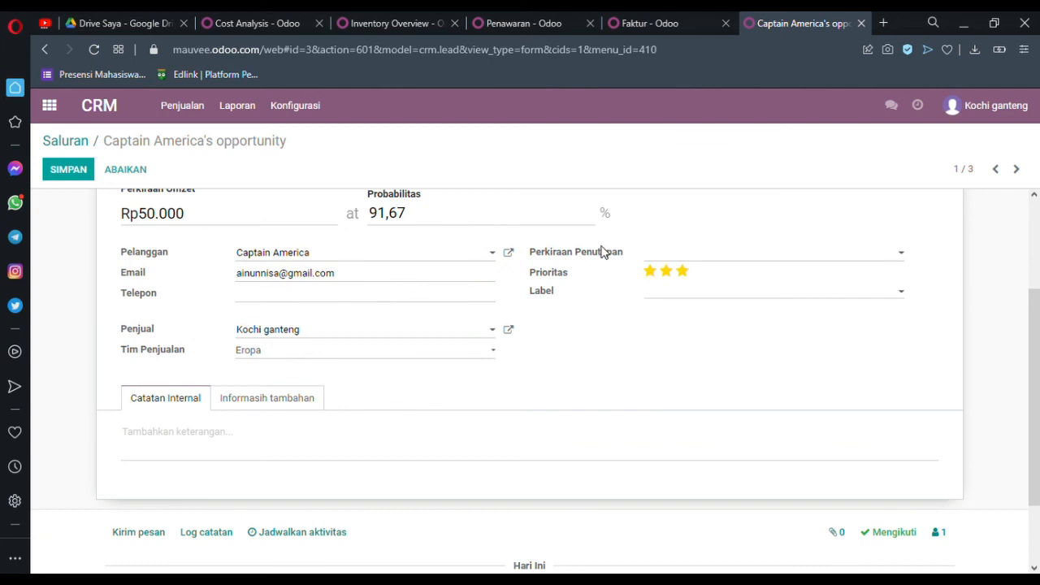
Step: Set the opportunity's expected closing date to 03/08/2021, add the Loyalis label and save the record
click(673, 257)
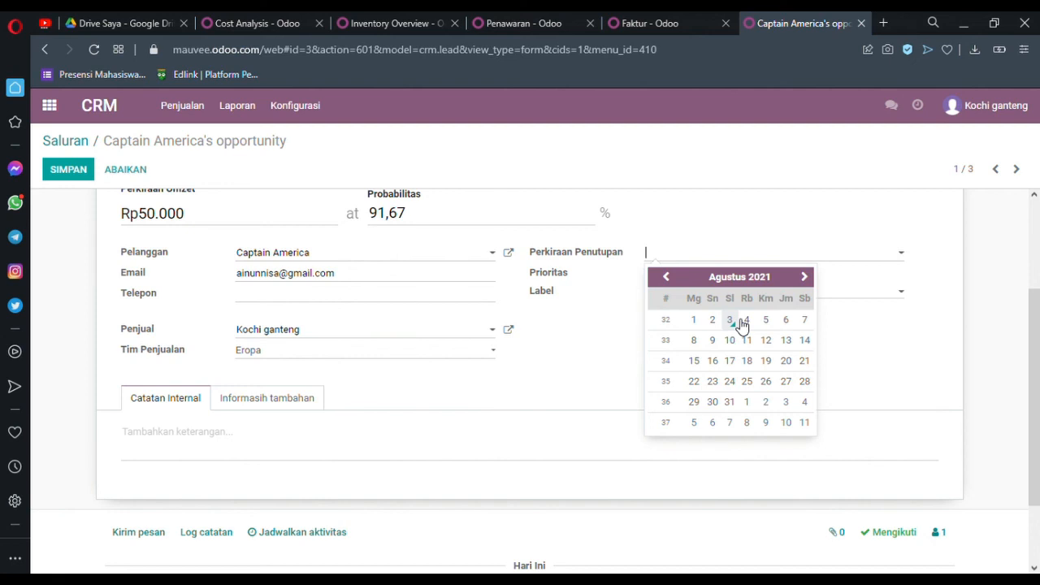
click(731, 322)
click(686, 297)
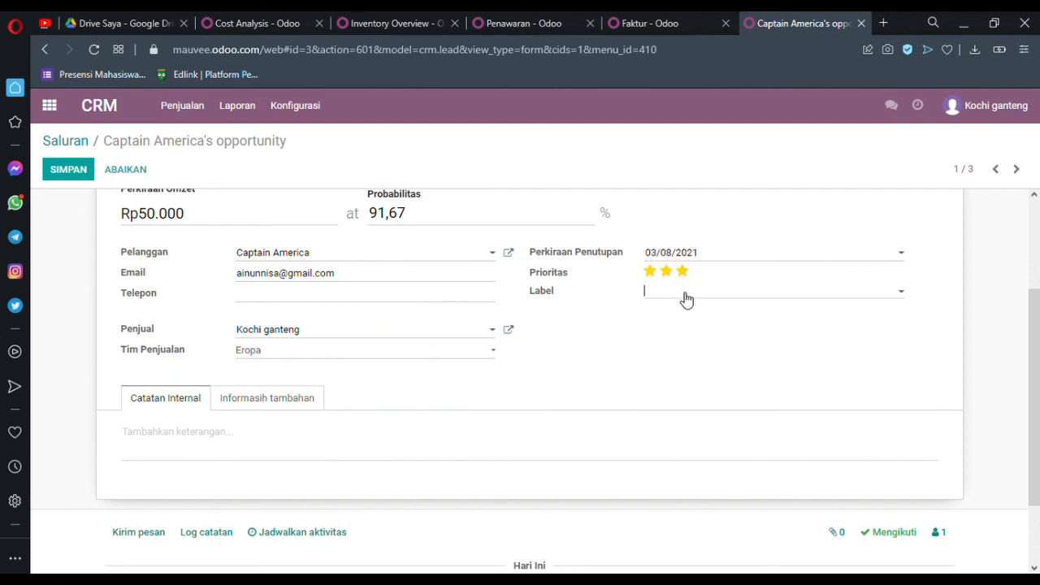
click(670, 318)
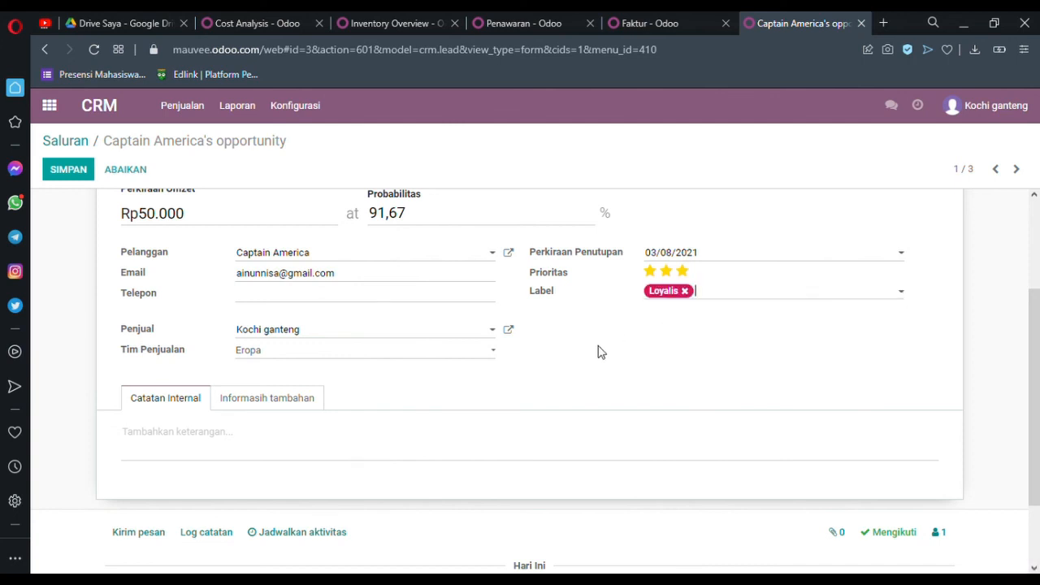
scroll(599, 352, down, 2)
scroll(599, 350, up, 4)
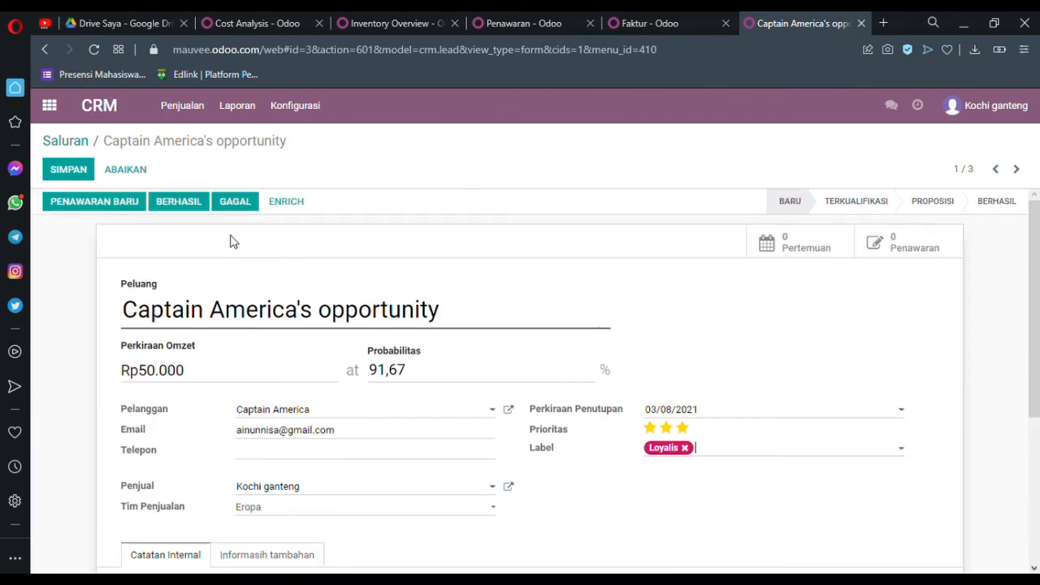
click(76, 170)
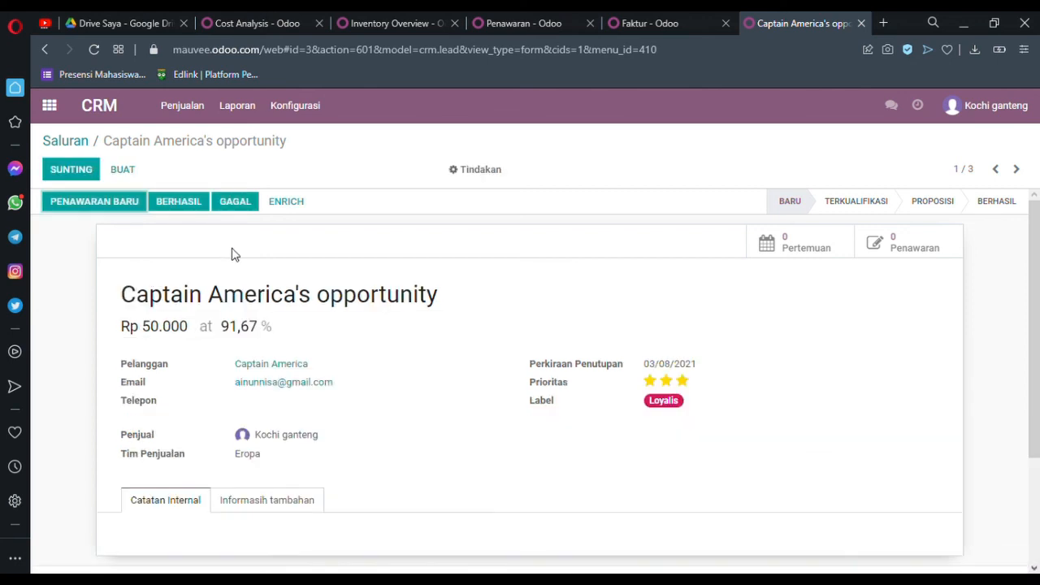
Step: Mark the opportunity as won (Berhasil) and return to the CRM pipeline
click(191, 202)
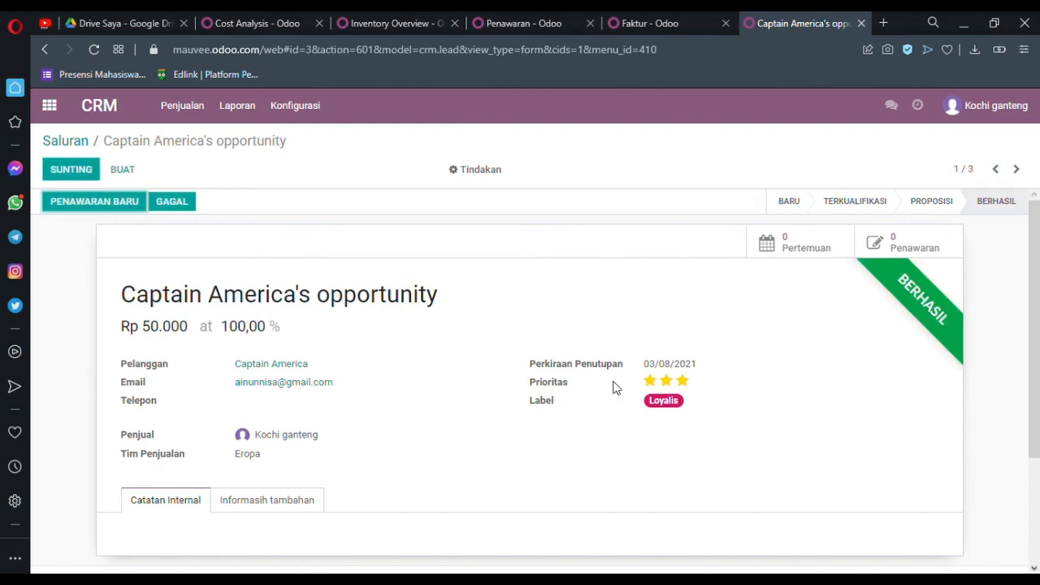
click(110, 113)
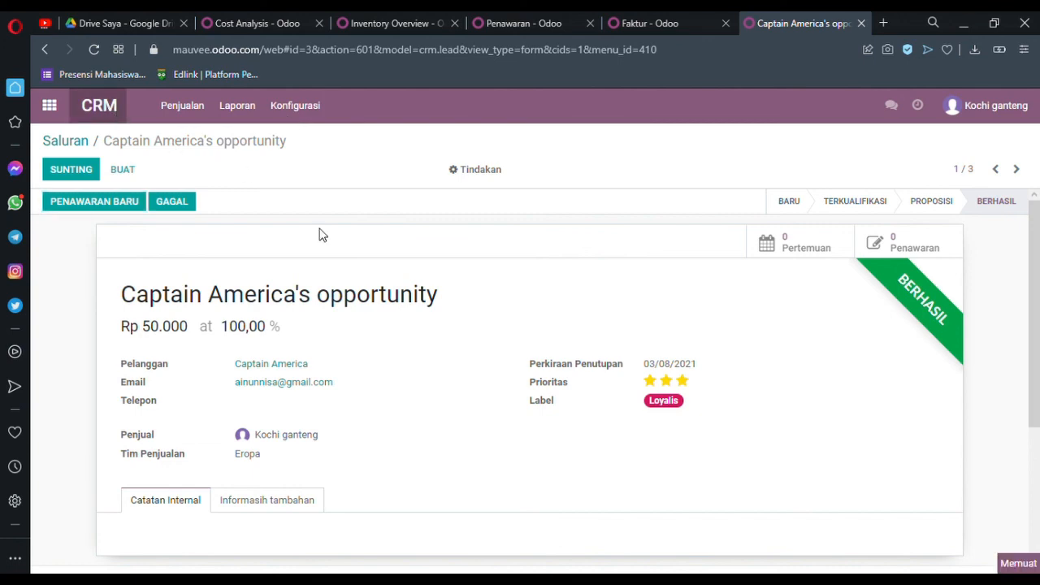